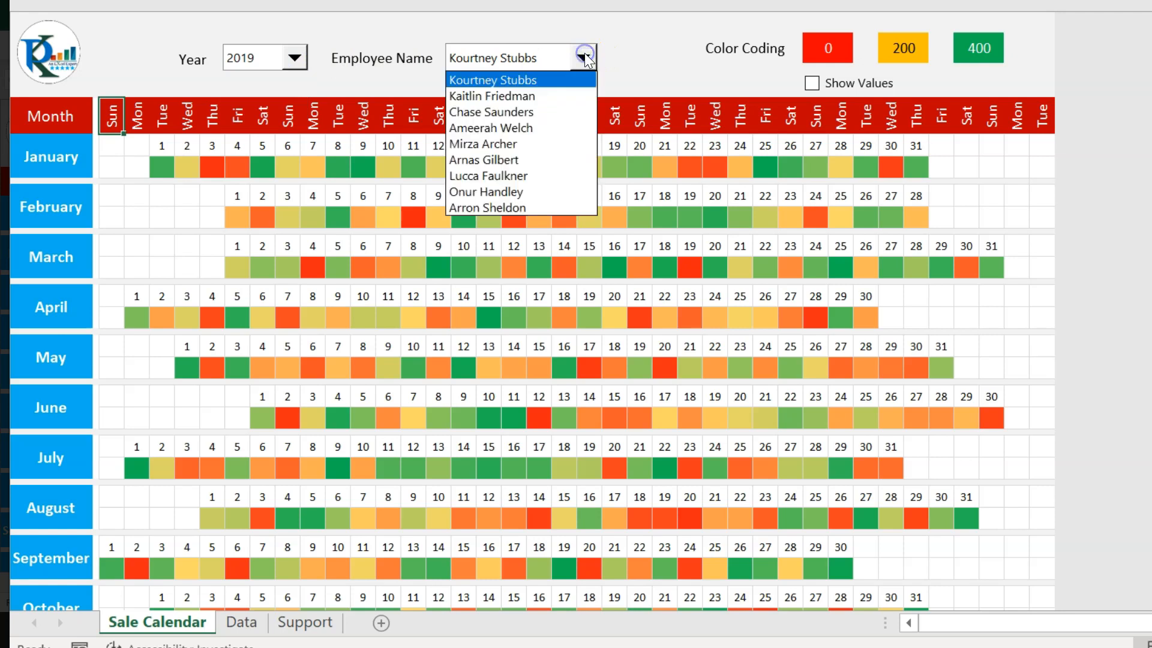
Examine the sales calendar's employee list, colour coding cells and weekday header row.
left_click(586, 58)
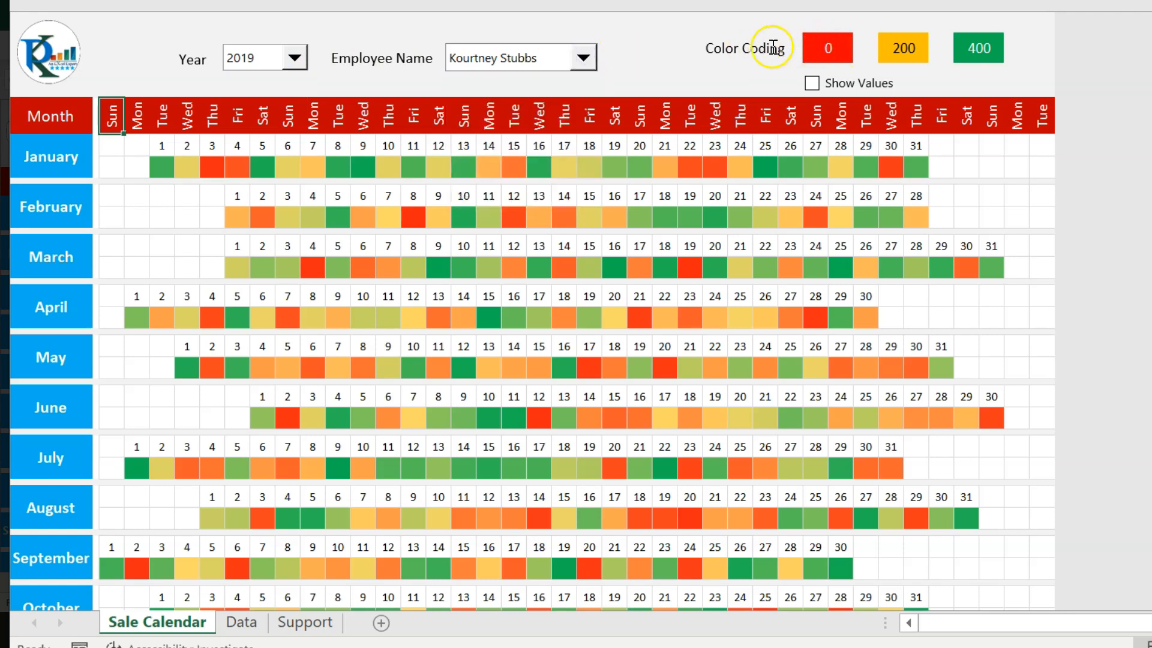
left_click(830, 47)
left_click(976, 48)
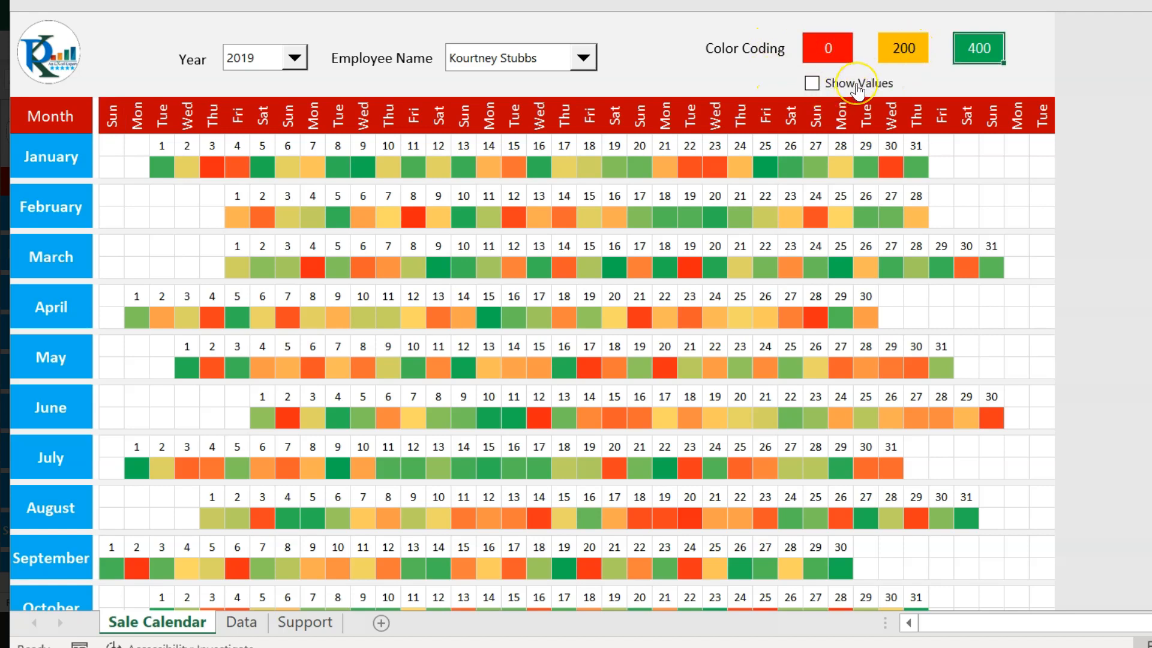
left_click(857, 91)
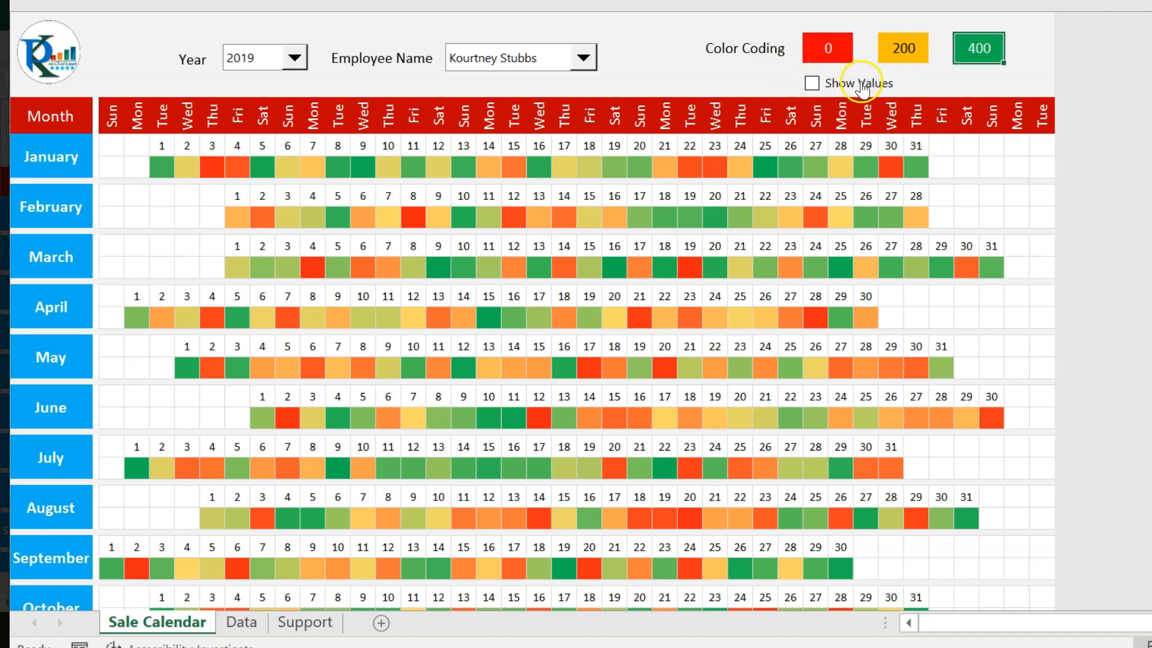
left_click(124, 120)
left_click_drag(123, 120, 1044, 114)
left_click(137, 114)
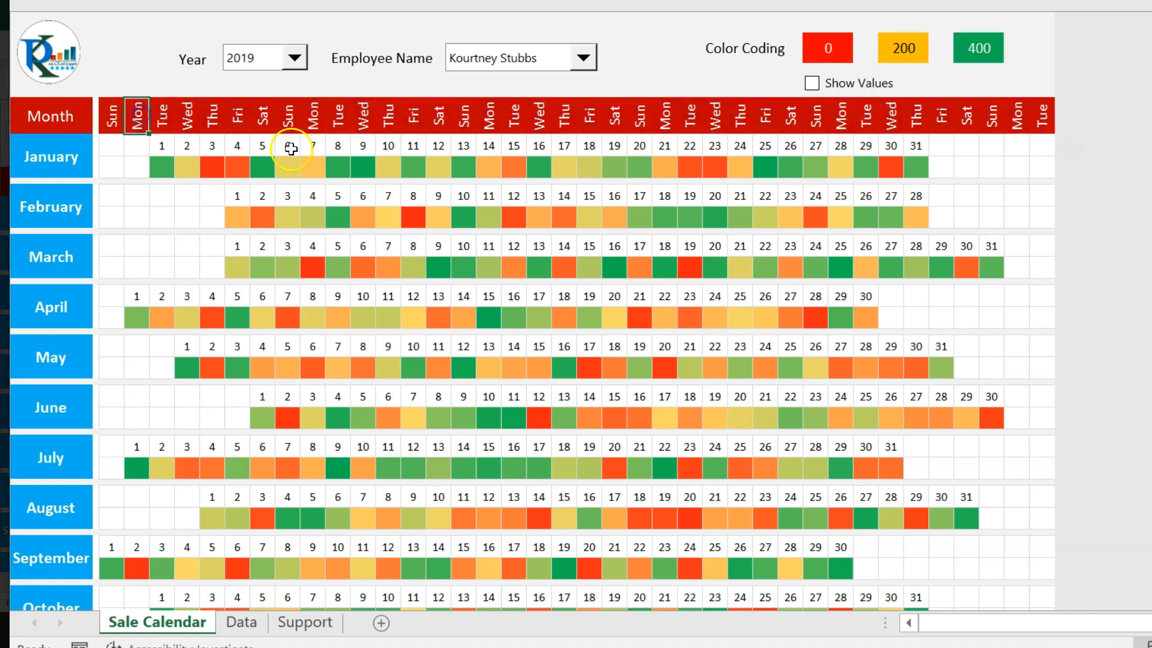
left_click(186, 115)
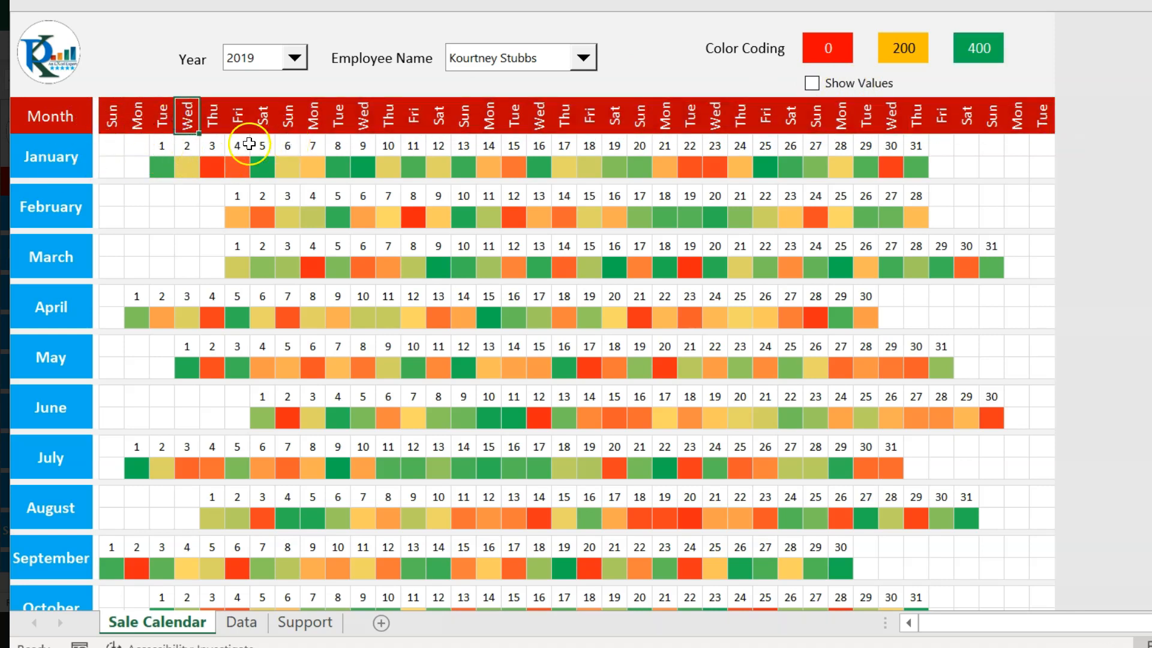
left_click(162, 116)
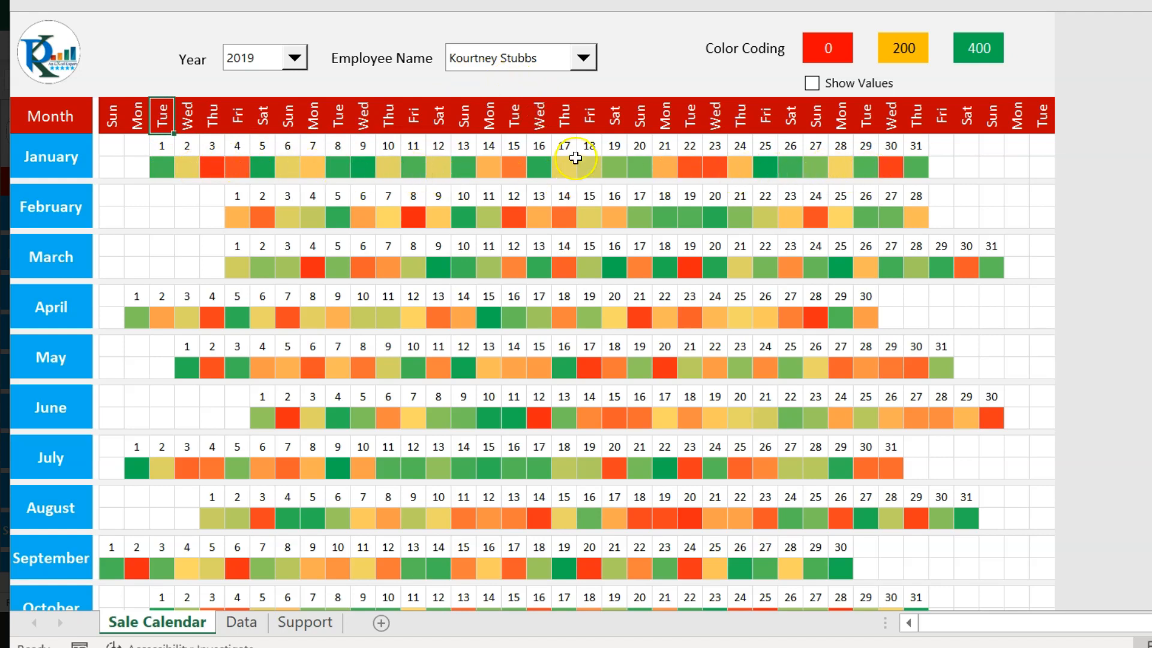
left_click_drag(822, 45, 995, 50)
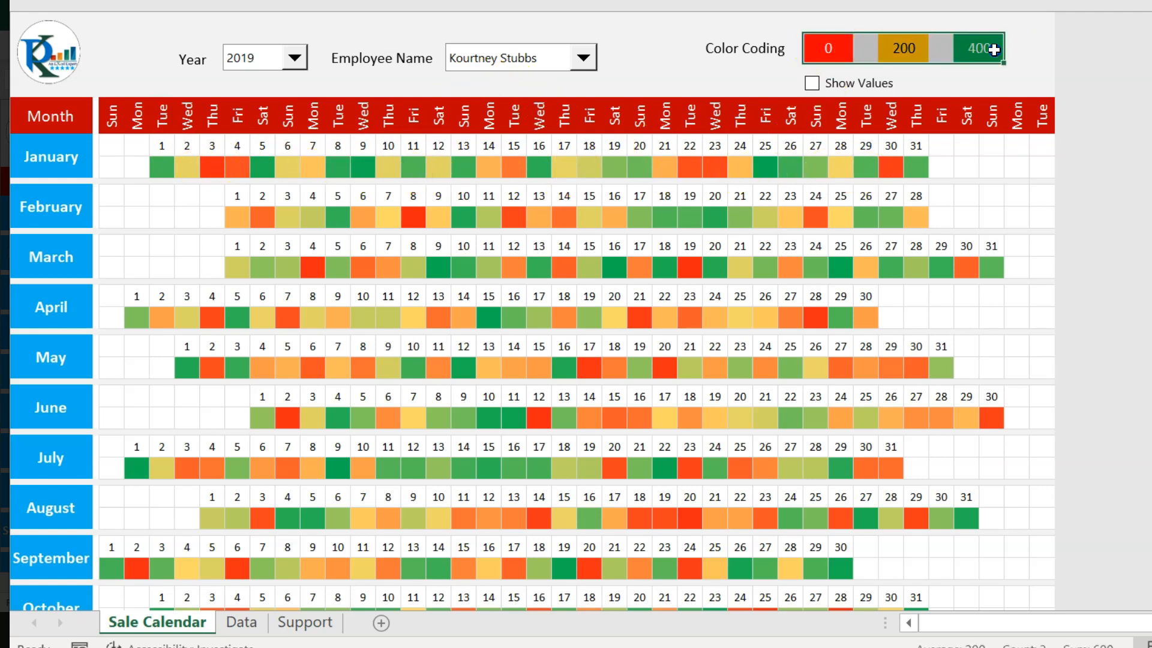
left_click(815, 113)
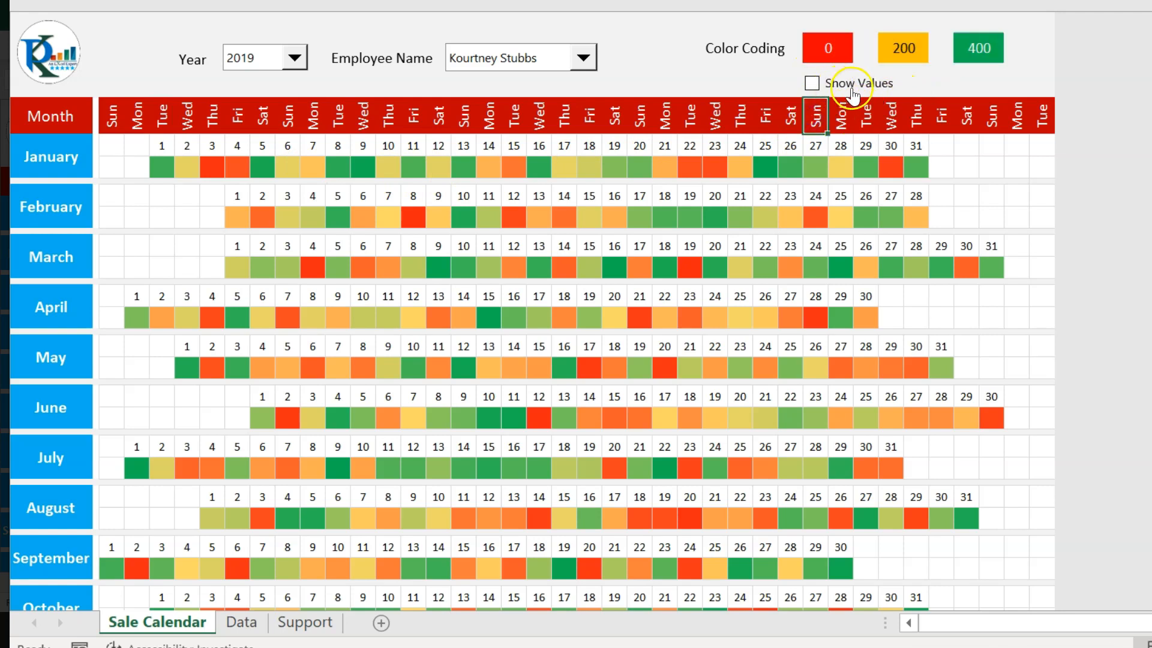
Try the Show Values option on and off, and display the last listed employee's 2019 sales with values shown.
left_click(812, 84)
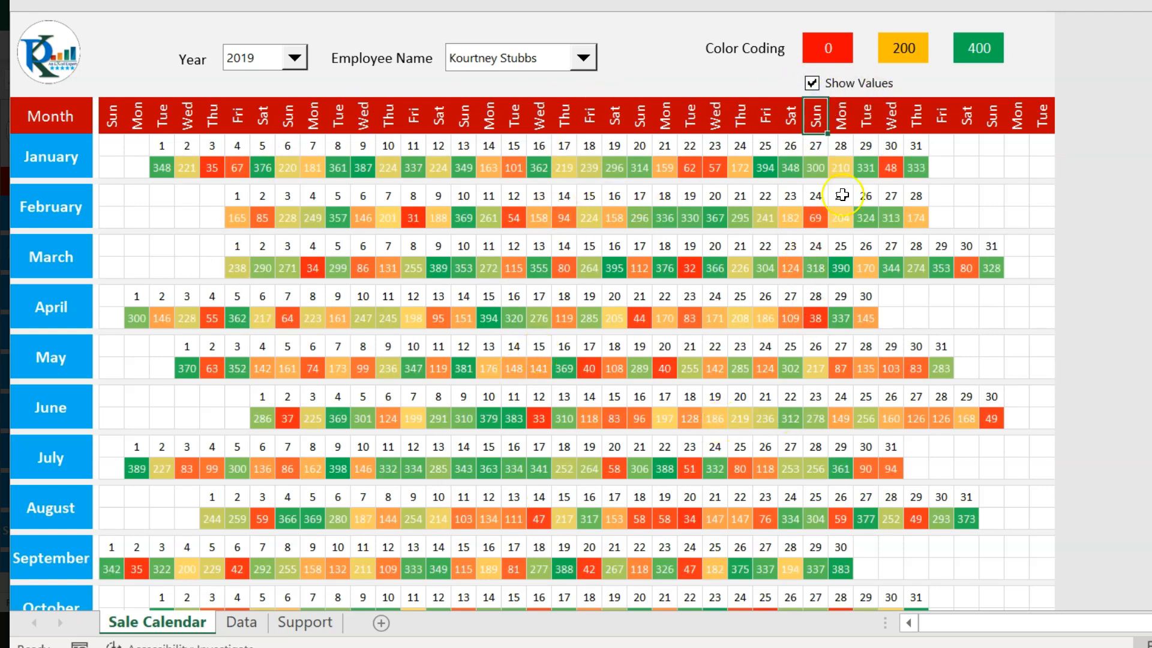
left_click(828, 84)
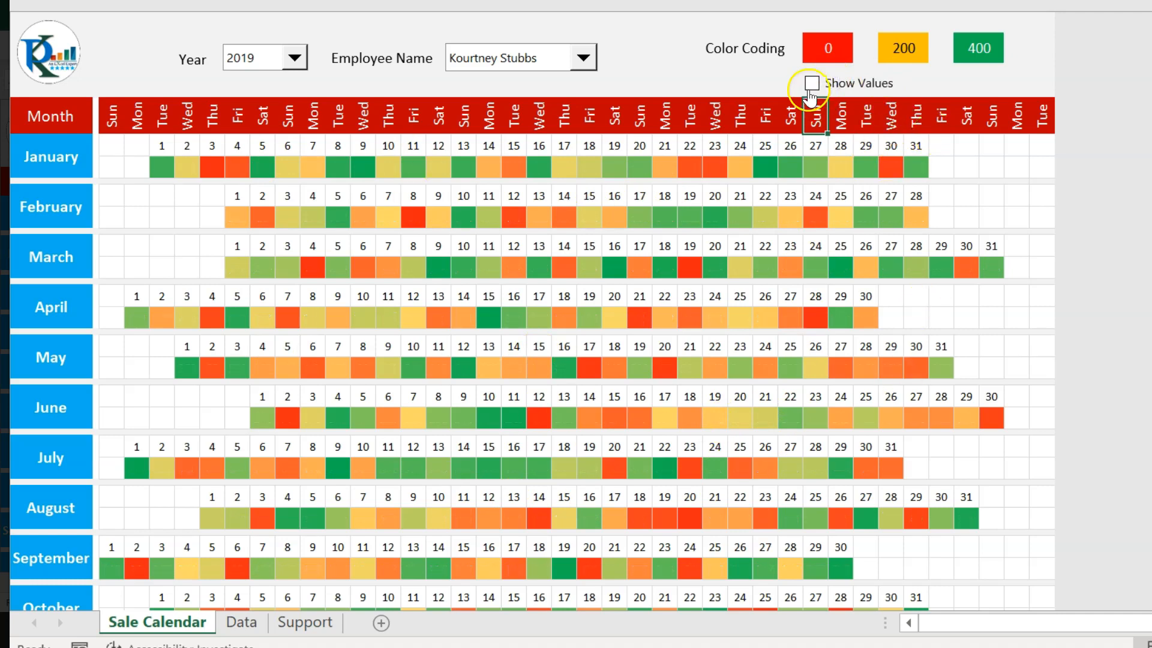
left_click(583, 58)
left_click(514, 208)
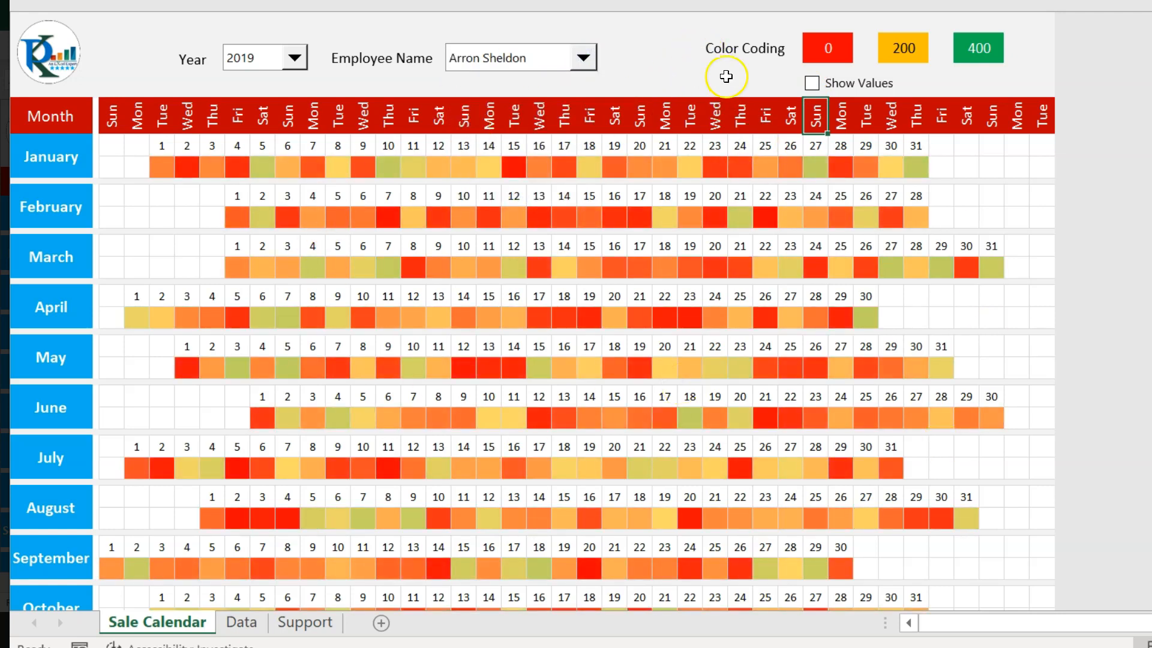
left_click(845, 87)
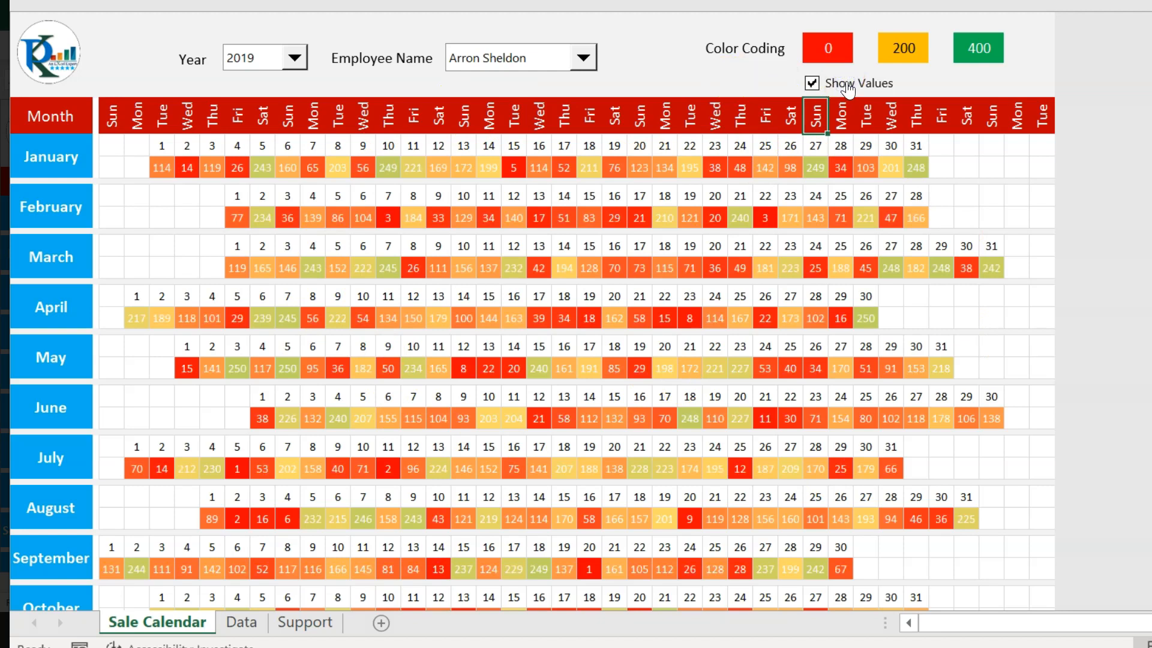
View the same employee's calendar for 2020 and for 2021 through December.
left_click(293, 60)
left_click(267, 95)
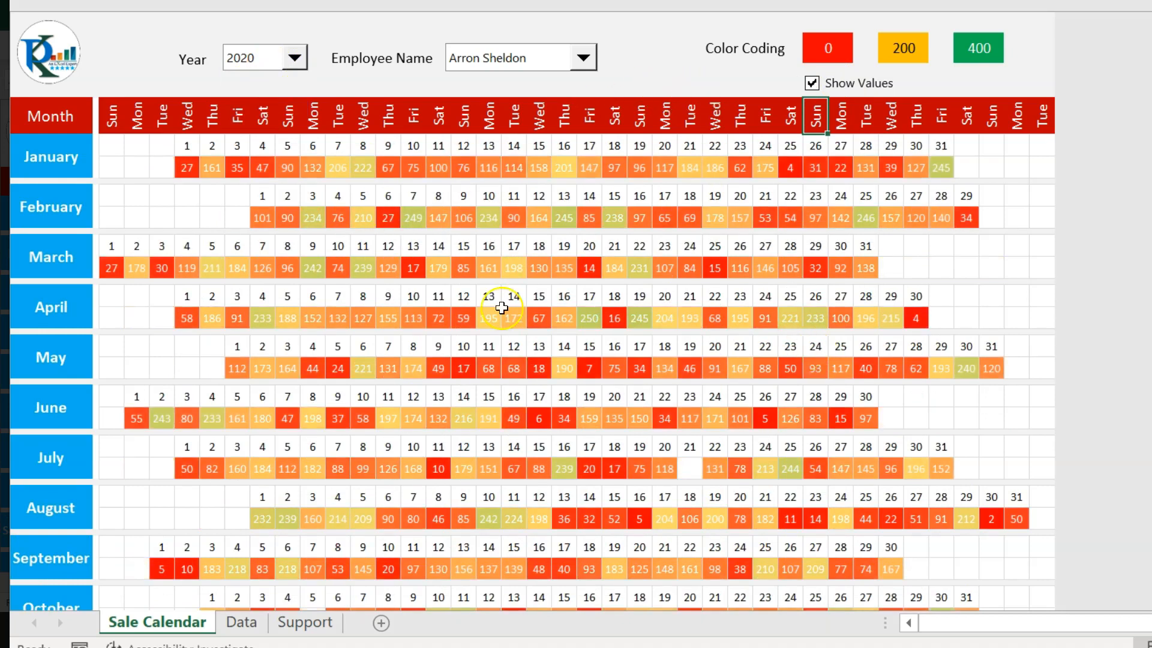
left_click(294, 58)
left_click(273, 111)
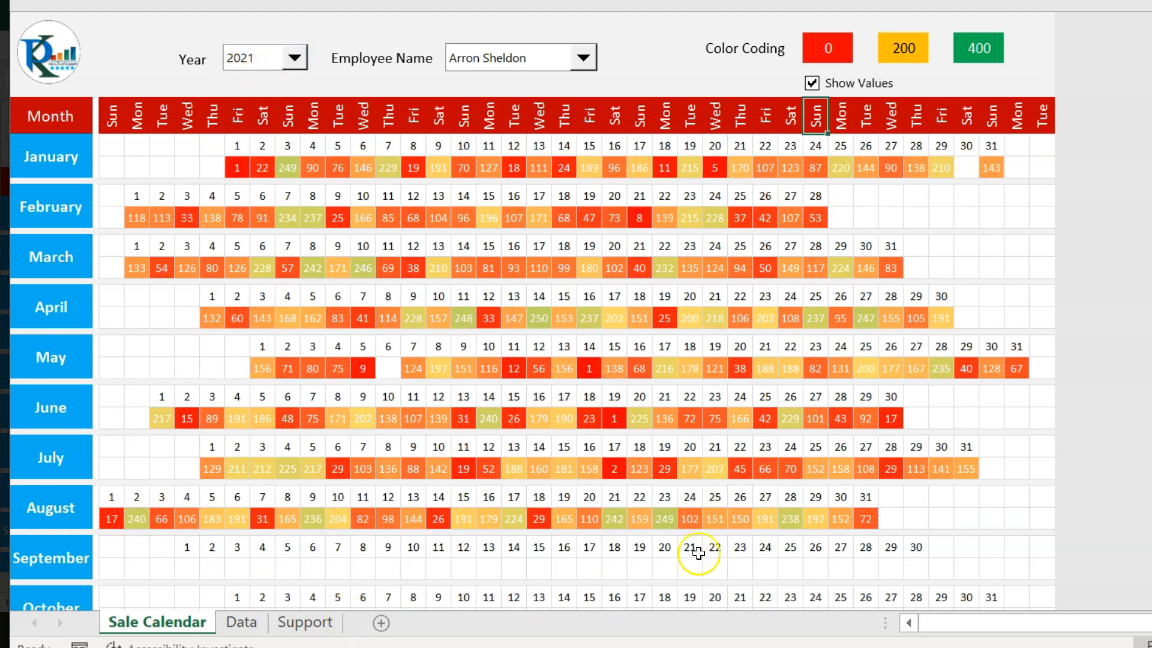
scroll(996, 561, "down", 2)
scroll(660, 510, "down", 2)
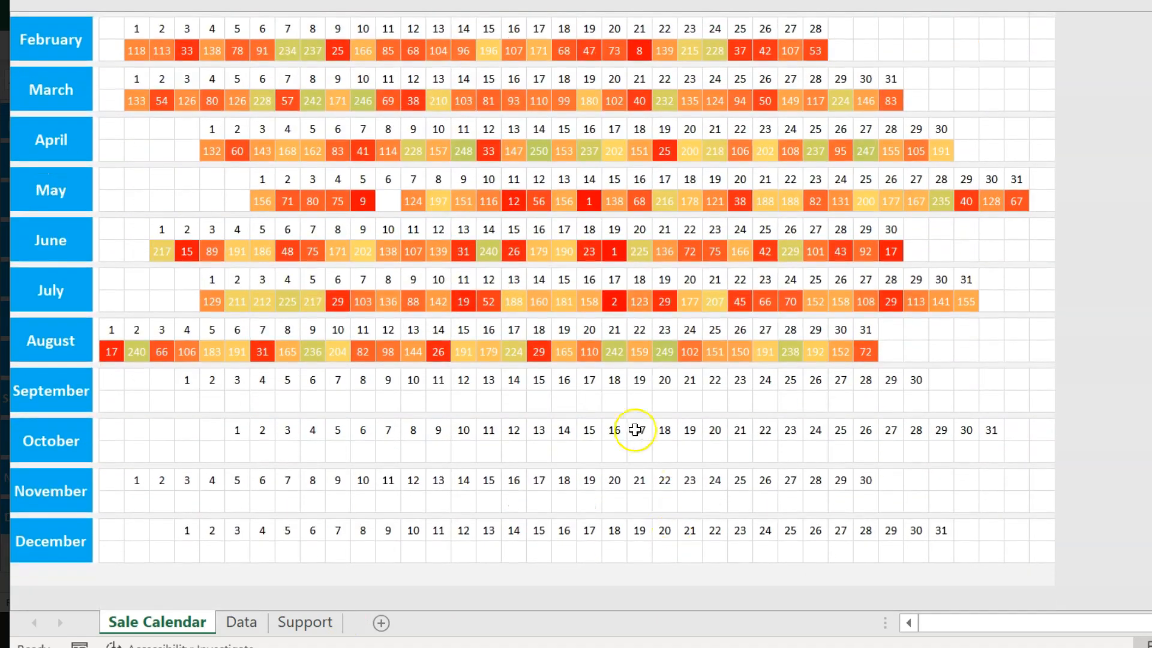
scroll(643, 504, "up", 4)
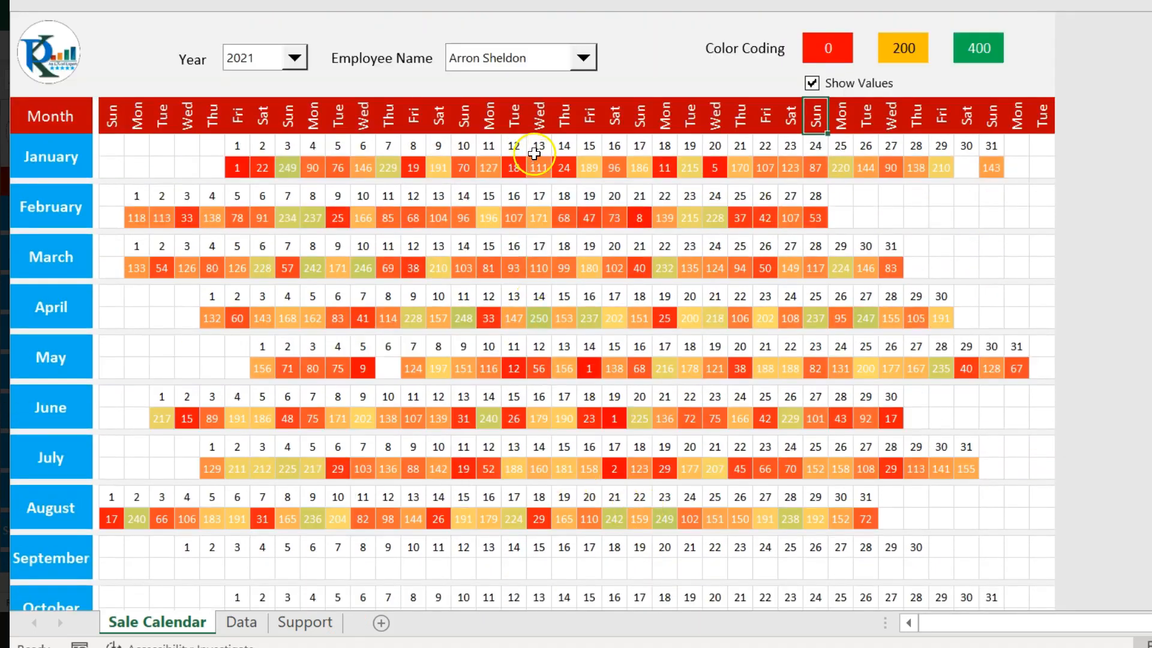
Show the second listed employee's calendar for 2020 with the sale values hidden.
left_click(515, 62)
left_click(509, 96)
left_click(868, 83)
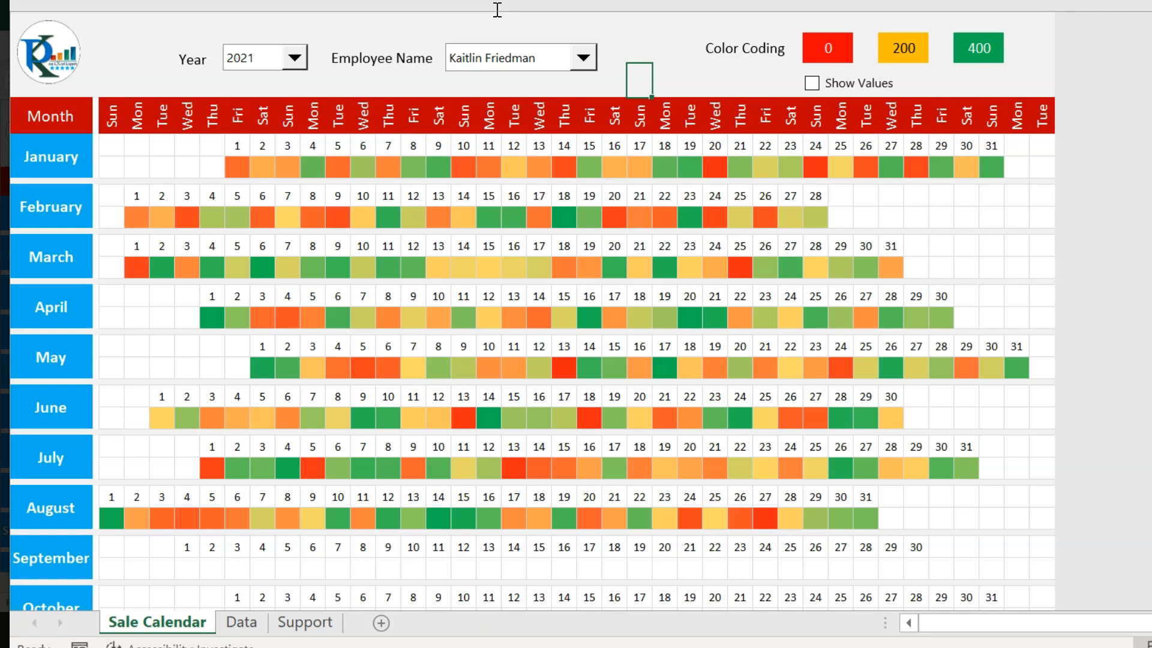
left_click(295, 66)
left_click(265, 92)
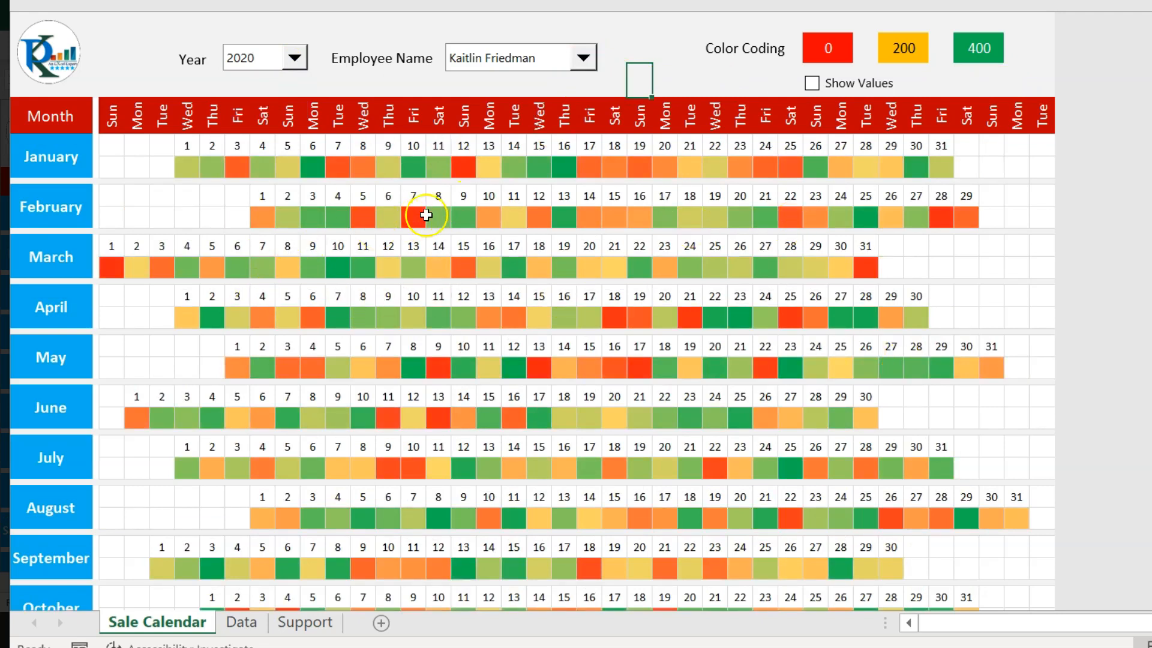
left_click_drag(650, 82, 652, 51)
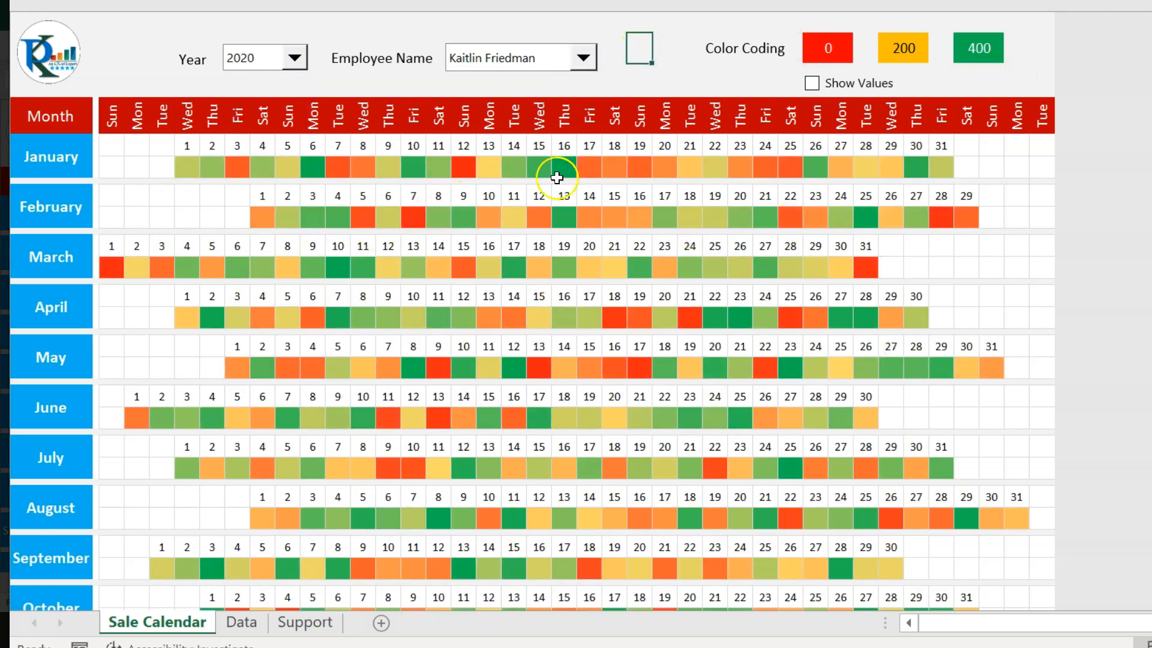
Set the middle, orange colour coding threshold to 100.
left_click(913, 49)
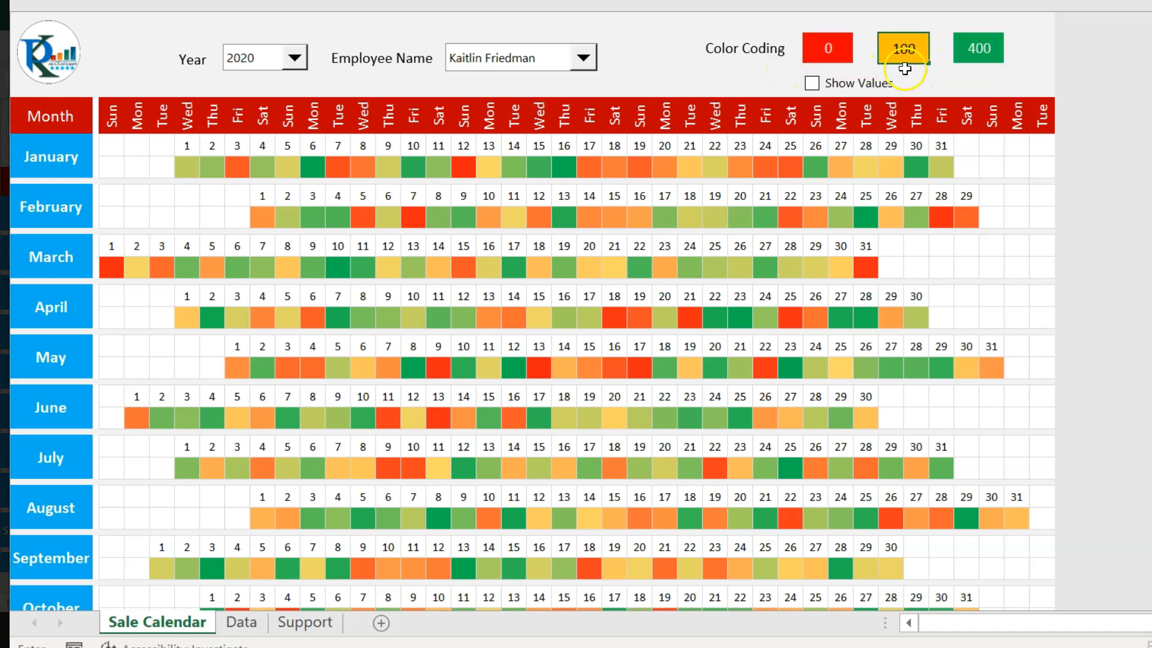
left_click(966, 78)
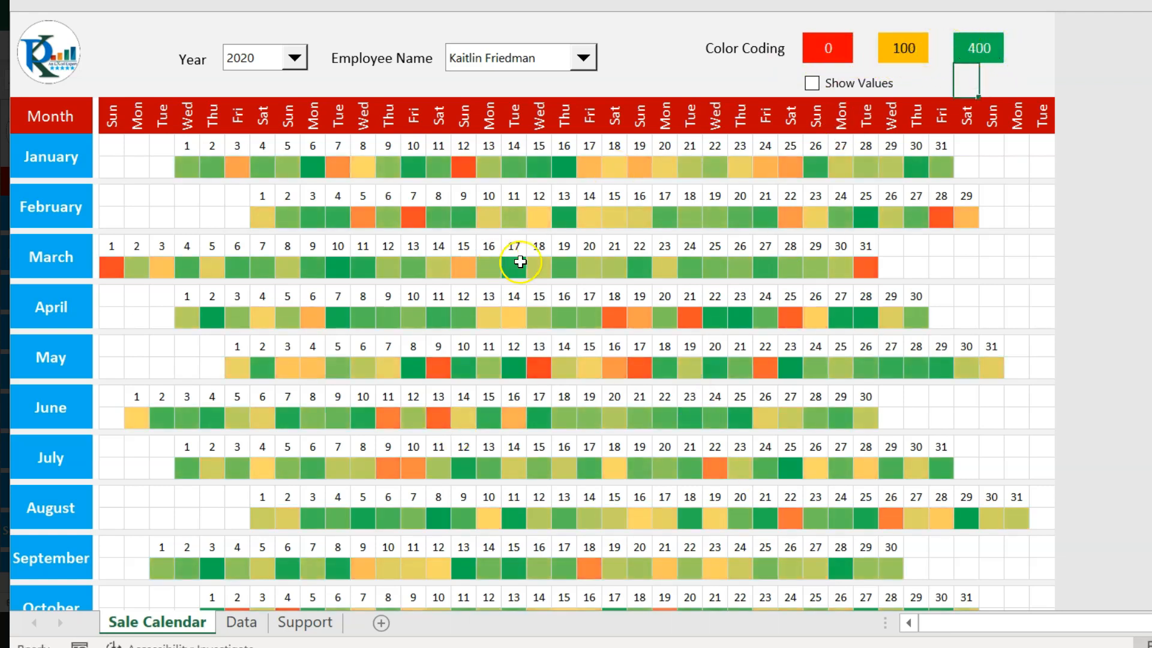
left_click(663, 35)
left_click(621, 24)
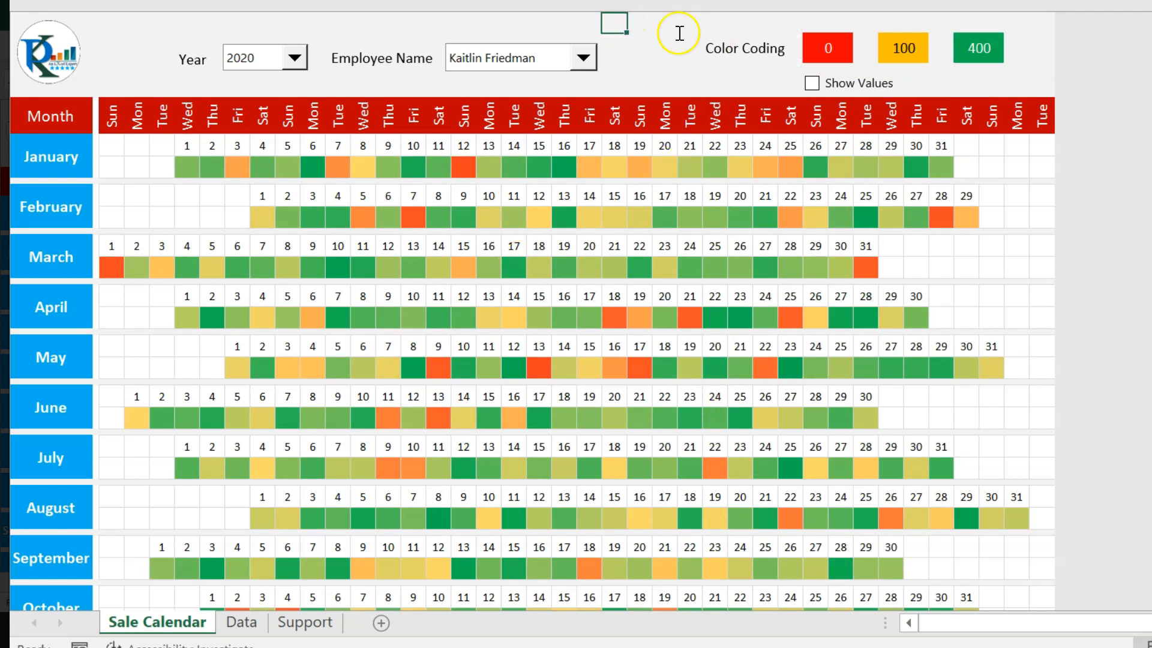
Examine the Date, Emp Name and Sale Amount columns on the Data sheet.
left_click(240, 622)
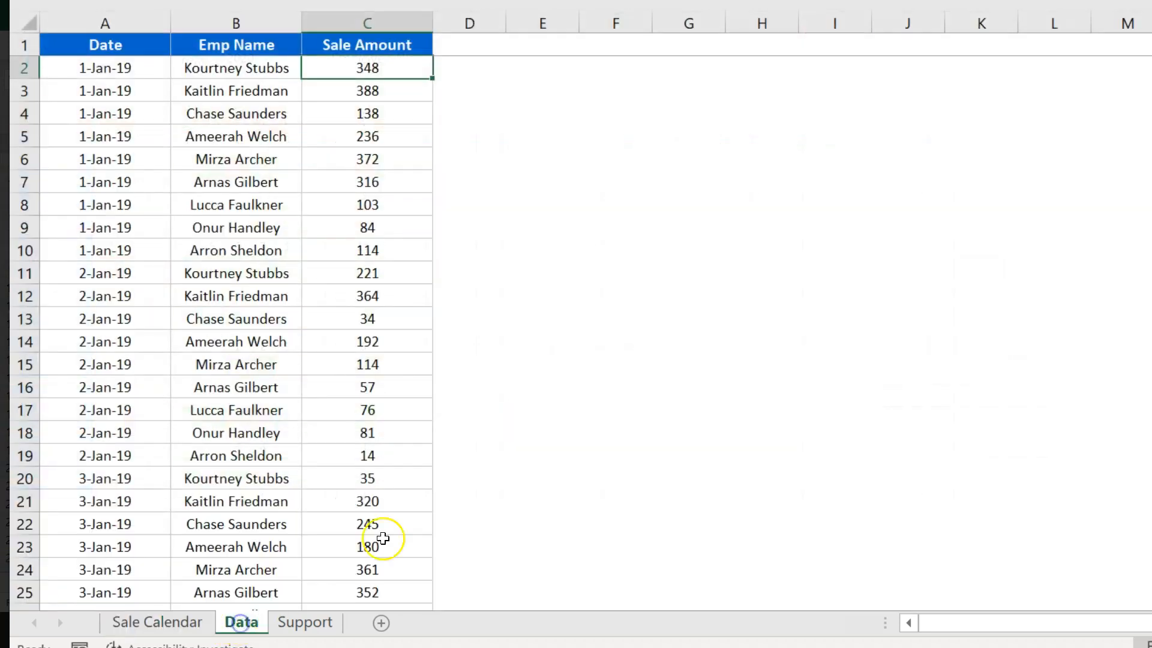
left_click(294, 144)
left_click_drag(114, 68, 129, 273)
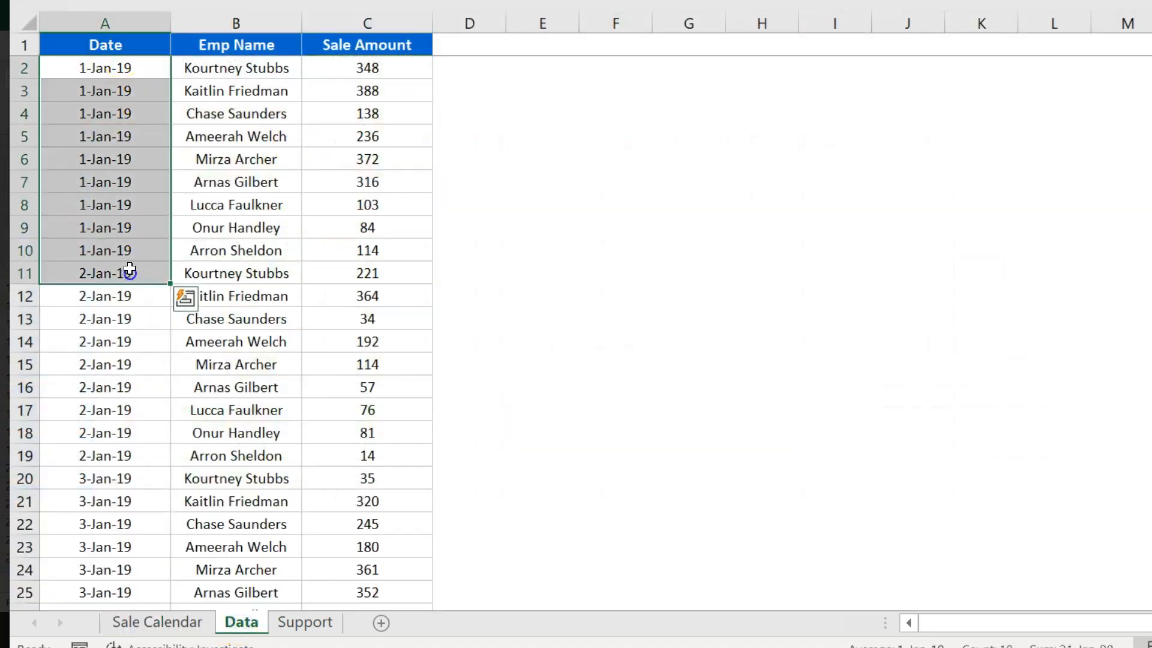
left_click_drag(240, 69, 288, 297)
left_click_drag(368, 63, 363, 319)
scroll(320, 291, "down", 20)
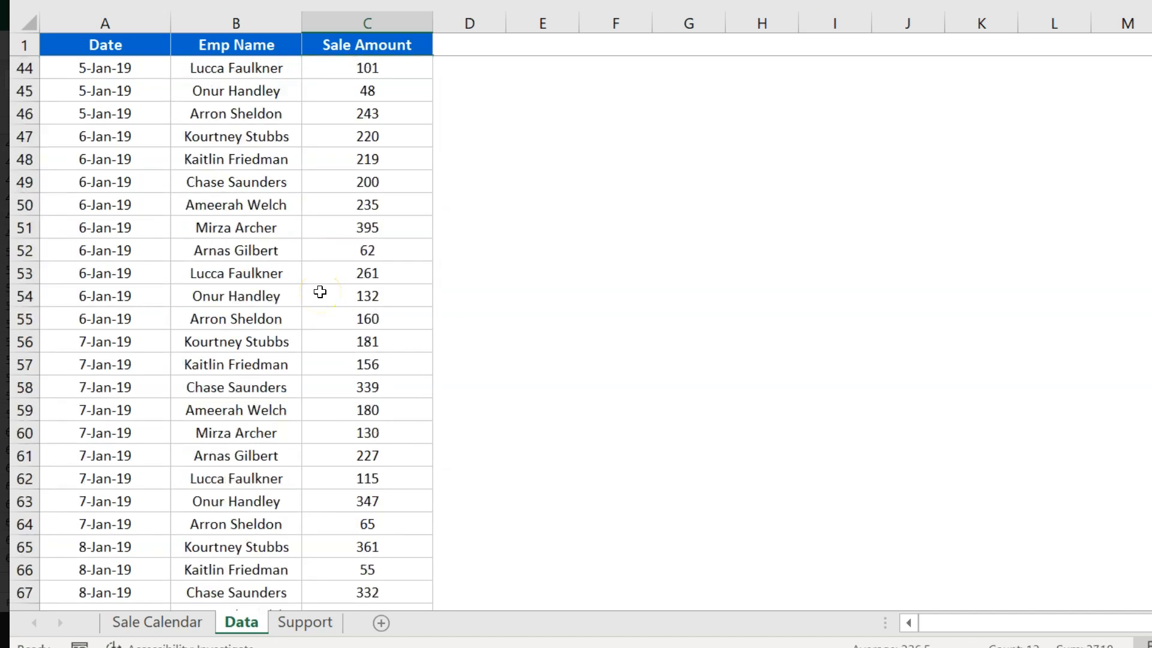
scroll(320, 292, "down", 15)
scroll(320, 291, "up", 20)
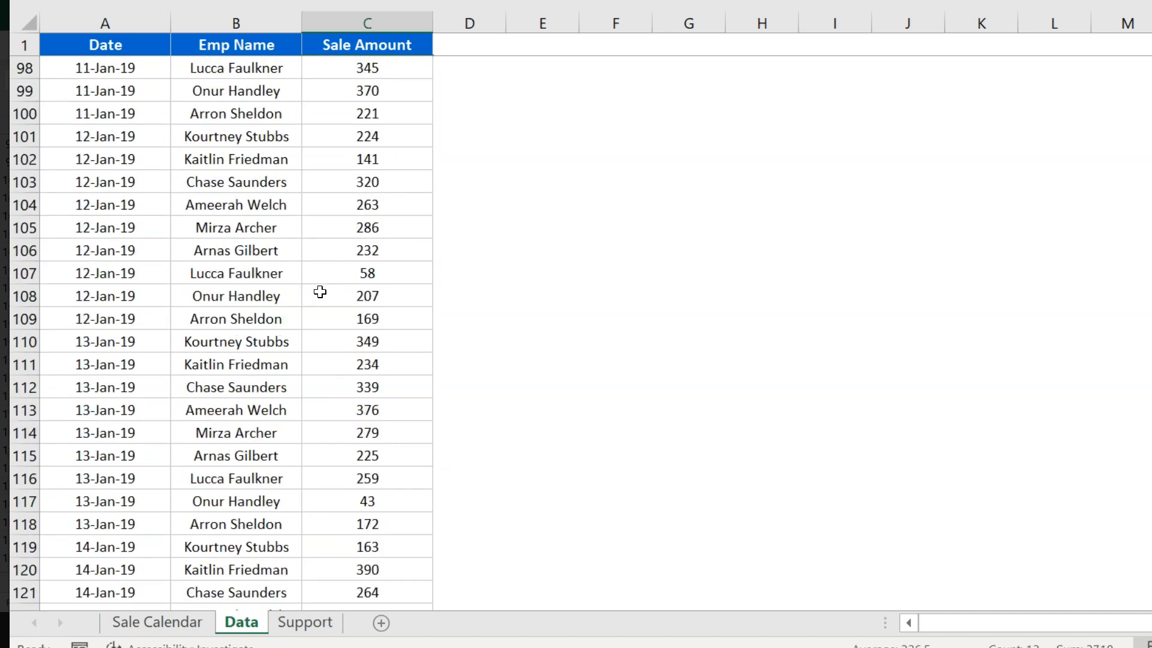
scroll(320, 292, "up", 17)
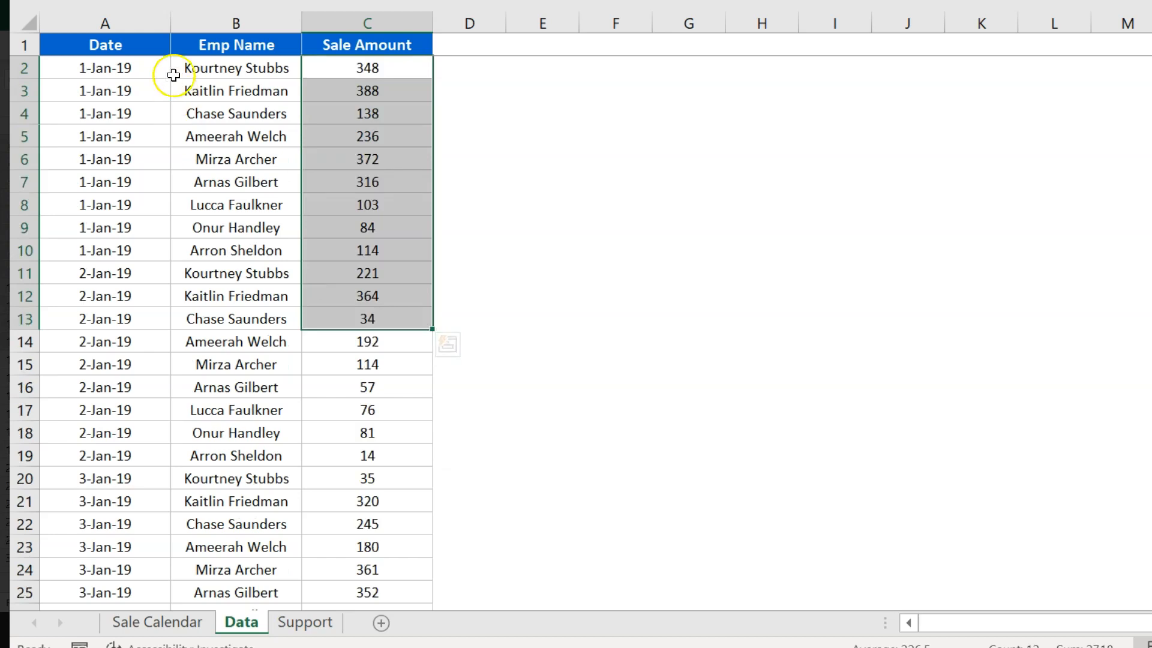
left_click(173, 74)
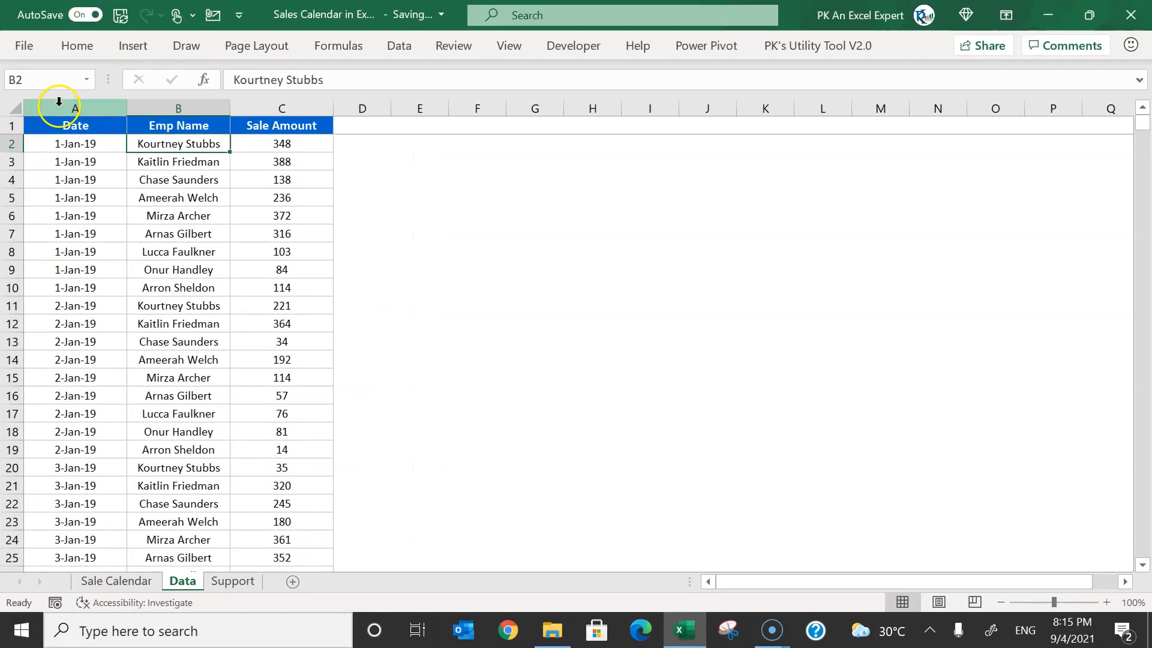
Copy columns A to C of the Data sheet into a new blank workbook starting at A1.
left_click(81, 23)
left_click_drag(164, 121, 302, 126)
key("ctrl+c")
key("ctrl+n")
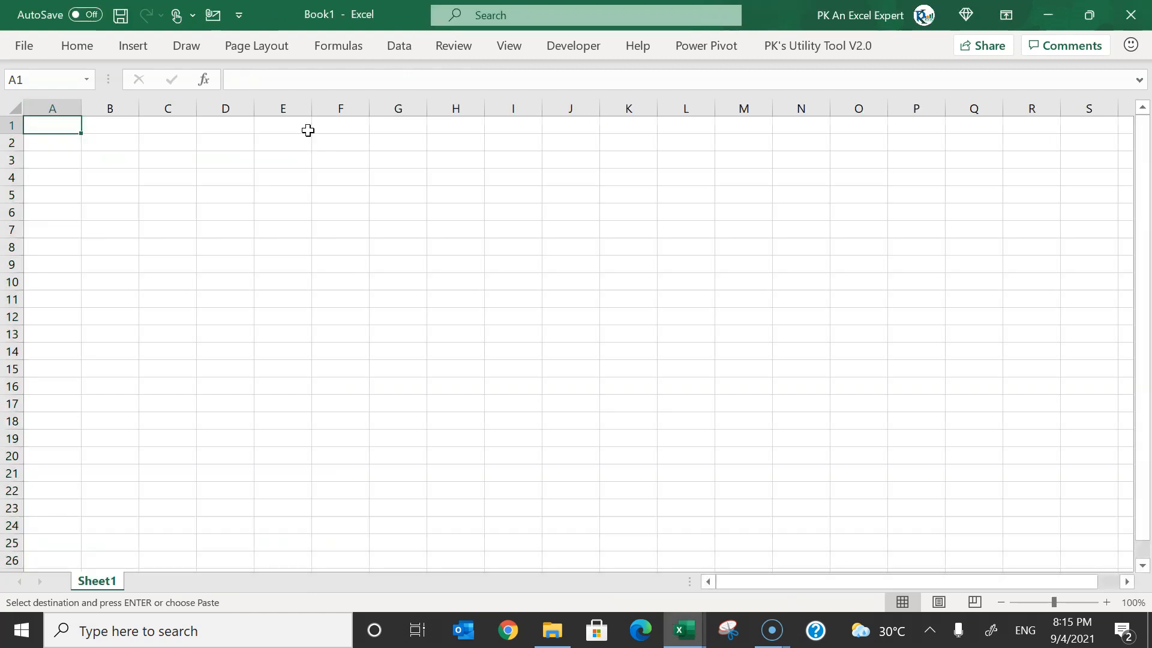
key("ctrl+v")
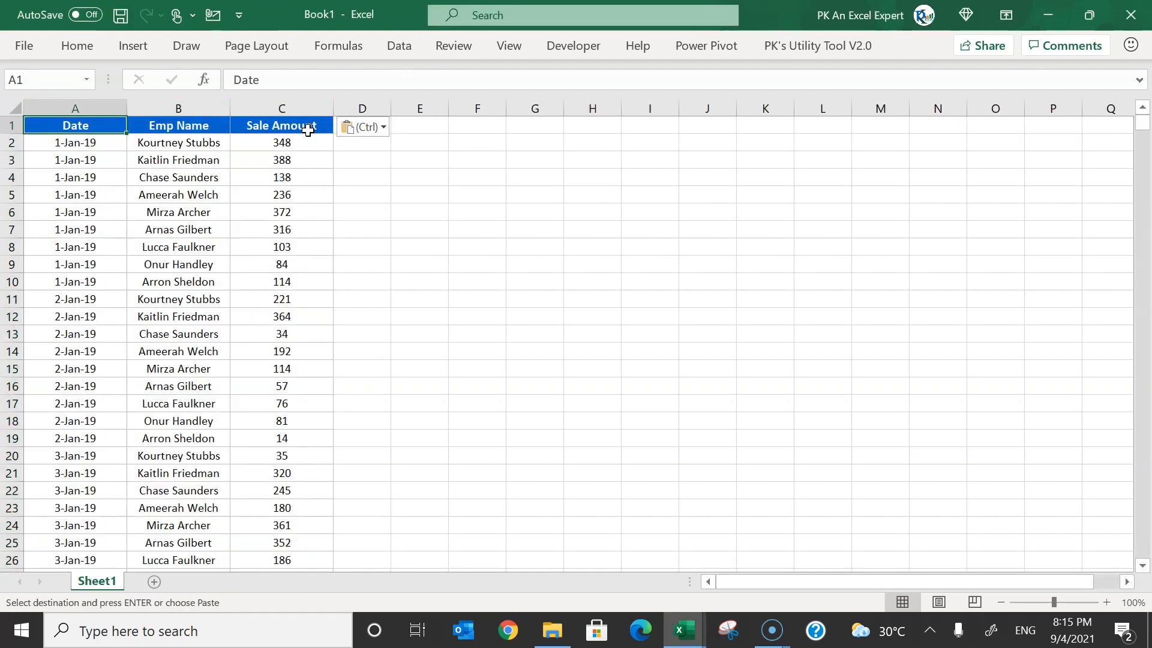
Clear the copy selection and rename the new workbook's sheet as Data.
key("Escape")
key("alt+h")
type("orData")
key("Return")
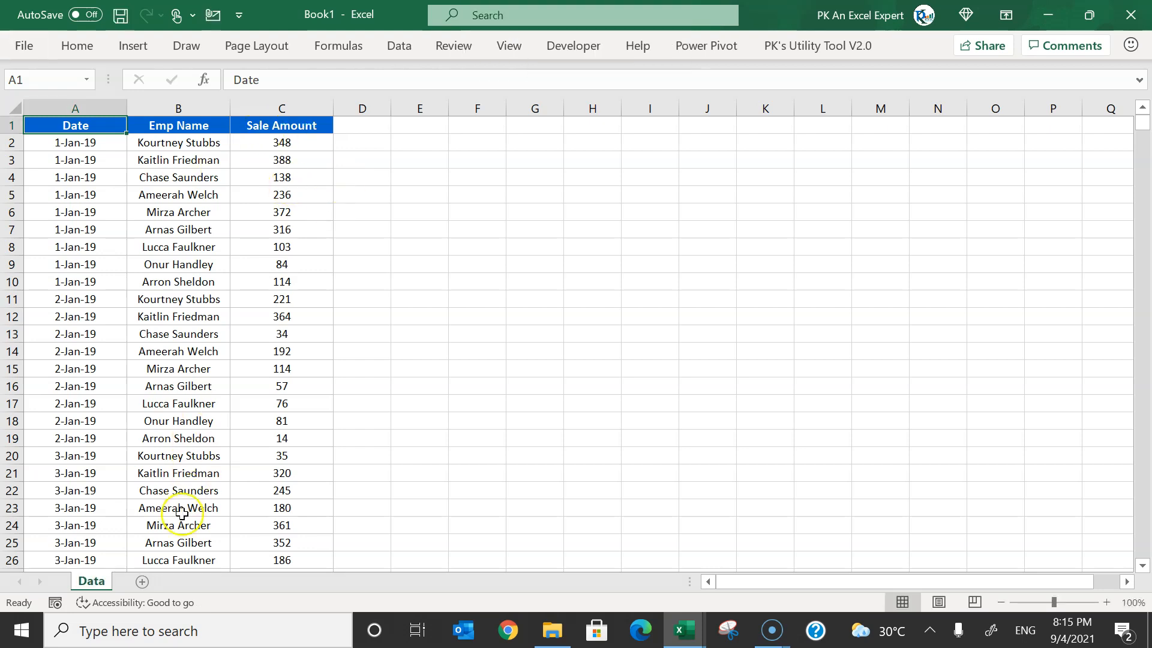
Add a second sheet and name it Sales Calendar.
left_click(141, 583)
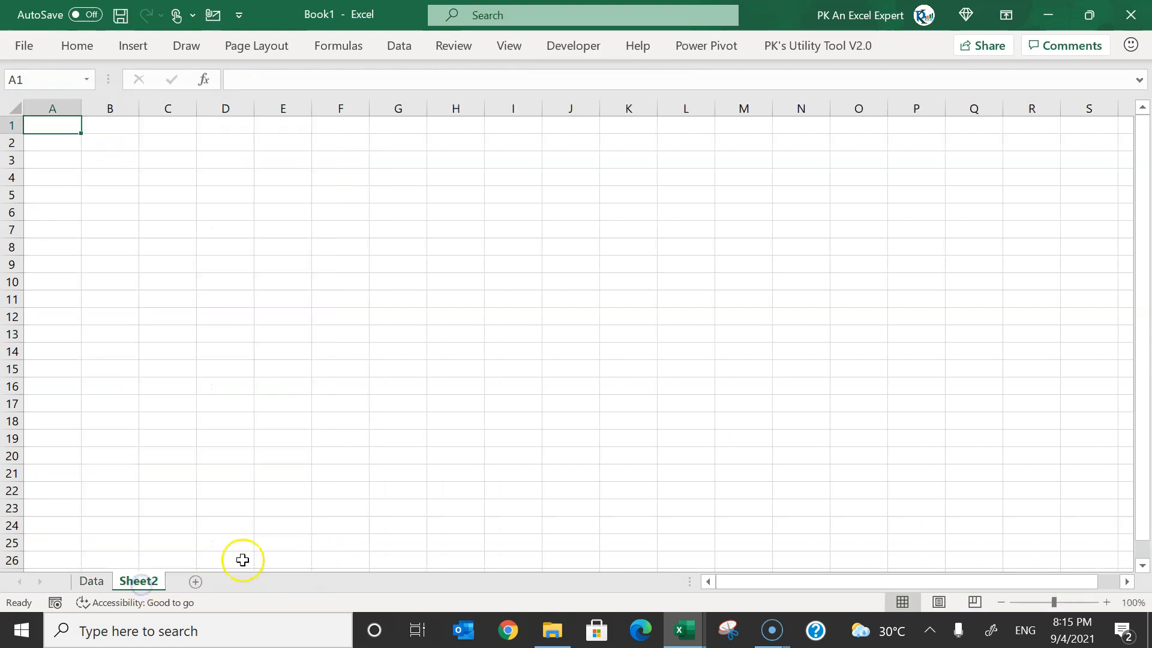
double_click(137, 581)
type("Sales Calend")
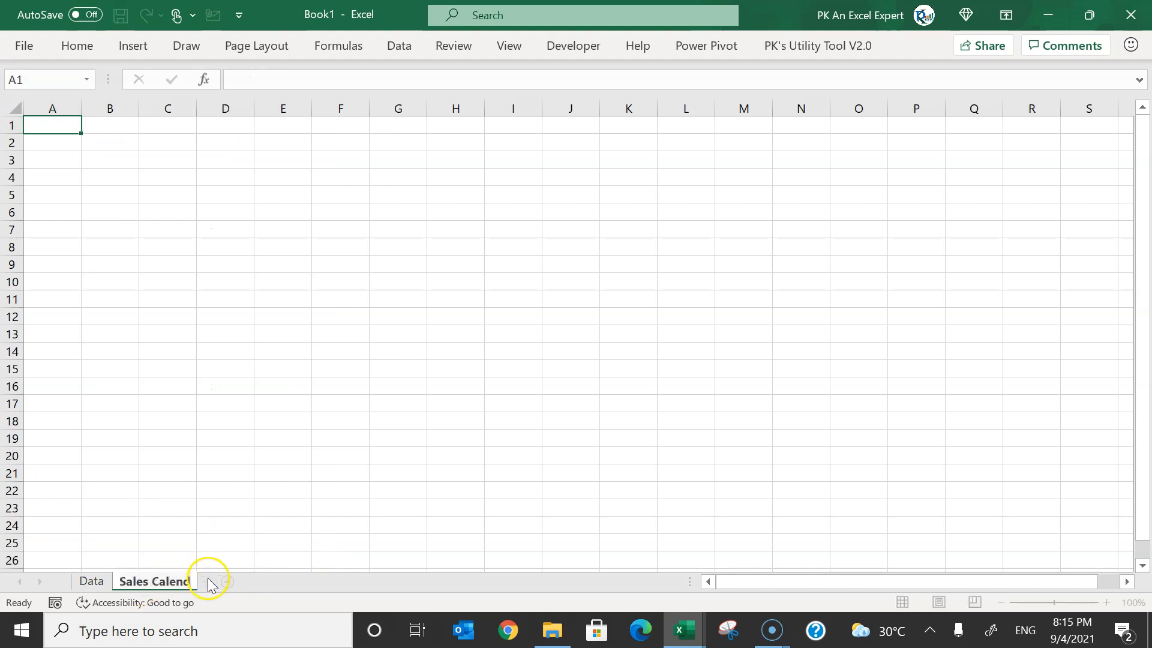
type("ar")
key("Return")
Add a third sheet to the workbook and name it Support.
left_click(242, 579)
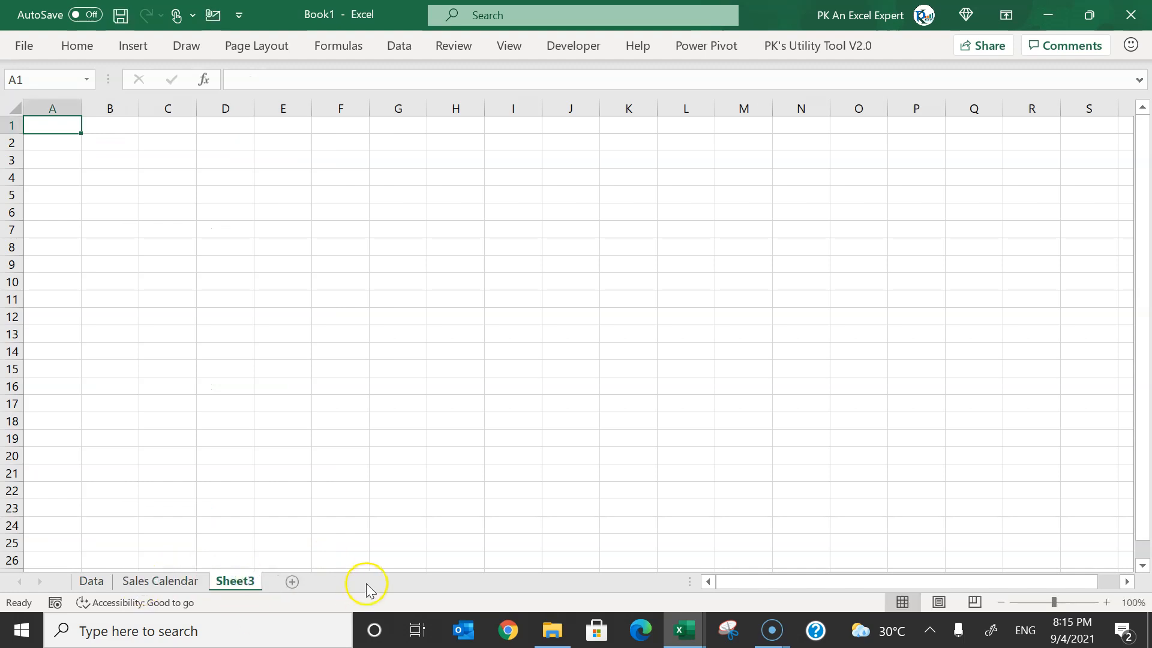
double_click(236, 581)
type("S")
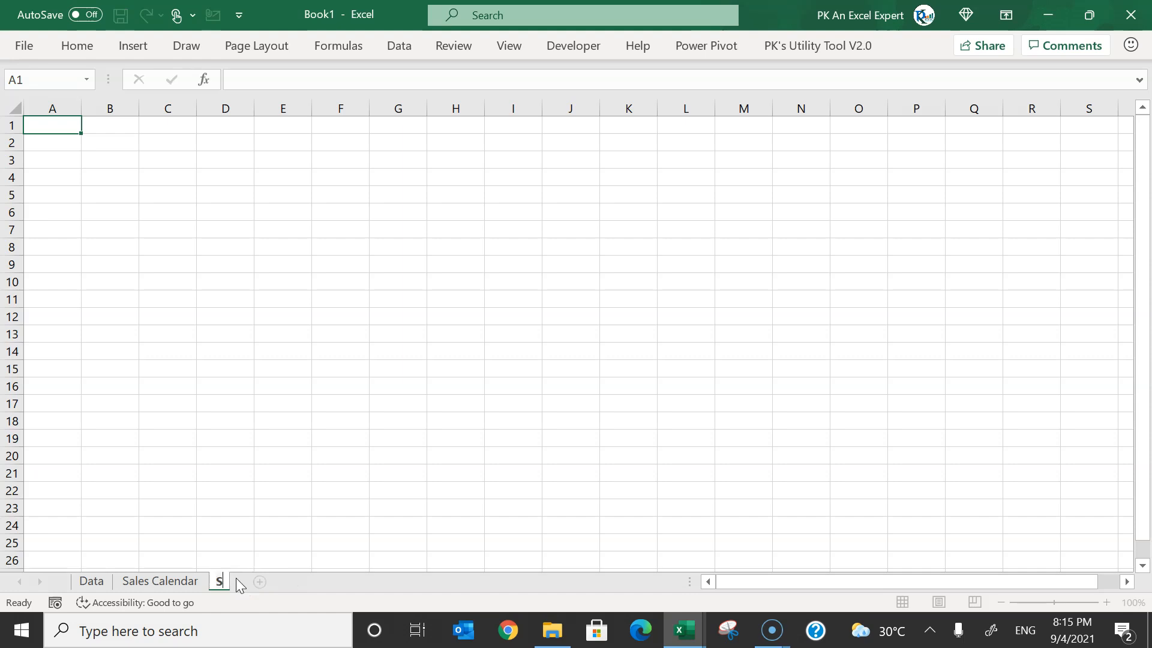
type("upport")
key("Return")
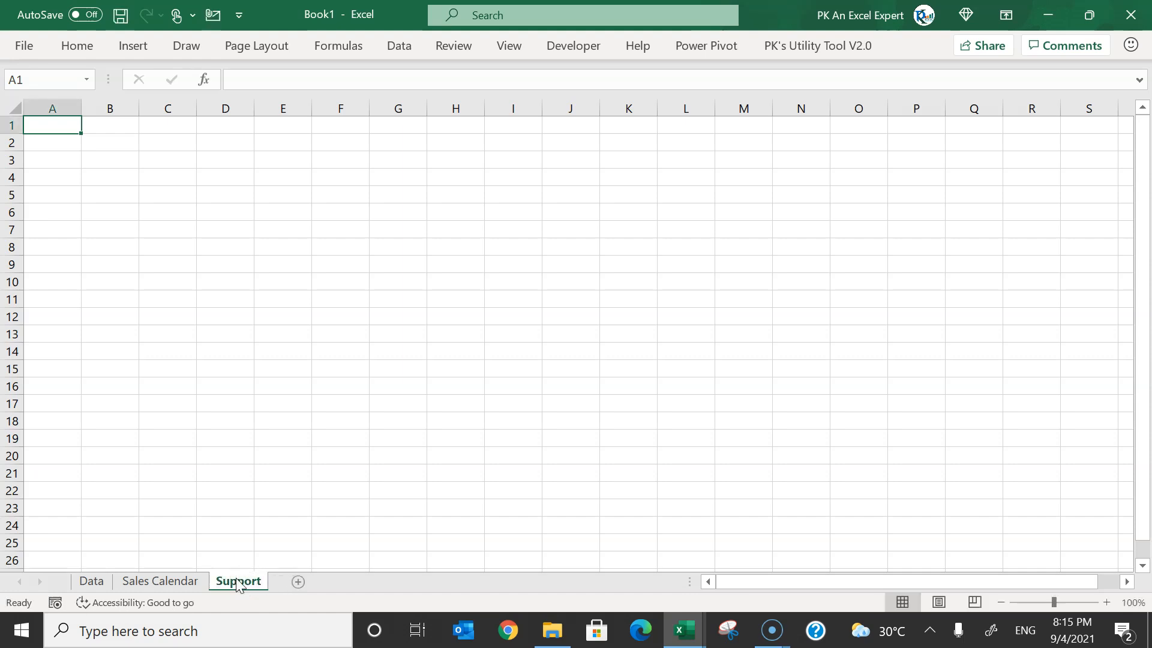
Copy the Emp Name column from the Data sheet into column A of the Support sheet.
left_click(91, 581)
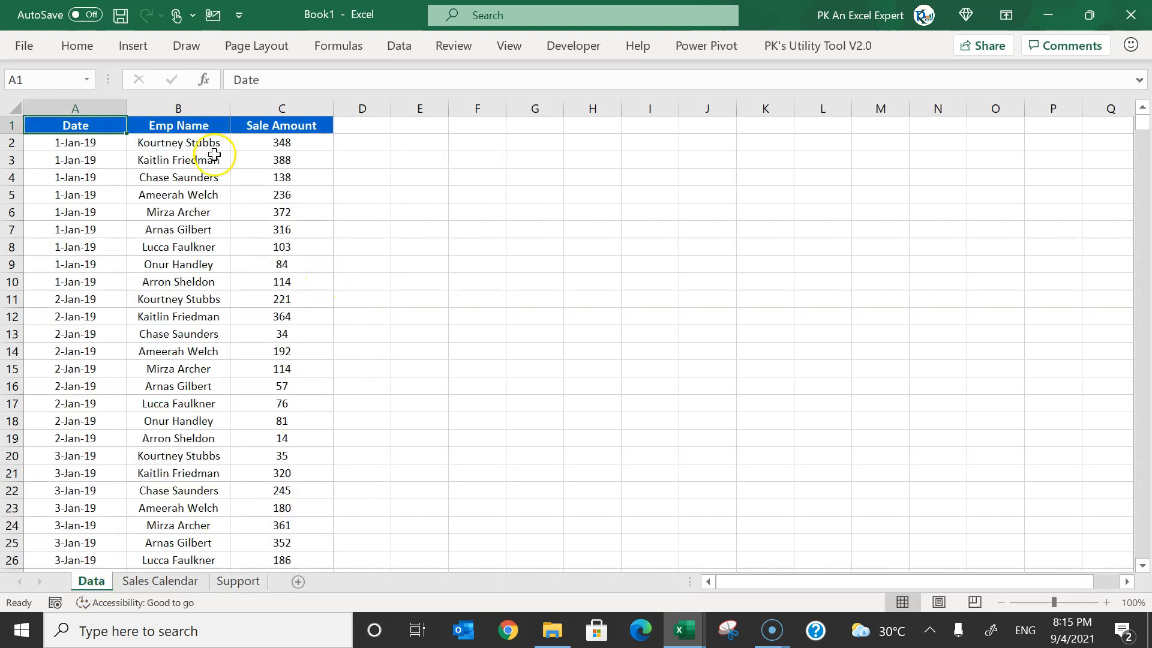
left_click(199, 108)
key("ctrl+c")
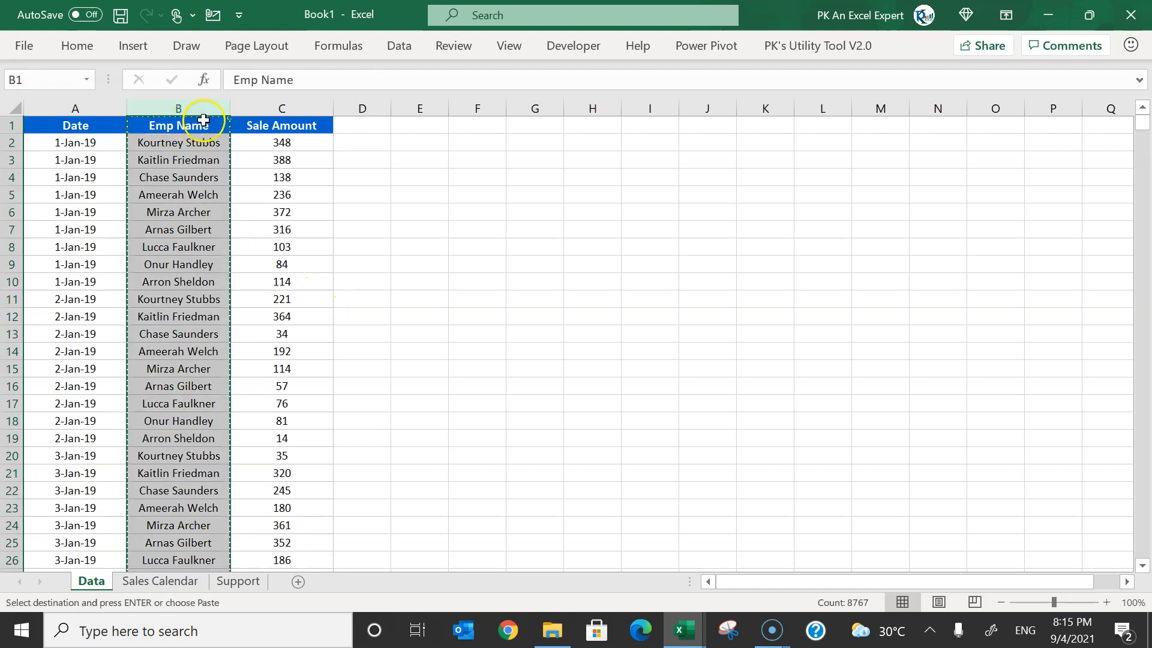
left_click(239, 581)
key("ctrl+v")
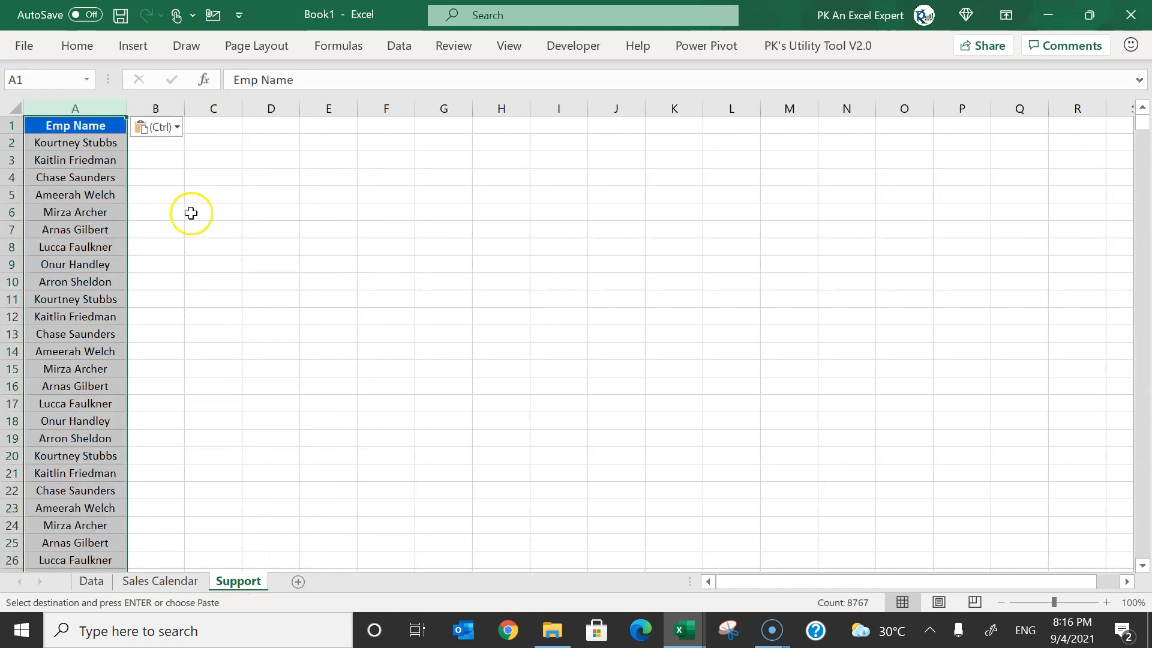
Remove the duplicates from the Emp Name column on the Support sheet, treating the first row as a header.
left_click(396, 48)
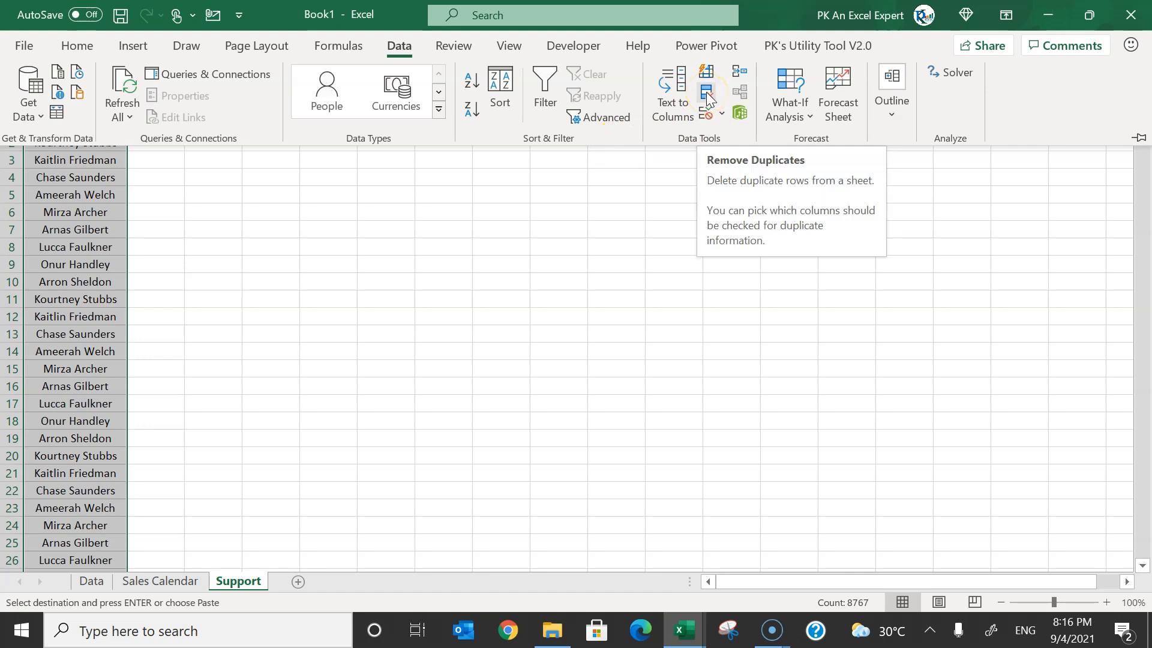
left_click(707, 93)
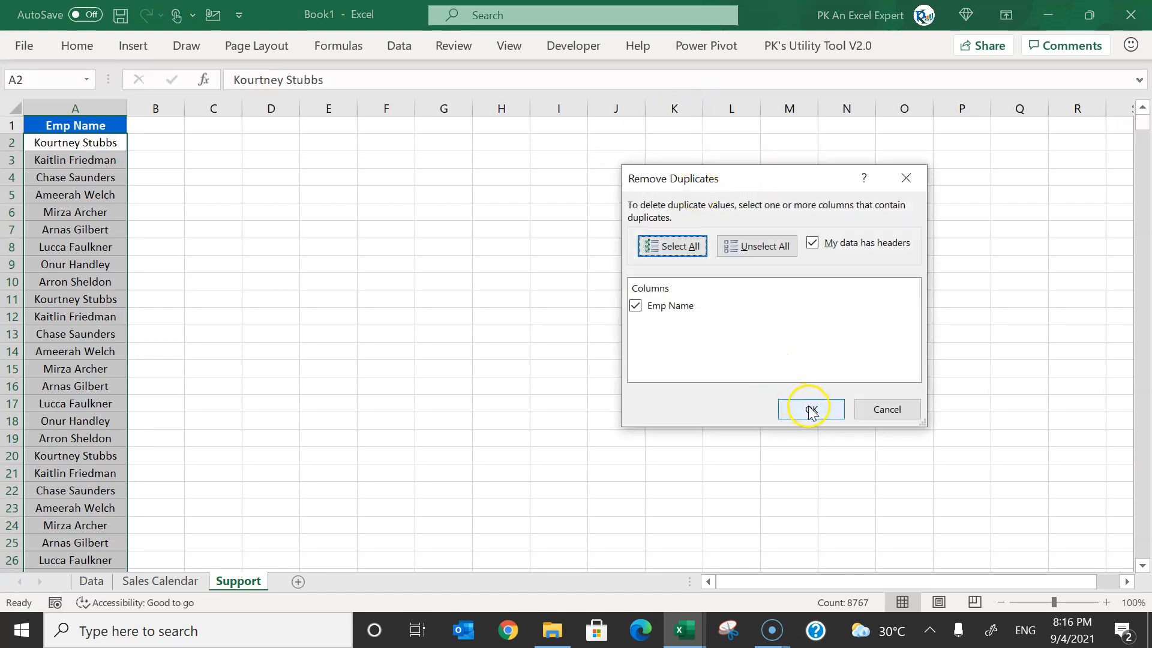
left_click(811, 410)
left_click(581, 365)
left_click(335, 288)
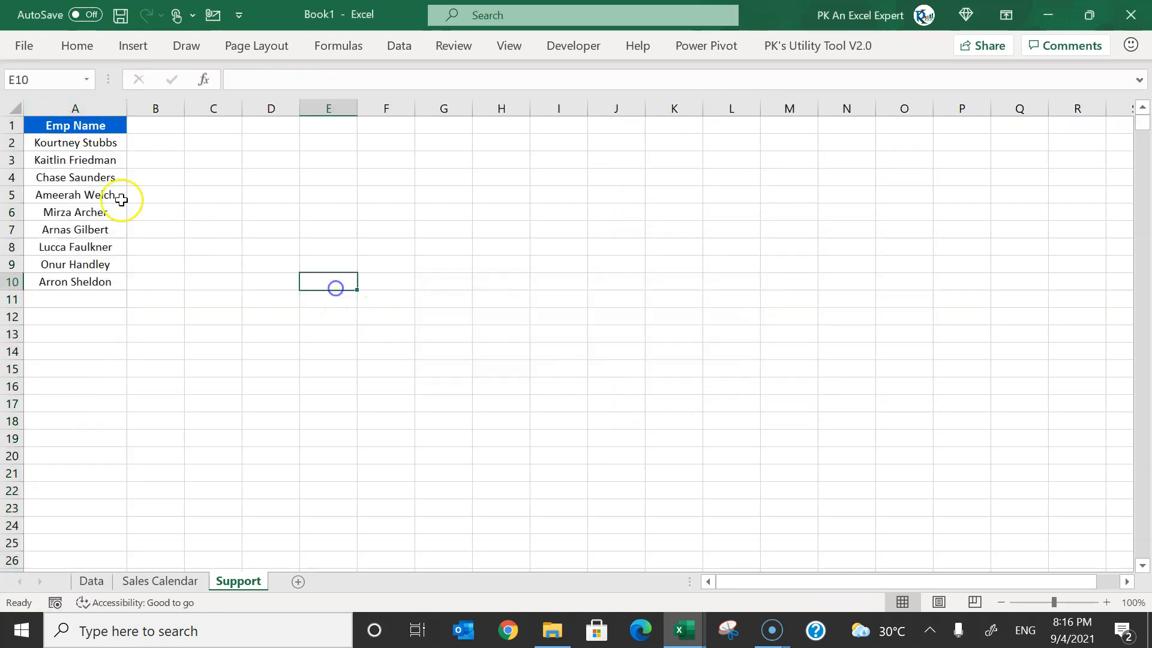
left_click_drag(113, 142, 100, 275)
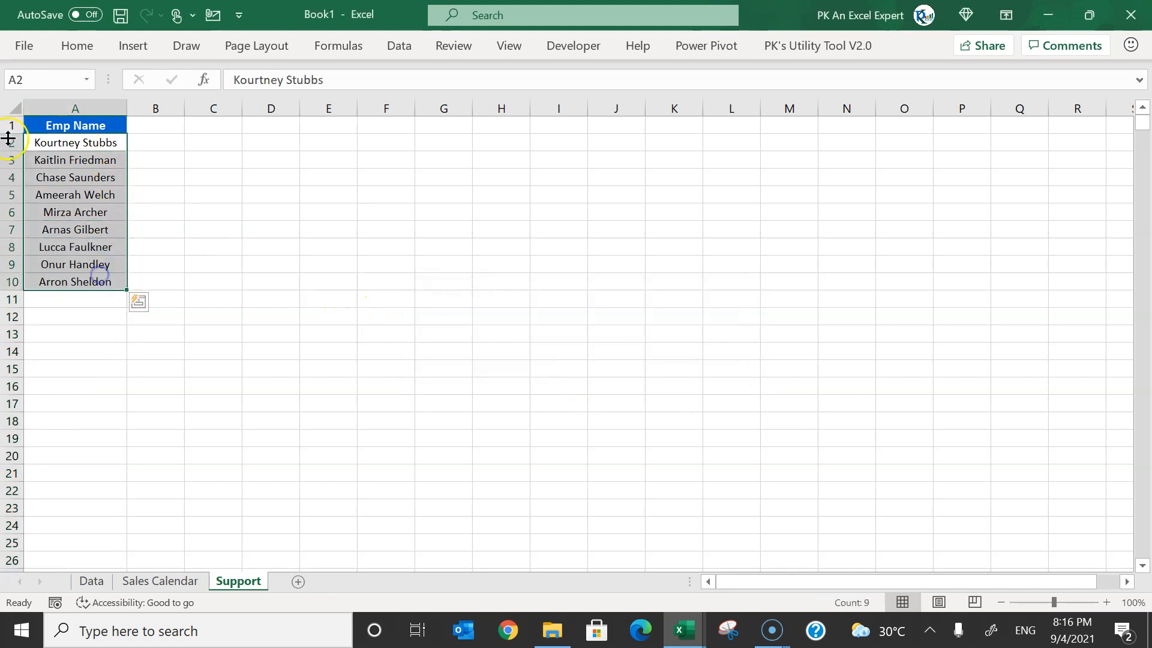
Delete the Emp Name header row so the employee list starts in A1.
left_click(11, 123)
right_click(10, 123)
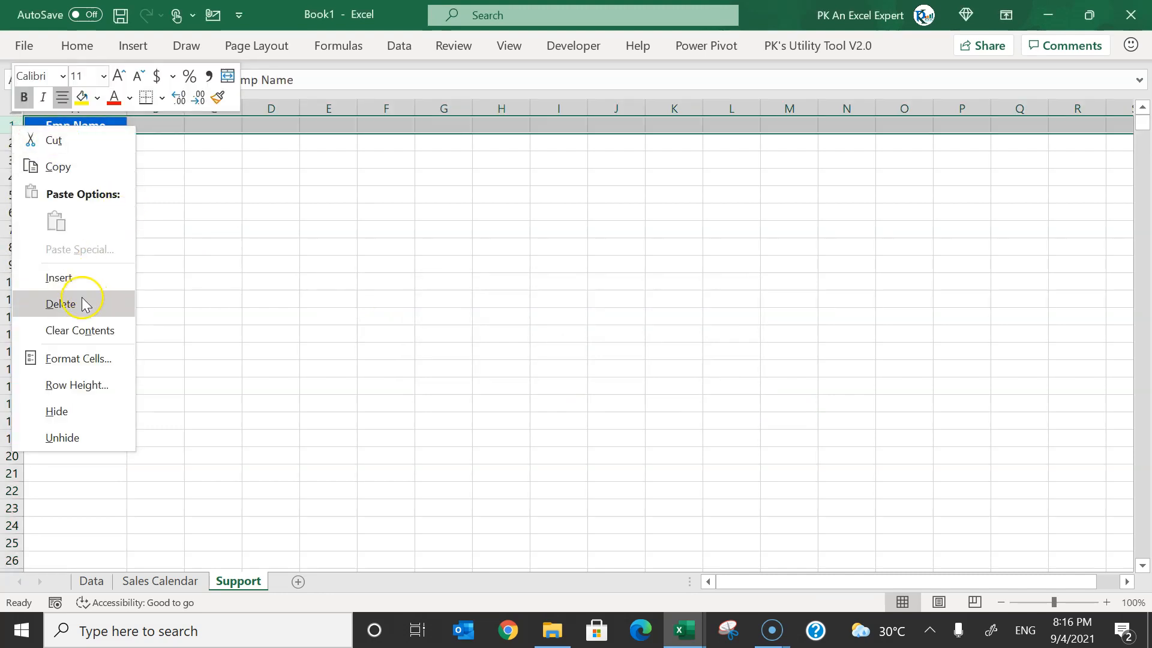
left_click(82, 303)
left_click(206, 210)
left_click_drag(90, 125, 90, 259)
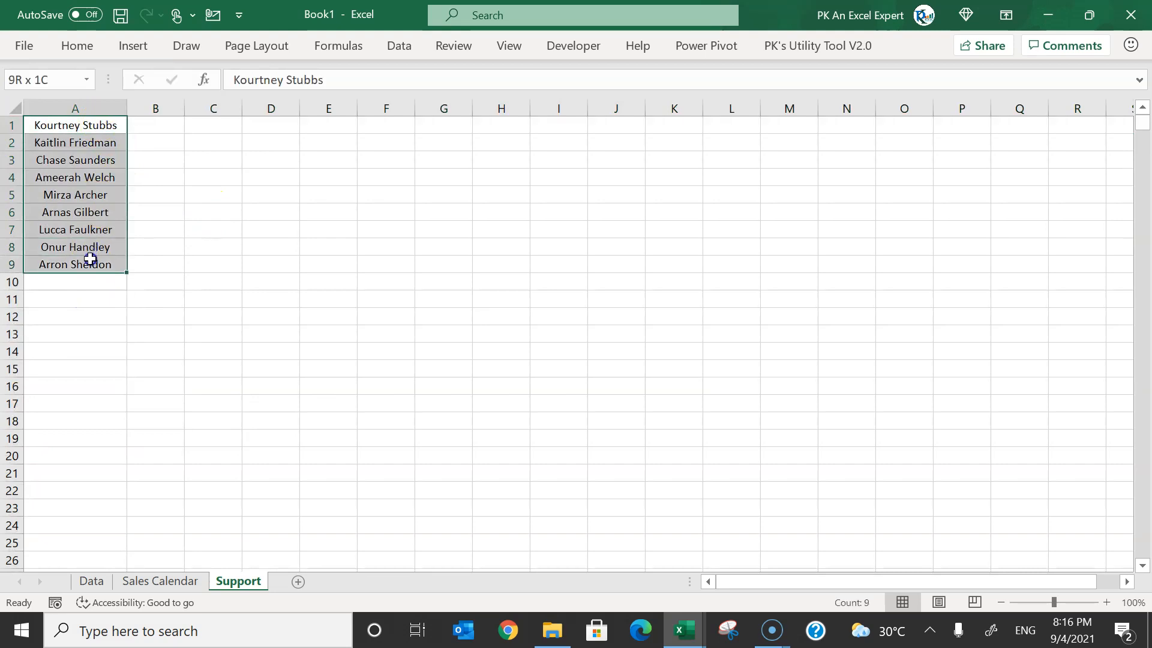
Enter the years 2019, 2020 and 2021 in cells C1 to C3 of the Support sheet.
left_click(214, 125)
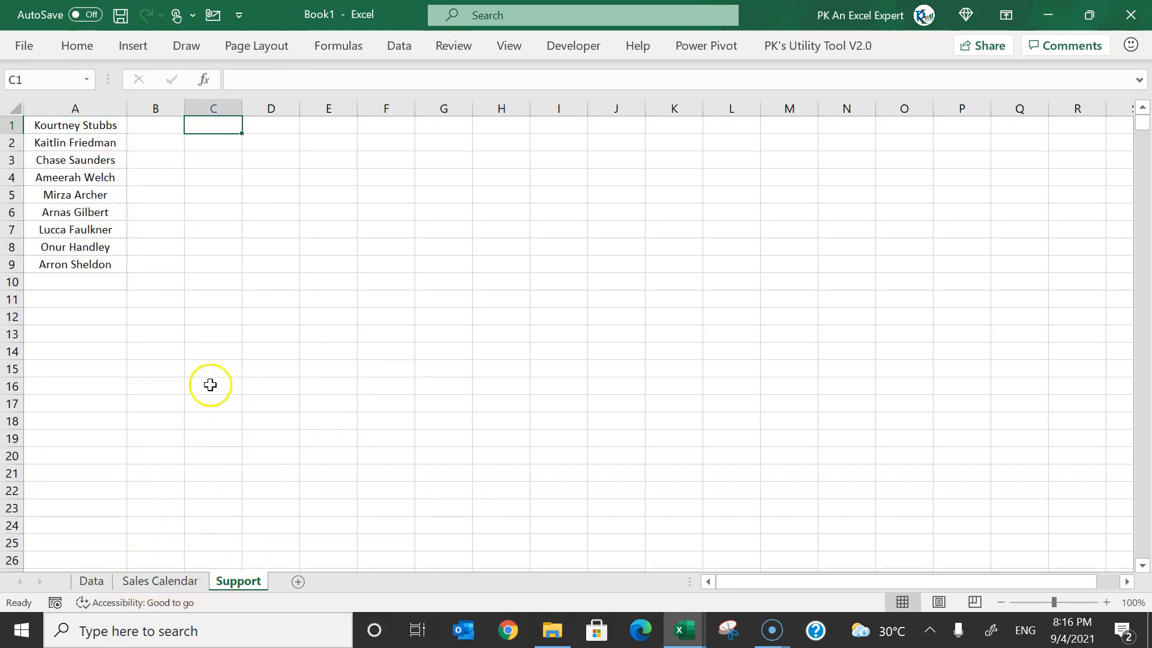
type("2019")
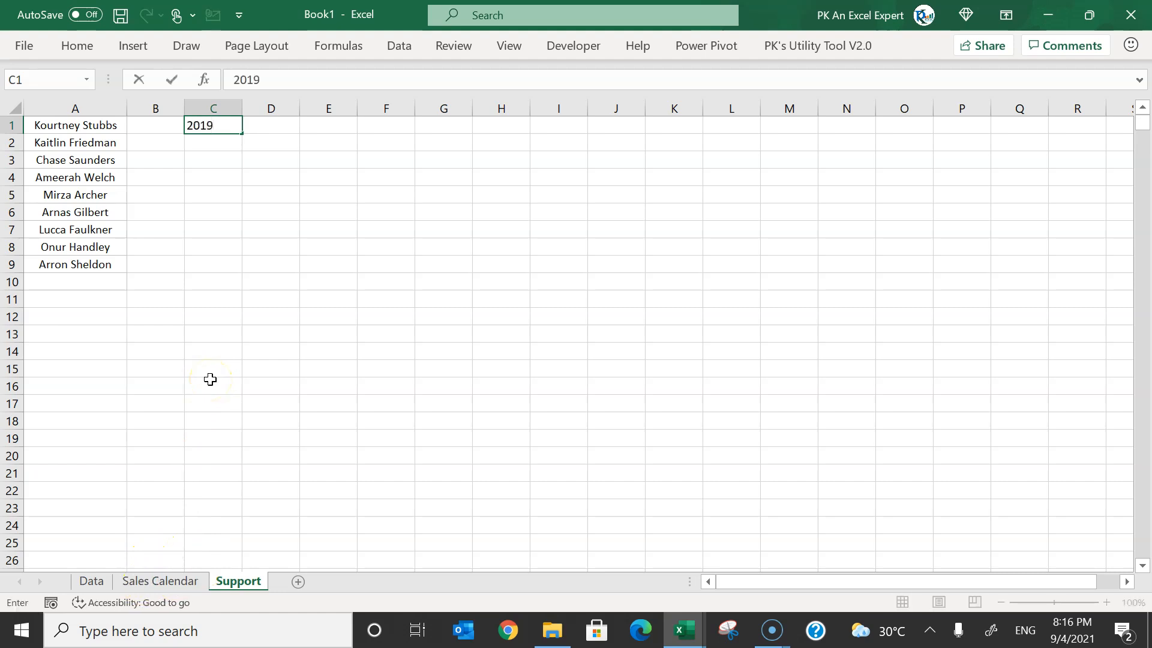
key("Return")
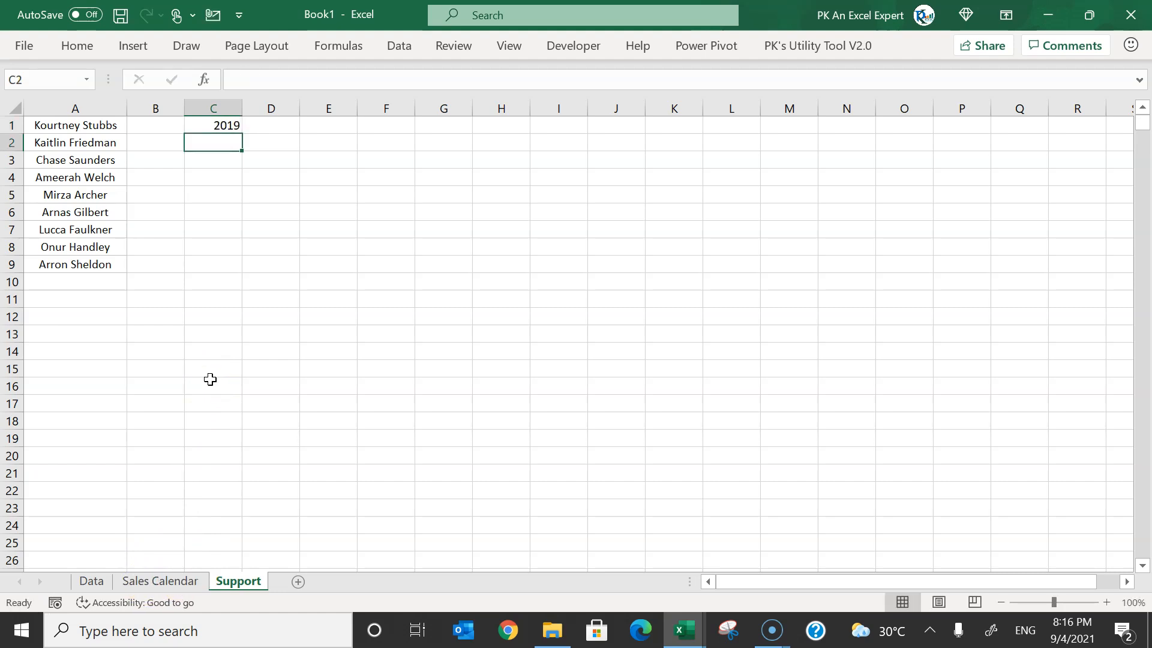
type("20")
key("Return")
type("20")
key("Return")
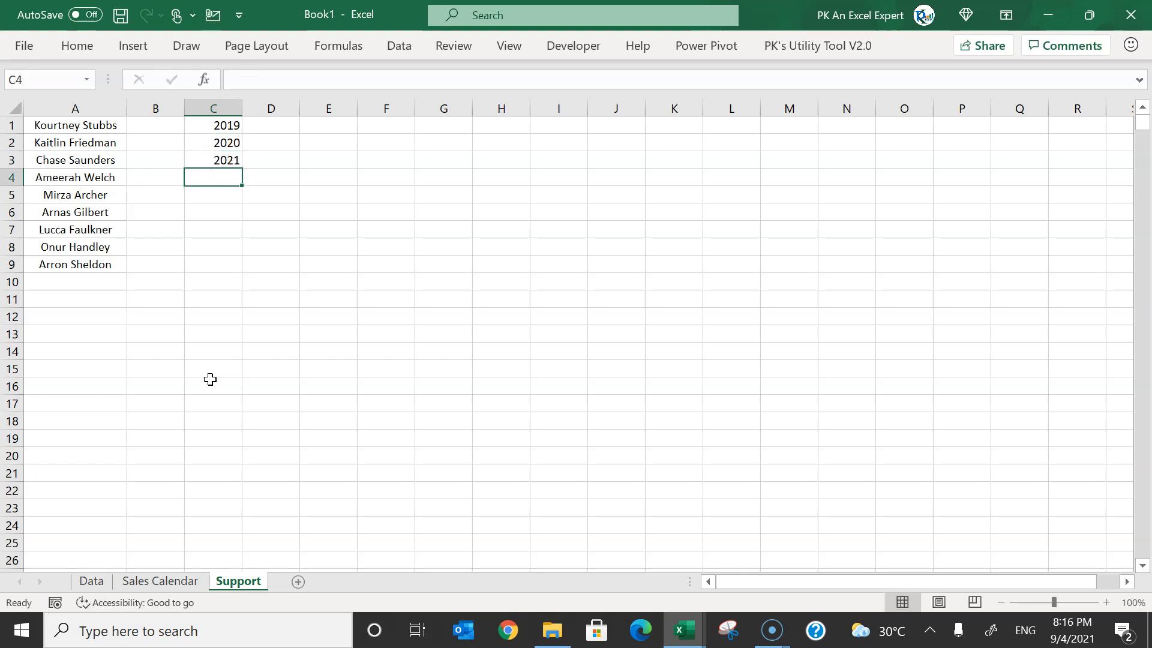
Enter Sun in cell C4 of the Sales Calendar sheet as the first weekday heading.
left_click(177, 581)
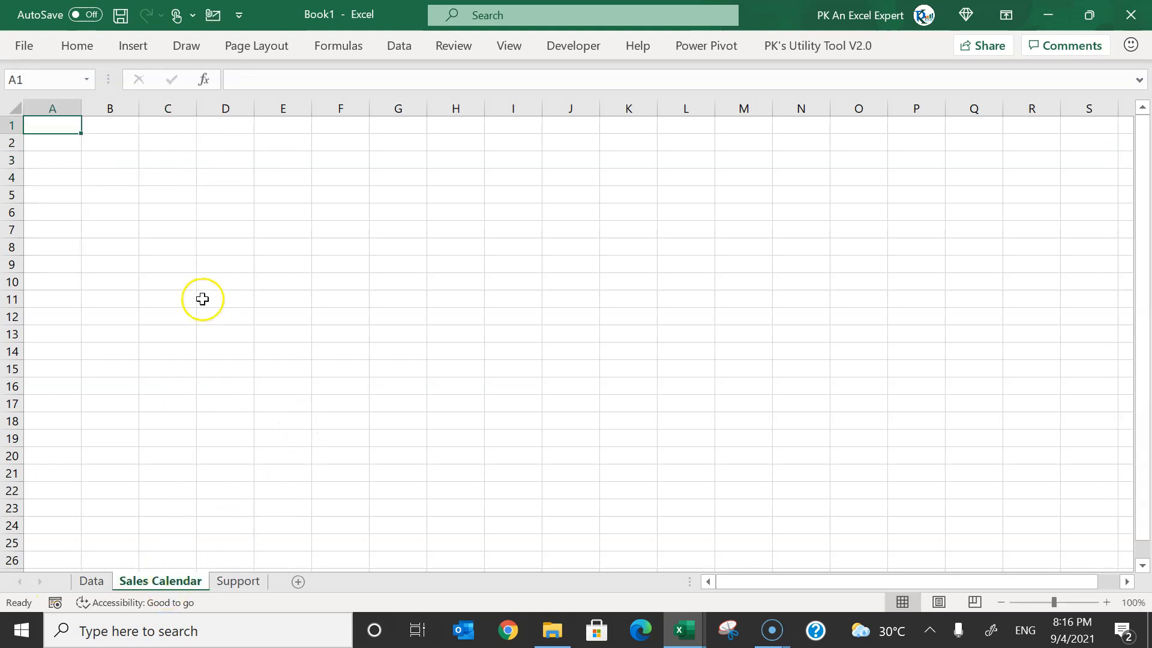
left_click(56, 177)
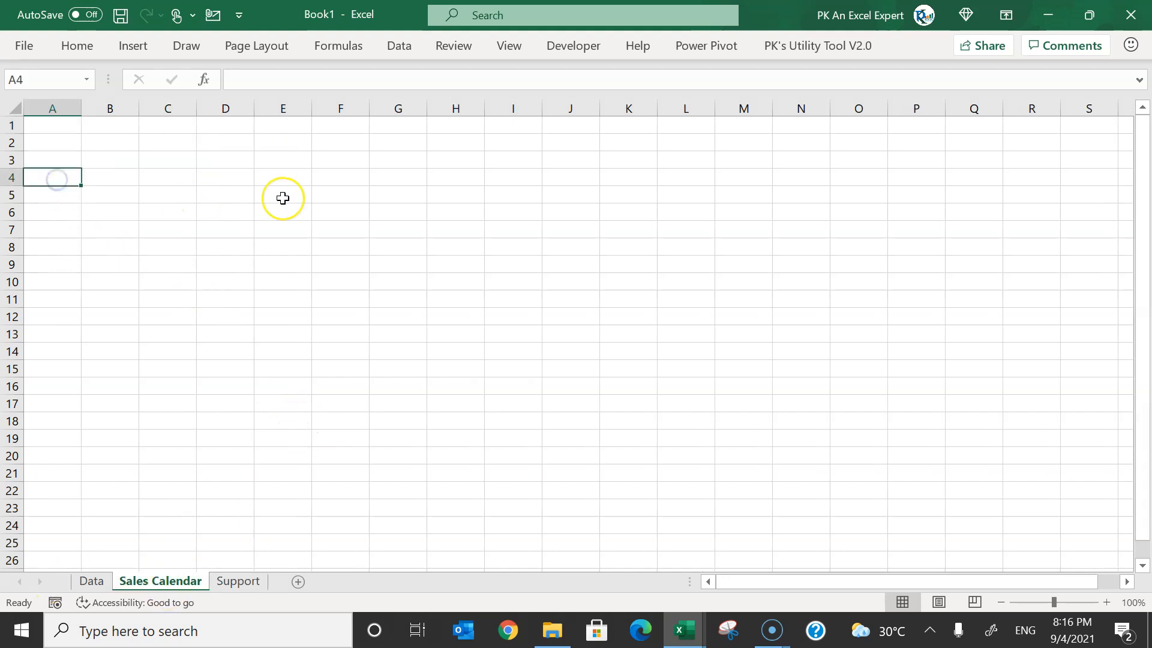
key("Right")
key("Right")
type("Sun")
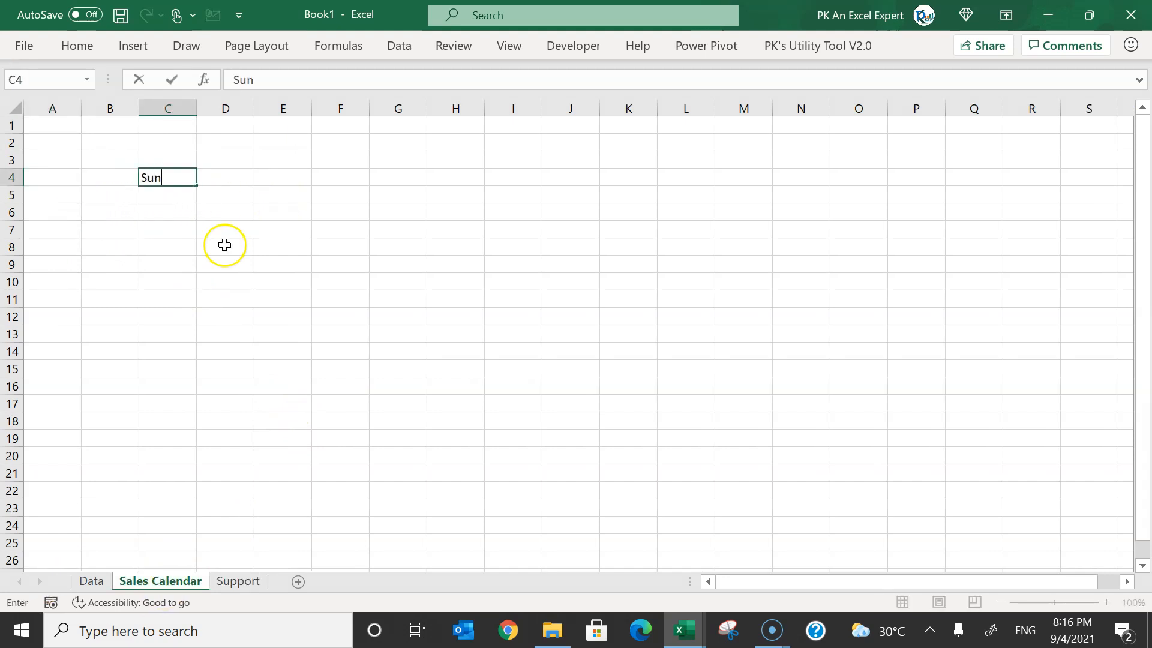
key("Return")
key("Up")
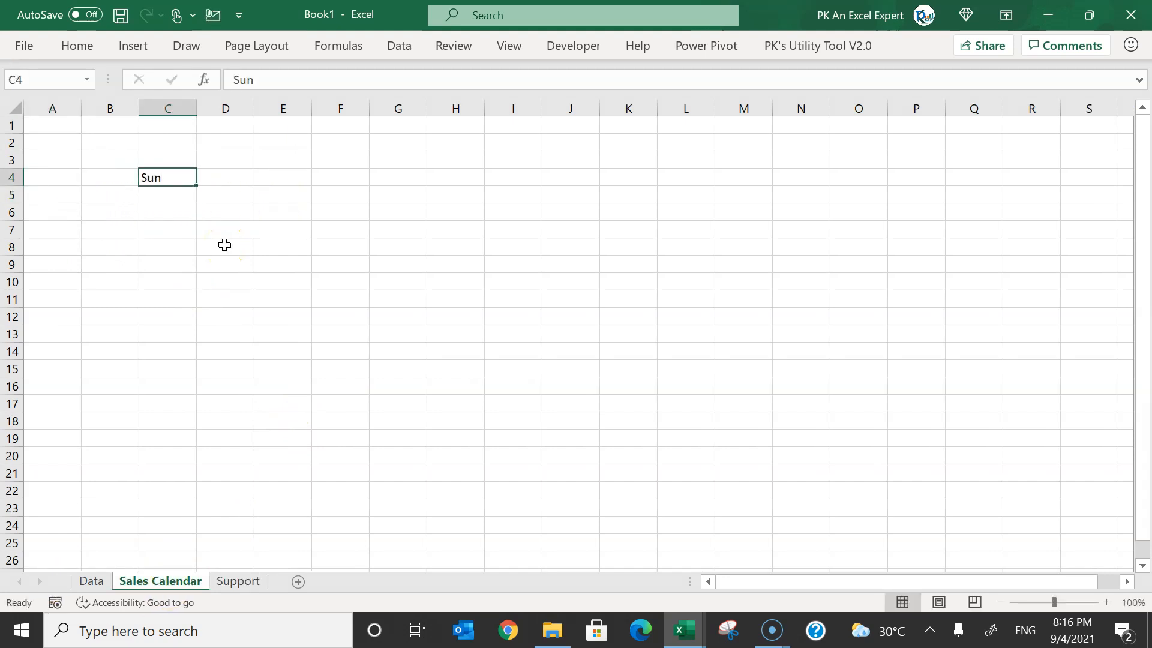
Fill the weekday series from C4 across row 4 to column AM.
left_click_drag(196, 185, 1062, 174)
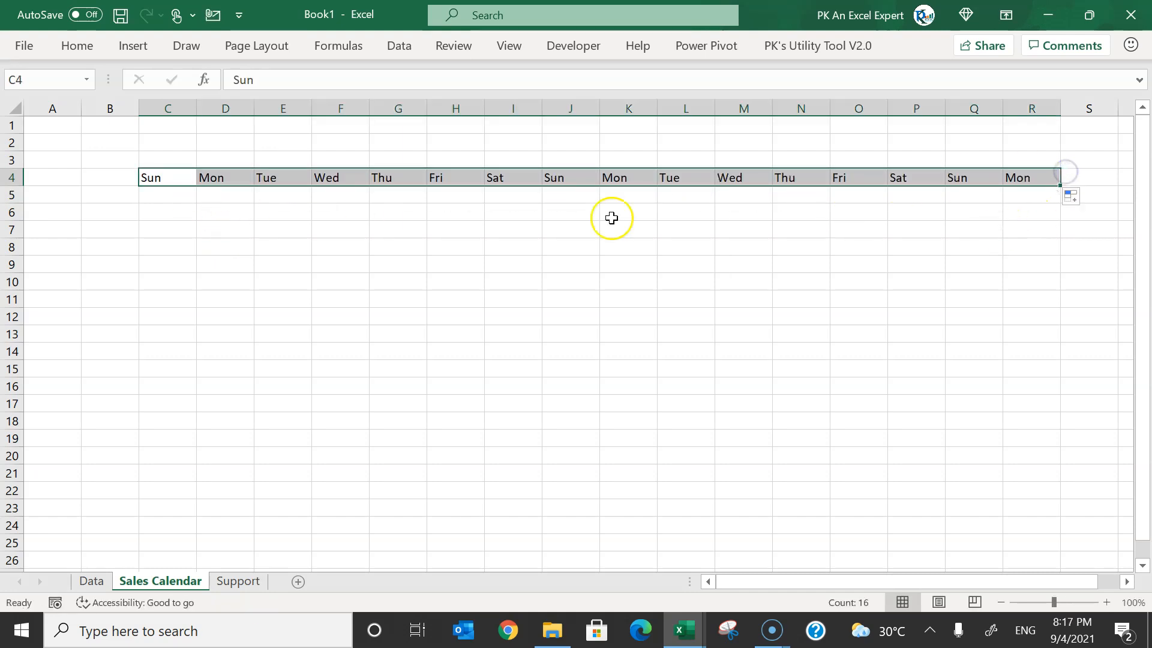
scroll(1075, 507, "right", 1)
left_click_drag(657, 185, 1037, 193)
left_click(1125, 582)
left_click_drag(714, 185, 1038, 196)
scroll(1090, 581, "right", 9)
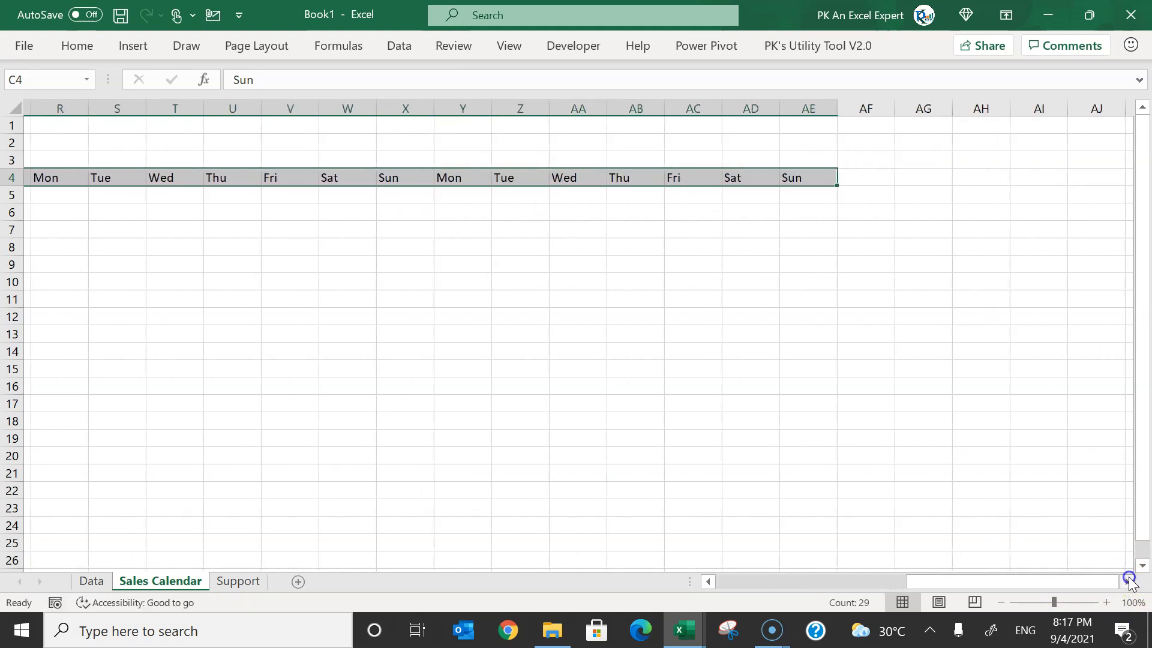
left_click_drag(538, 187, 986, 192)
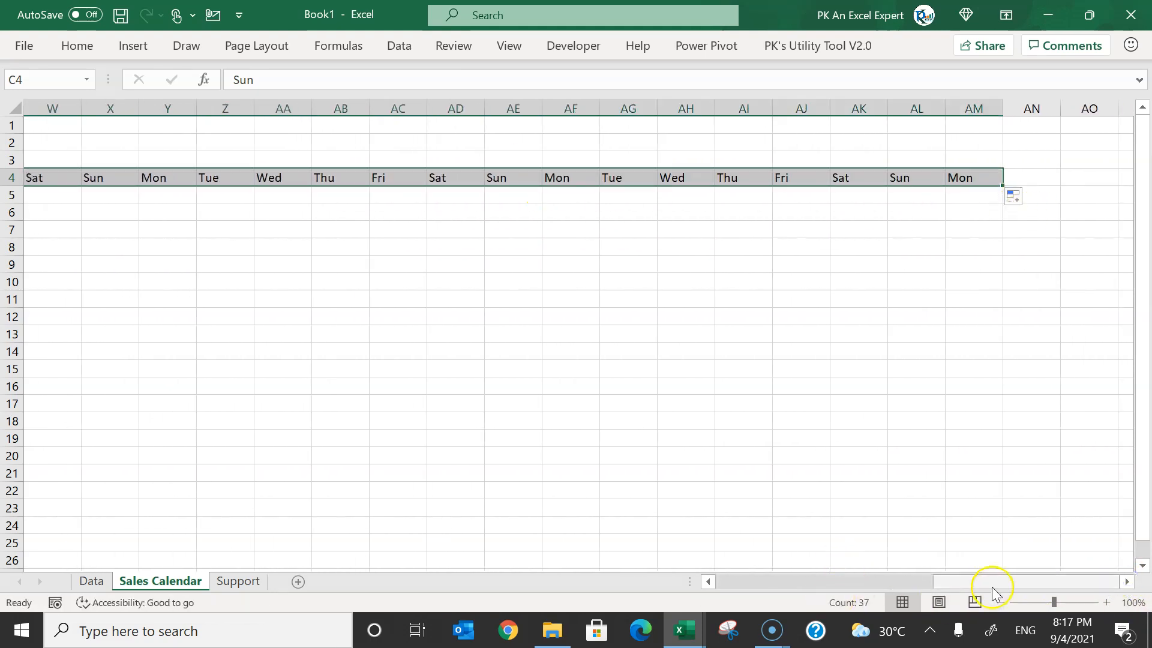
left_click_drag(996, 582, 674, 581)
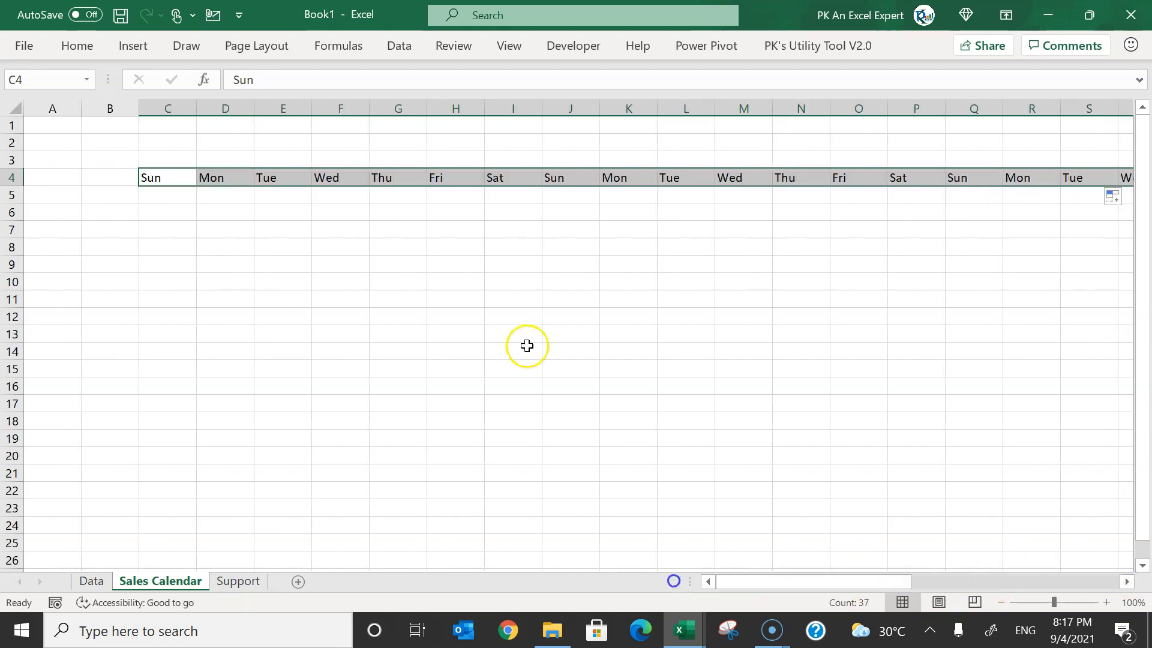
Set the text orientation of the weekday headings in row 4 to 90 degrees.
right_click(497, 173)
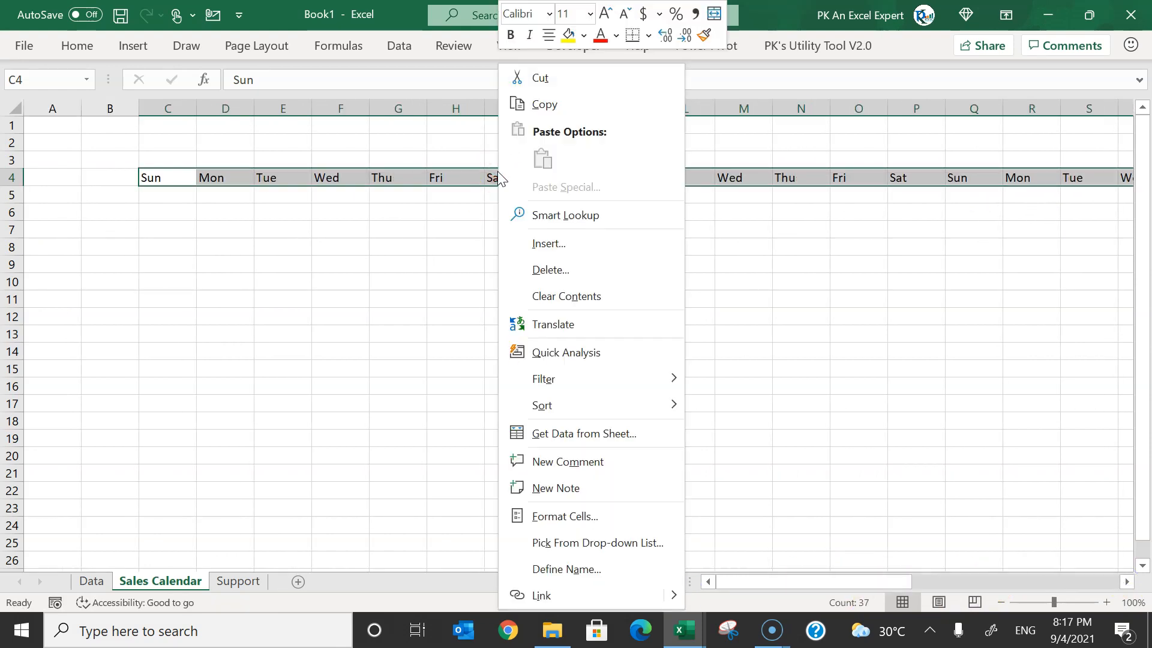
left_click(589, 516)
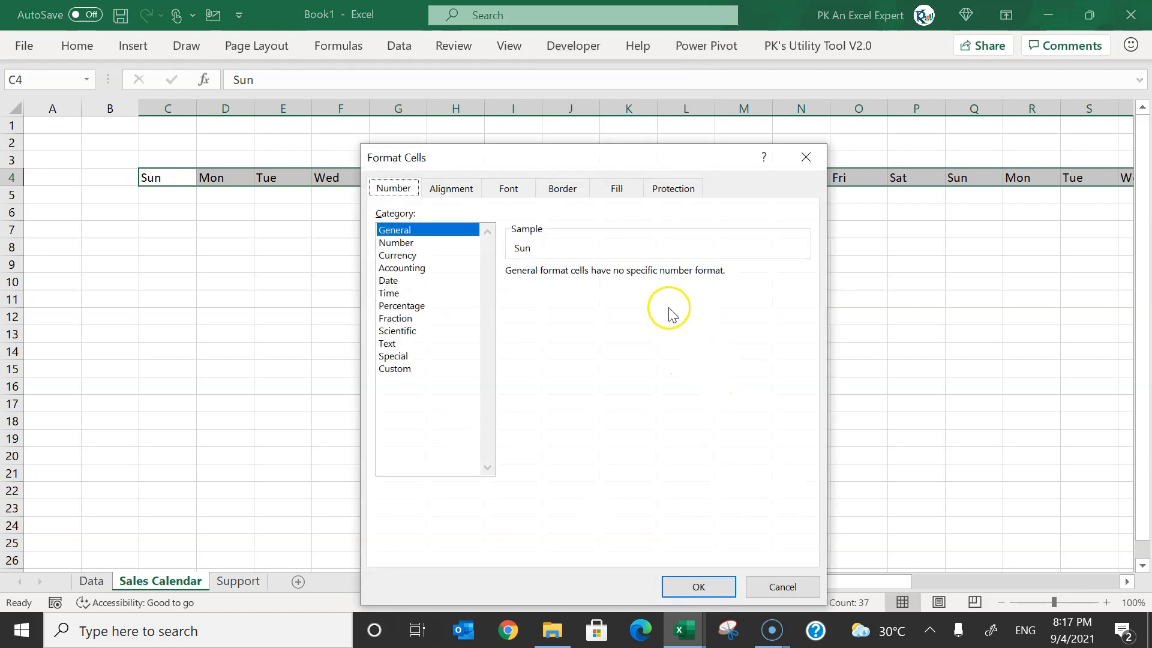
left_click(473, 198)
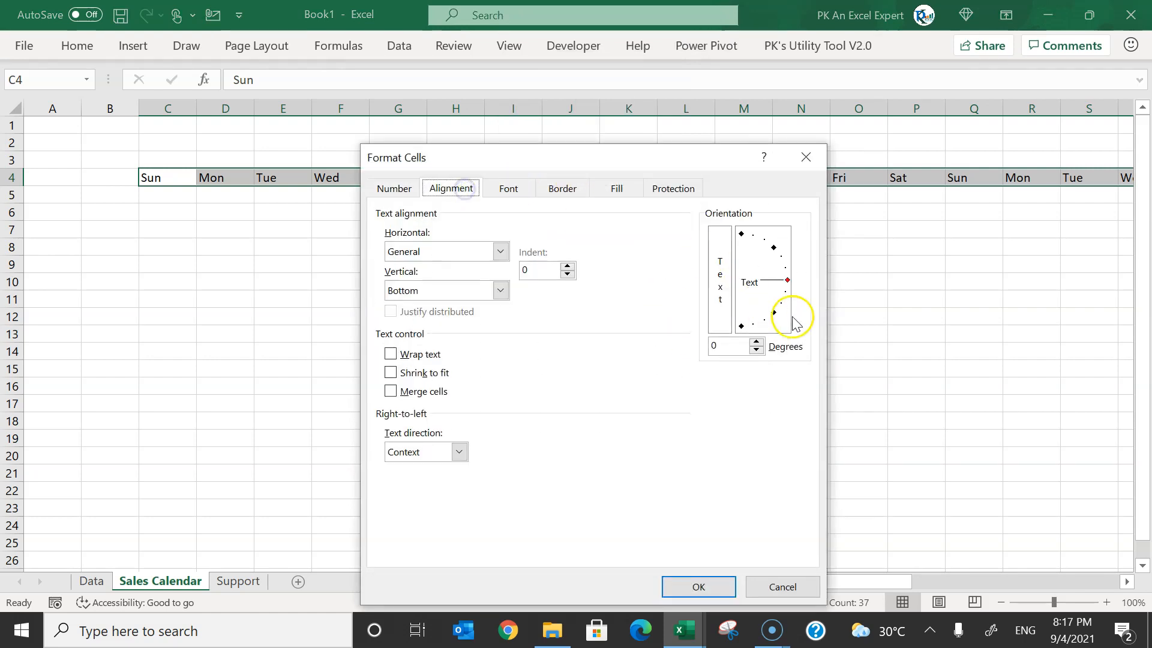
left_click_drag(787, 280, 759, 231)
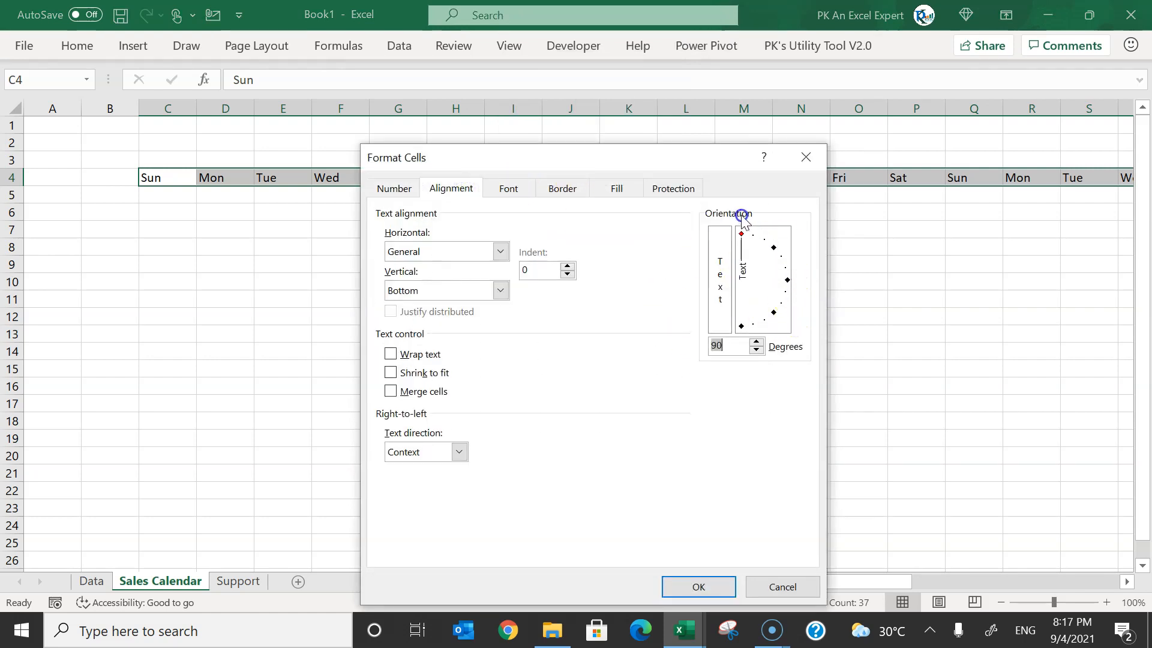
left_click(706, 585)
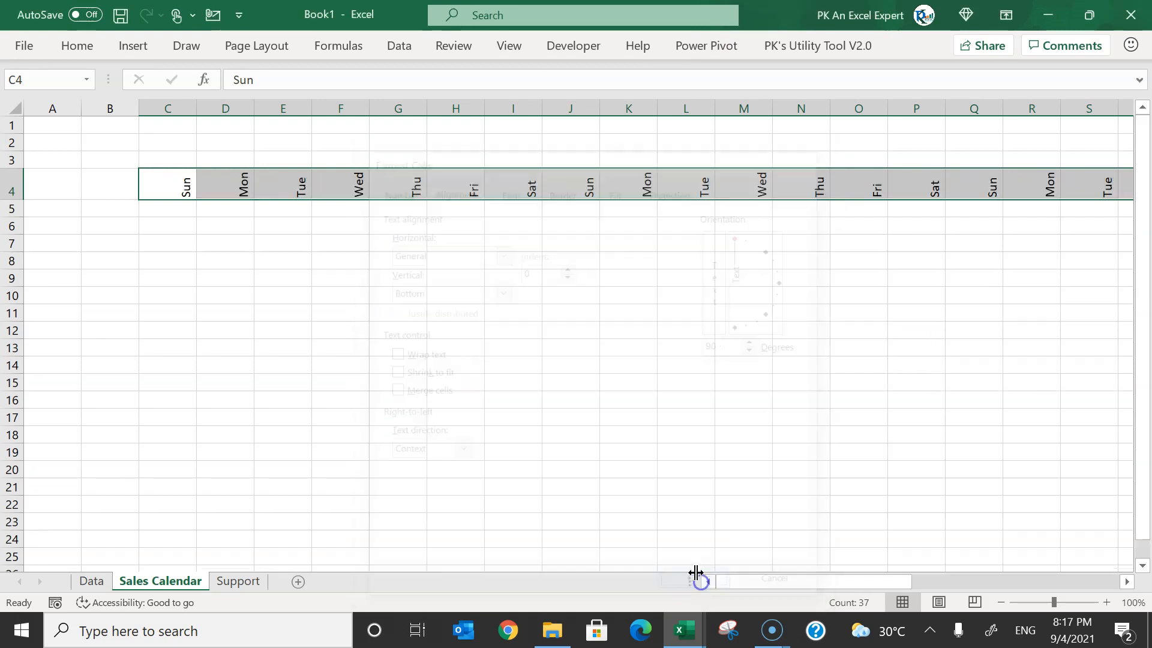
Narrow columns C to AM together to a uniform width that just fits the rotated weekday headings.
key("ctrl+space")
left_click_drag(257, 110, 219, 108)
left_click_drag(903, 577, 622, 580)
Centre the contents of columns C to AM both horizontally and vertically.
left_click(84, 52)
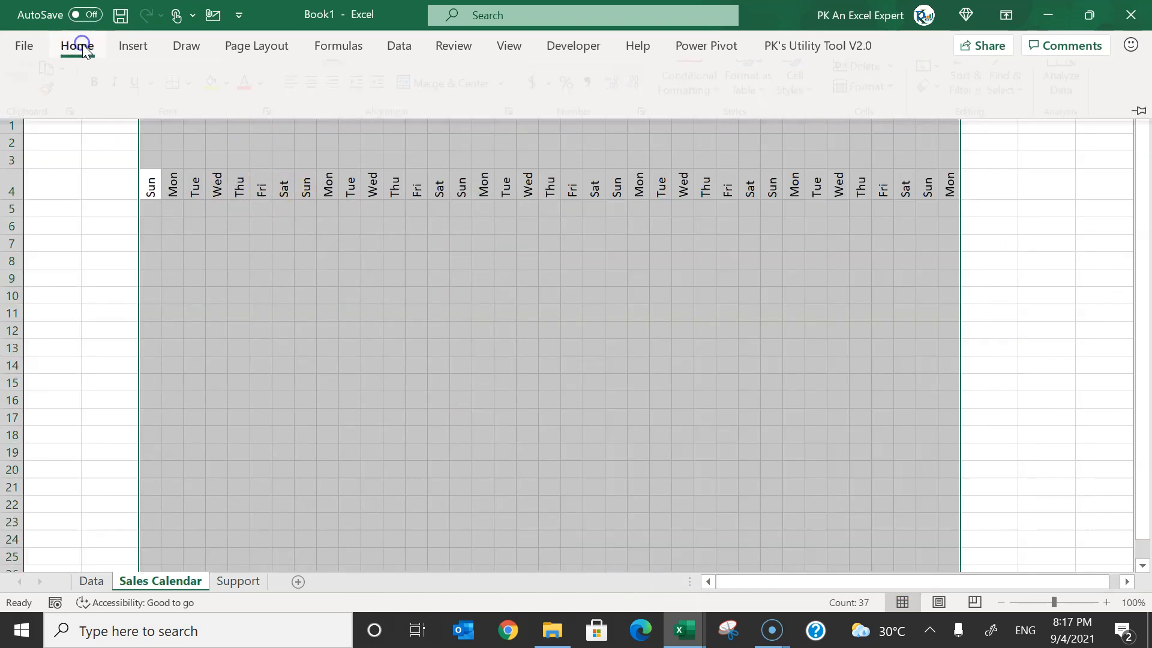
left_click(320, 109)
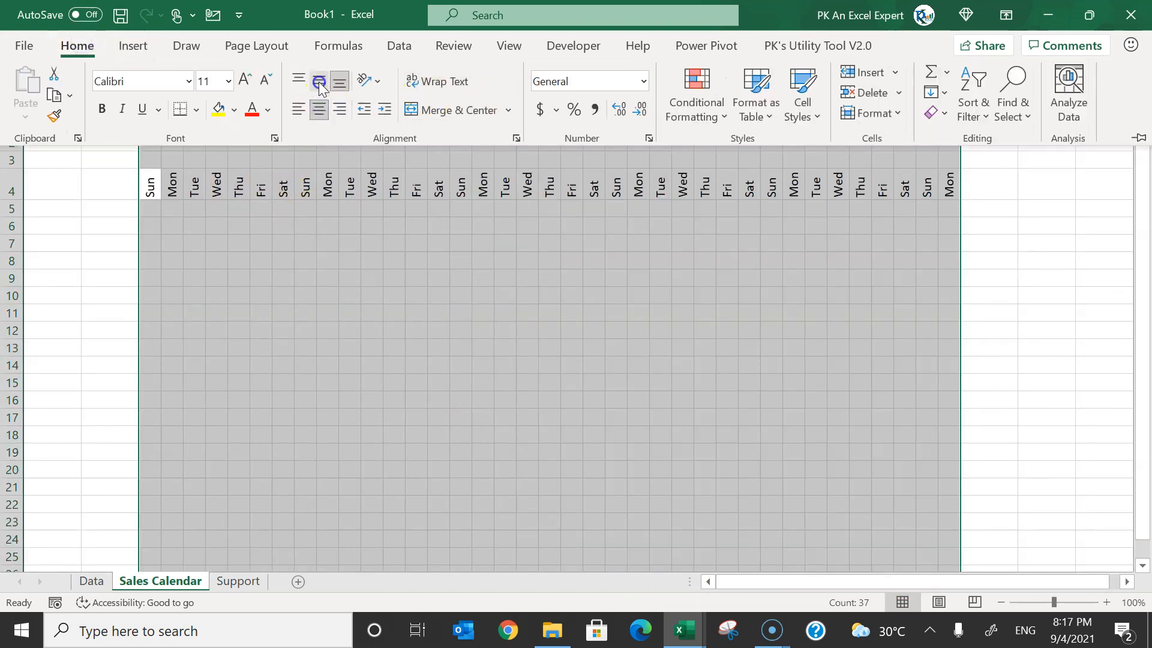
left_click(417, 216)
left_click(299, 190)
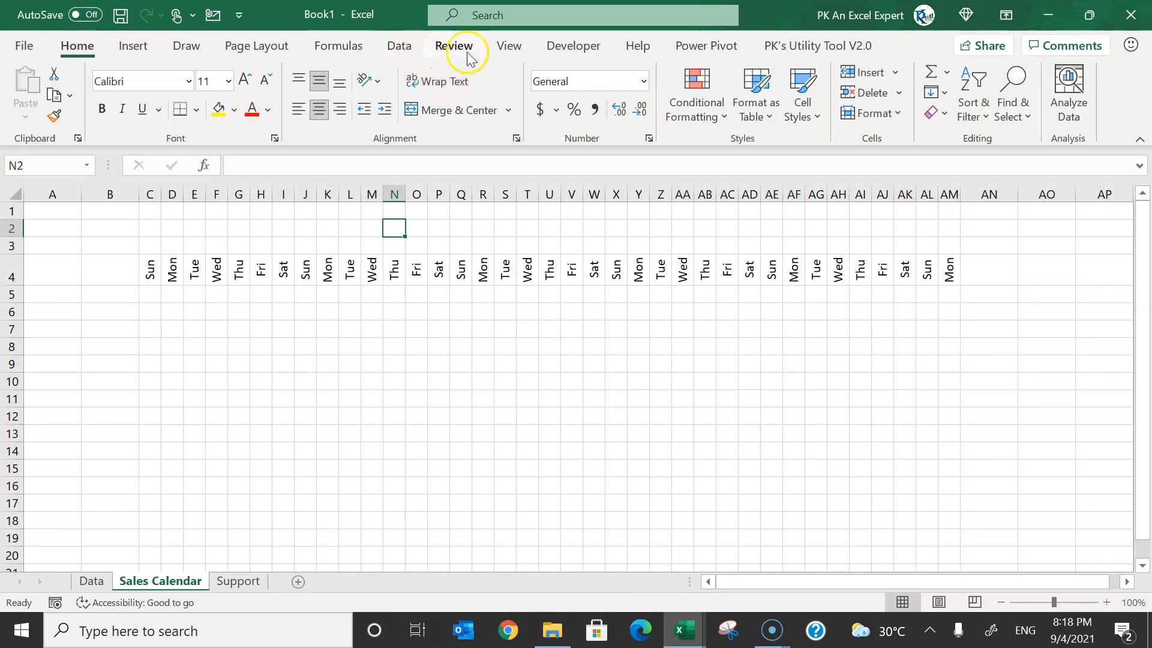
Hide the gridlines on the Sales Calendar sheet.
left_click(506, 50)
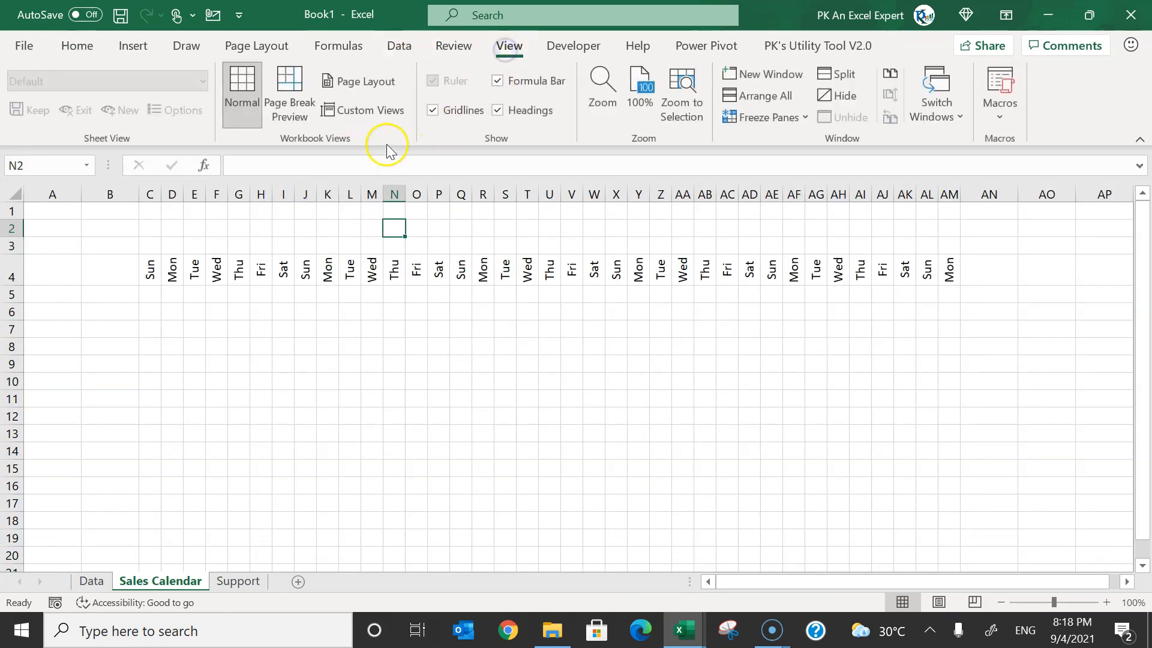
left_click(467, 109)
left_click(370, 345)
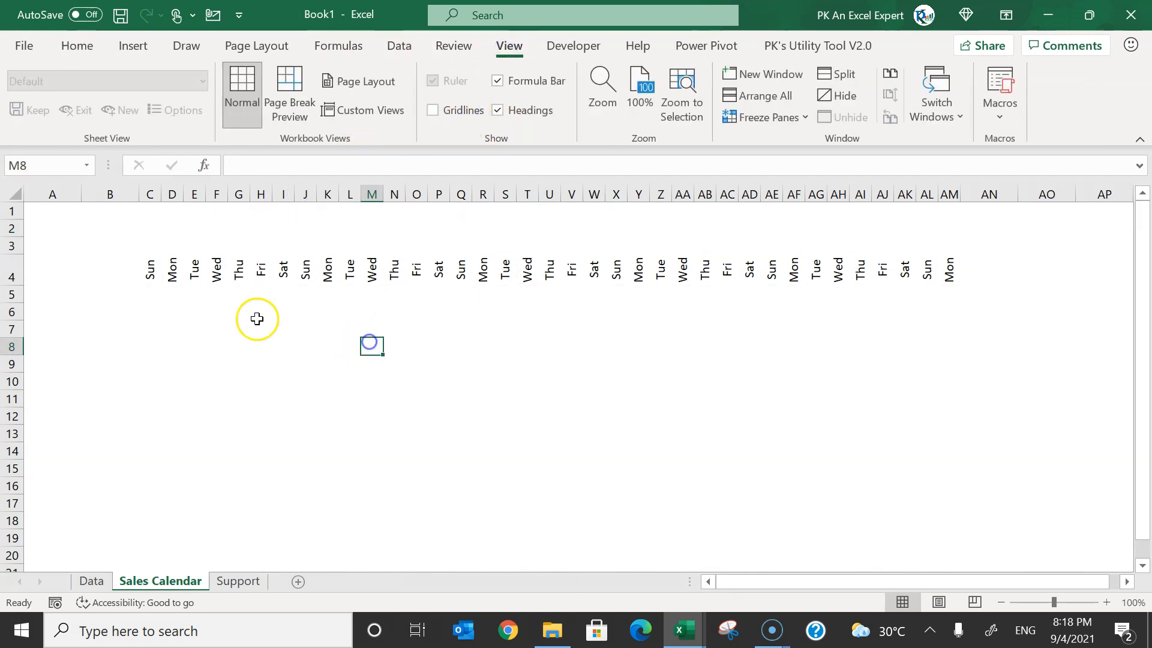
Apply all borders to the calendar grid range C4:AM6 on the Sales Calendar sheet.
left_click_drag(157, 269, 957, 315)
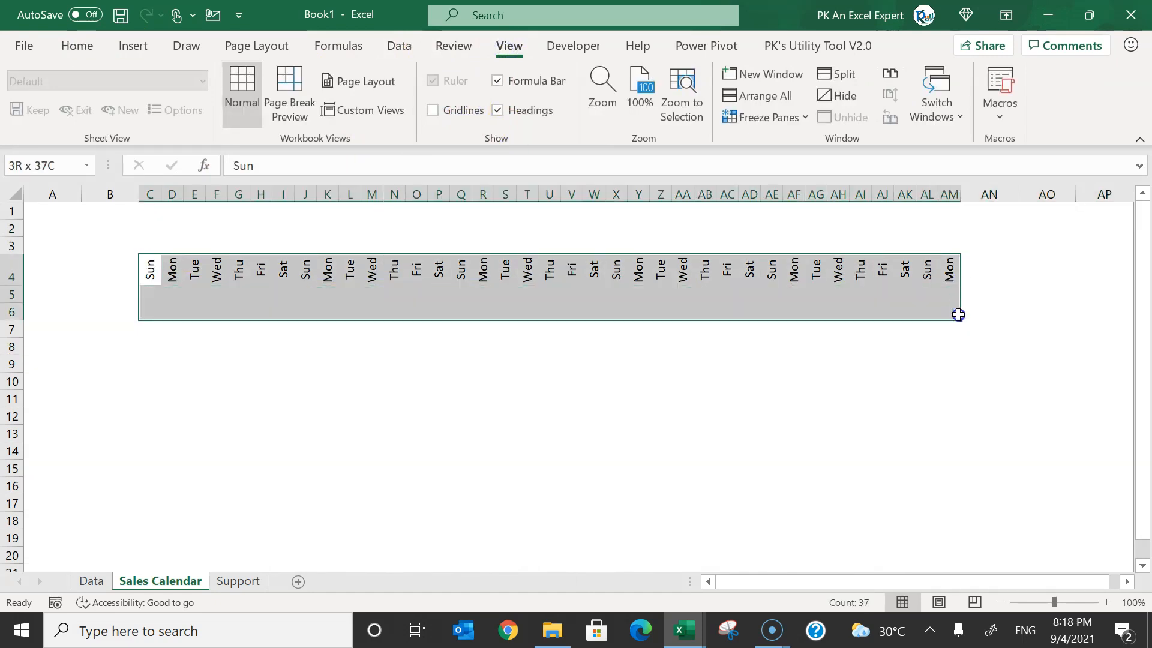
key("alt+h")
key("b")
key("a")
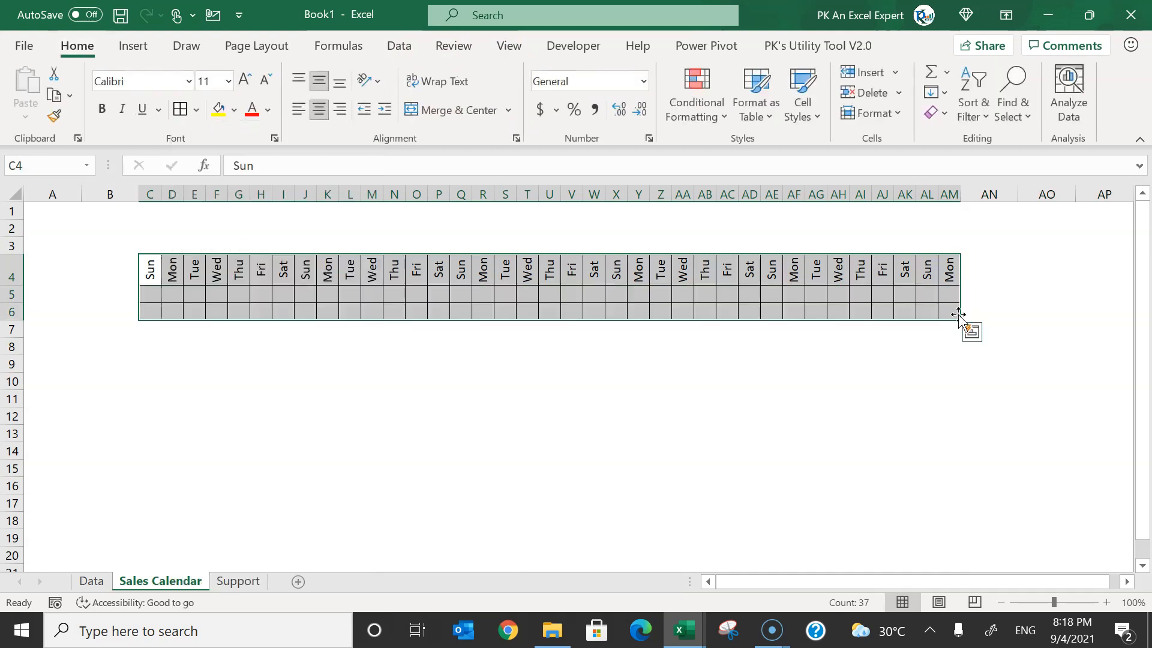
left_click(266, 221)
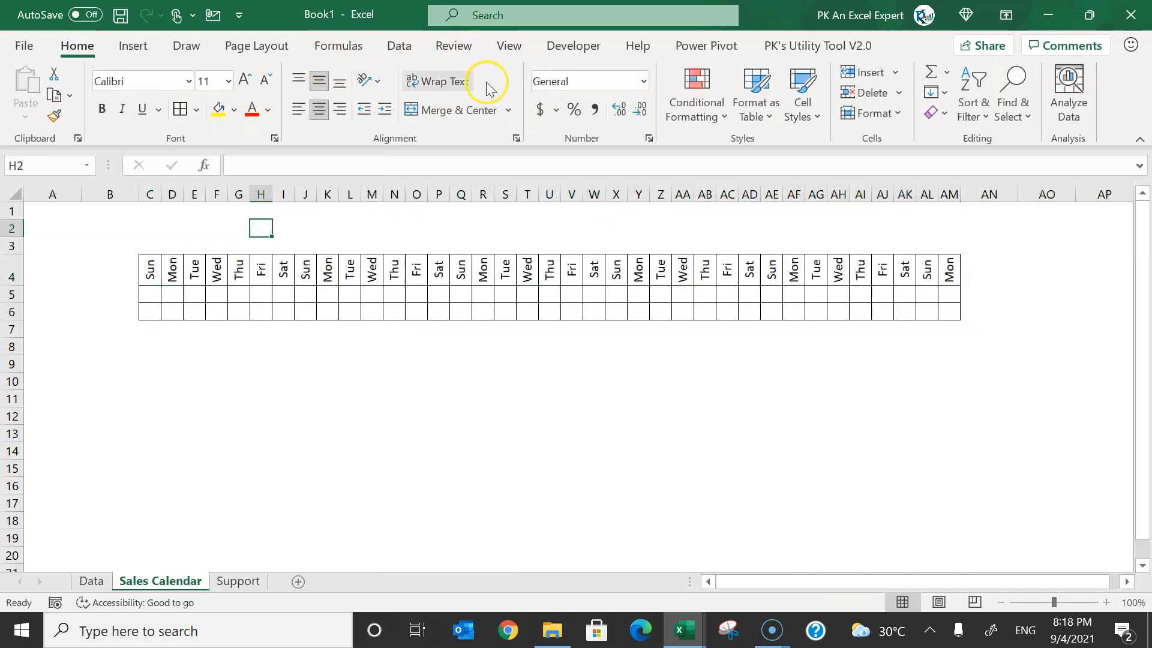
Insert two combo box form controls in row 2 above the weekday grid, one over columns I to M and one over P to V.
left_click(574, 45)
left_click(397, 118)
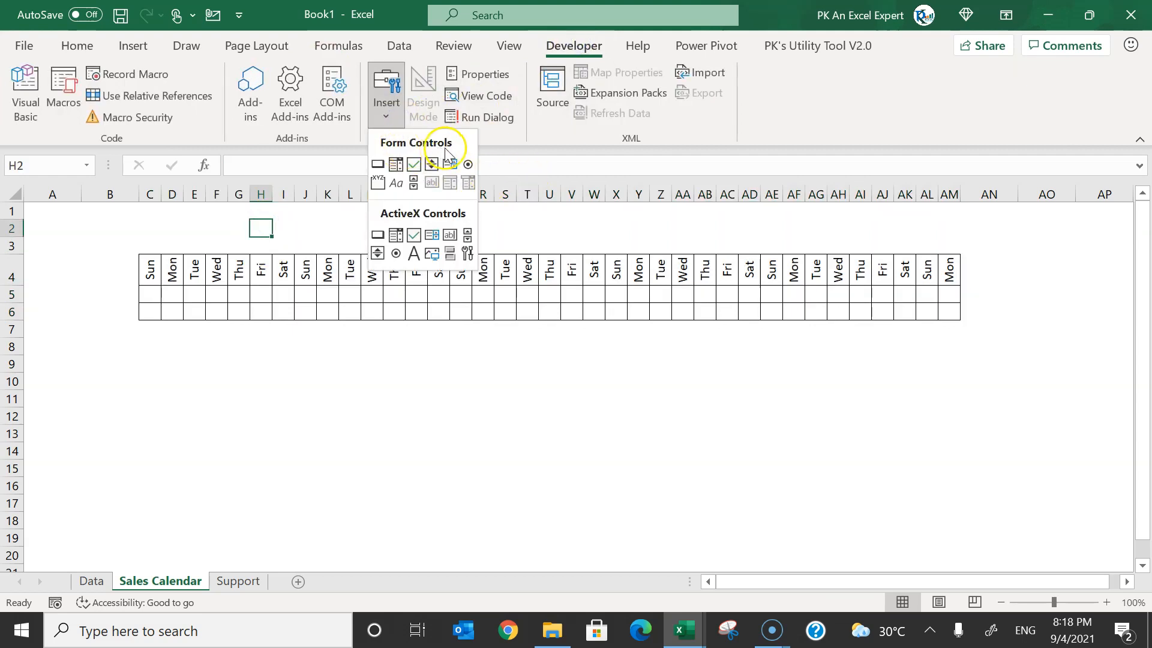
left_click(395, 164)
mouse_move(292, 218)
left_mouse_down()
mouse_move(376, 228)
mouse_move(365, 240)
mouse_move(504, 244)
mouse_move(499, 229)
mouse_move(575, 240)
left_mouse_up()
left_click(661, 232)
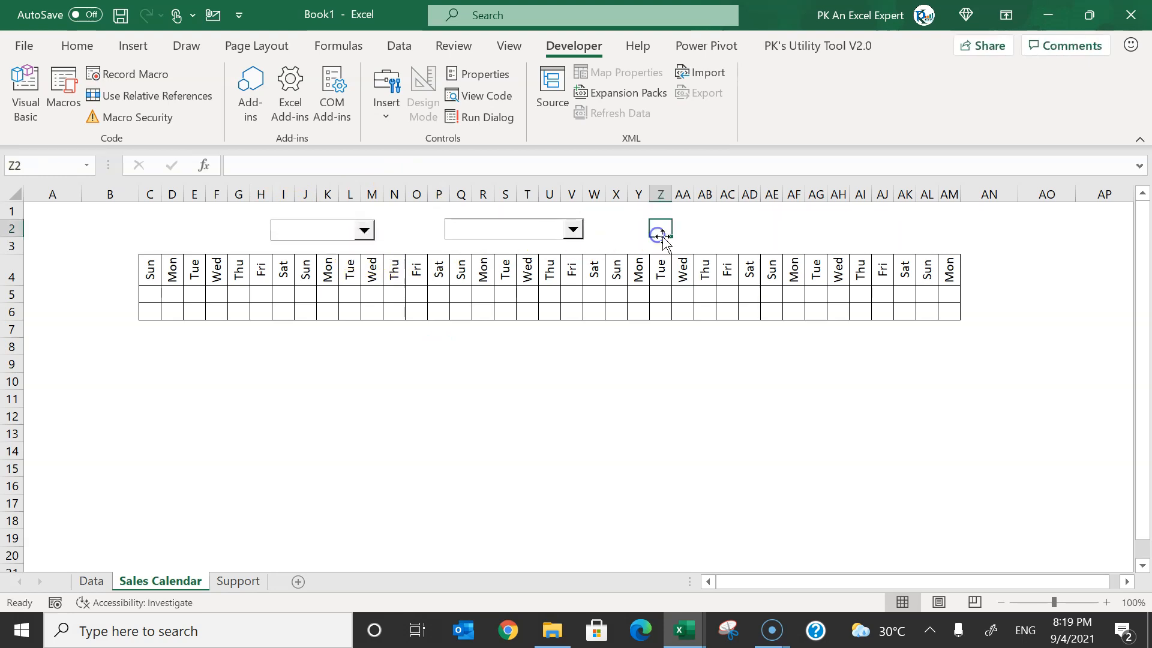
Add text box labels reading Year and Emp in front of the first and second combo boxes, duplicating the first label for the second.
left_click(135, 47)
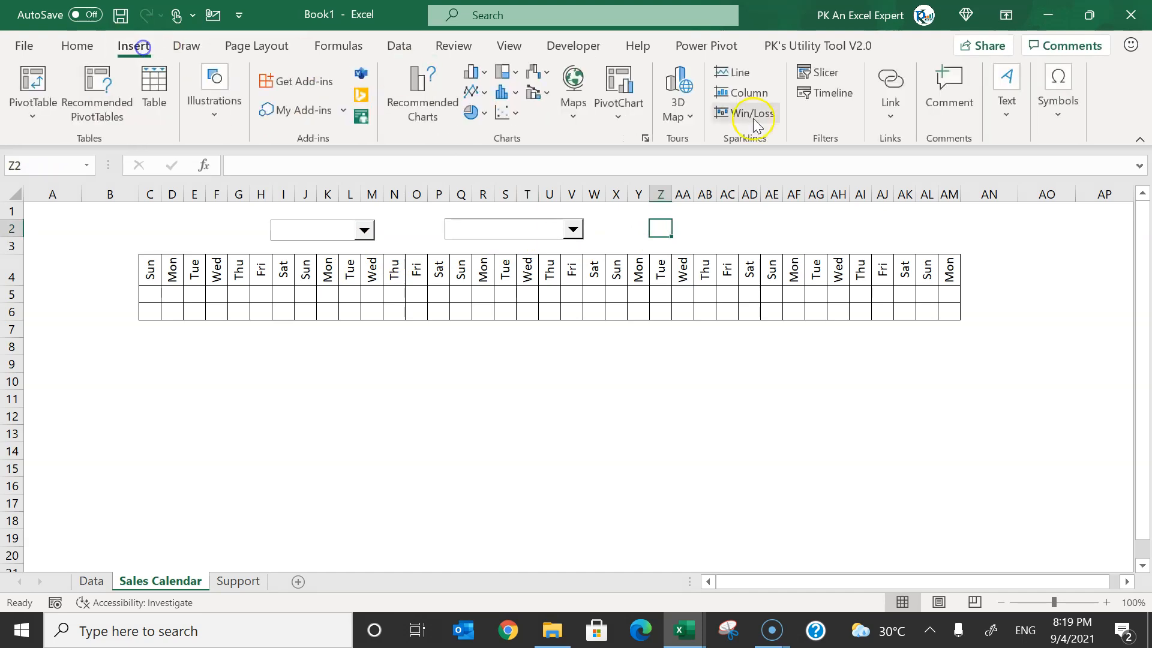
left_click(1026, 124)
left_click(945, 183)
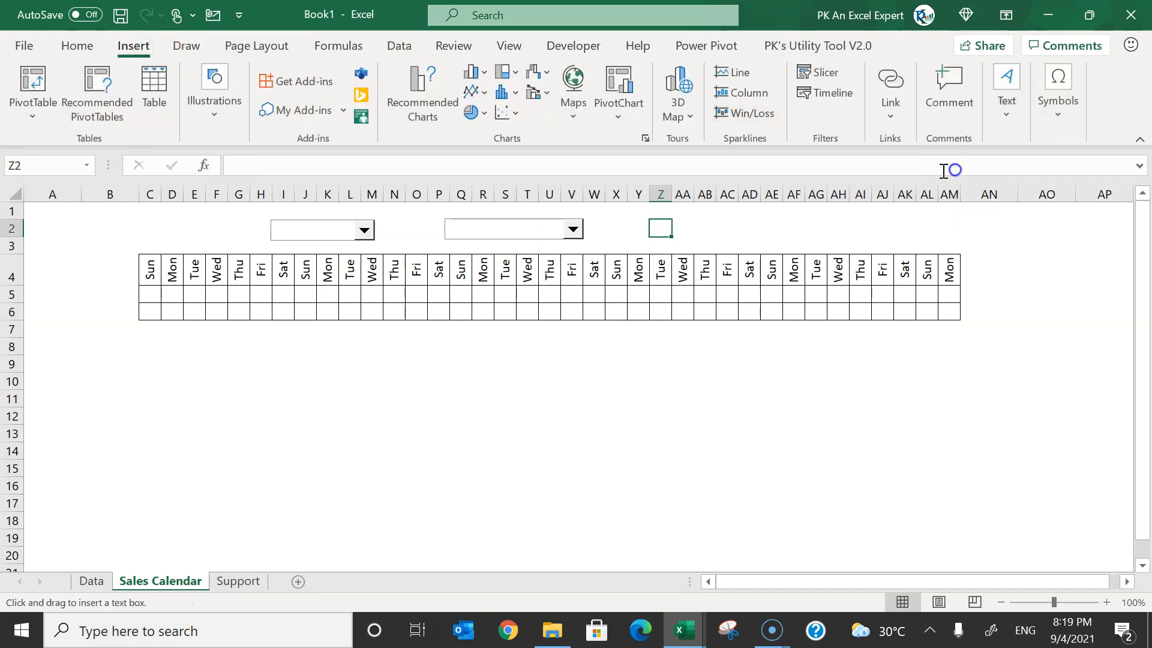
left_click_drag(160, 228, 217, 243)
left_click_drag(205, 243, 419, 239)
key("ctrl+d")
double_click(420, 230)
type("Emp")
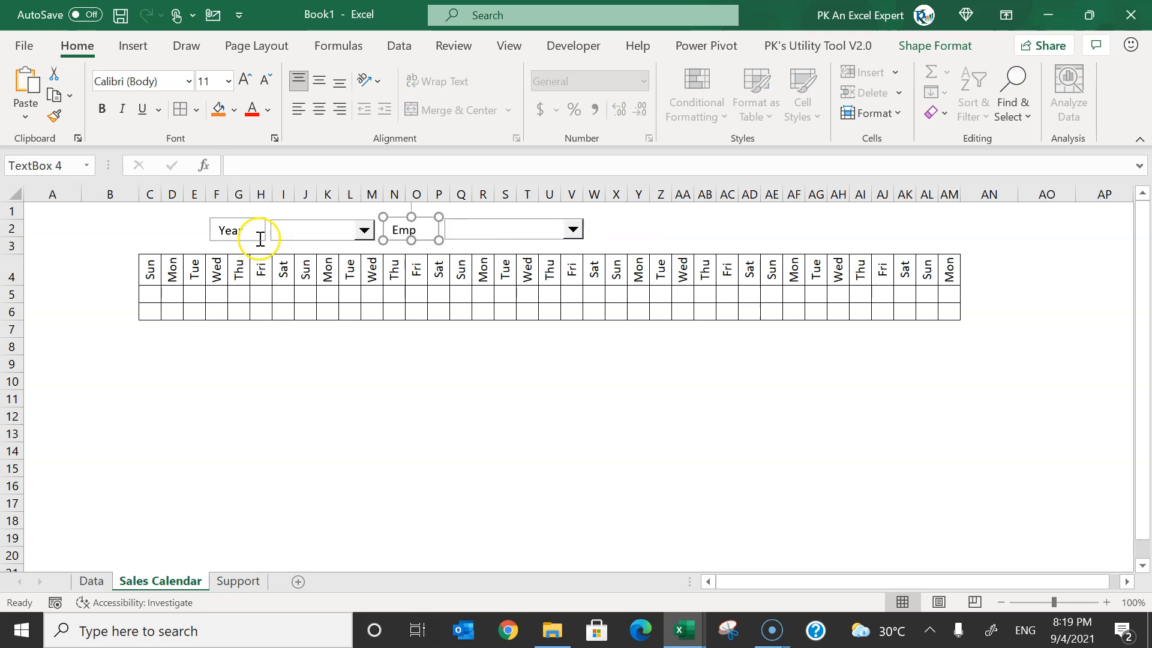
Remove the outline and the fill from both the Year and Emp text boxes.
left_click(260, 238, "shift")
left_click(921, 52)
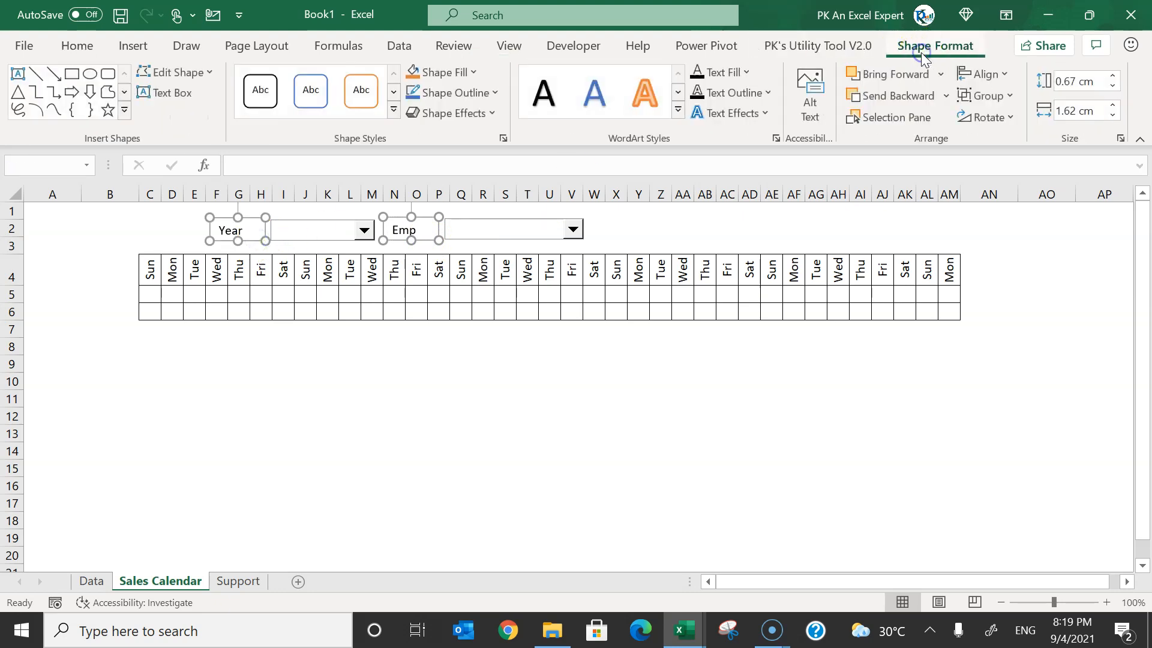
left_click(456, 92)
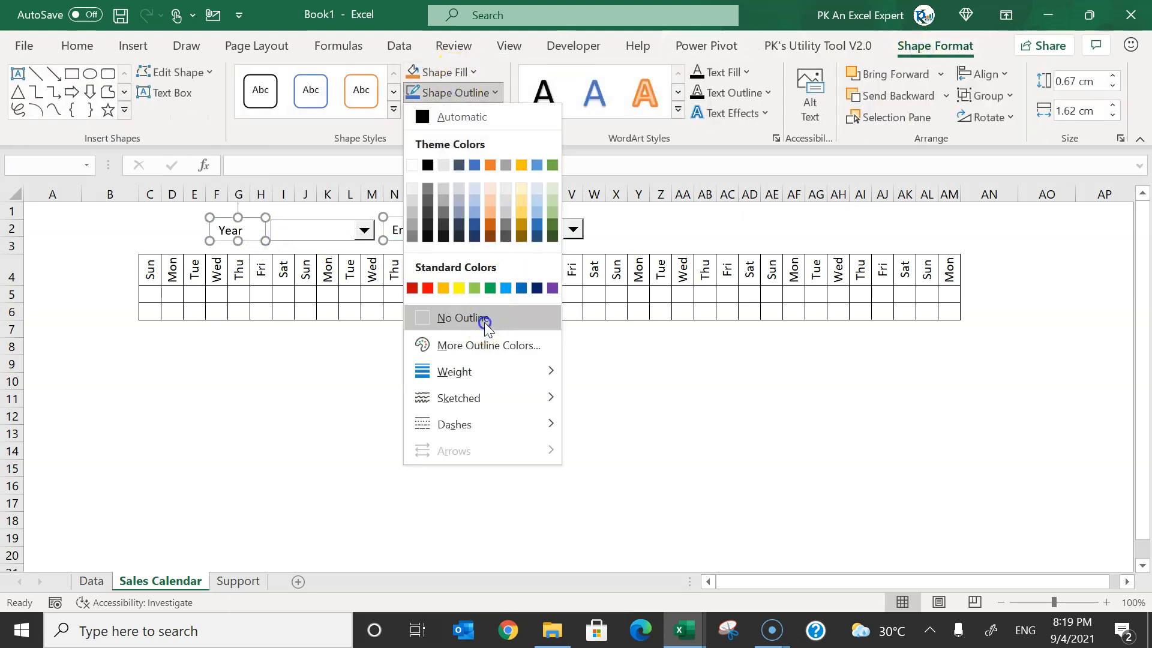
left_click(484, 319)
left_click(446, 72)
left_click(474, 297)
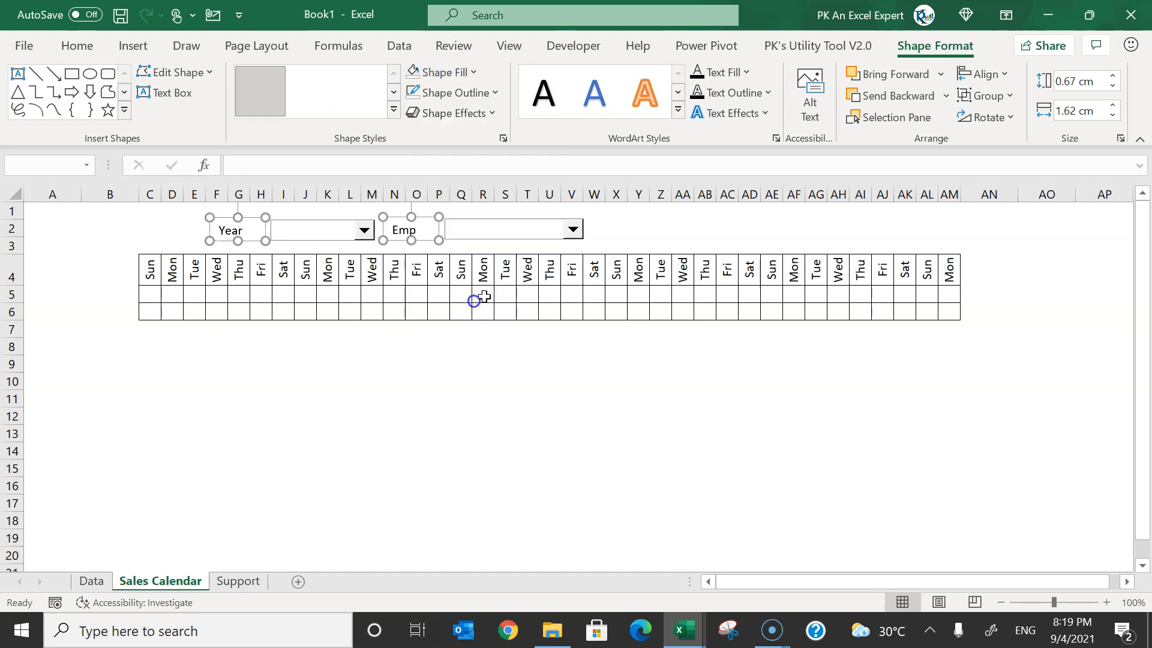
left_click(673, 227)
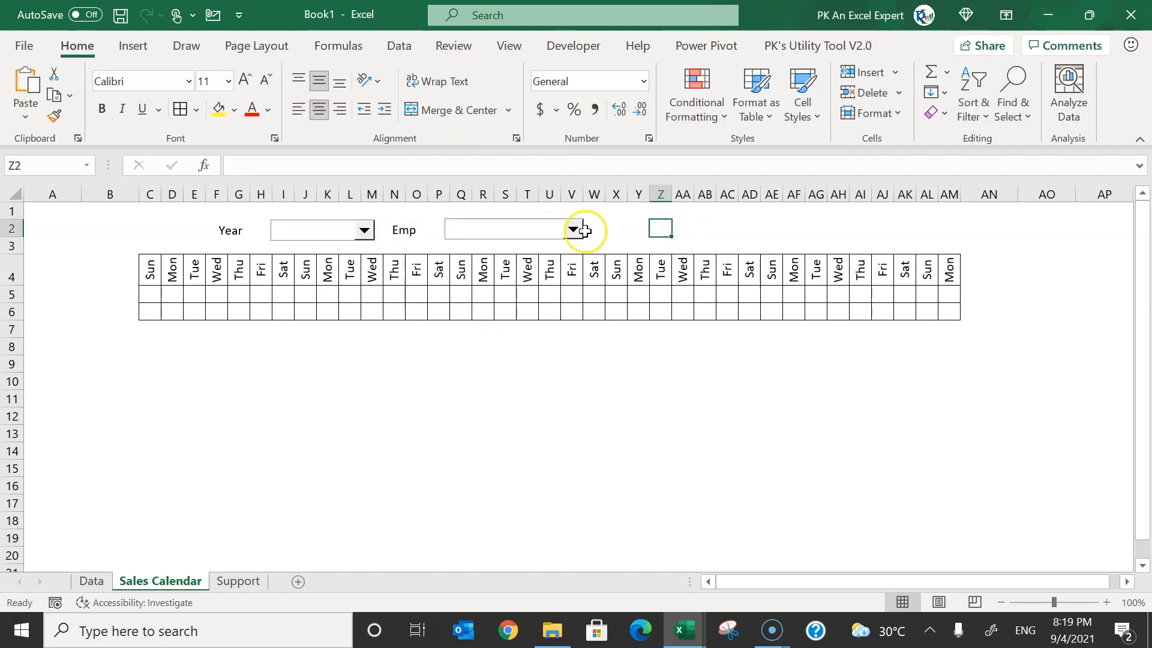
Set the Year combo box's input range to Support!$C$1:$C$3 and its cell link to I1 on the Support sheet.
right_click(351, 234)
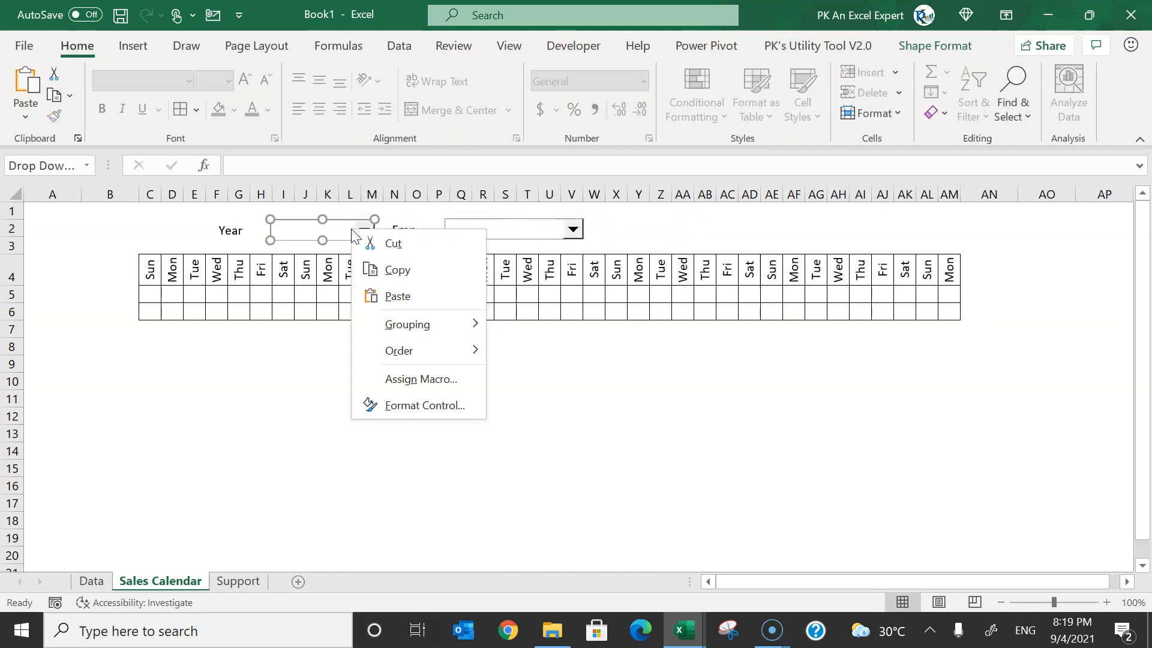
left_click(436, 404)
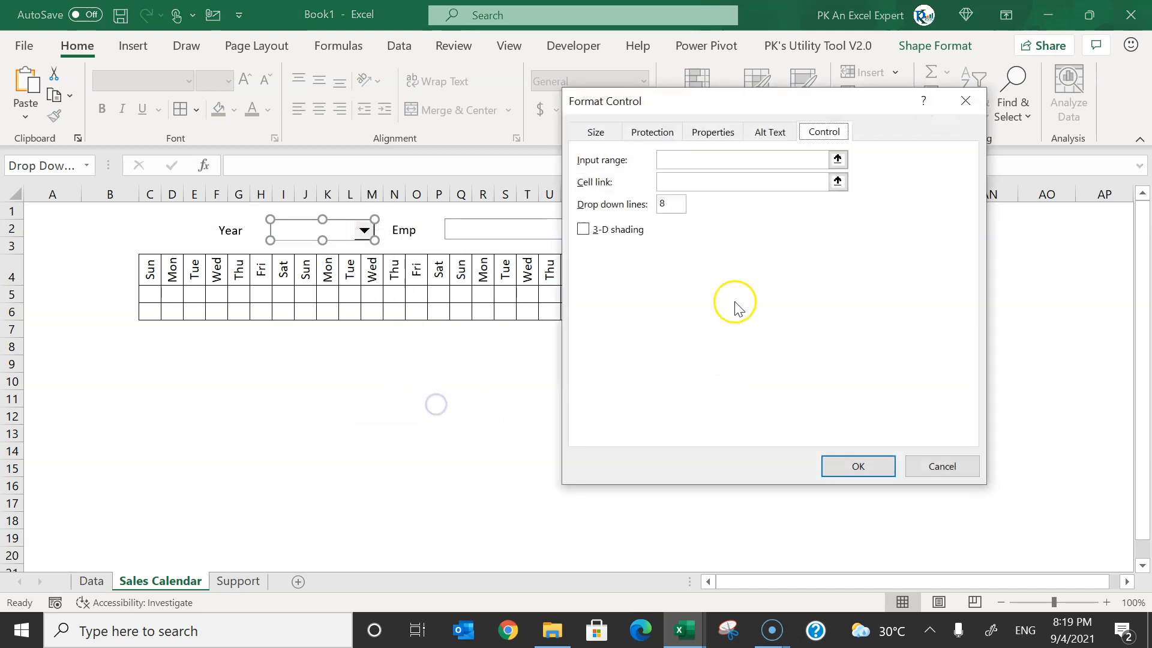
left_click(676, 159)
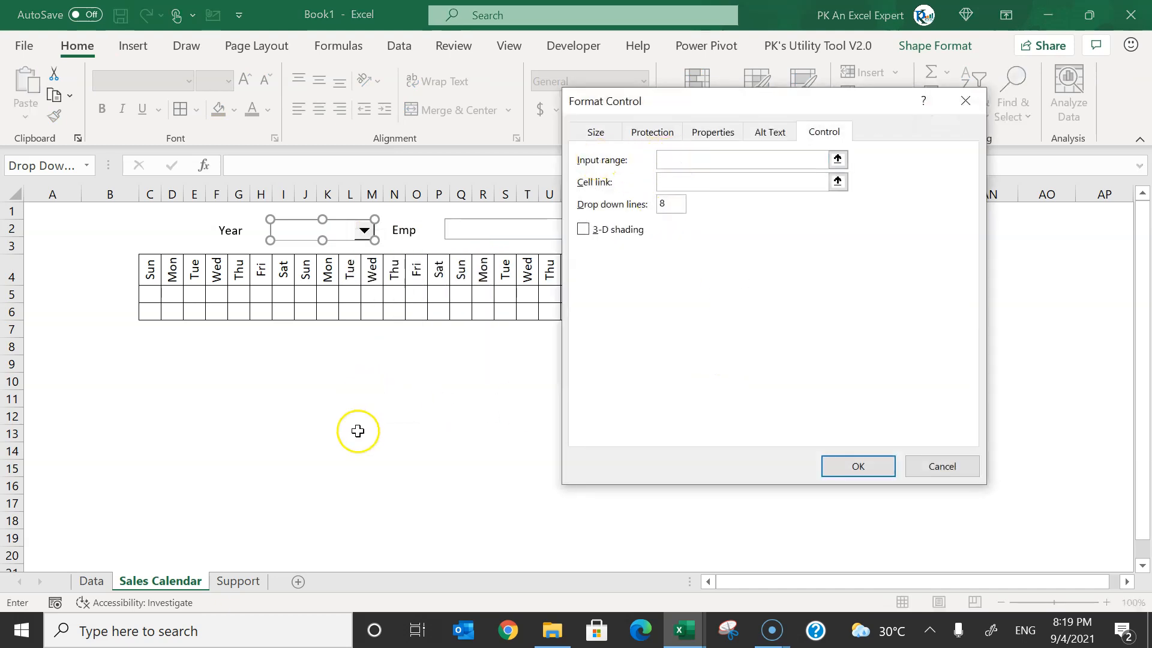
left_click(238, 581)
left_click_drag(224, 211, 224, 244)
left_click(706, 182)
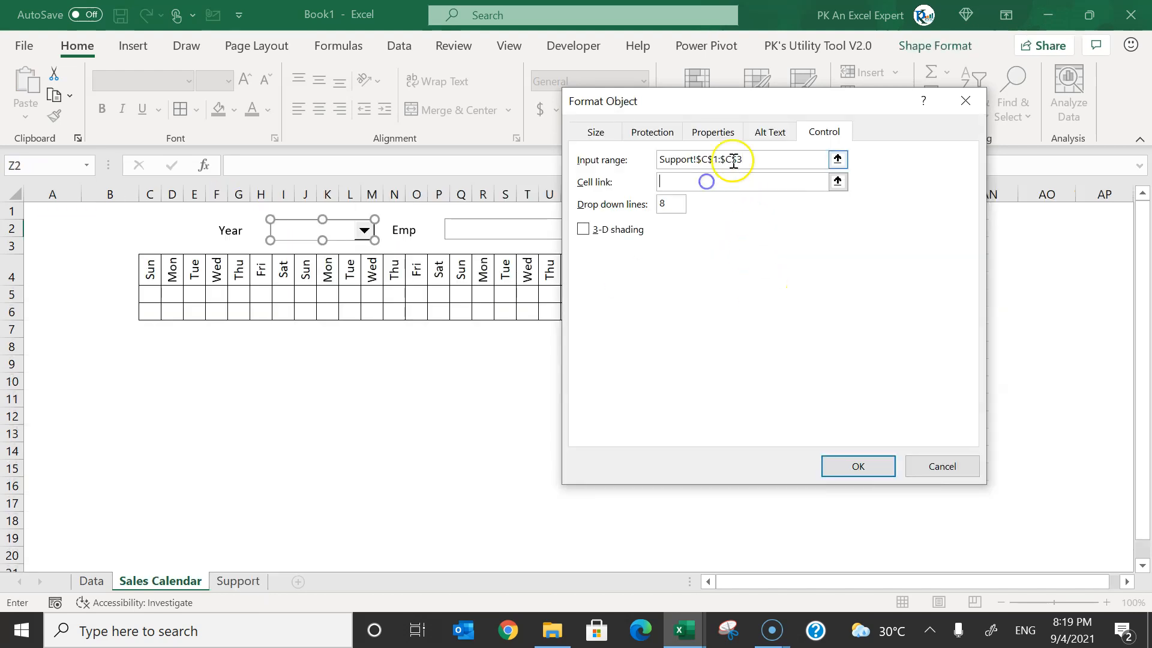
left_click_drag(734, 112, 830, 137)
left_click(249, 584)
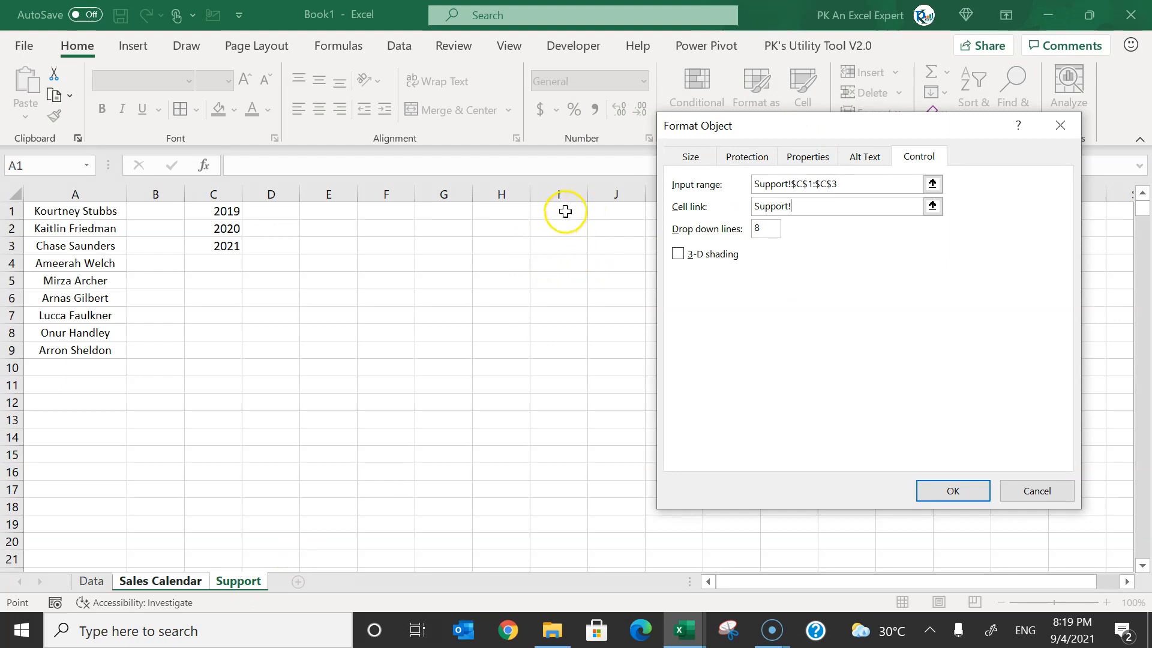
left_click(949, 493)
Enter the label Selected Year in cell H1 of the Support sheet.
left_click(231, 581)
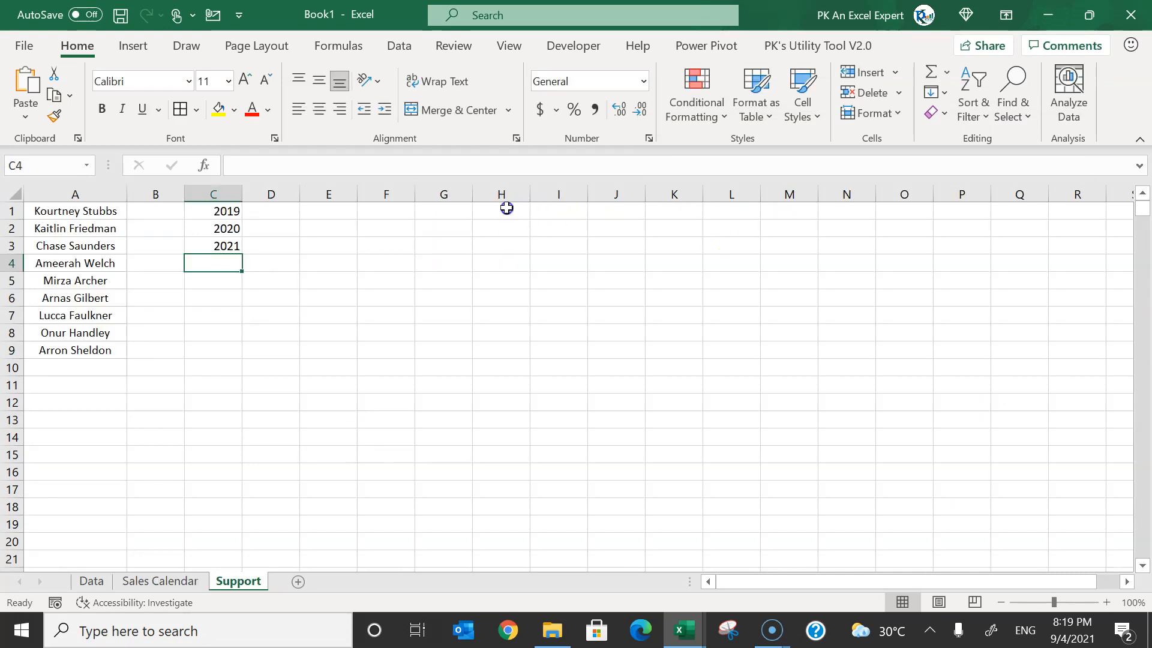
left_click(558, 214)
left_click(515, 212)
left_click(534, 216)
left_click(512, 213)
type("Yea")
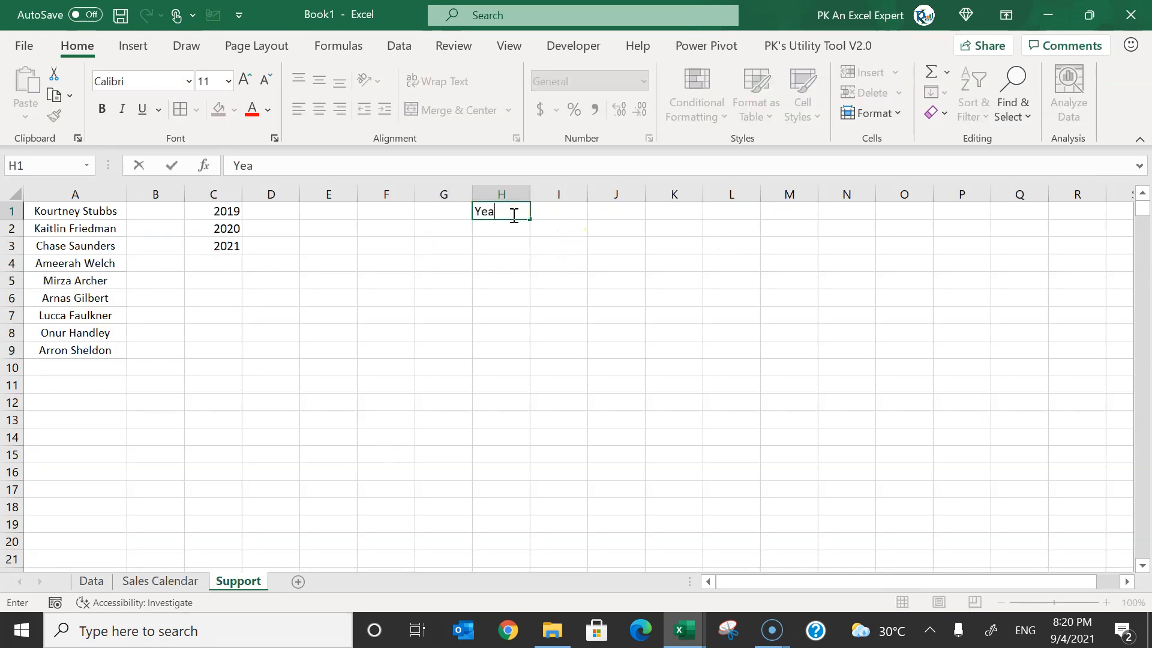
type("r")
key("Return")
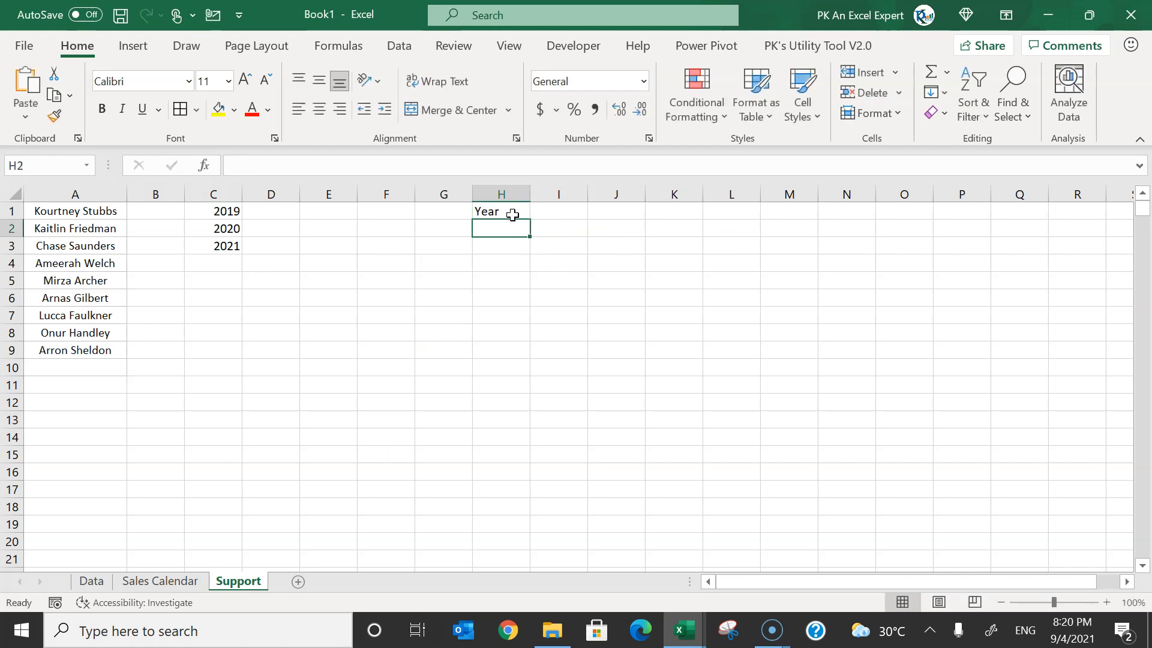
left_click(513, 215)
type("Selected")
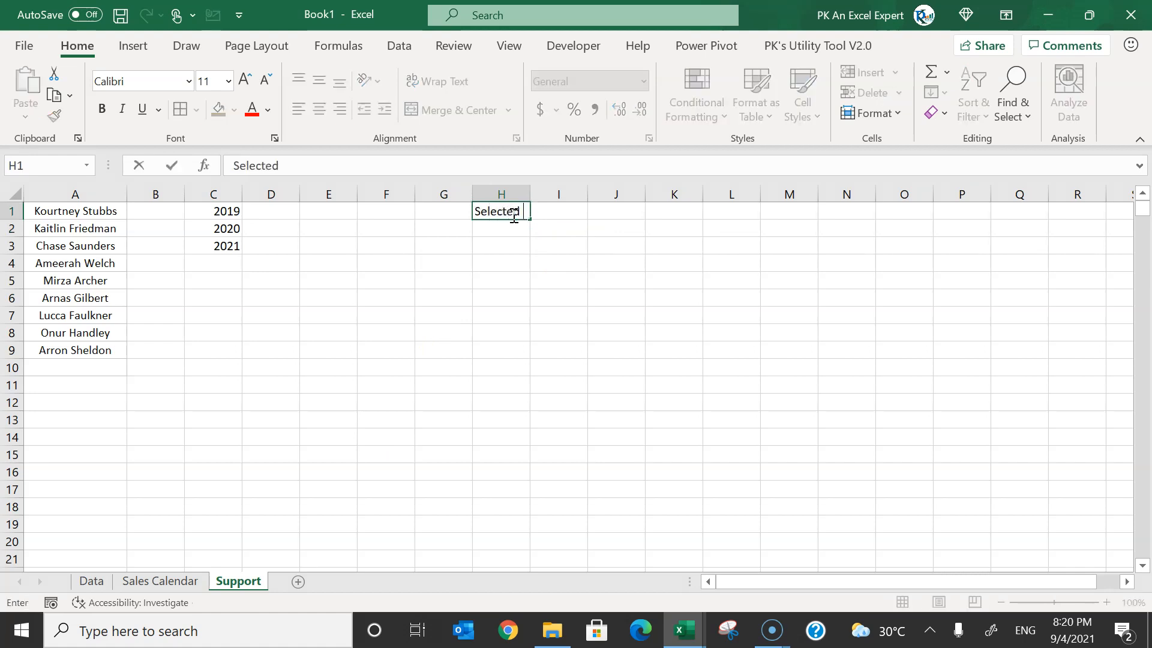
key("Return")
Autofit column H to its label and enter Selected Emp in cell H2.
key("Up")
key("alt+o")
key("c")
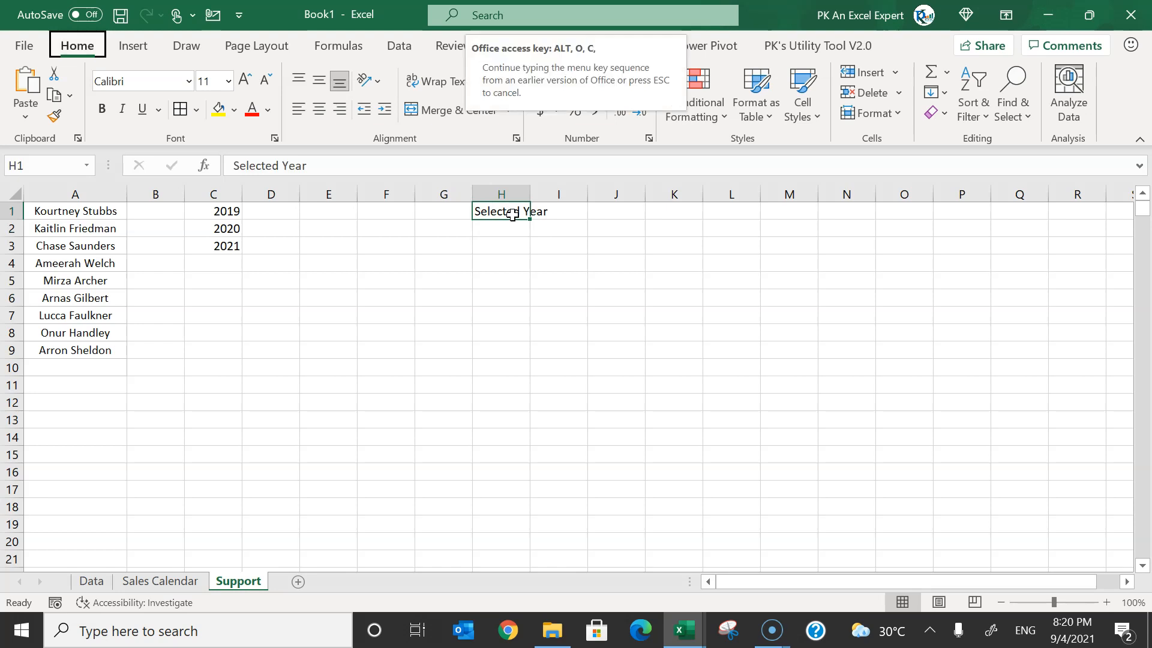
key("a")
key("Down")
type("Selecg")
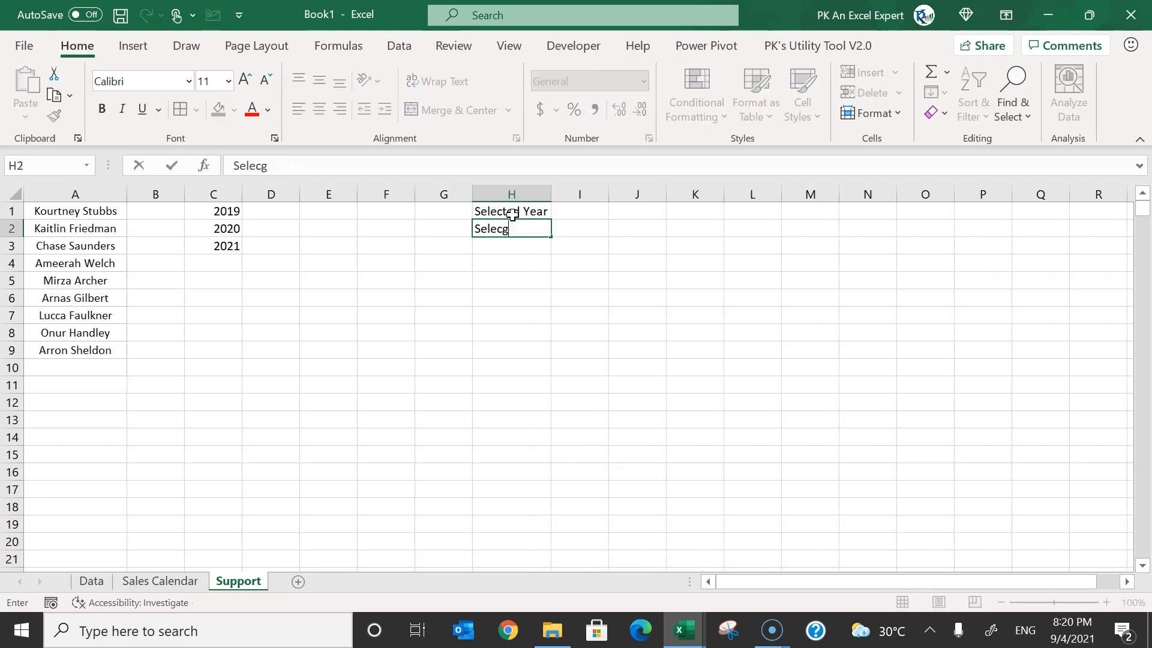
type("ted Emp")
key("Return")
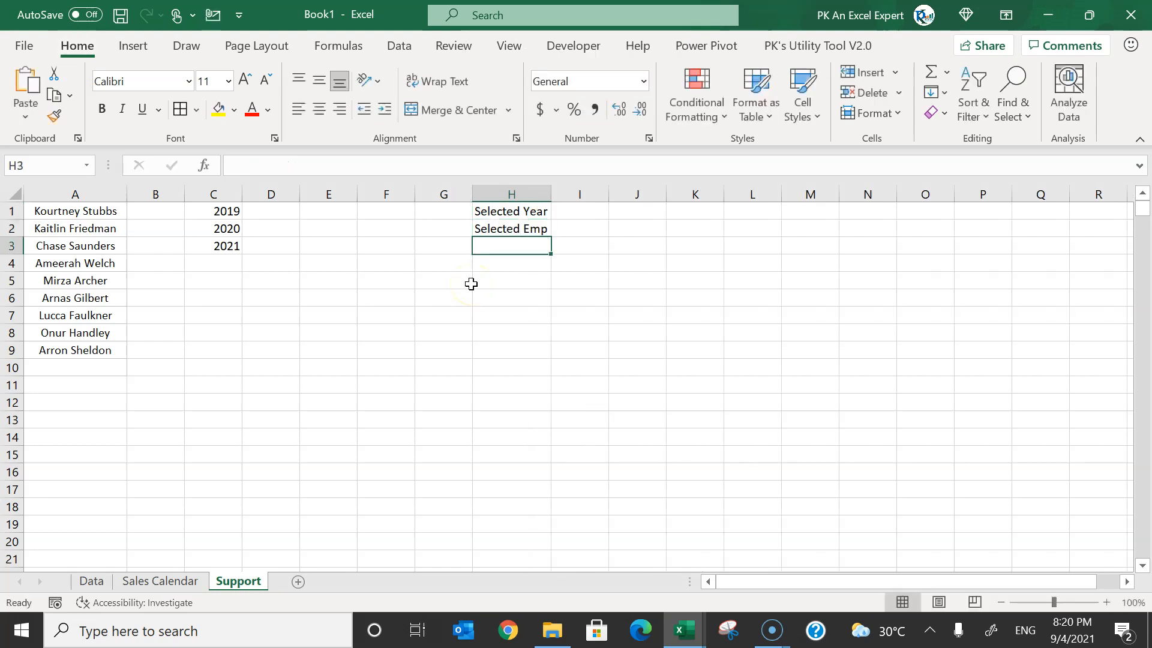
Choose 2019 in the Year combo box on the Sales Calendar sheet and check its linked cell I1 on the Support sheet.
key("Up")
key("Up")
key("Right")
left_click(160, 581)
left_click(364, 230)
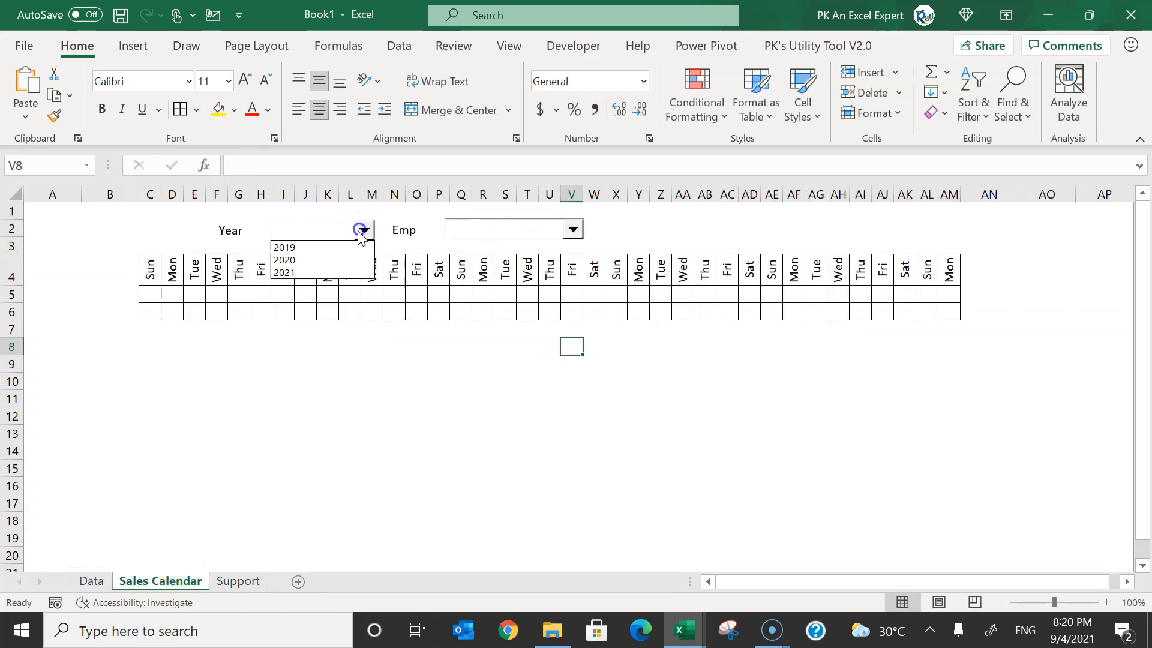
left_click(342, 248)
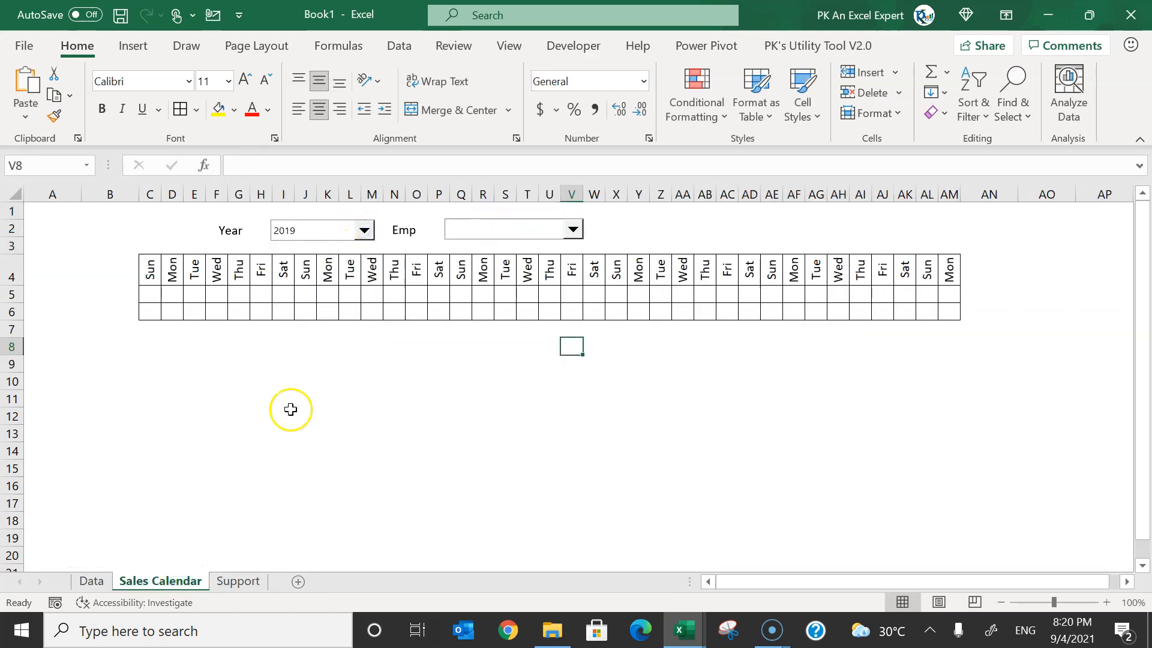
left_click(236, 580)
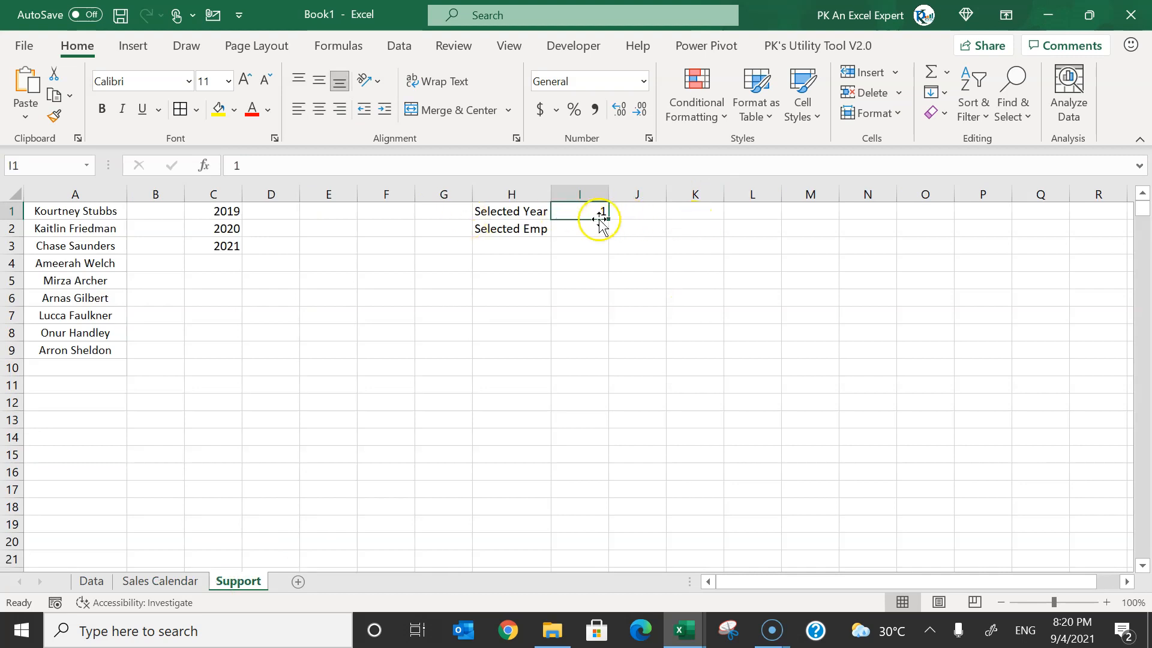
Set the Emp combo box's input range to Support!$A$1:$A$9, its cell link to Support!$I$2 and its drop down lines to 20.
left_click(174, 581)
right_click(530, 227)
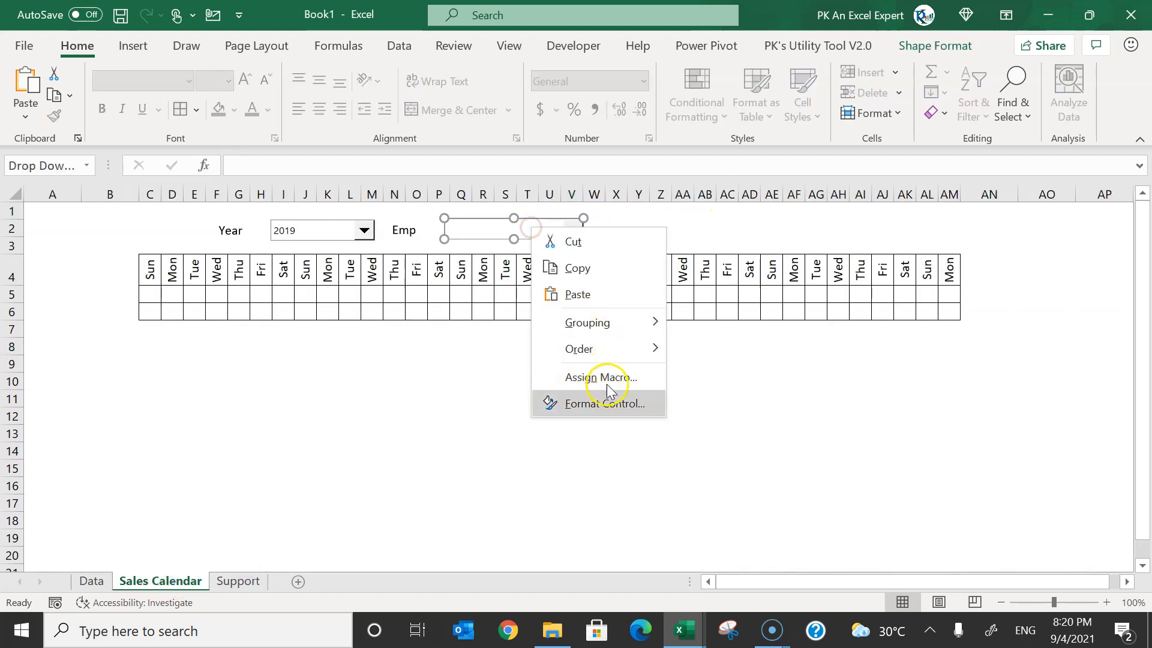
left_click(606, 403)
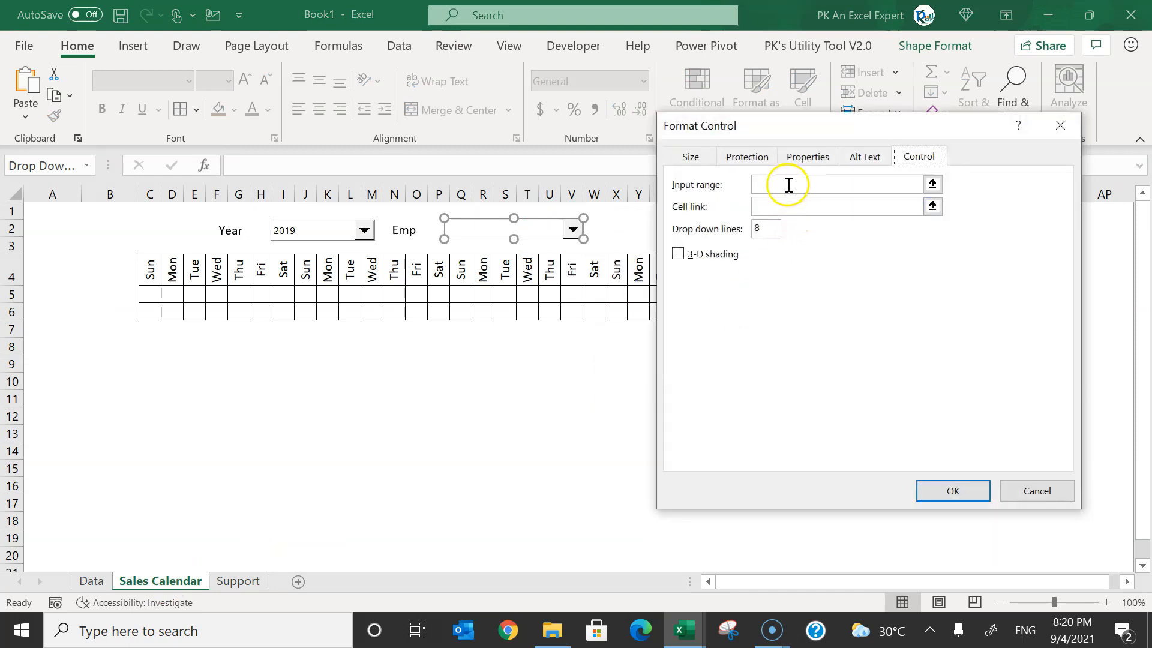
left_click(788, 185)
left_click(237, 581)
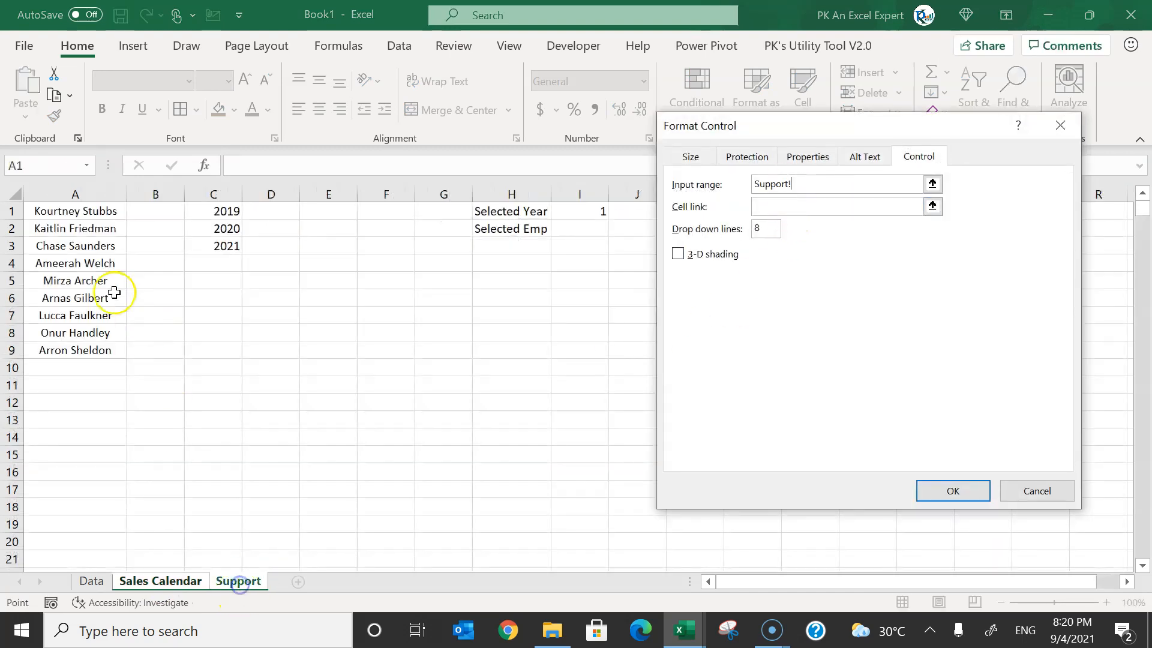
left_click_drag(76, 214, 82, 348)
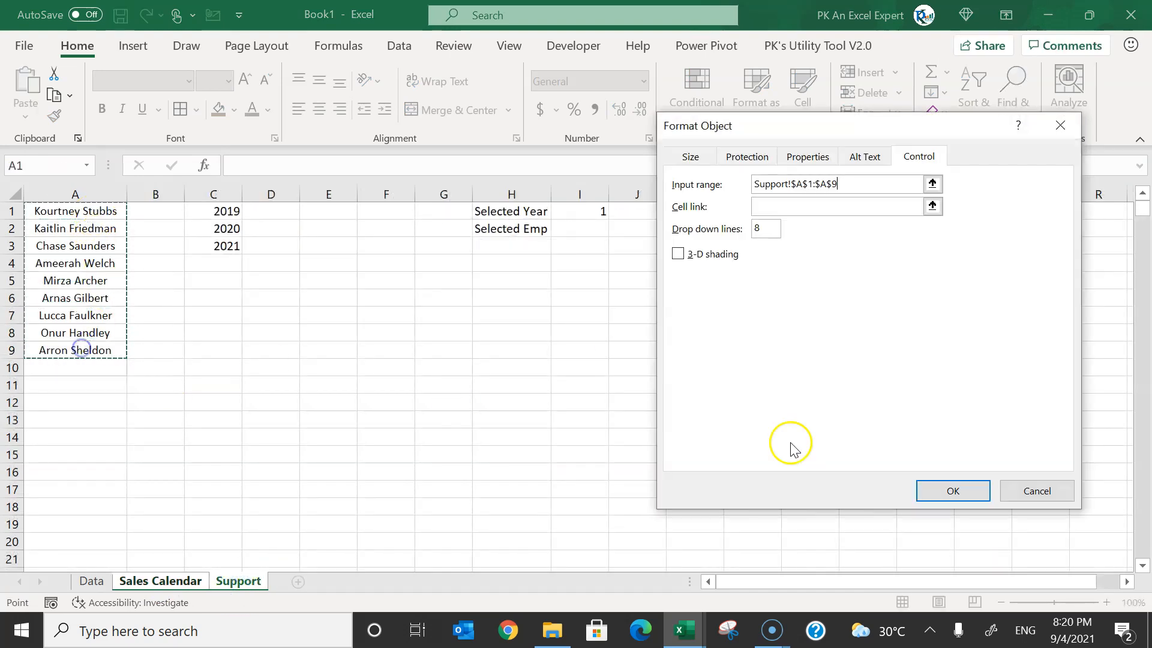
left_click(776, 209)
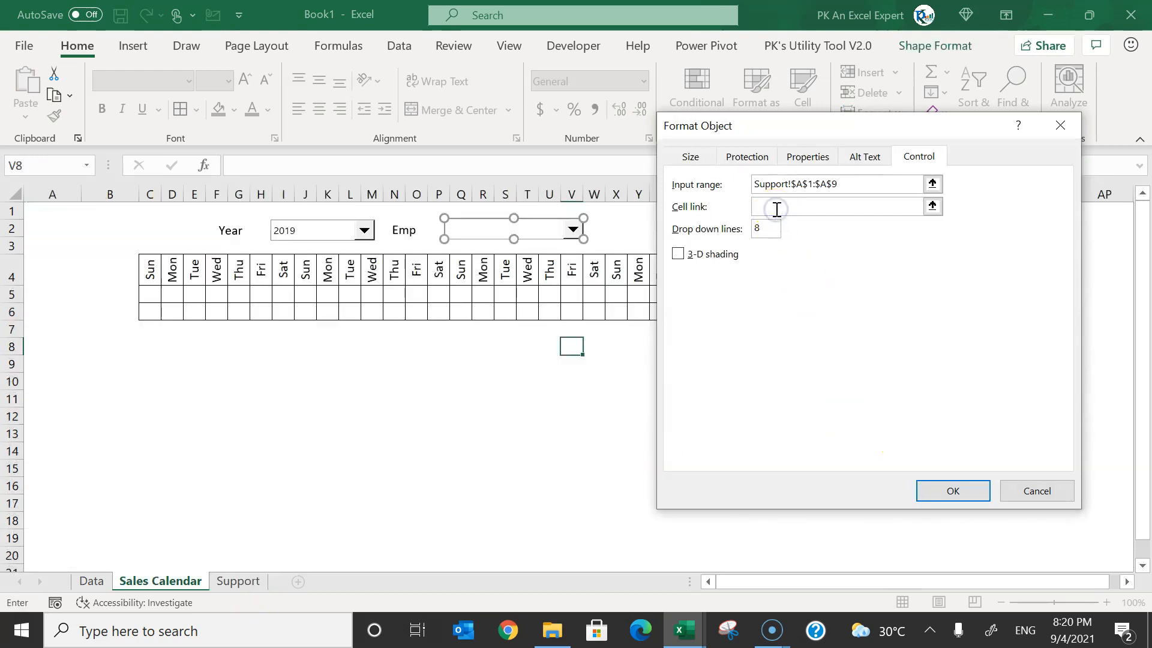
left_click(238, 580)
left_click(592, 229)
left_click(752, 231)
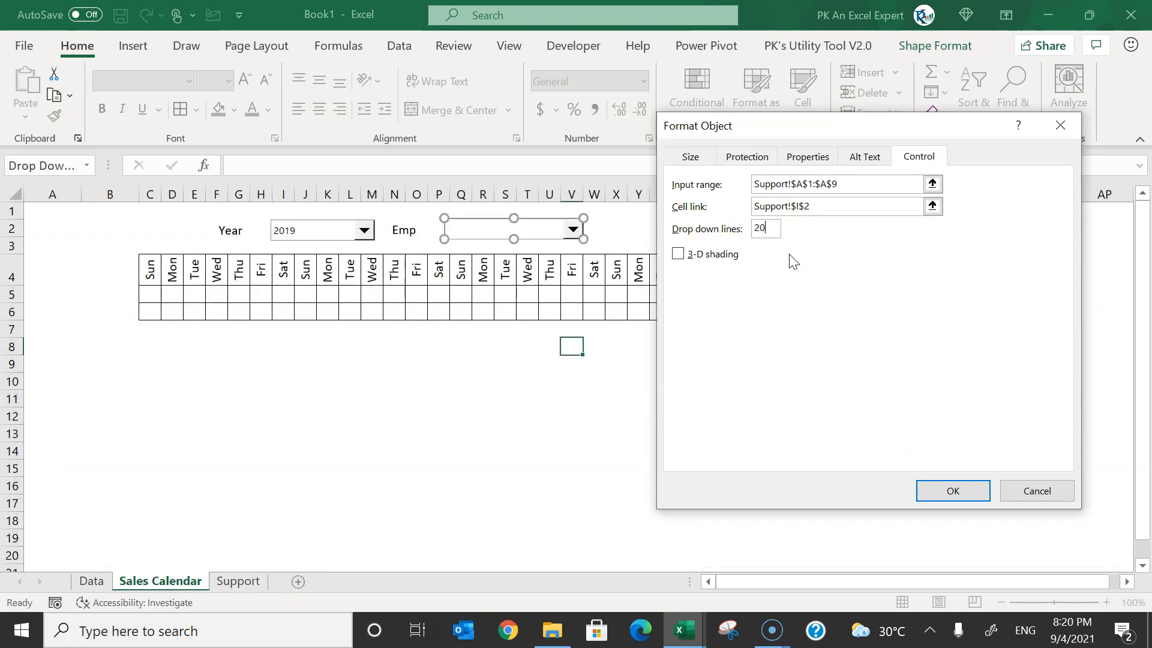
left_click(956, 491)
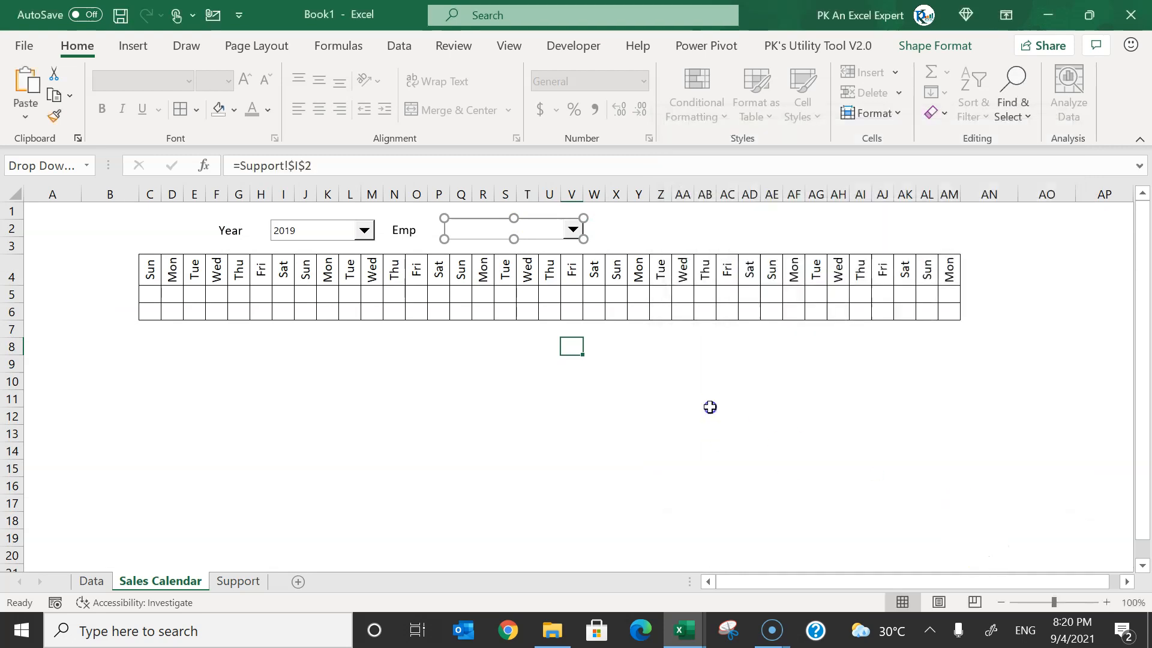
Choose the fourth employee in the Emp combo box and check its linked cell I2 on the Support sheet.
left_click(710, 407)
left_click(572, 229)
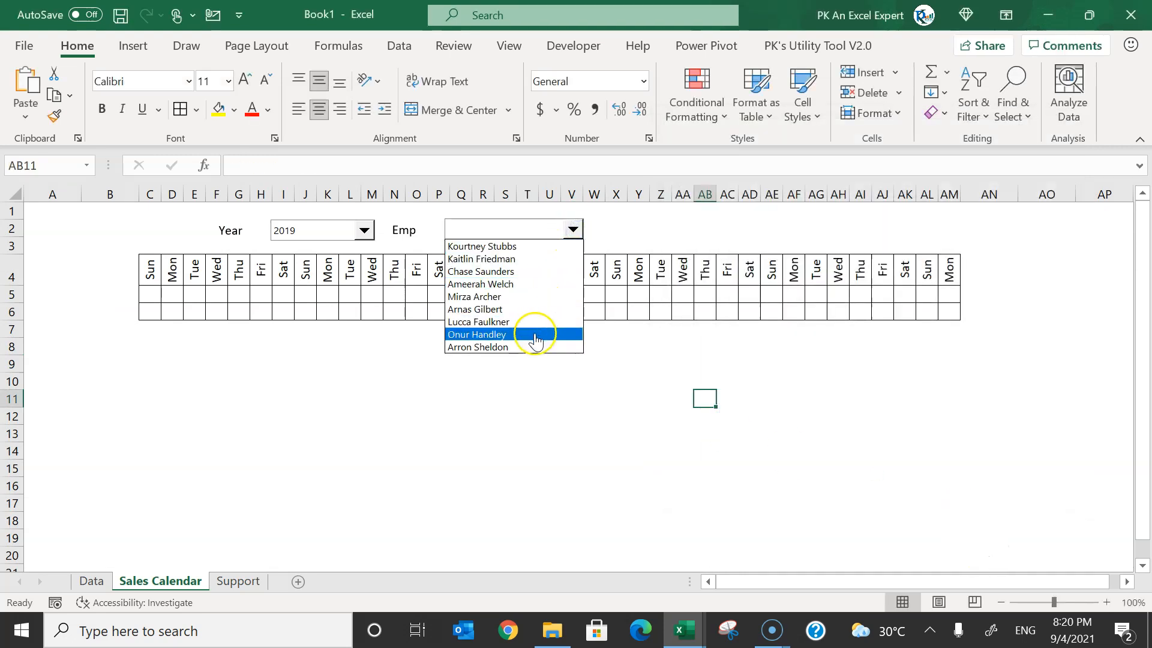
left_click(741, 233)
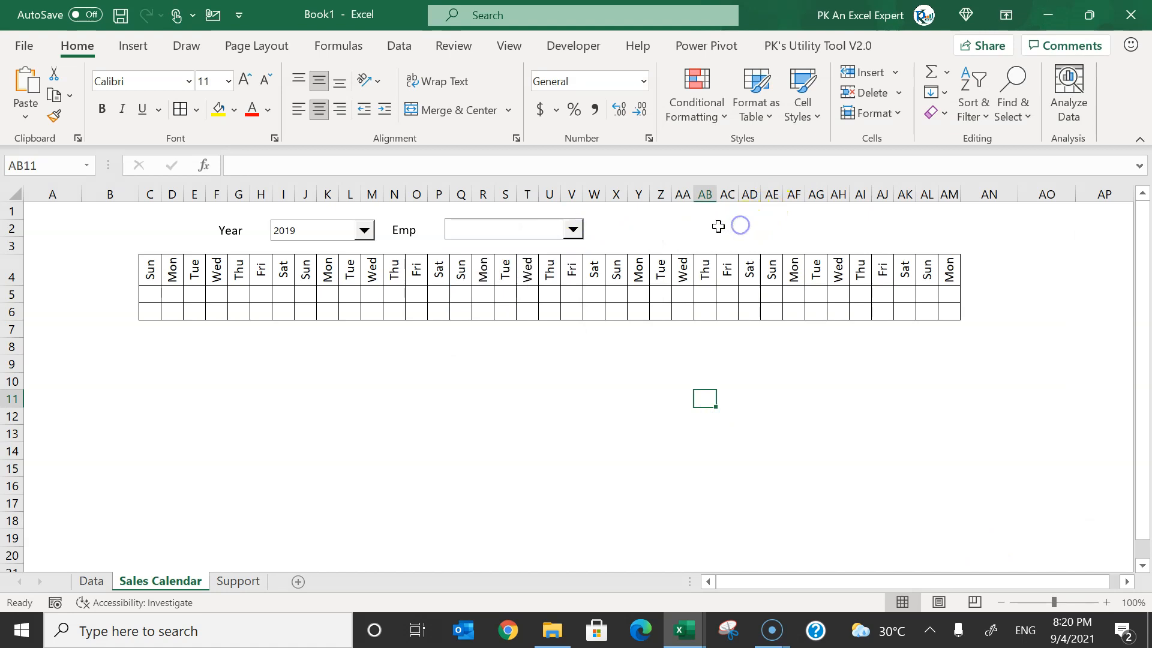
left_click(525, 228)
left_click(497, 286)
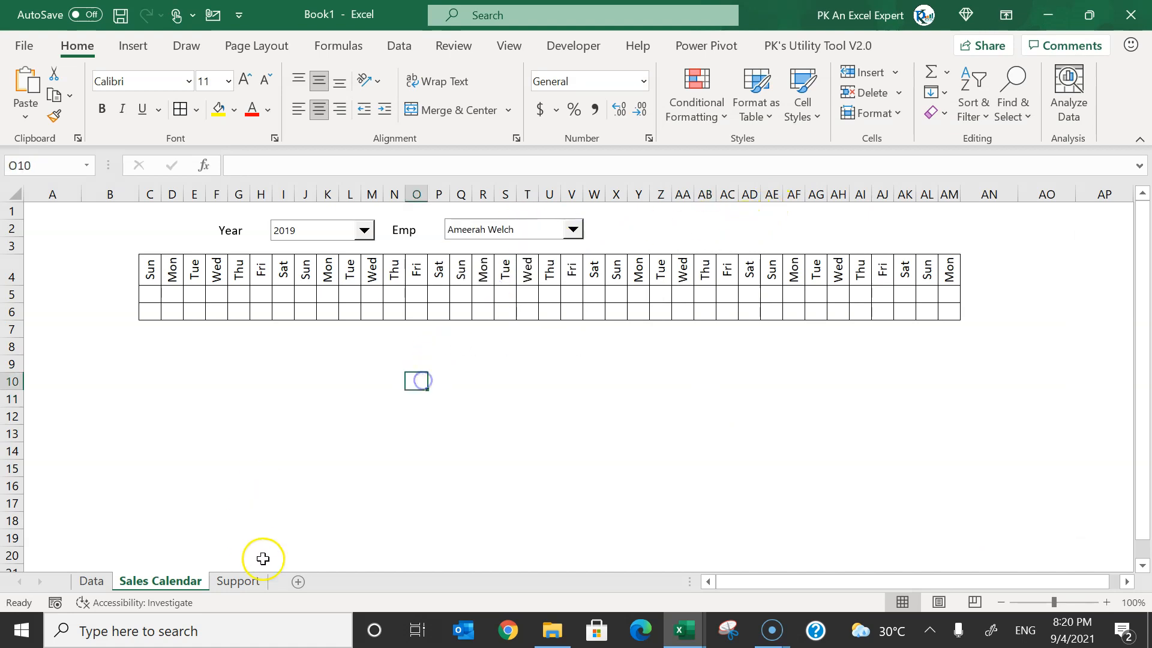
left_click(246, 581)
left_click(574, 230)
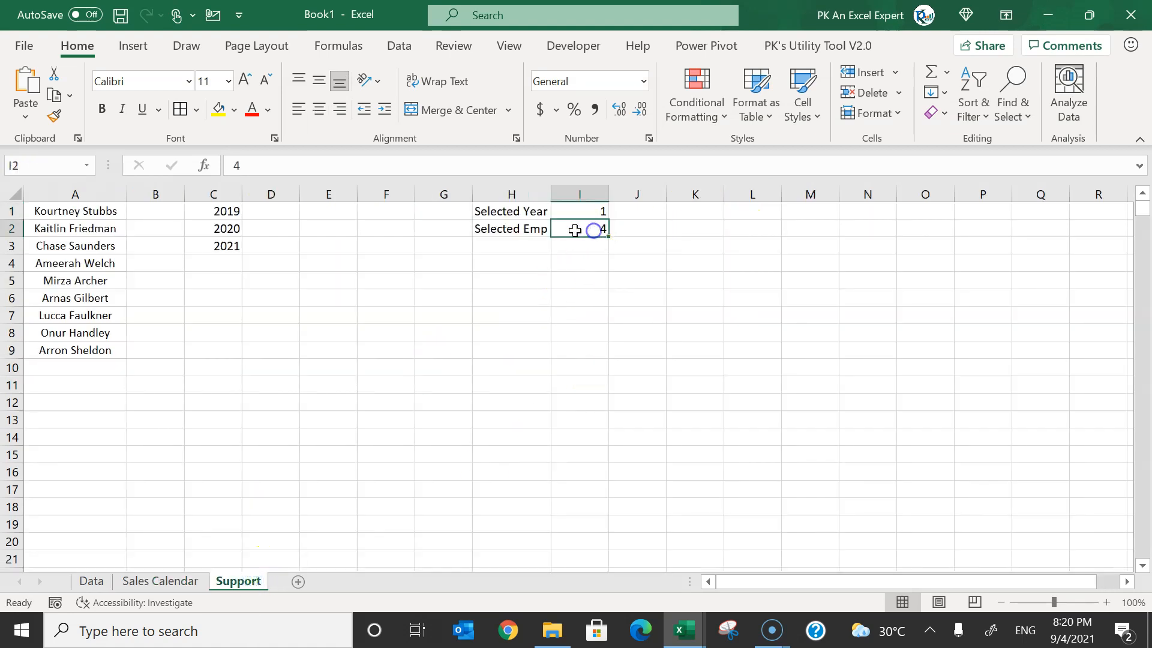
Widen column J on the Support sheet and enter =INDEX(C:C,I1) in cell J1 to return the selected year.
left_click(651, 210)
left_click_drag(666, 196, 838, 198)
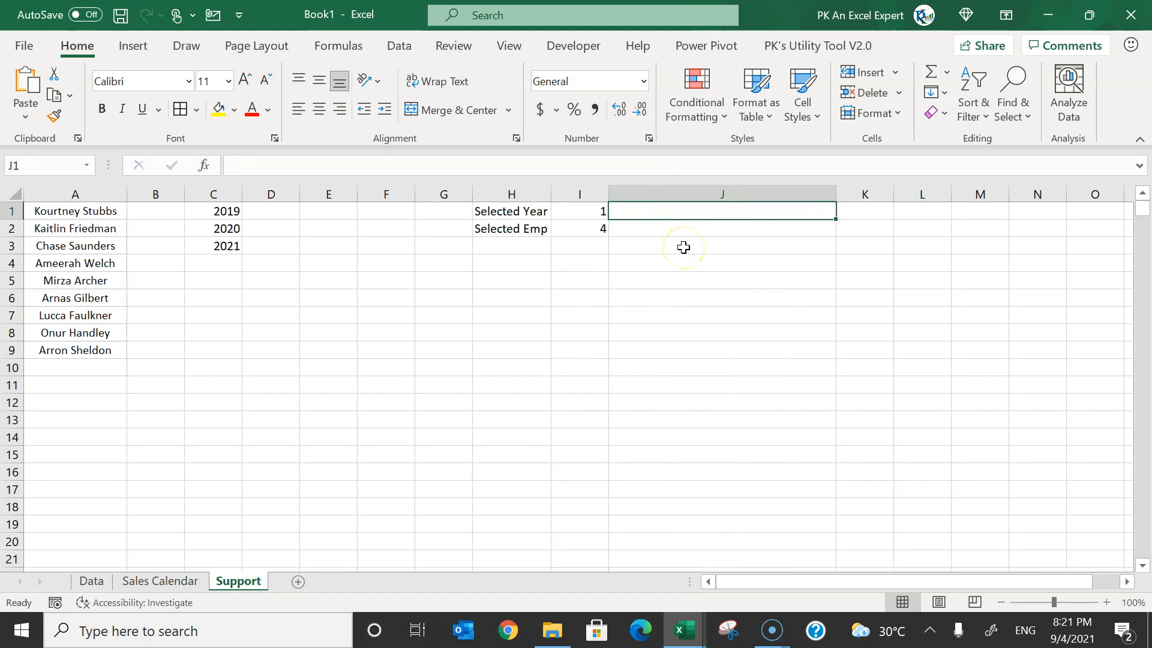
type("=INDEX(")
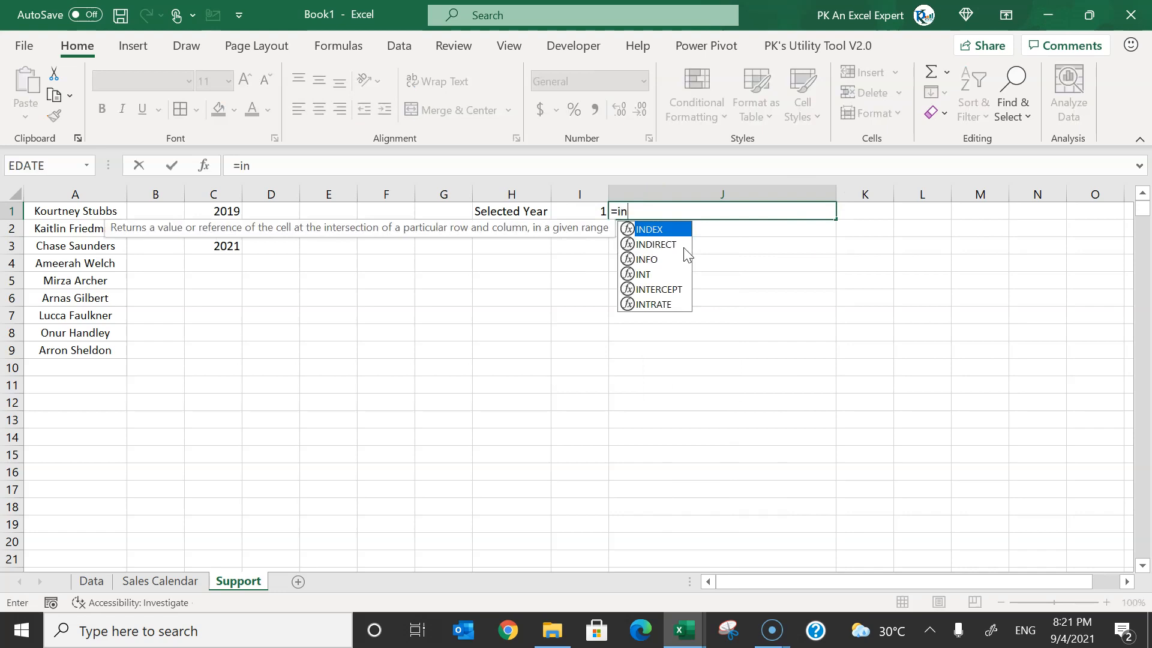
key("Left")
key("Left")
key("Left")
key("Left")
key("Left")
key("Left")
key("Left")
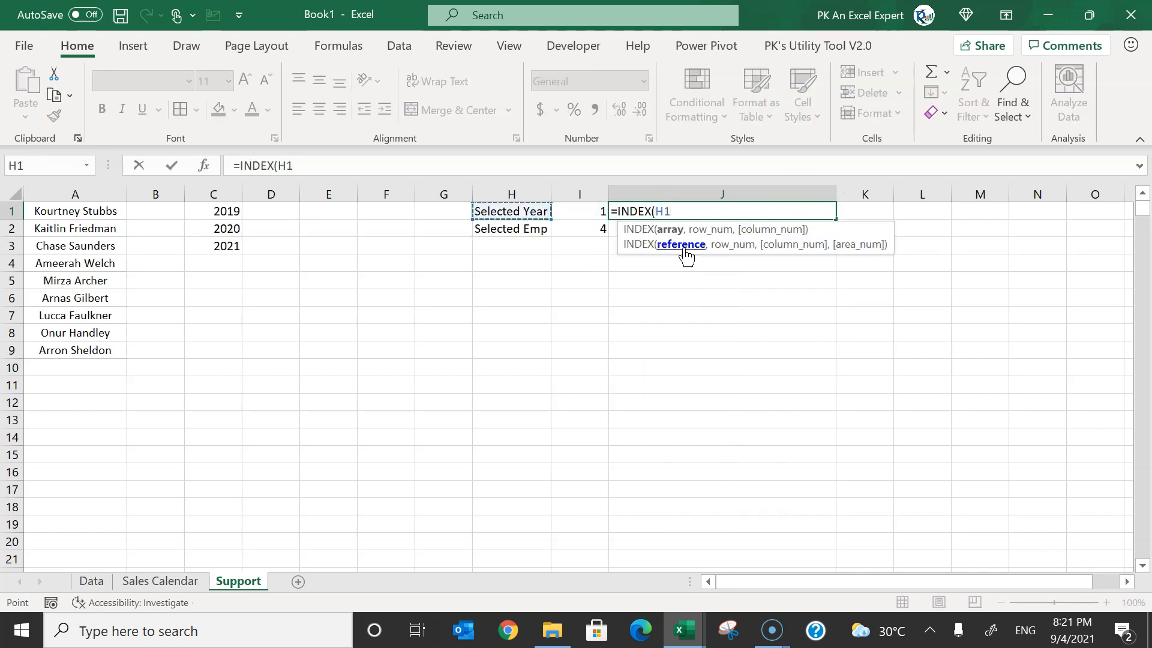
key("ctrl+space")
type(",")
key("Left")
type(")")
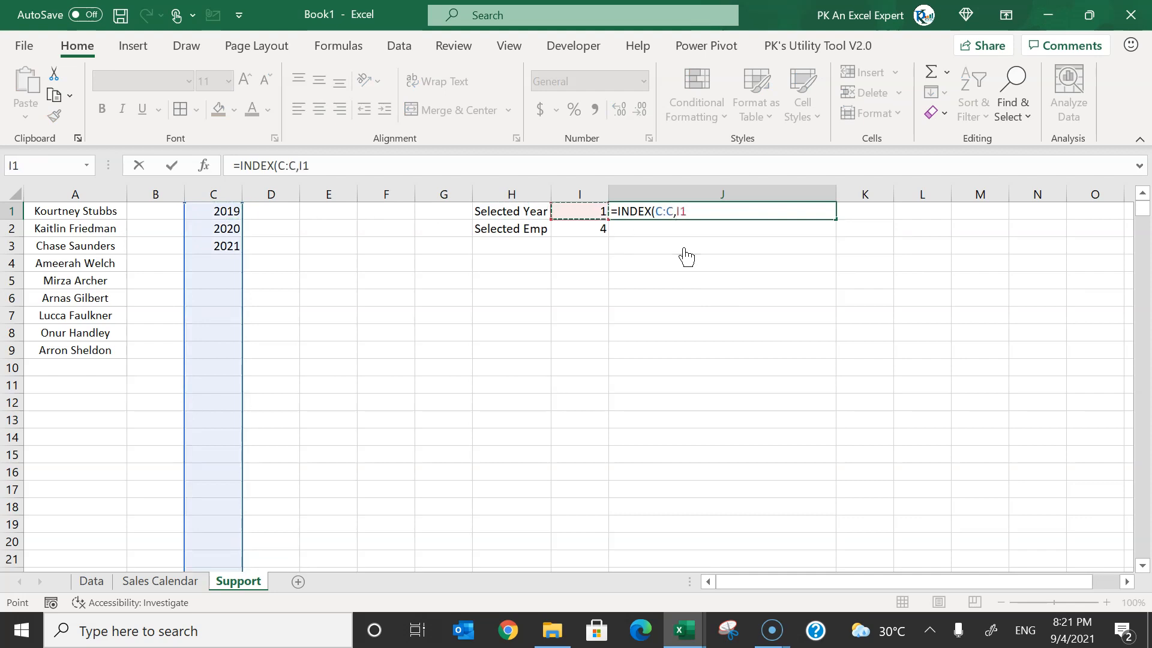
key("Return")
Centre the selected year in cell J1 and fill the cell yellow.
key("Up")
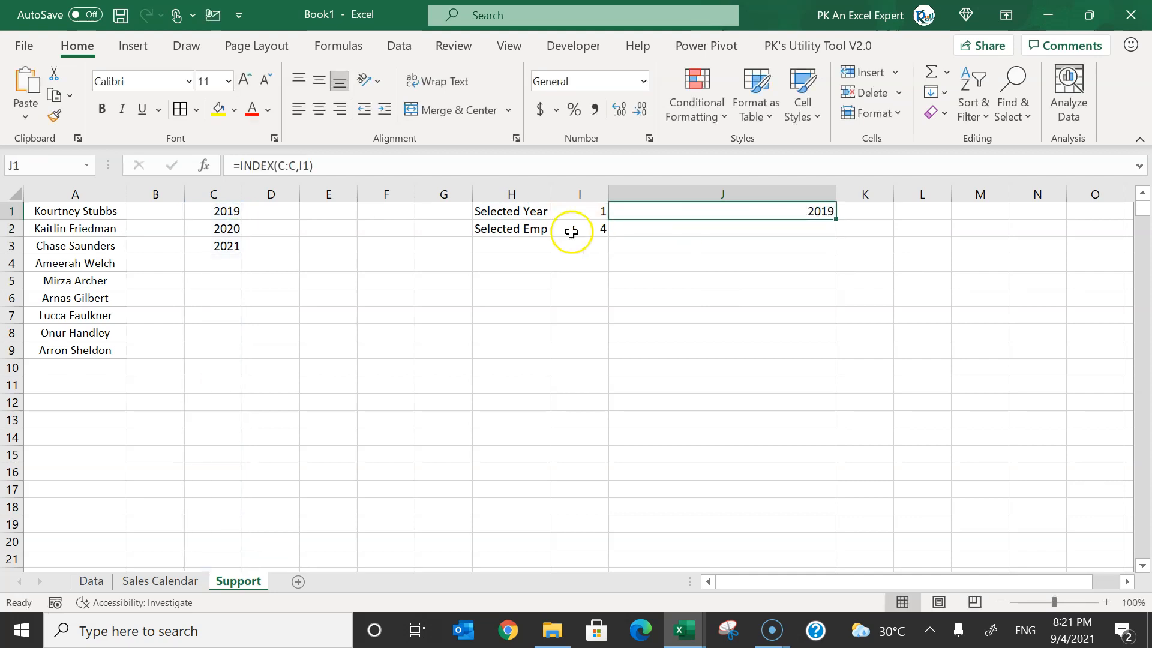
left_click(319, 110)
left_click(222, 110)
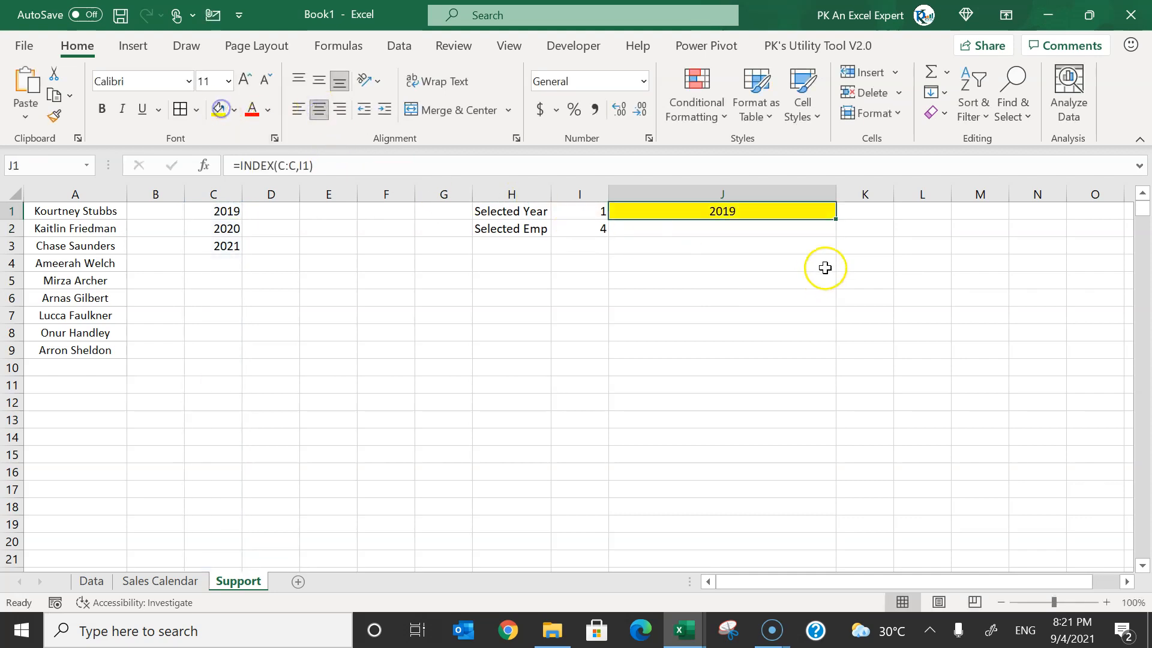
Enter =INDEX(A:A,I2) in cell J2 to return the selected employee's name.
left_click(750, 228)
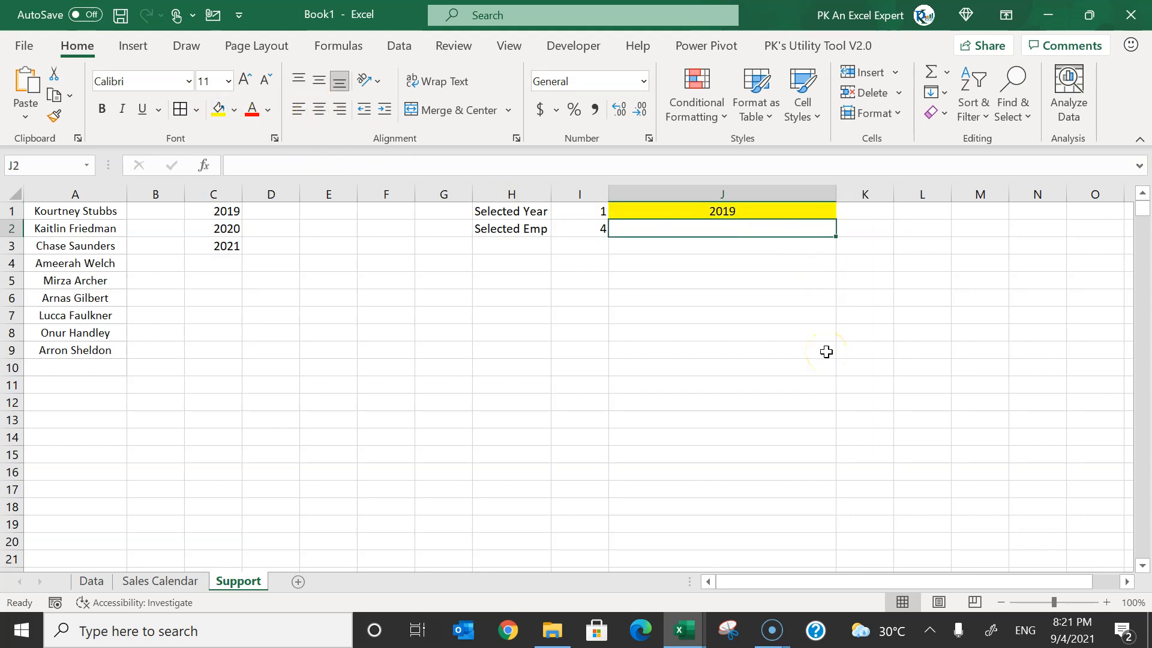
type("=ind")
key("Tab")
key("Left")
key("Left")
key("Left")
key("Left")
key("Left")
key("Left")
key("Left")
key("Left")
key("Left")
key("ctrl+space")
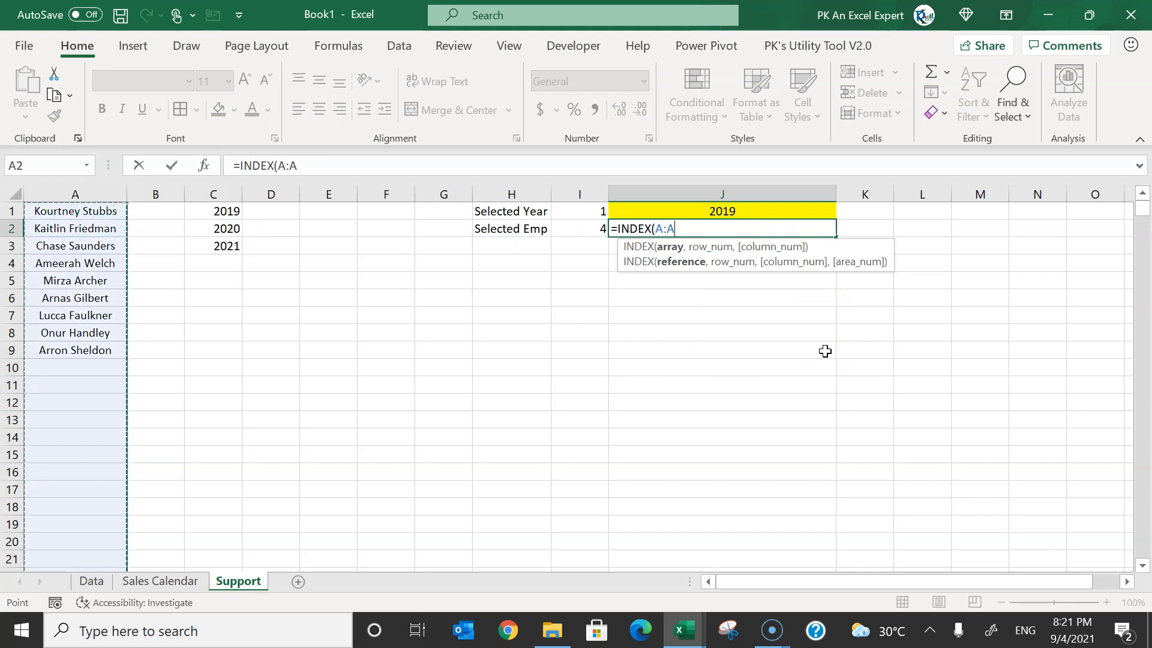
type(",")
left_click(581, 229)
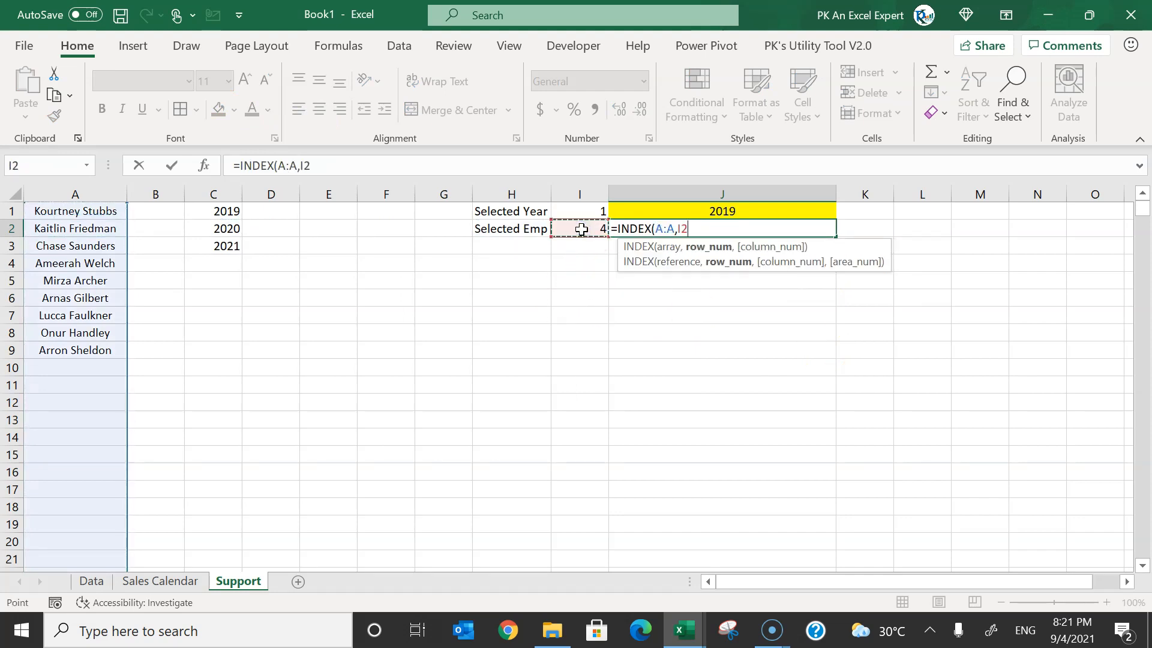
key("Return")
Centre the selected employee in cell J2 and fill the cell yellow.
left_click(726, 230)
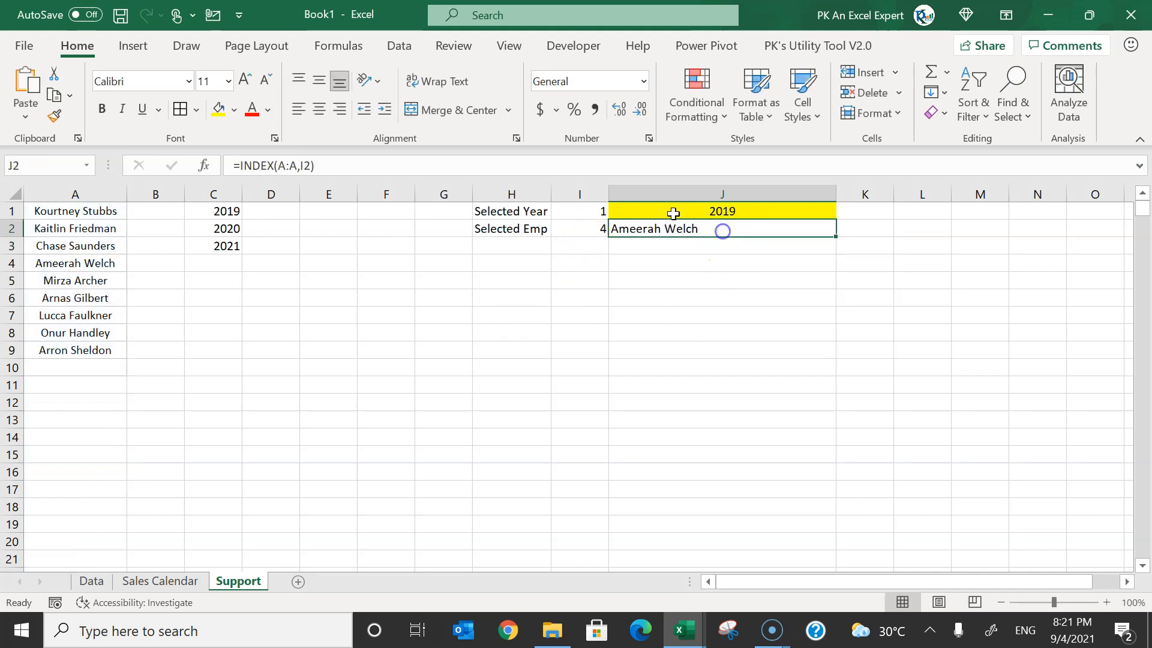
left_click(319, 108)
left_click(220, 109)
left_click(665, 349)
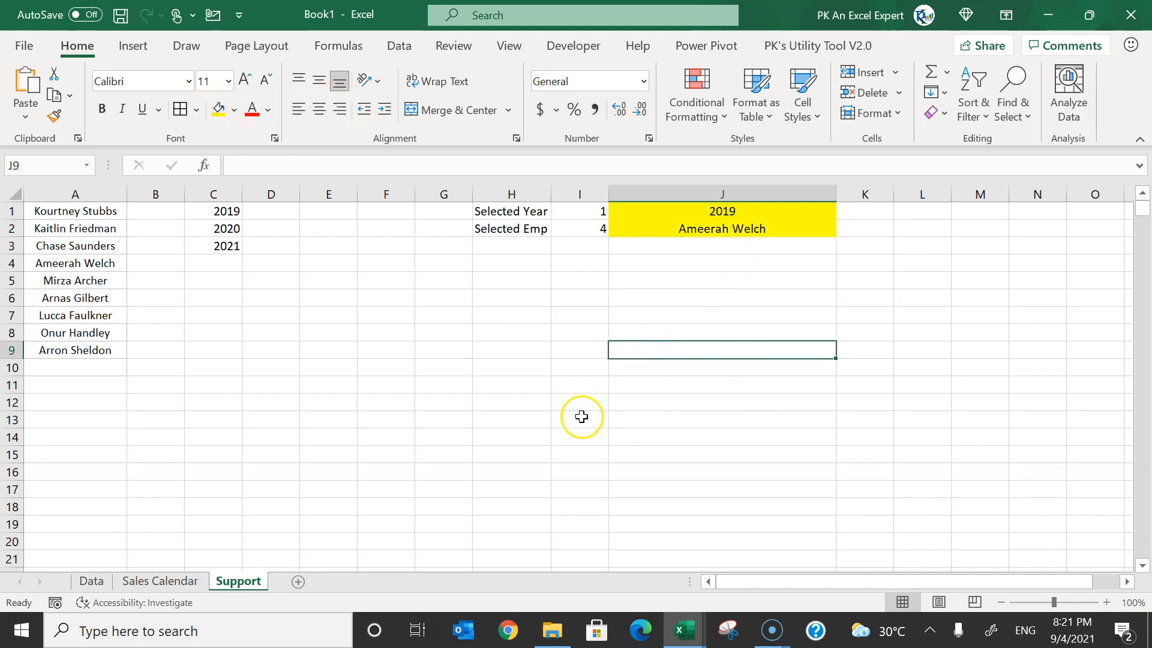
Merge and centre cells A5:A6 on the Sales Calendar sheet and narrow column B to a thin spacer.
left_click(160, 582)
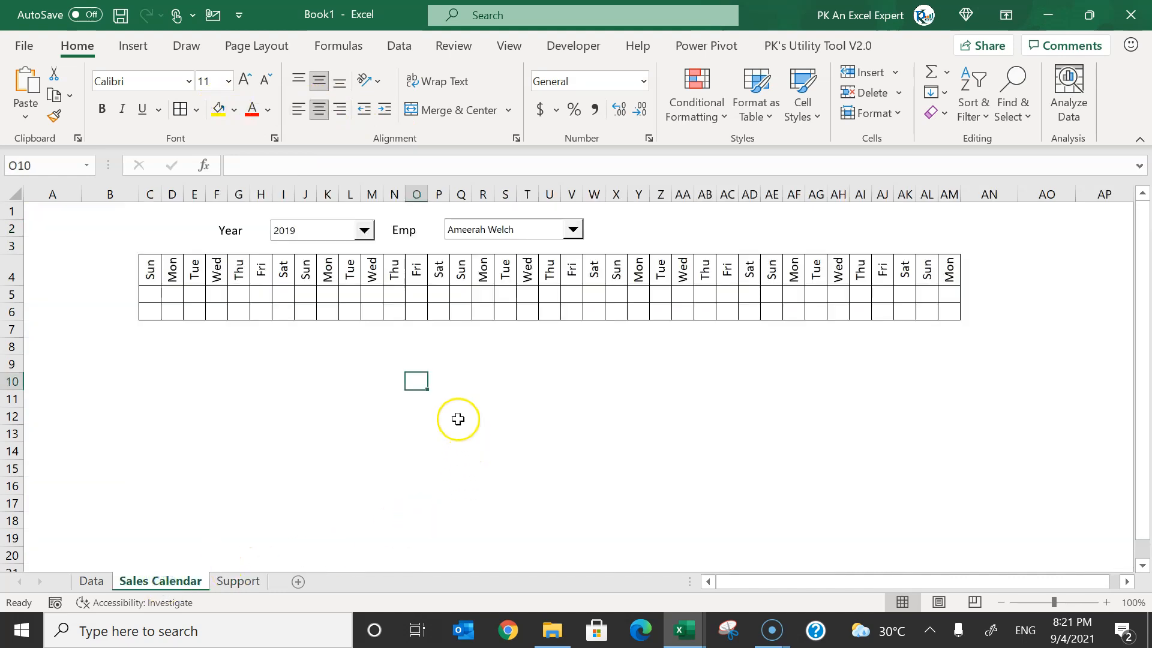
left_click(167, 288)
left_click_drag(152, 289, 940, 287)
mouse_move(39, 295)
left_mouse_down()
mouse_move(40, 322)
mouse_move(44, 304)
left_mouse_up()
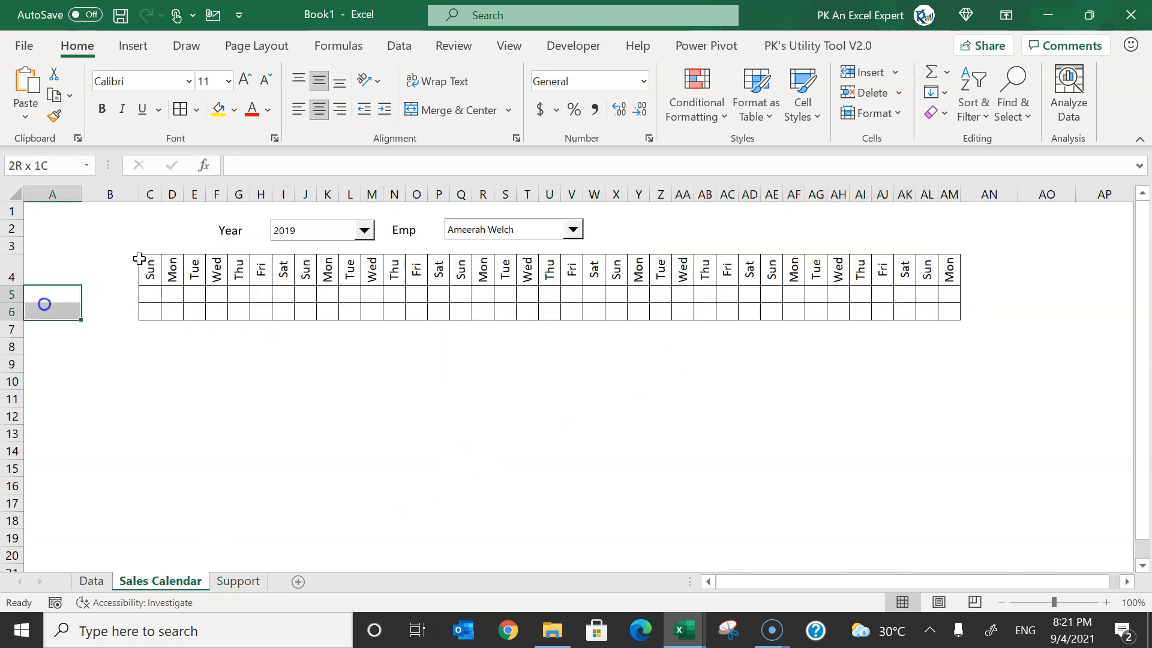
left_click(459, 110)
left_click_drag(139, 194, 93, 194)
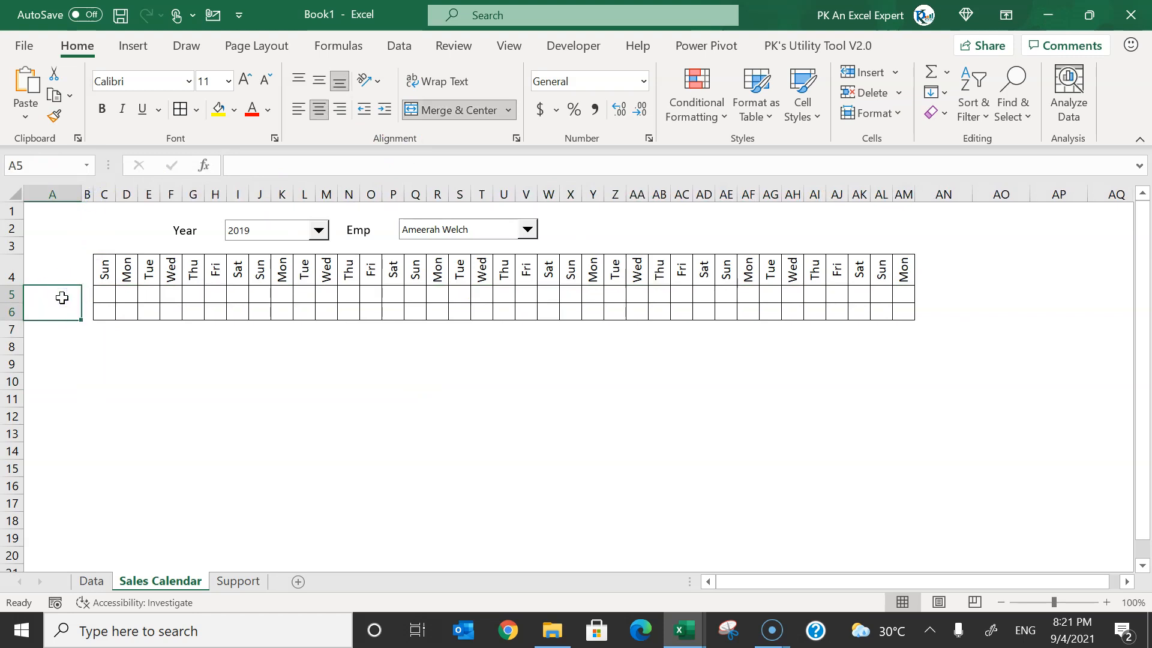
Enter =DATE(Support!$J$1,1,1) in the merged cell A5 for the first day of the selected year.
type("=date")
key("Tab")
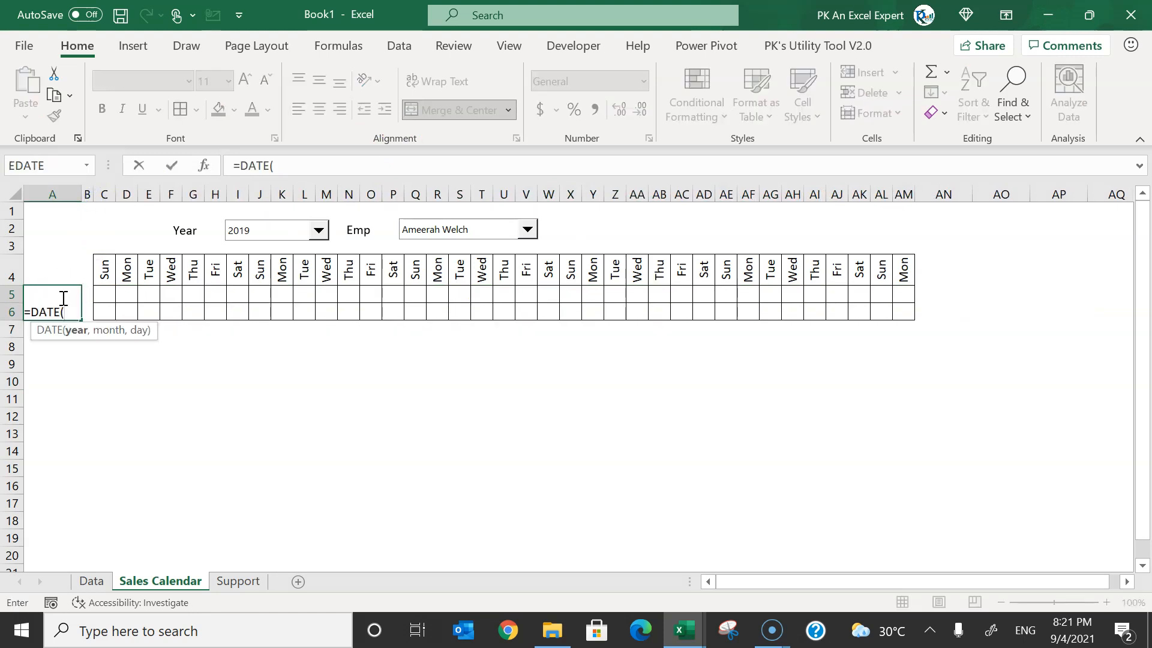
left_click(237, 581)
left_click(717, 211)
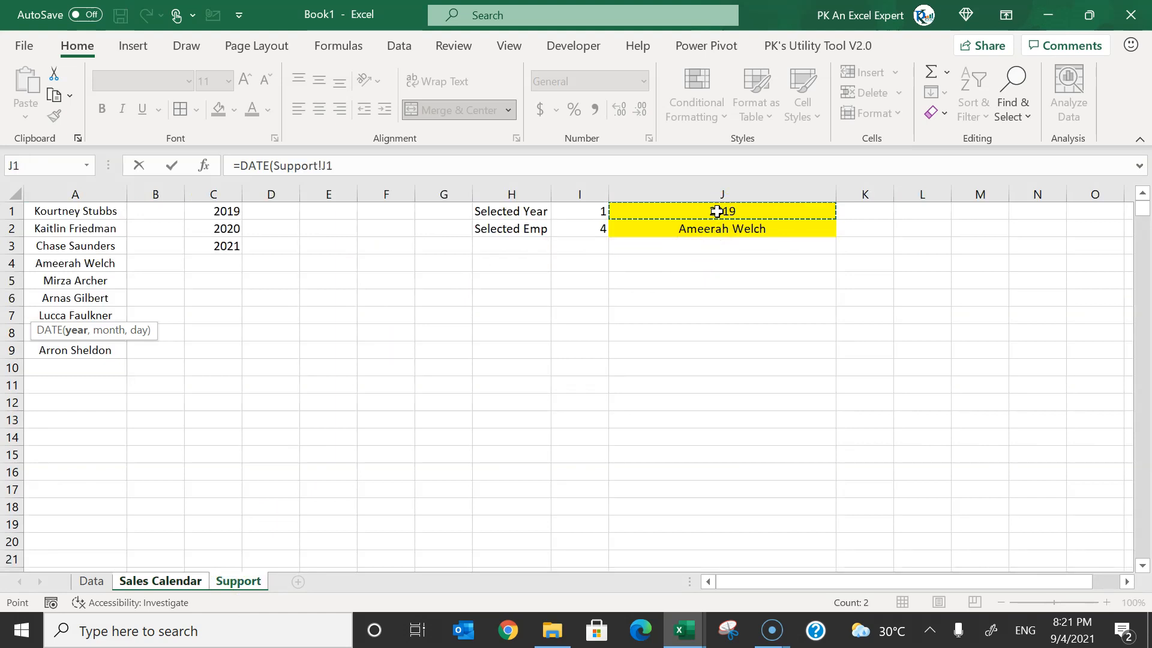
key("F4")
type(",")
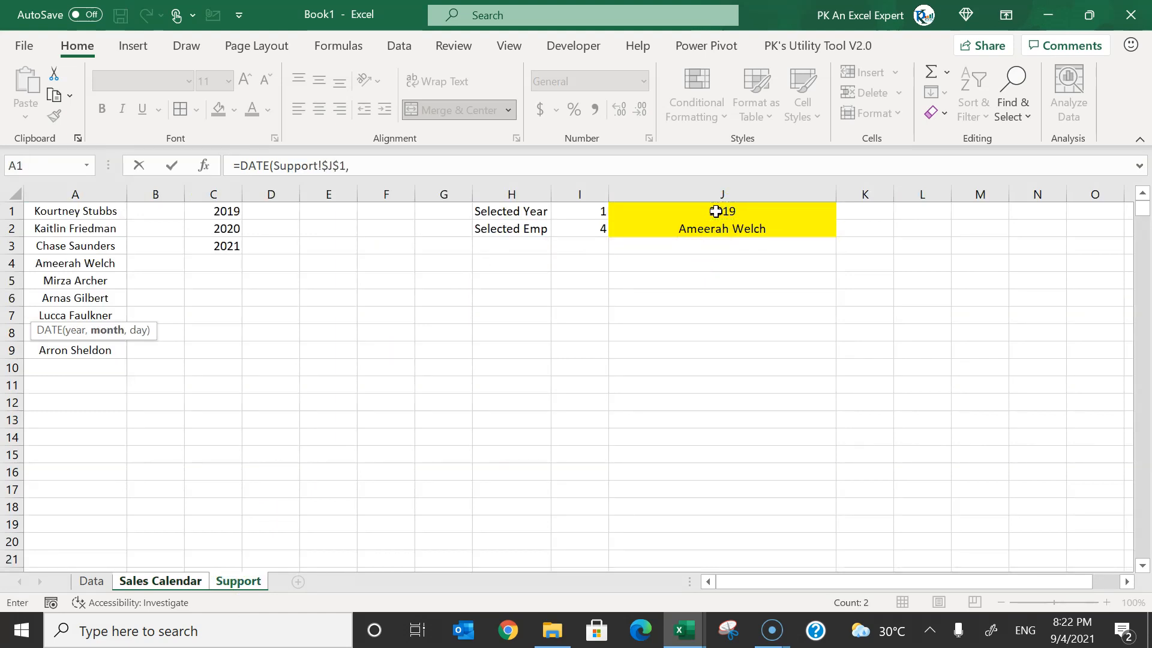
left_click(716, 212)
type("1,1)")
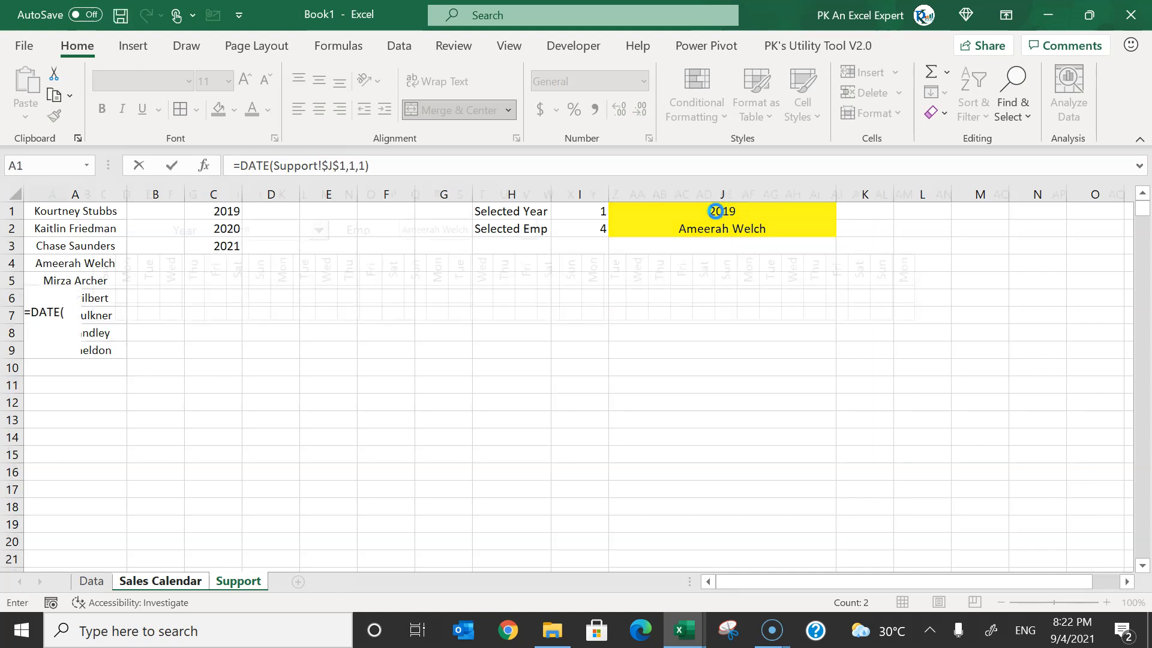
key("Return")
Apply the custom number format MMMM to the date in A5 so it displays as a month name.
key("Up")
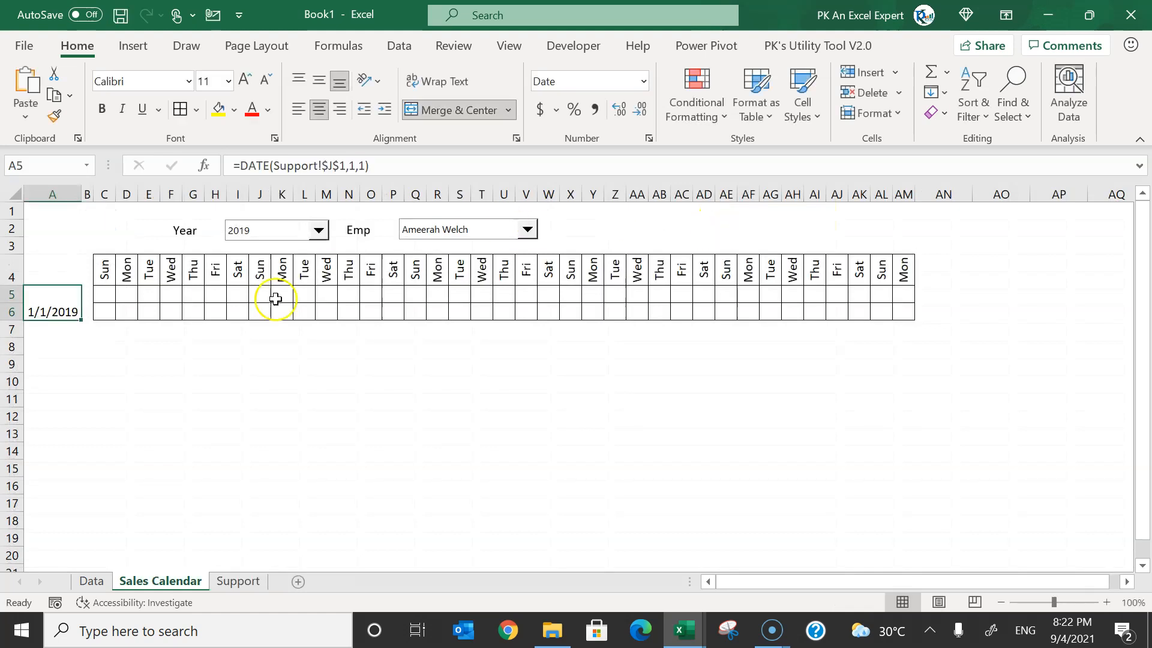
right_click(62, 312)
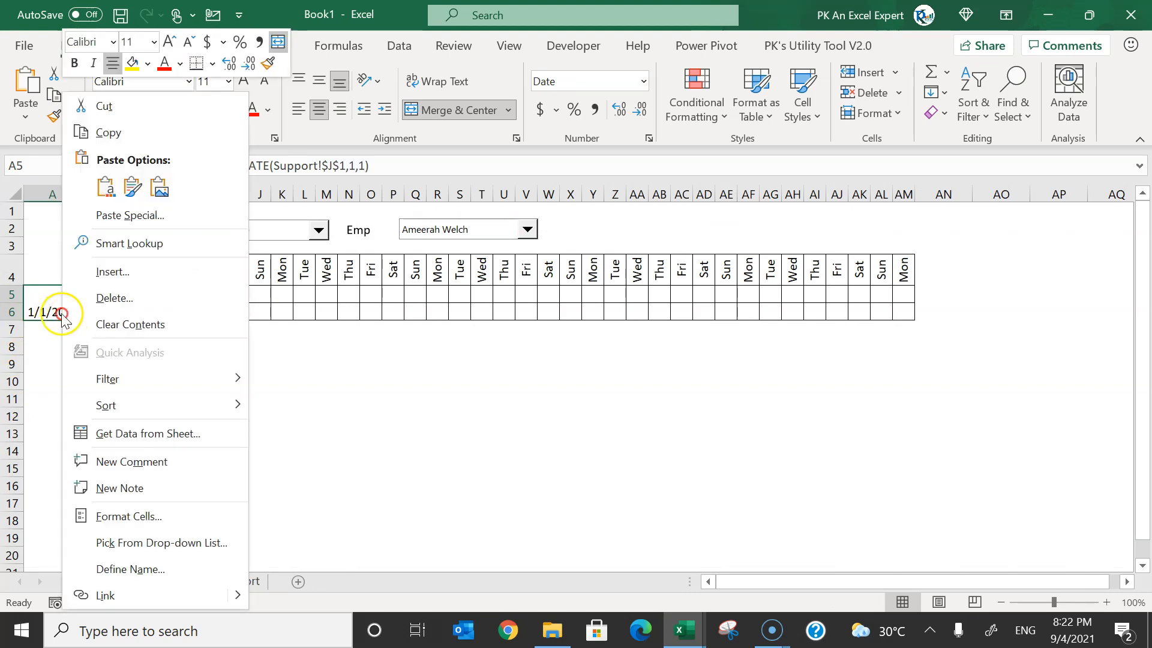
left_click(142, 523)
left_click_drag(99, 162, 262, 123)
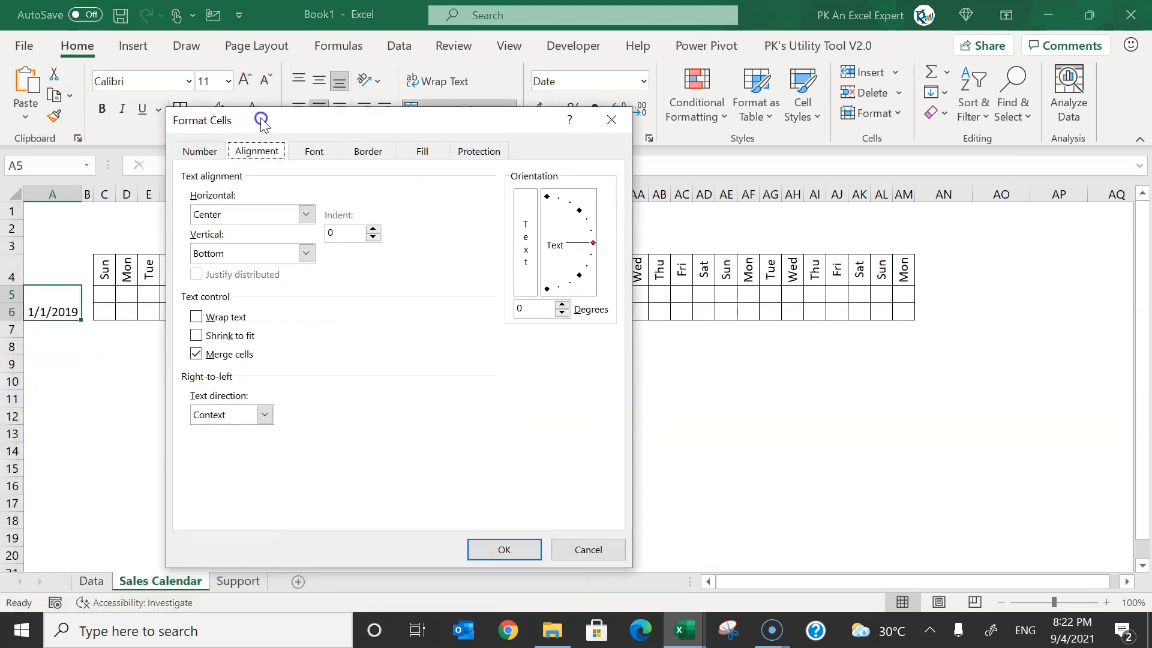
left_click(199, 151)
left_click(203, 331)
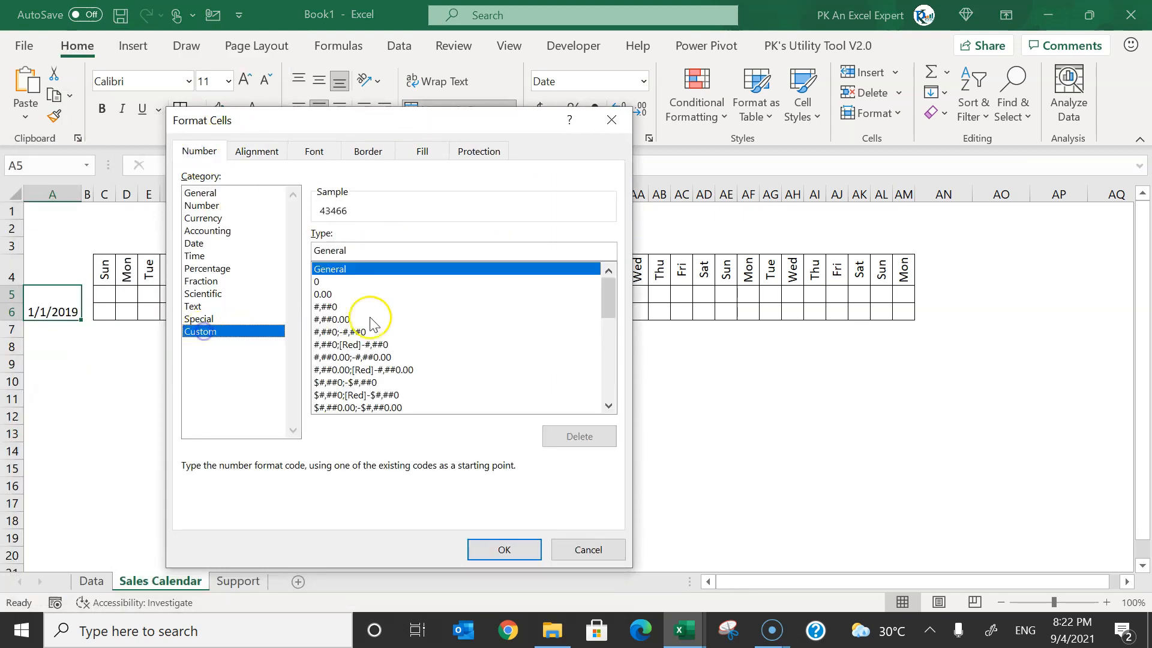
left_click_drag(368, 249, 270, 246)
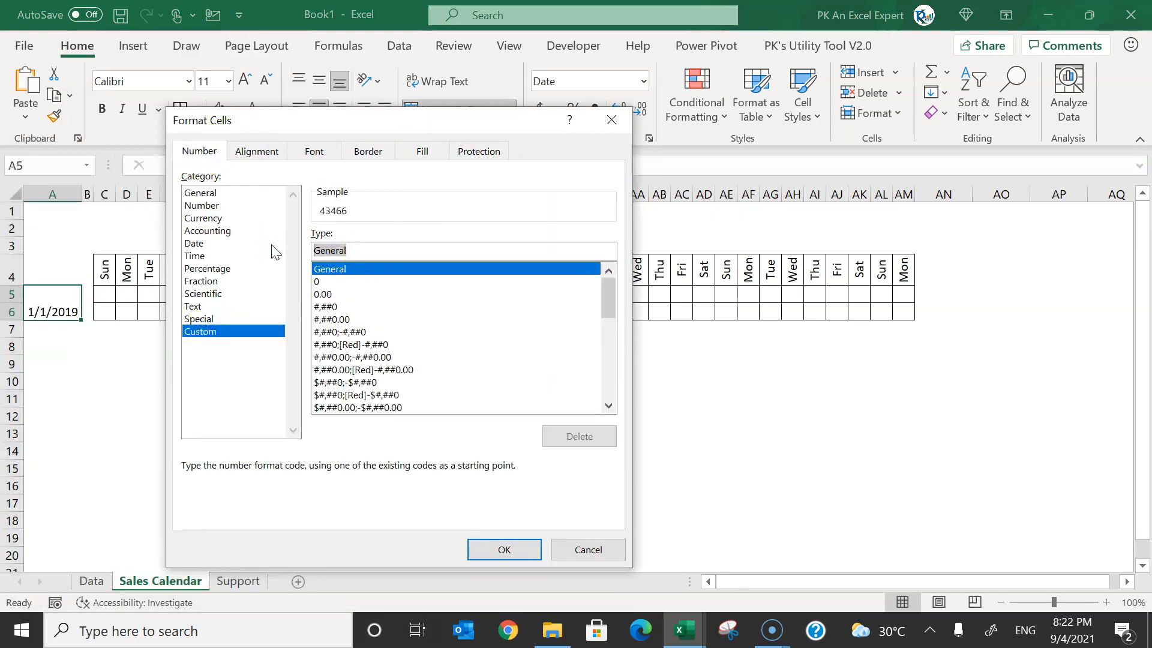
type("MMMM")
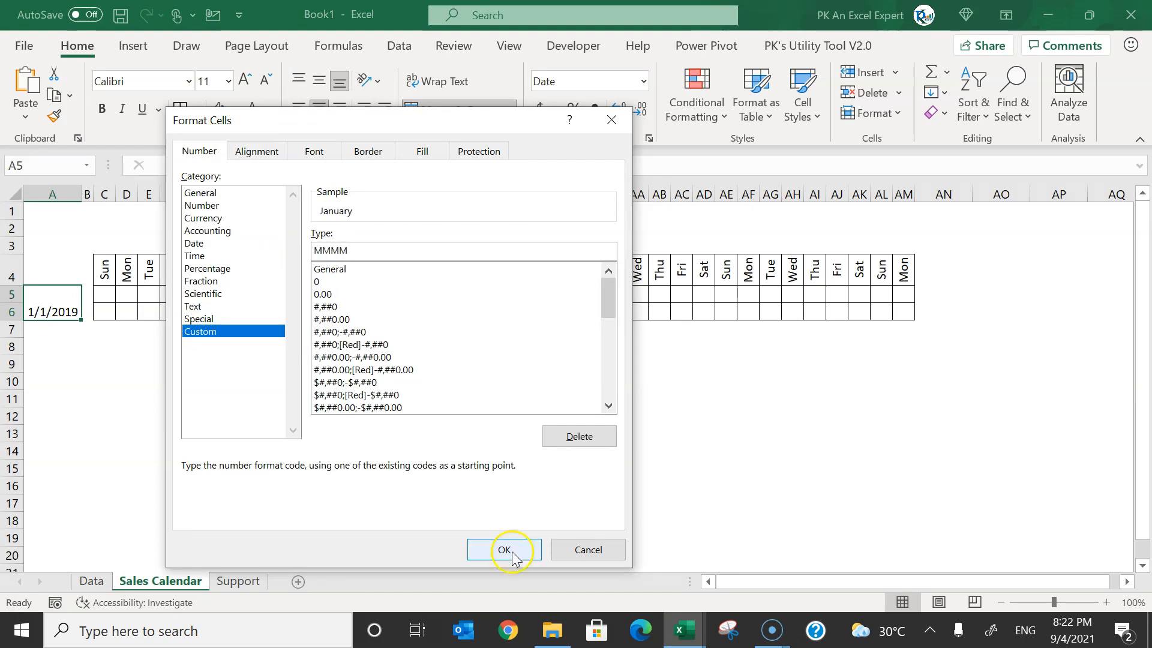
left_click(504, 549)
Middle-align the month cell A5 and give it a light blue fill with bold white text.
left_click(319, 81)
left_click(234, 109)
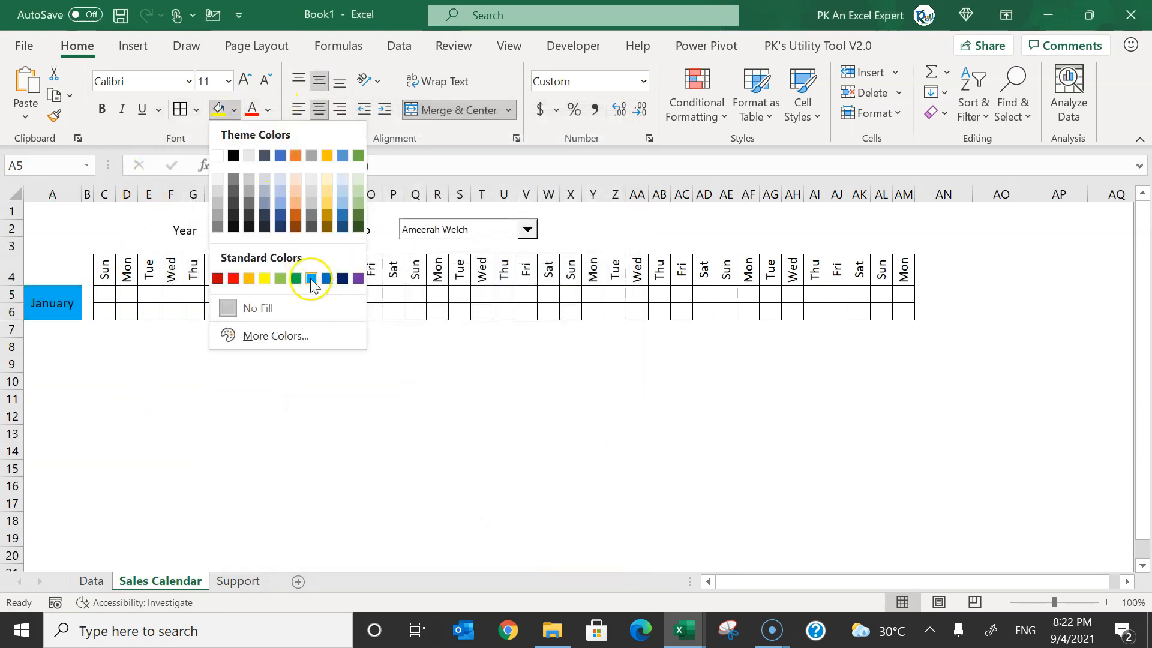
left_click(312, 277)
left_click(267, 109)
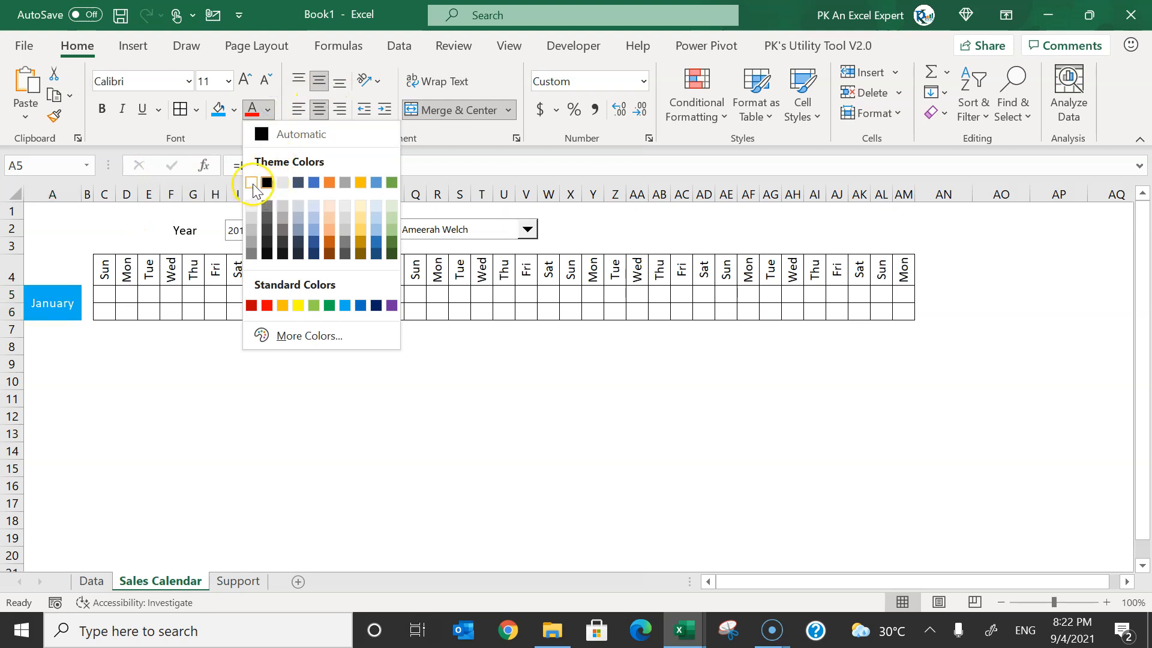
left_click(252, 185)
left_click(102, 109)
left_click(149, 433)
left_click(60, 292)
left_click(104, 295)
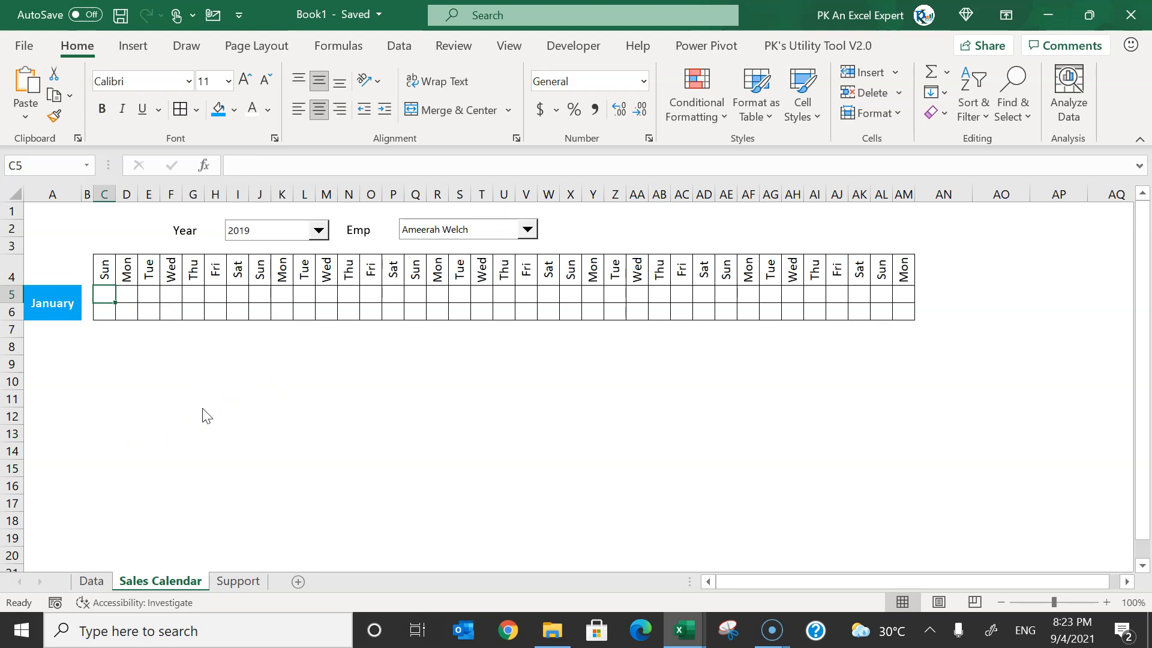
key("Left")
key("Left")
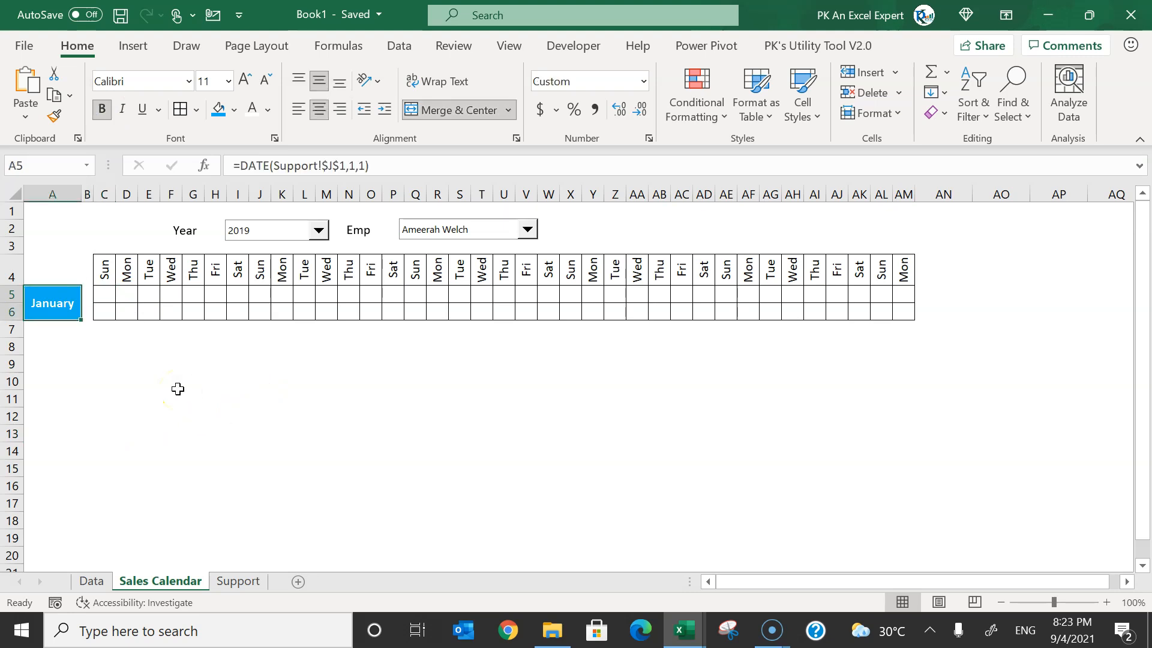
left_click(102, 295)
left_click_drag(102, 295, 424, 296)
Begin an IF formula in cell C5 with the logical test TEXT($A$5,"ddd")=C$4.
left_click(102, 296)
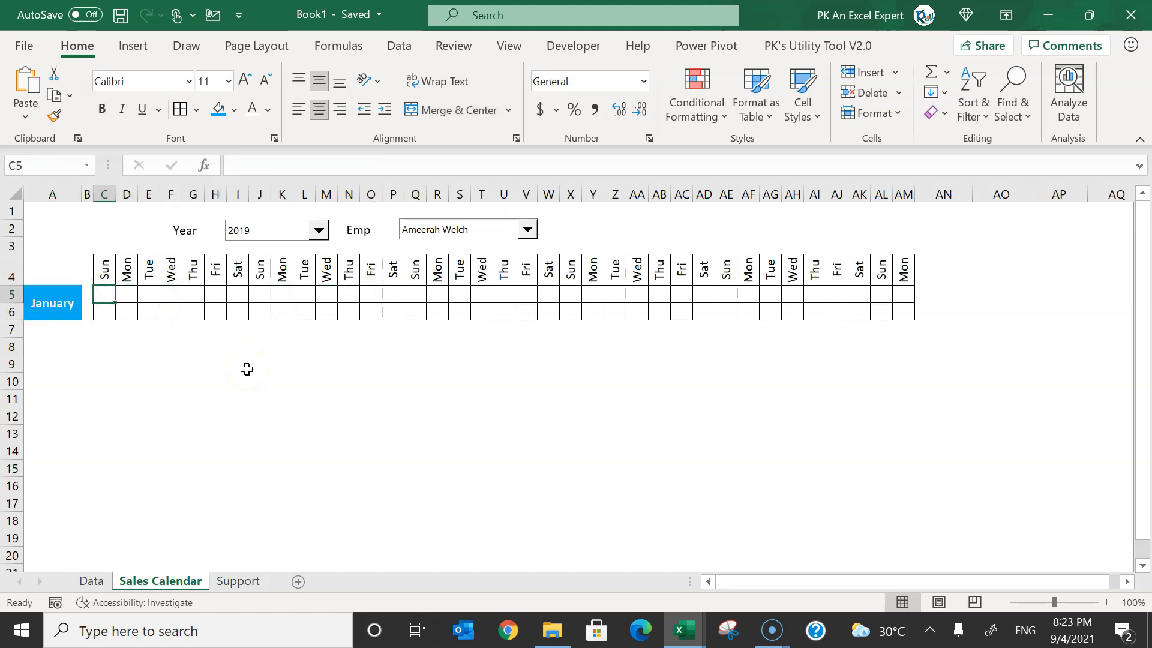
type("=IF(")
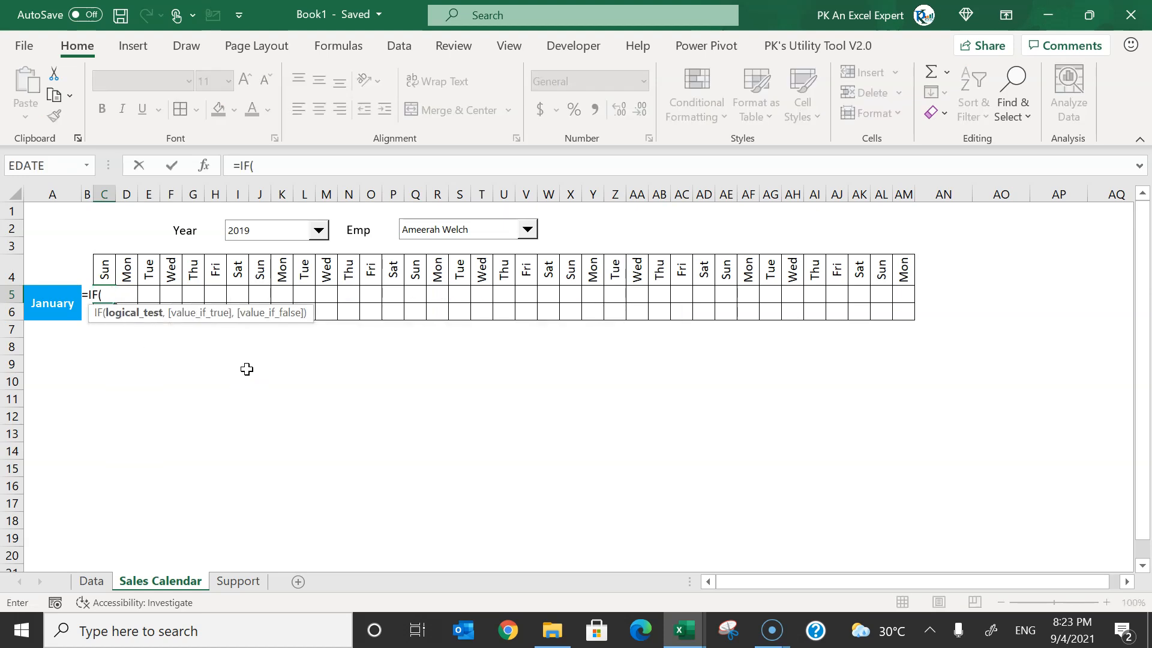
type("te")
key("Tab")
key("Left")
key("Left")
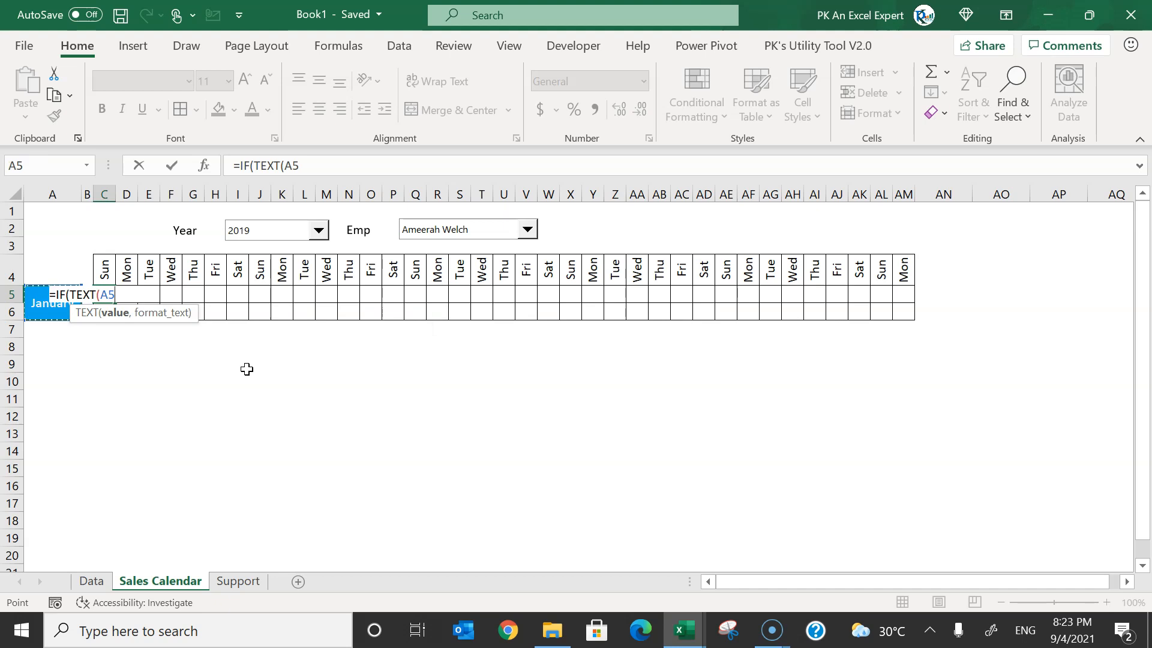
key("F4")
type(",")
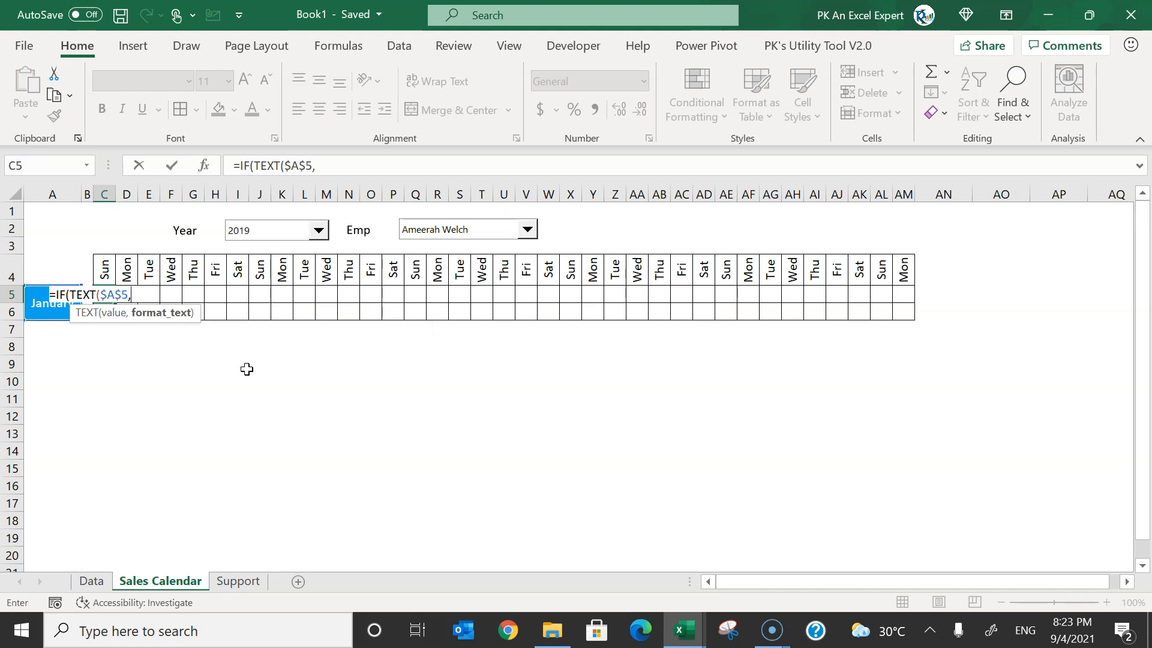
type("\"ddd\"")
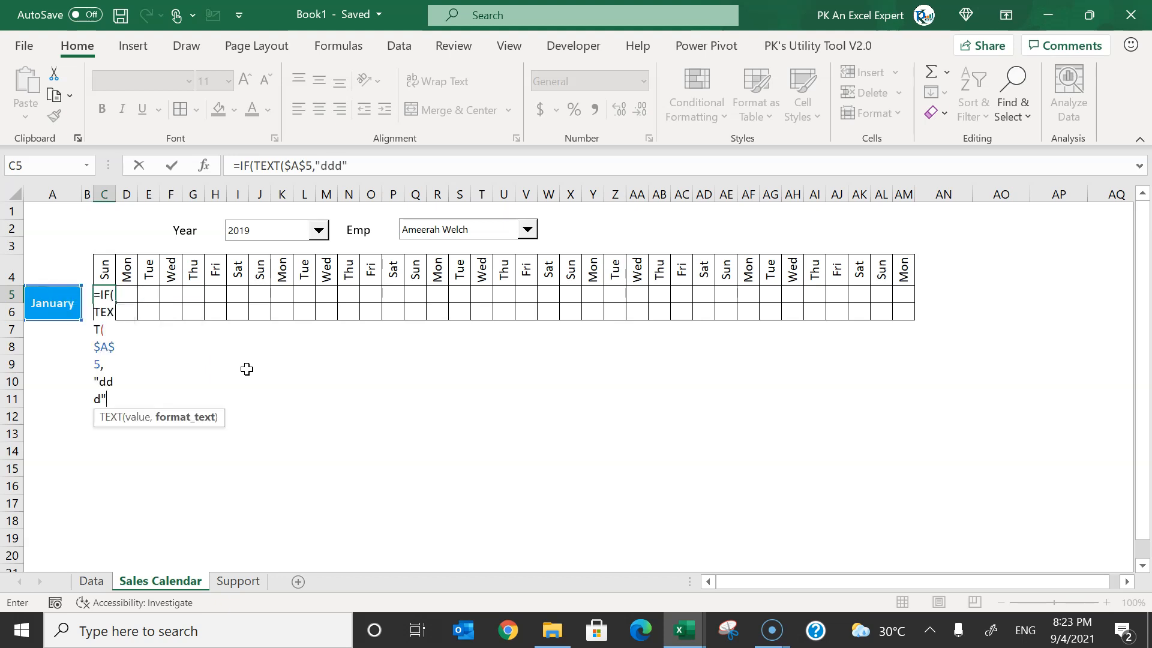
type(")=")
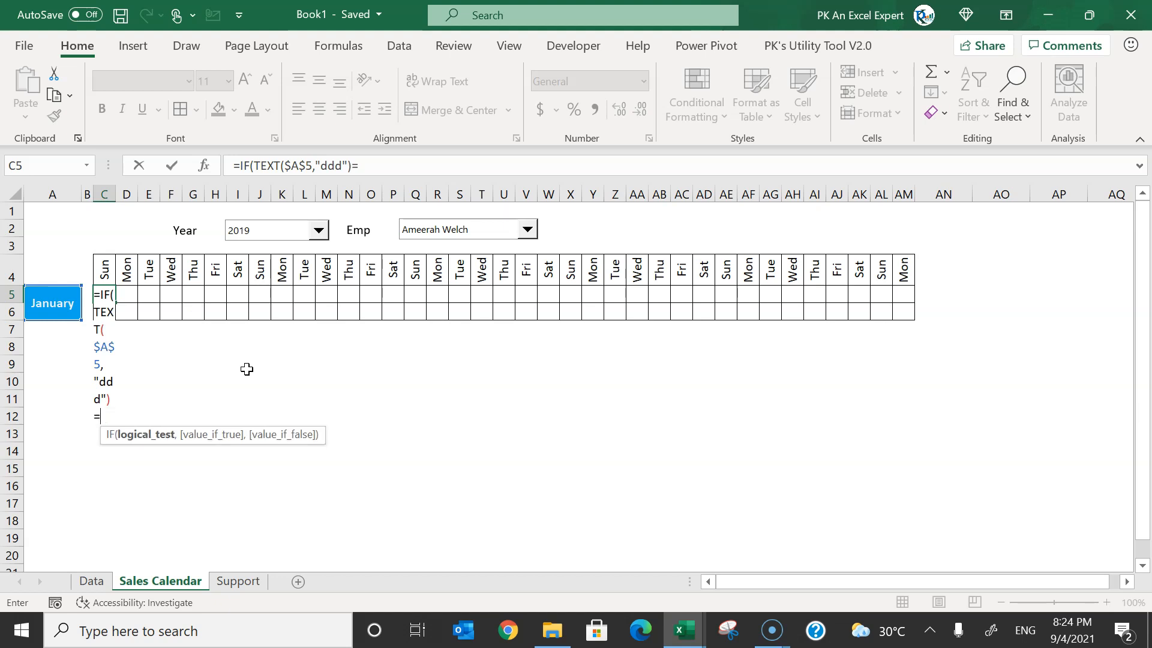
left_click(103, 270)
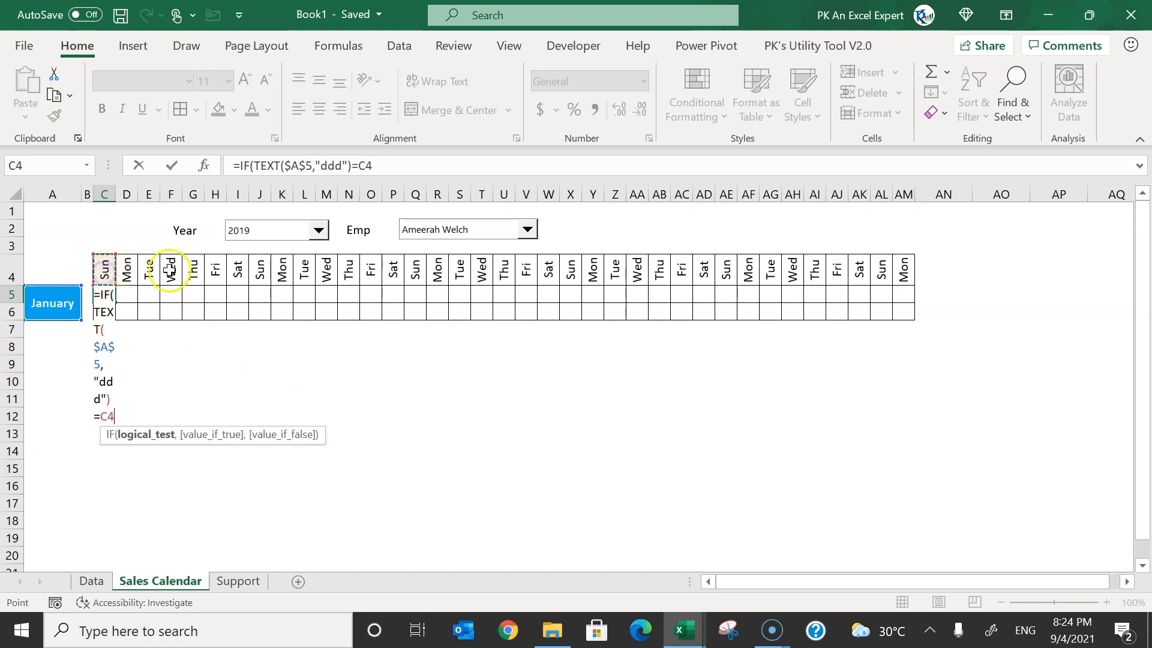
left_click(367, 167)
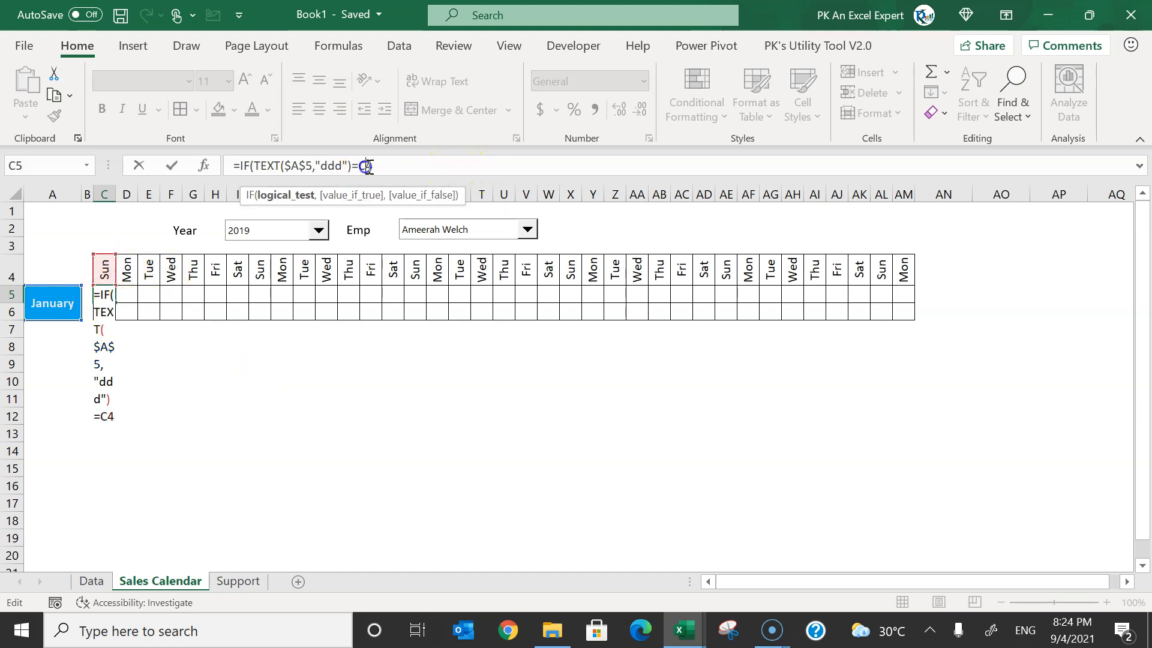
key("F4")
type("$5,")
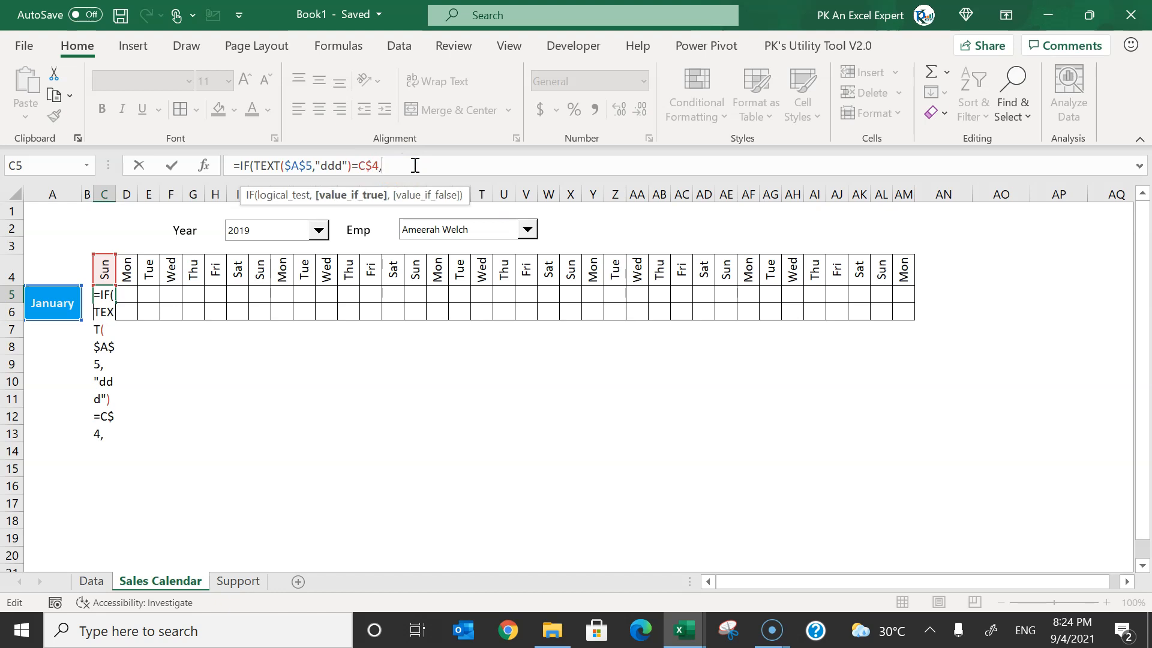
Set the C5 formula's true value to $A5 and make the row relative in the TEXT reference, giving $A5.
left_click(63, 305)
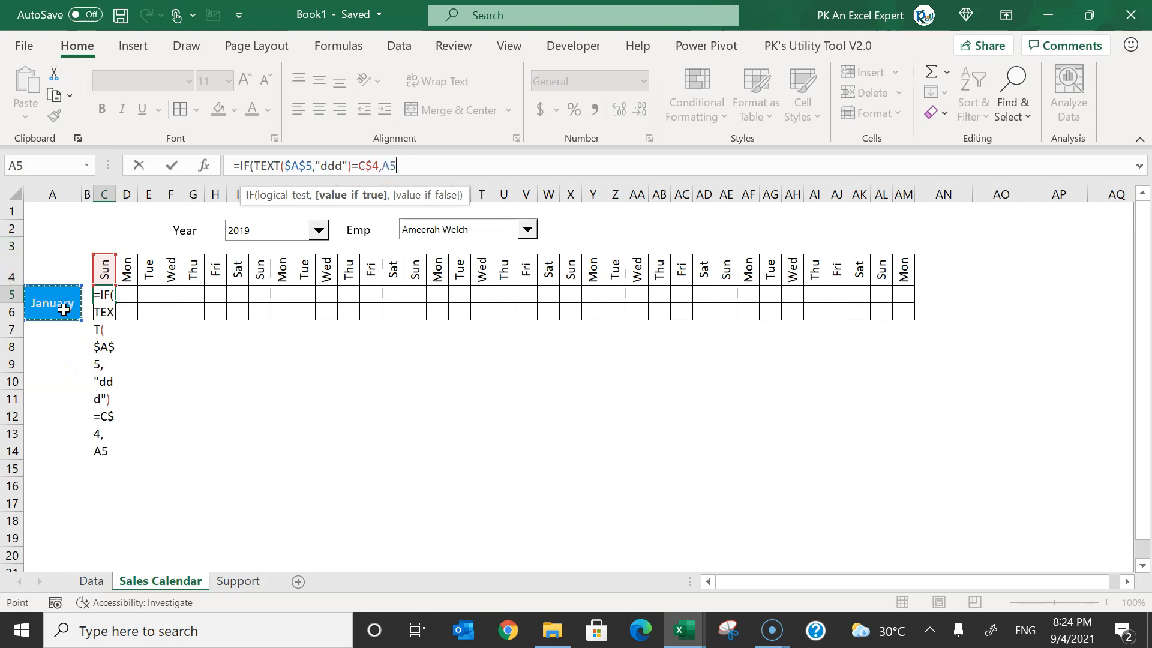
key("F4")
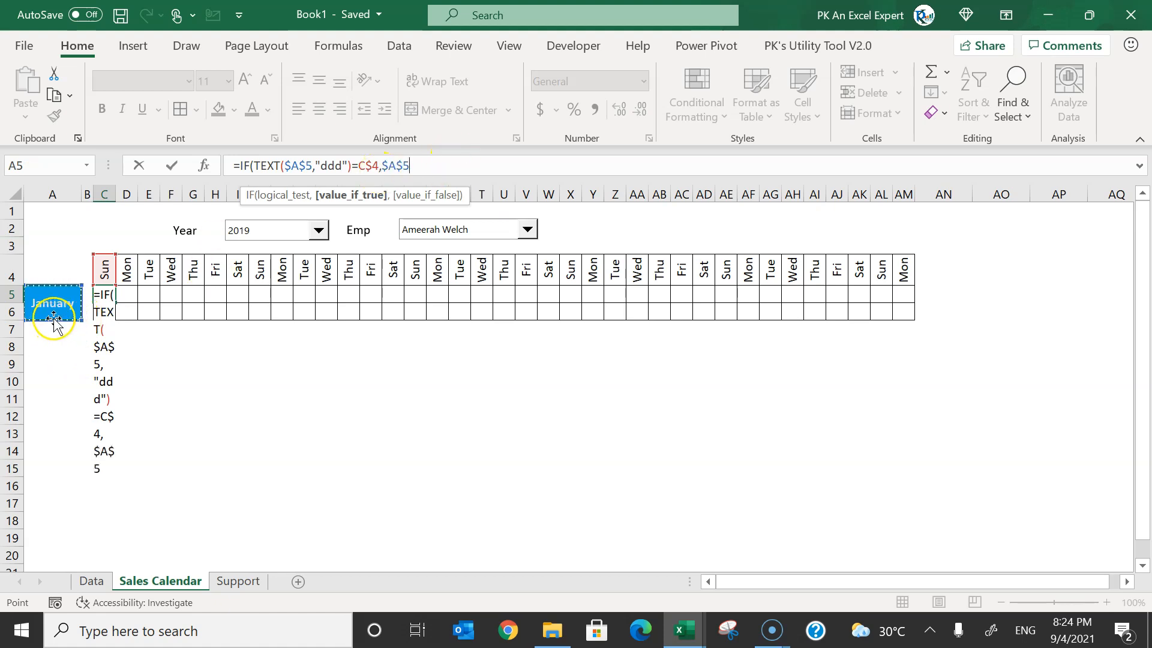
left_click(406, 165)
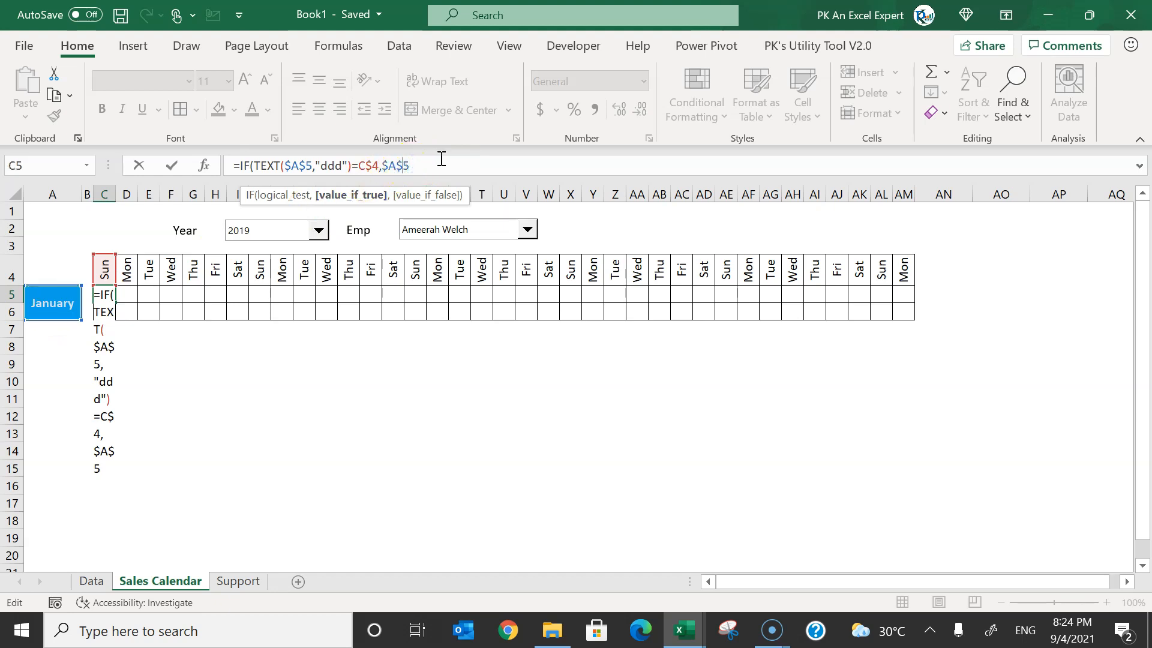
left_click(308, 166)
key("F4")
key("F4")
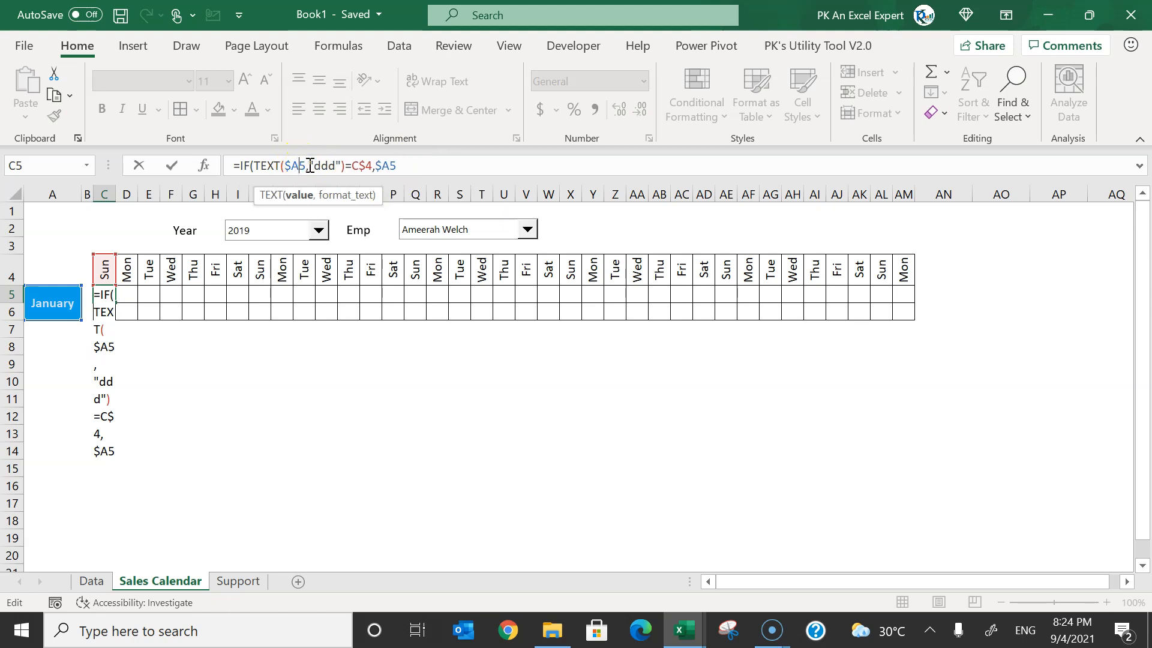
left_click(417, 172)
left_click(490, 172)
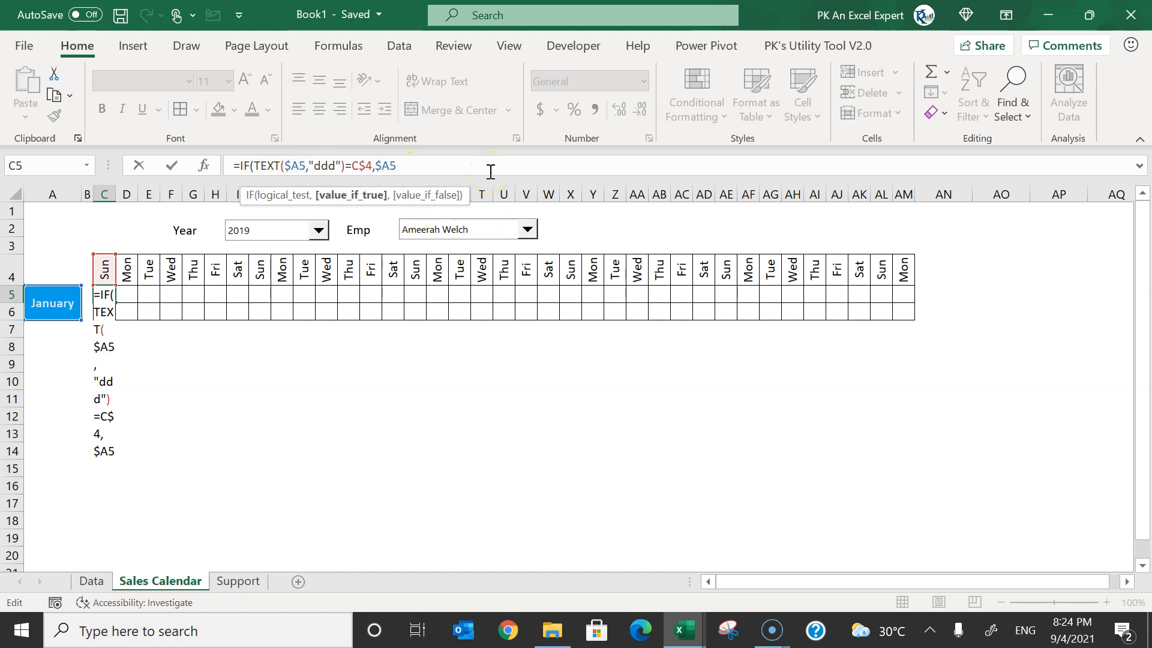
type(",")
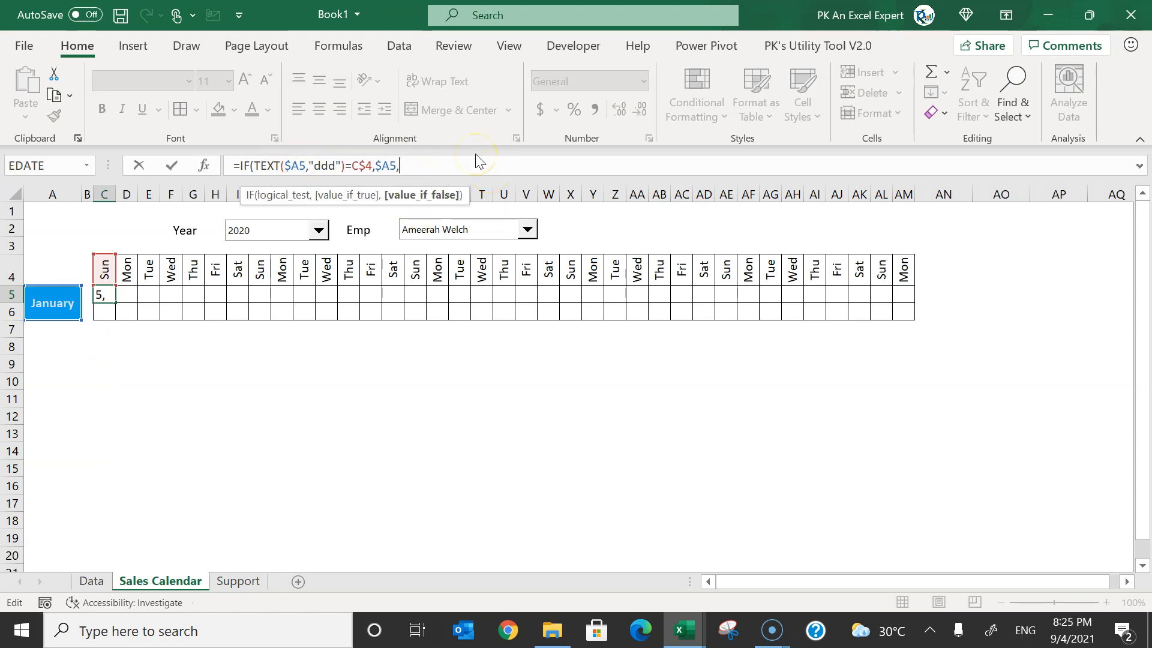
Complete the C5 formula with the nested false value IF(B5="","",B5+1) and enter it.
type("IF(")
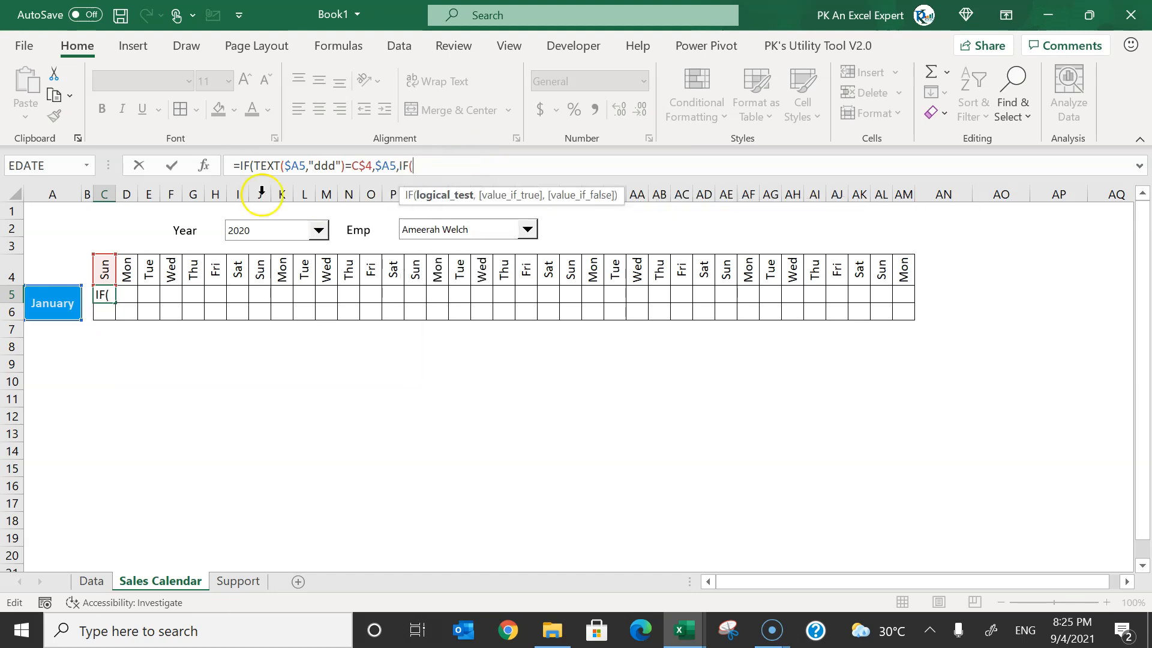
left_click(86, 293)
type("=\"\",")
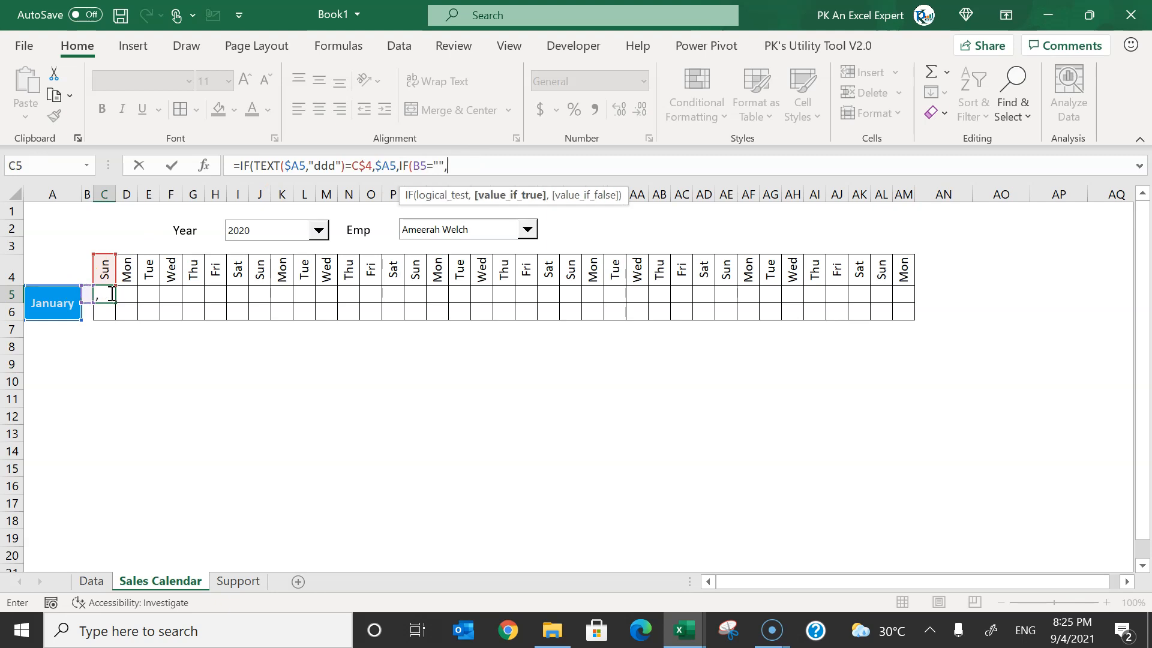
type("\"\",")
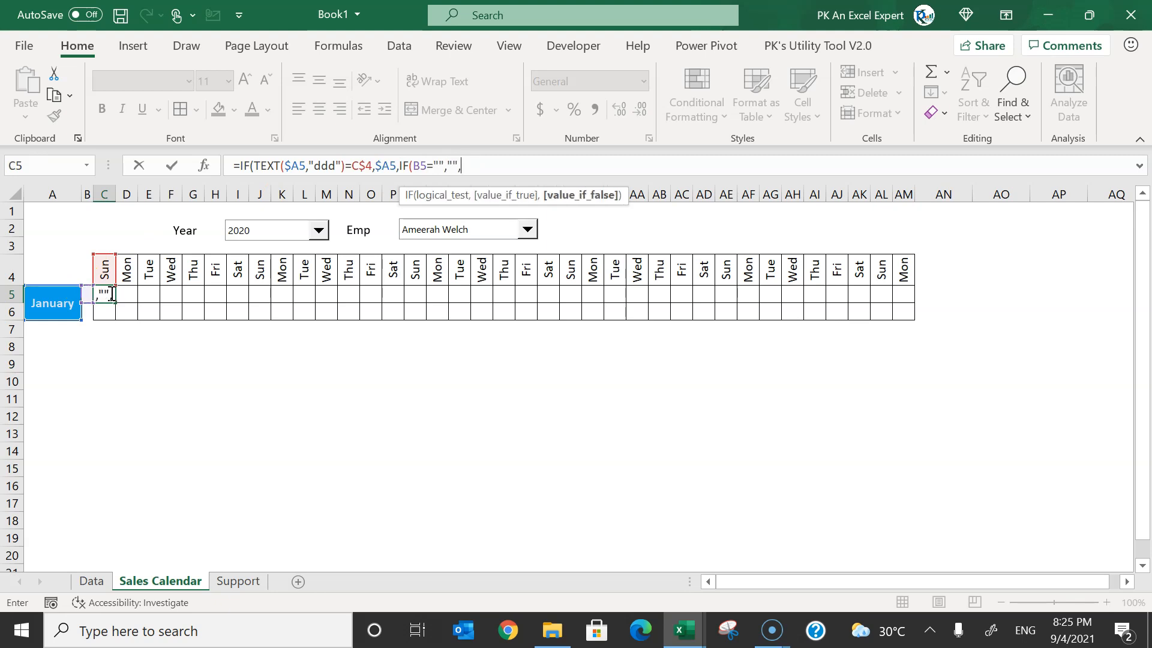
left_click(88, 295)
key("Return")
key("Return")
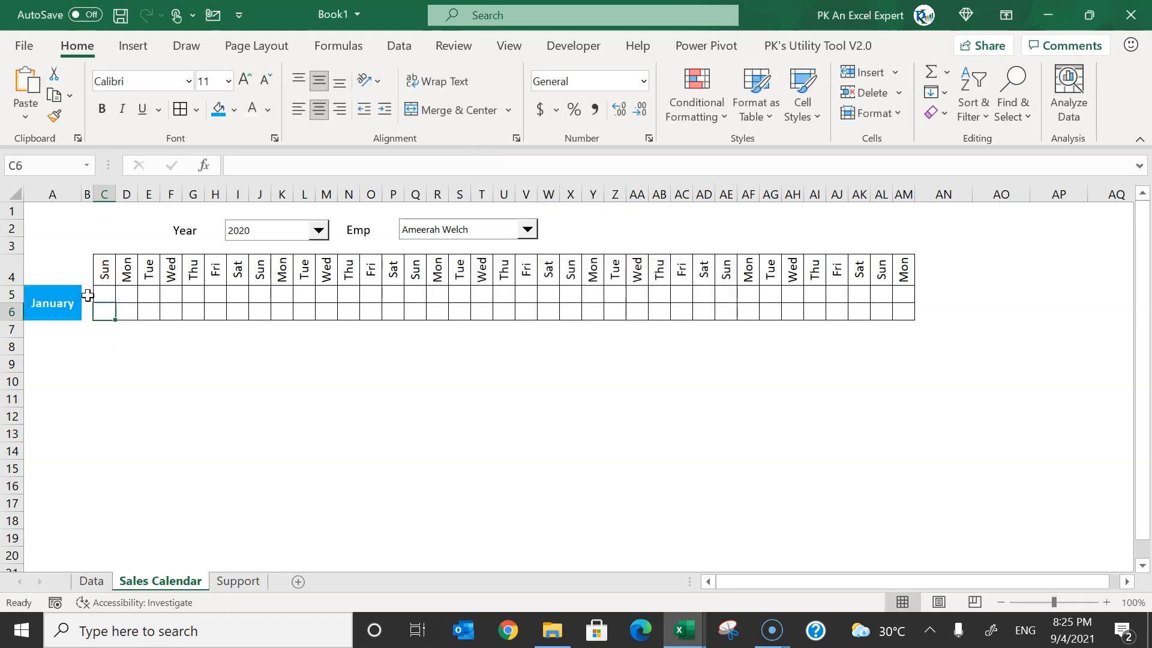
Copy the C5 formula across the January date row through AM5.
key("ctrl+c")
key("shift+Right")
key("shift+Right")
key("shift+Right")
key("shift+Right")
key("shift+Right")
key("shift+Right")
key("shift+Right")
key("shift+Right")
key("shift+Right")
key("shift+Right")
key("shift+Right")
key("shift+Right")
key("shift+Right")
key("shift+Right")
key("shift+Right")
key("shift+Right")
key("shift+Right")
key("shift+Right")
key("shift+Right")
key("shift+Right")
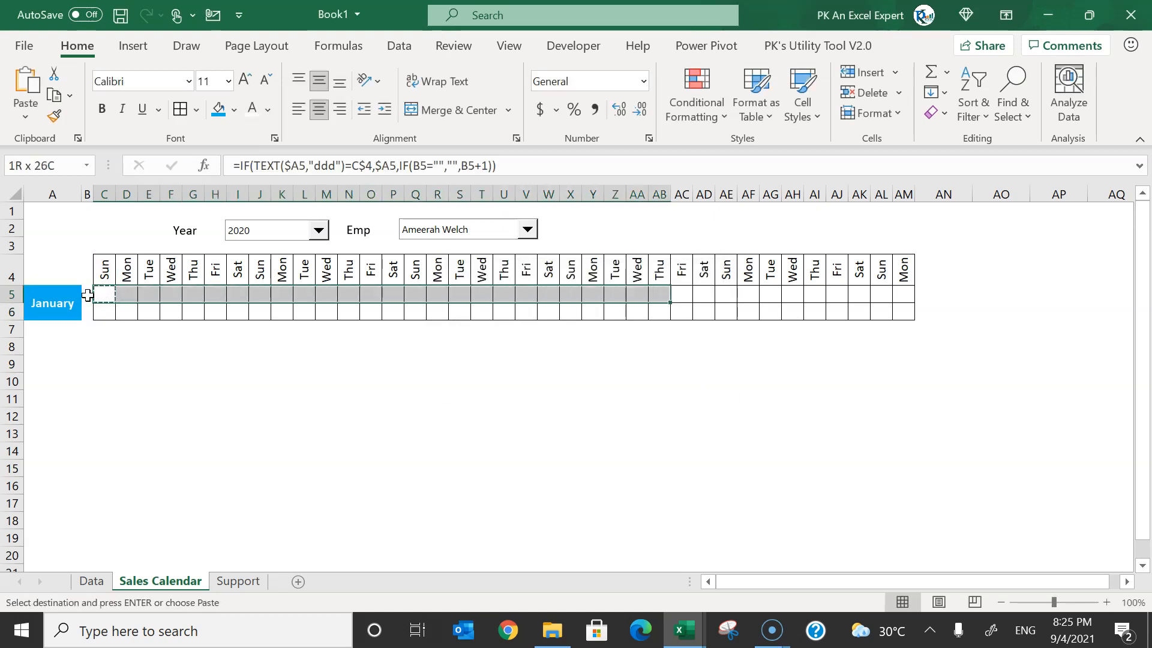
key("shift+Right")
key("shift+Right")
key("shift+Right")
key("shift+Right")
key("shift+Right")
key("shift+Right")
key("shift+Right")
key("shift+Right")
key("shift+Right")
key("shift+Right")
key("shift+Right")
key("ctrl+v")
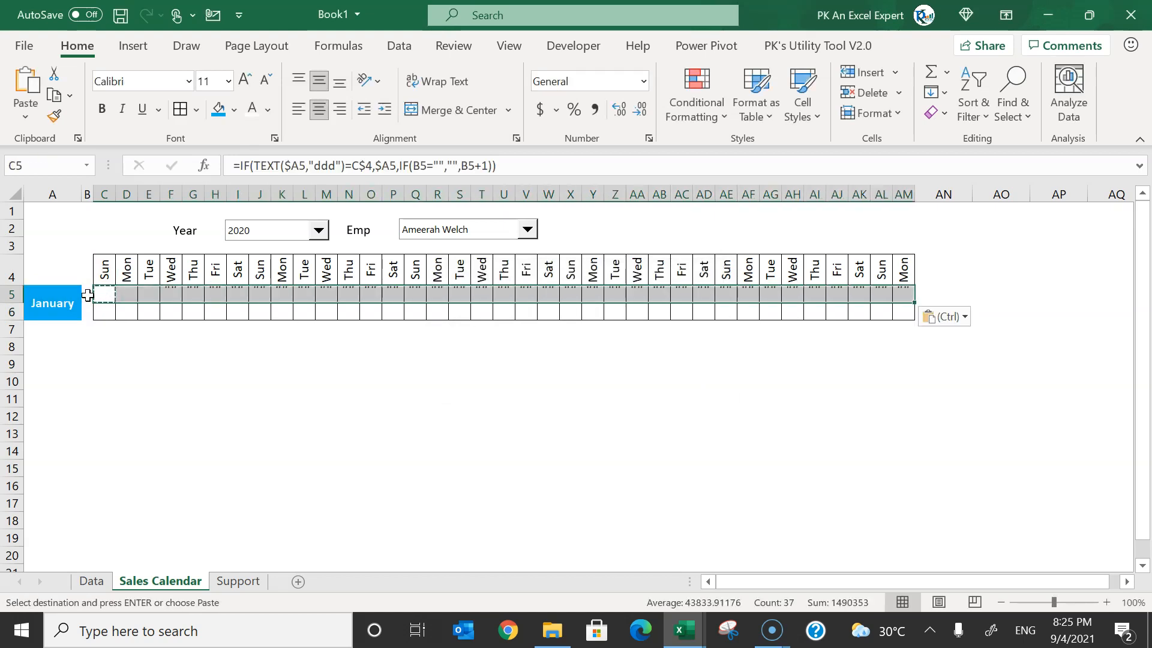
key("Right")
key("Right")
key("Right")
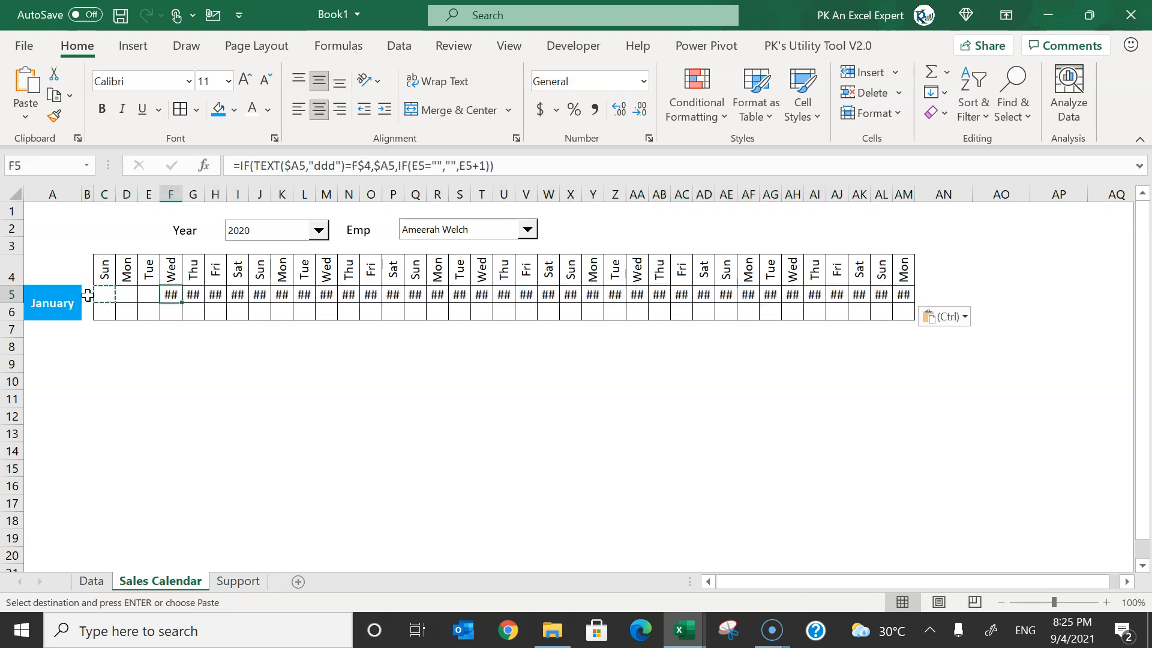
key("Left")
key("Left")
key("Escape")
Reduce the font size of the January cells C5:AM6 to 8.
key("Left")
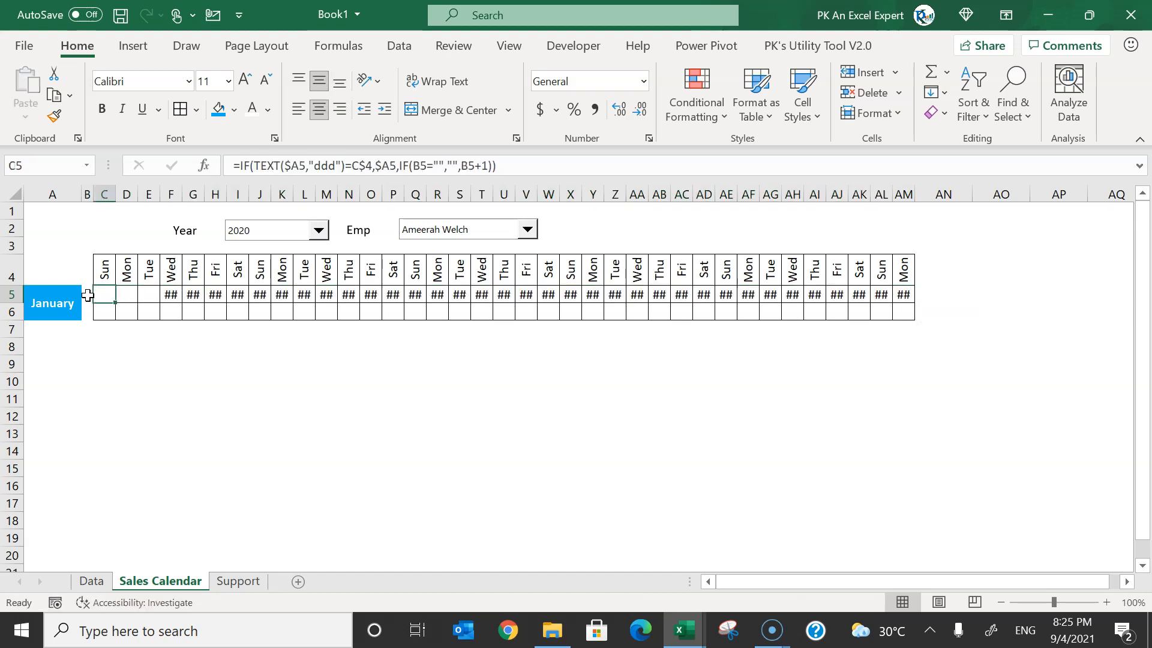
key("ctrl+shift+Right")
key("shift+Down")
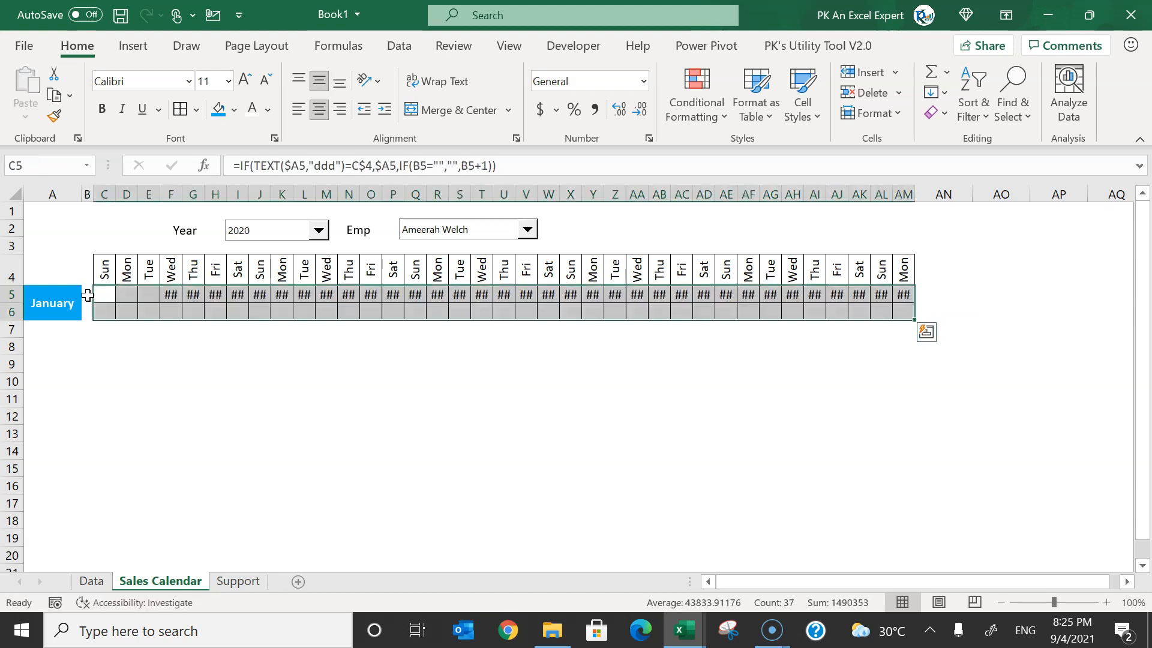
left_click(267, 82)
left_click(266, 81)
left_click(269, 89)
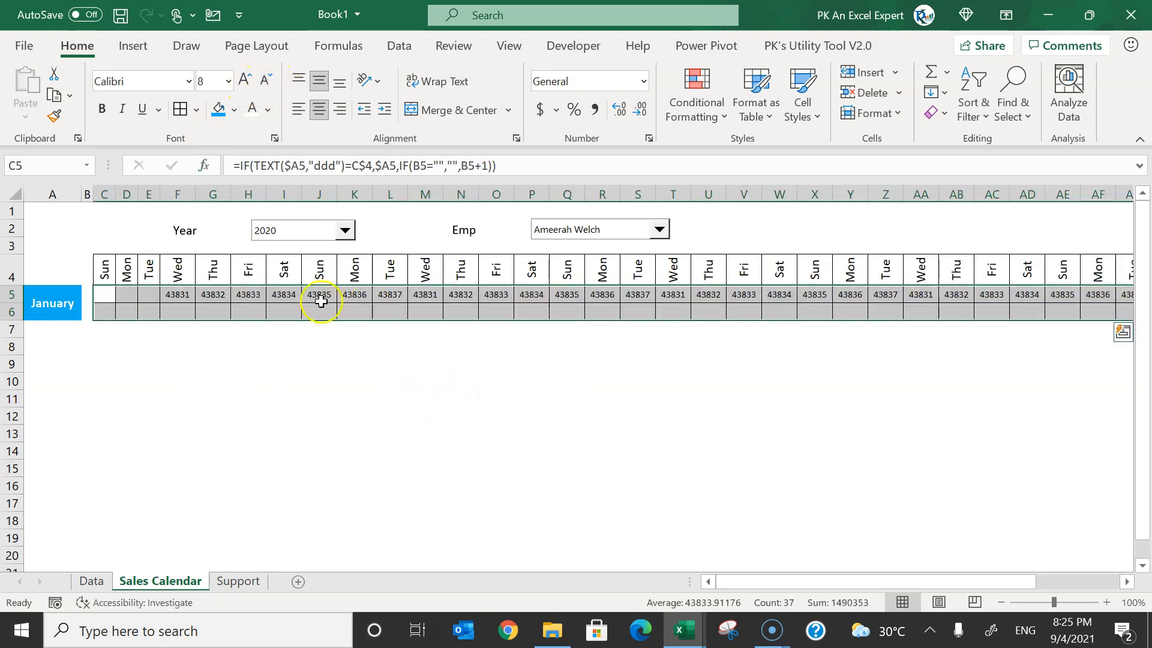
Apply the d-mmm-yy date format to the January date row C5:AM5.
left_click(103, 292)
key("ctrl+shift+Right")
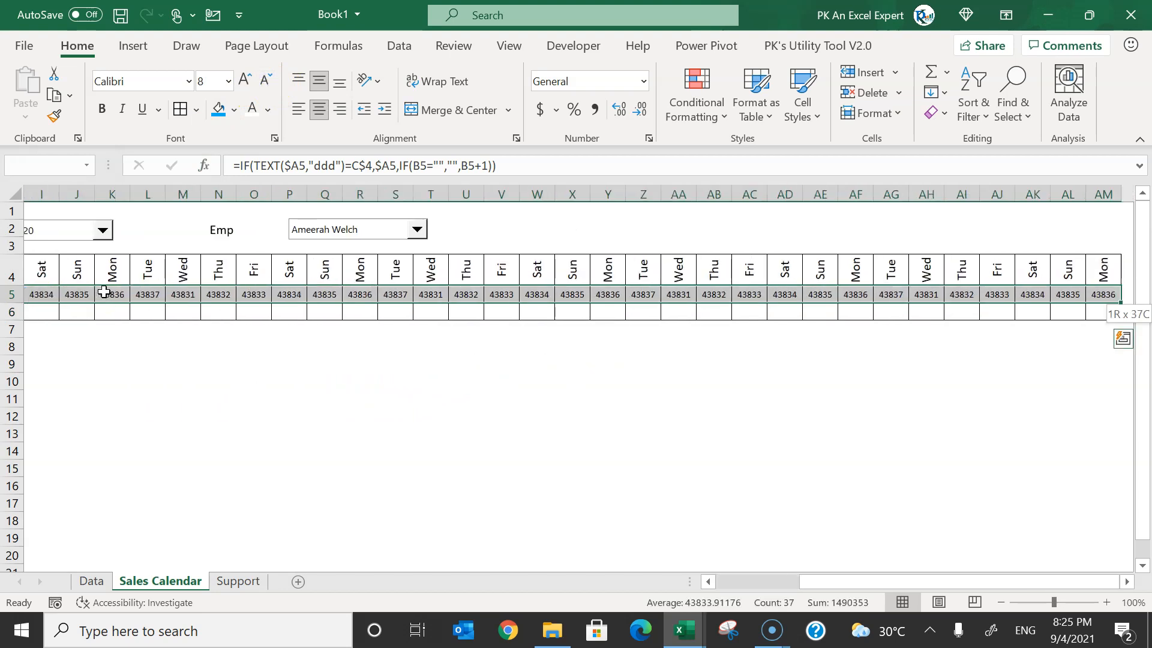
key("ctrl+shift+3")
left_click(104, 292)
Examine the January dates in row 5 against their formulas and the weekday headers in row 4.
left_click_drag(178, 294, 404, 294)
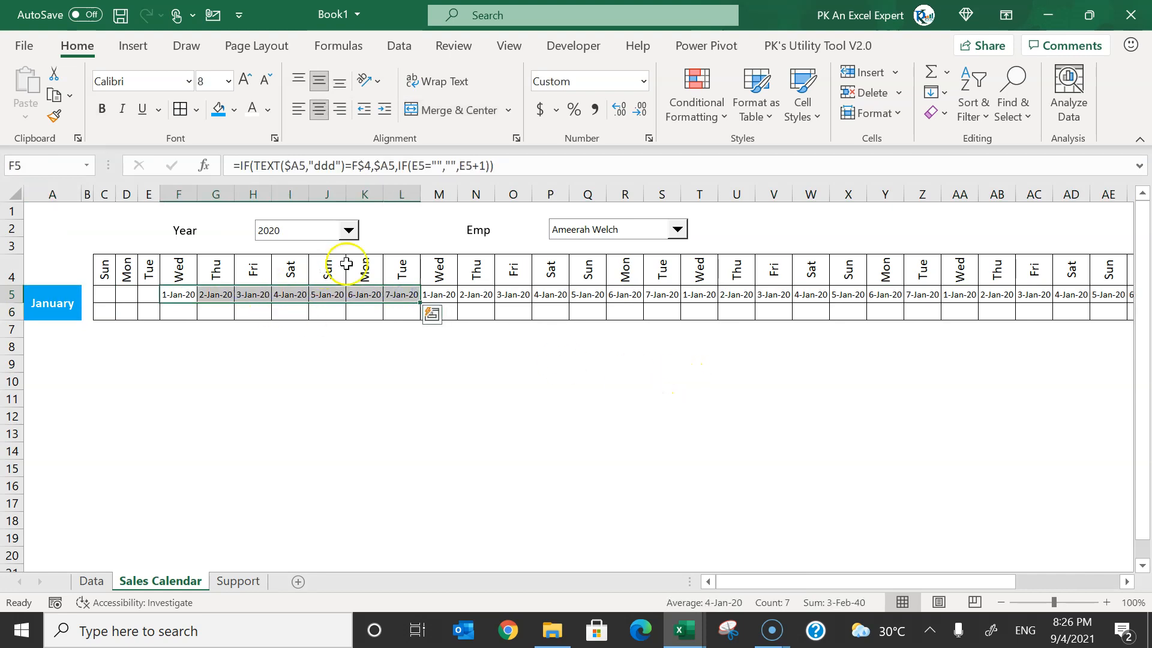
left_click(440, 294)
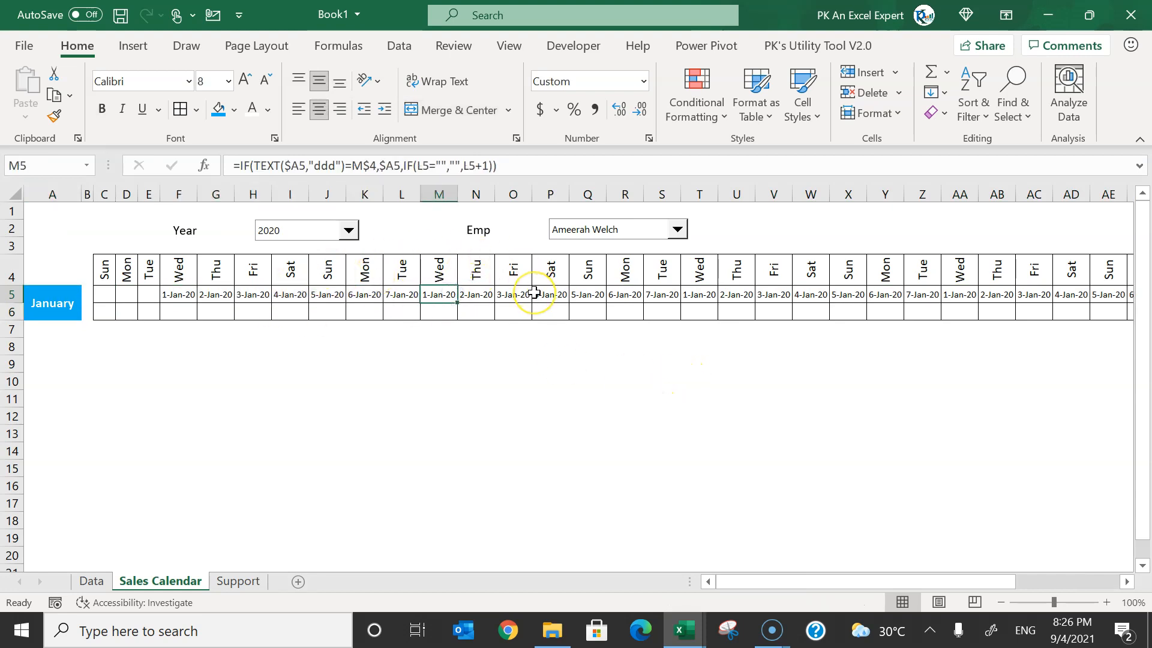
left_click(178, 295)
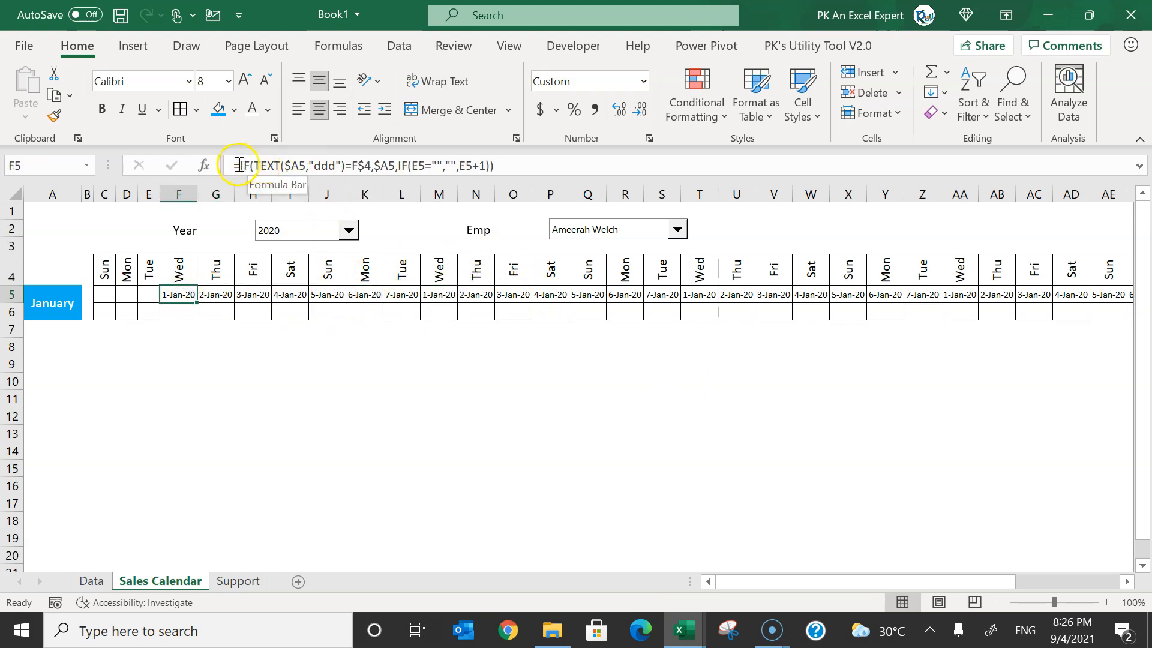
left_click(105, 273)
left_click(105, 294)
left_click(105, 275)
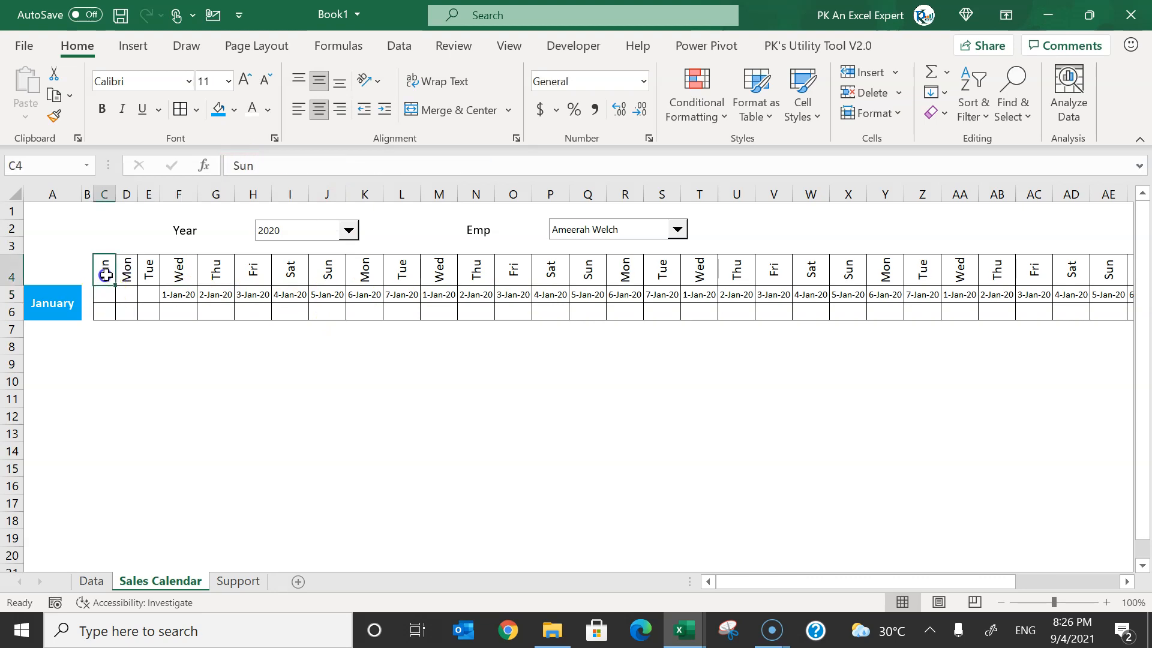
left_click(329, 273)
left_click_drag(329, 273, 53, 273)
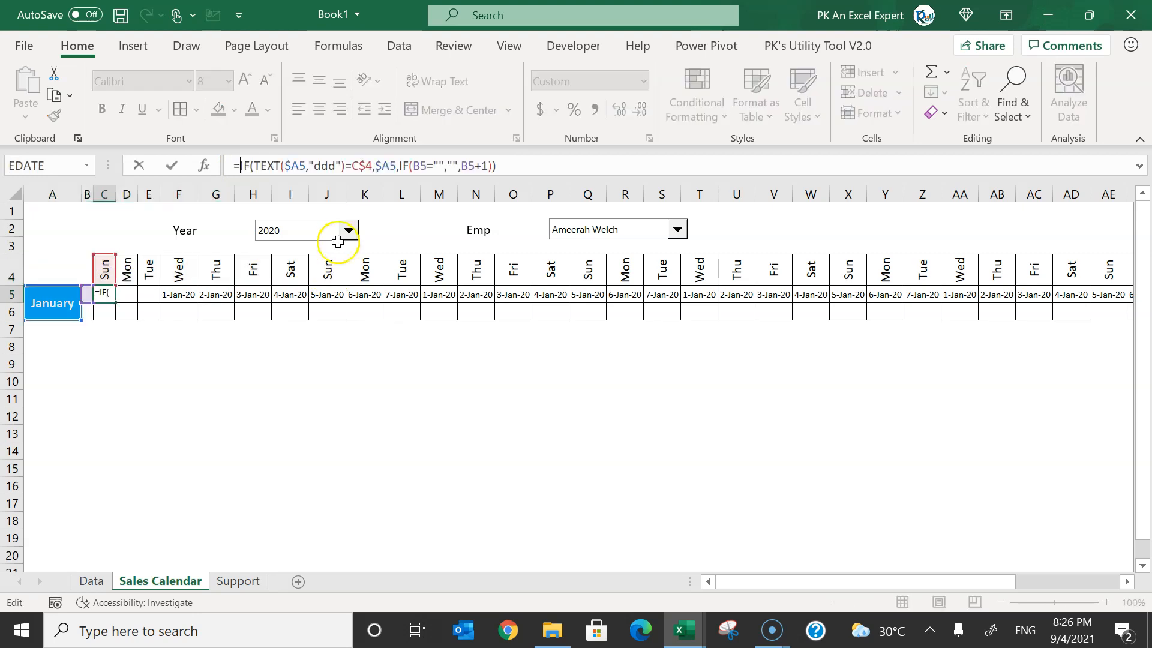
Rewrite the C5 formula as =IF(AND(B5="",COLUMN(C4)<=9),IF(TEXT($A5,"ddd")=C$4,$A5,""),IF(B5="","",B5+1)).
type("IF(AND(IF(TEXT($A5,\"ddd\")=C$4,$A5,IF(B5=\"\",\"\",B5+1")
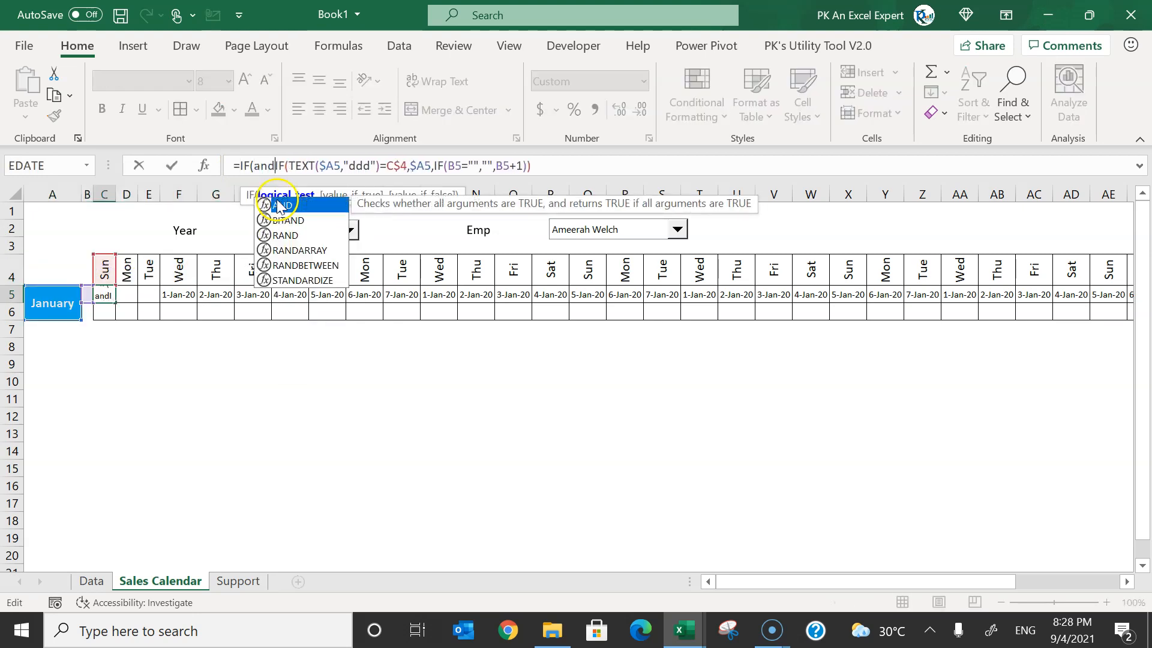
left_click(88, 294)
type("=\"\"")
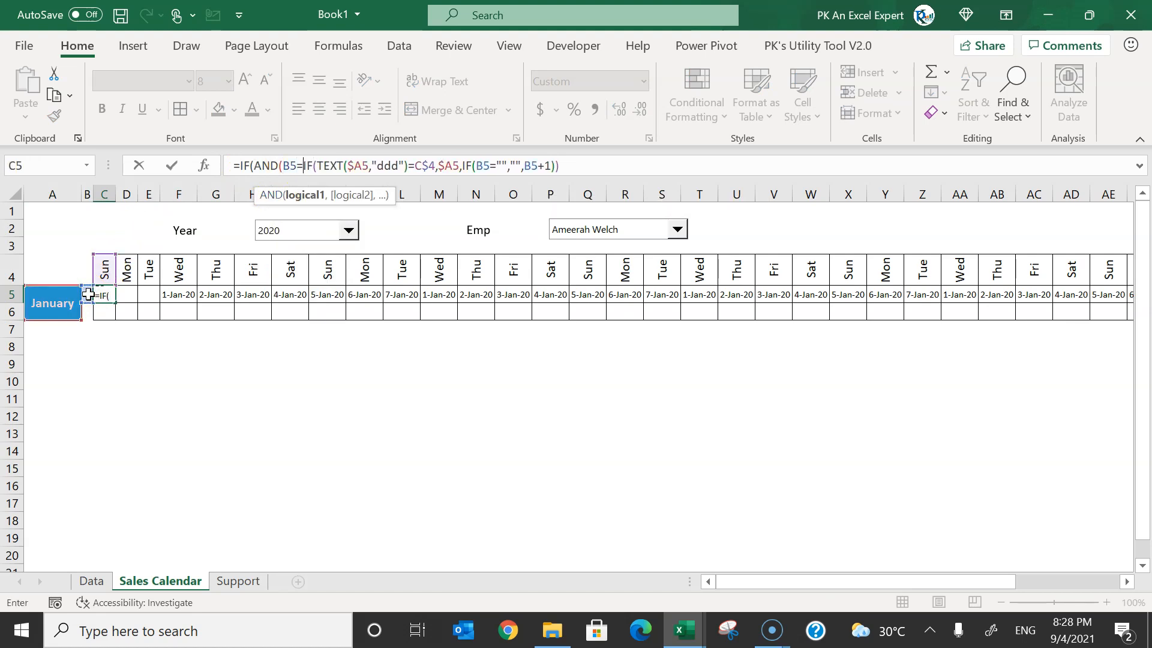
type(",")
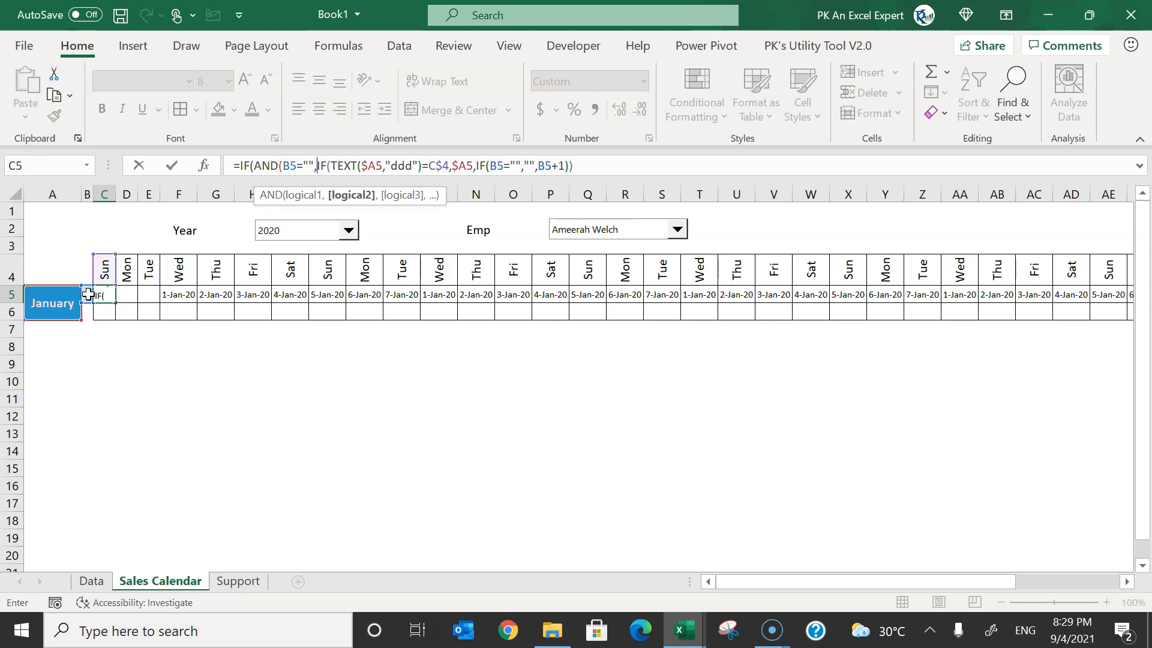
type("col")
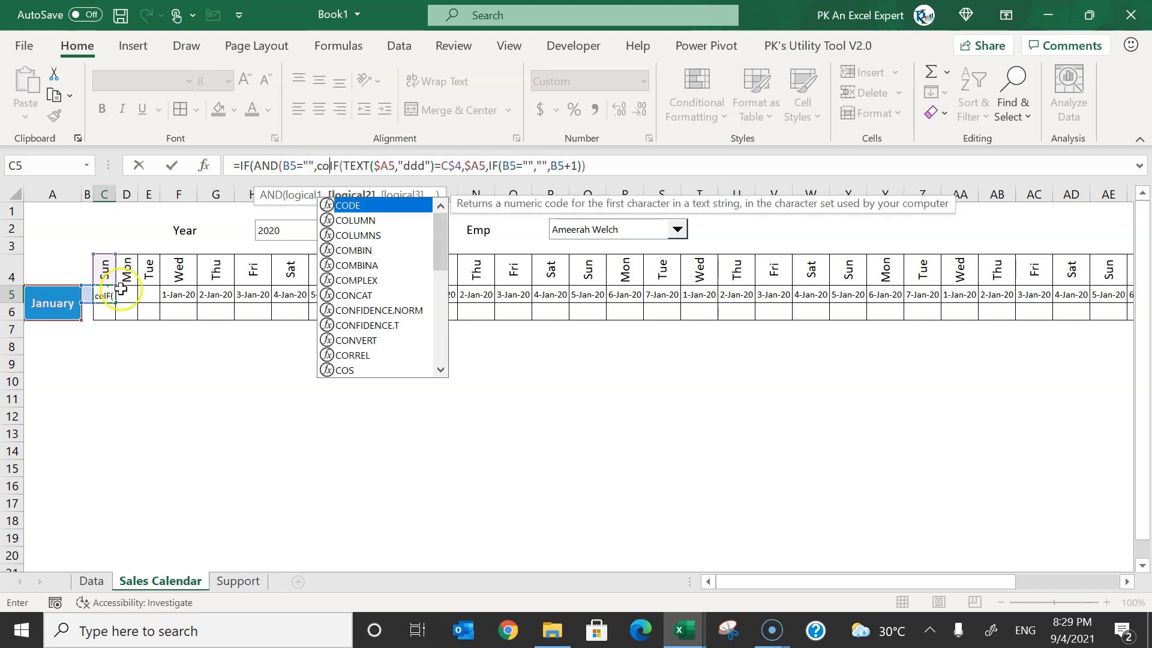
key("Tab")
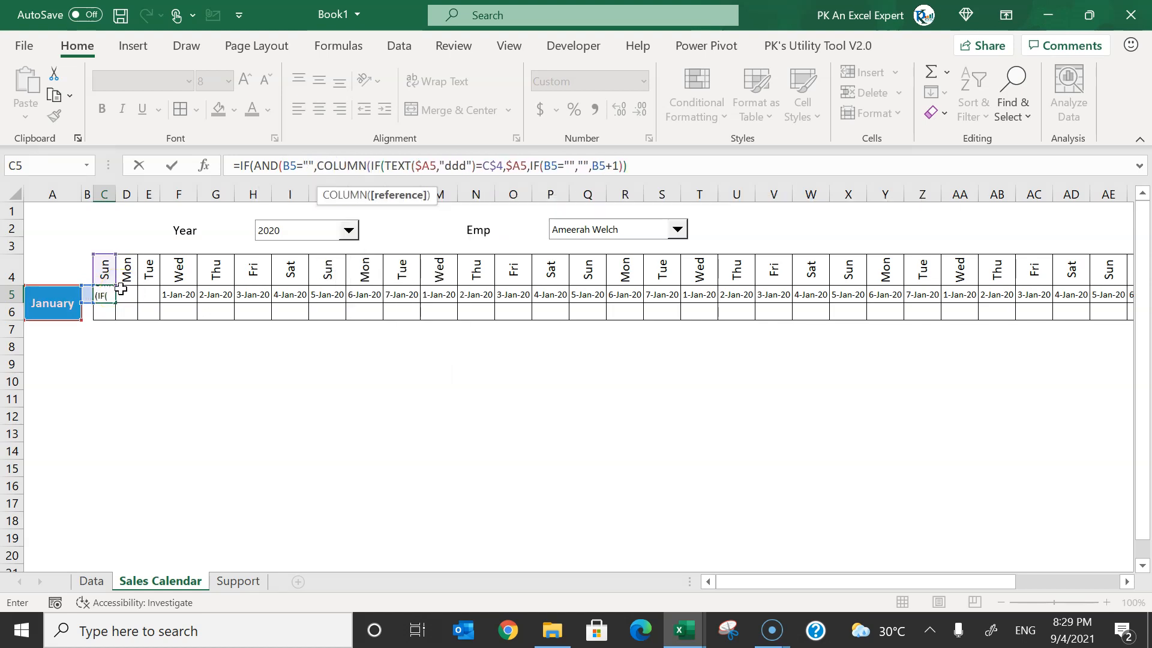
left_click(103, 271)
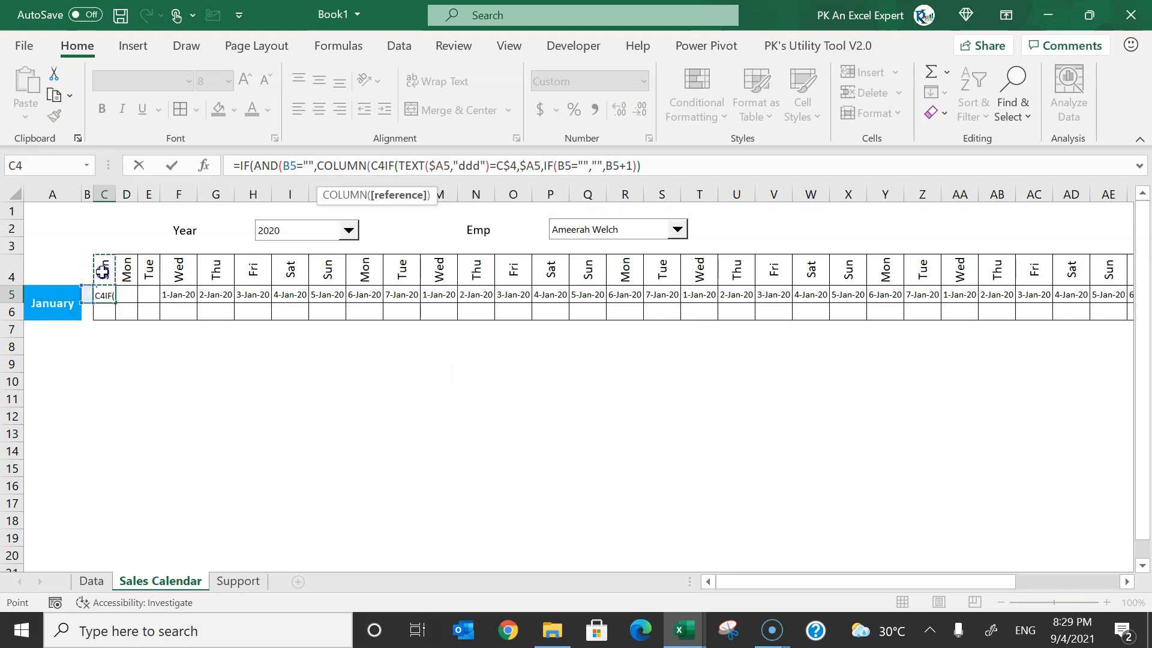
left_click(386, 166)
type(")<=")
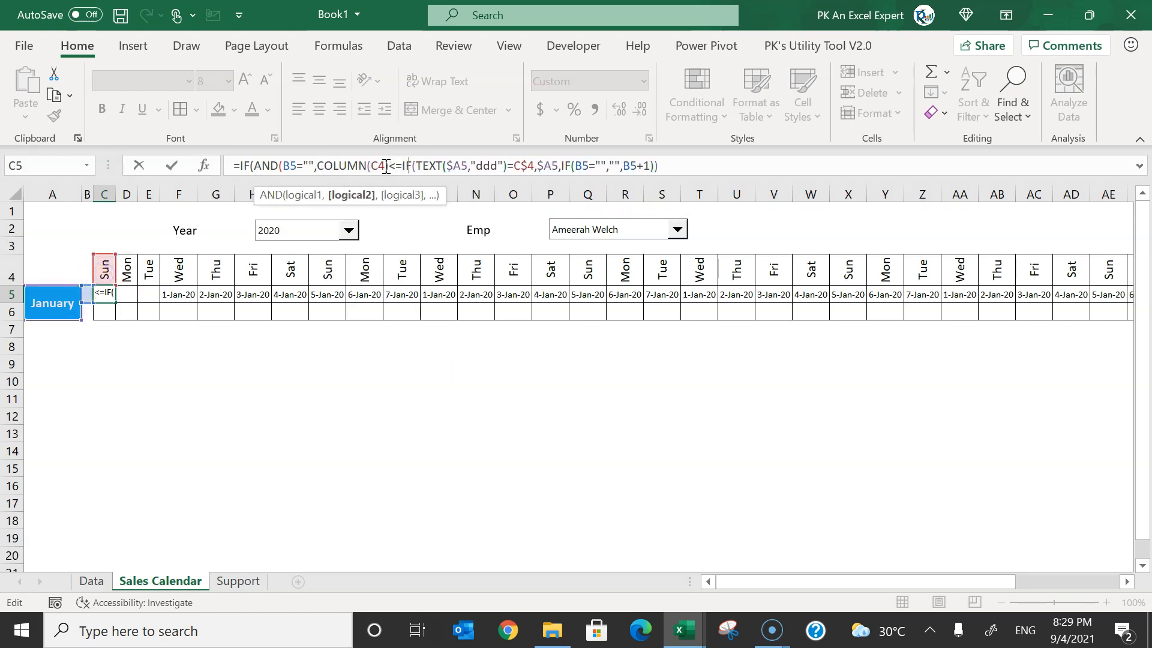
type("9)")
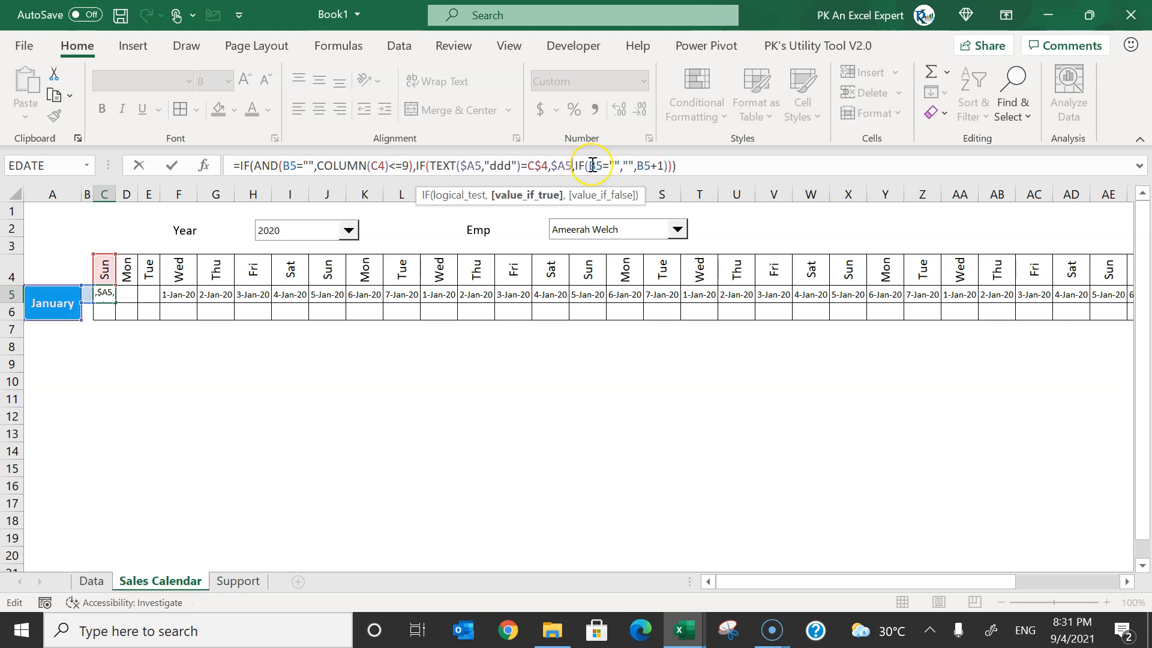
type(",\"\"),")
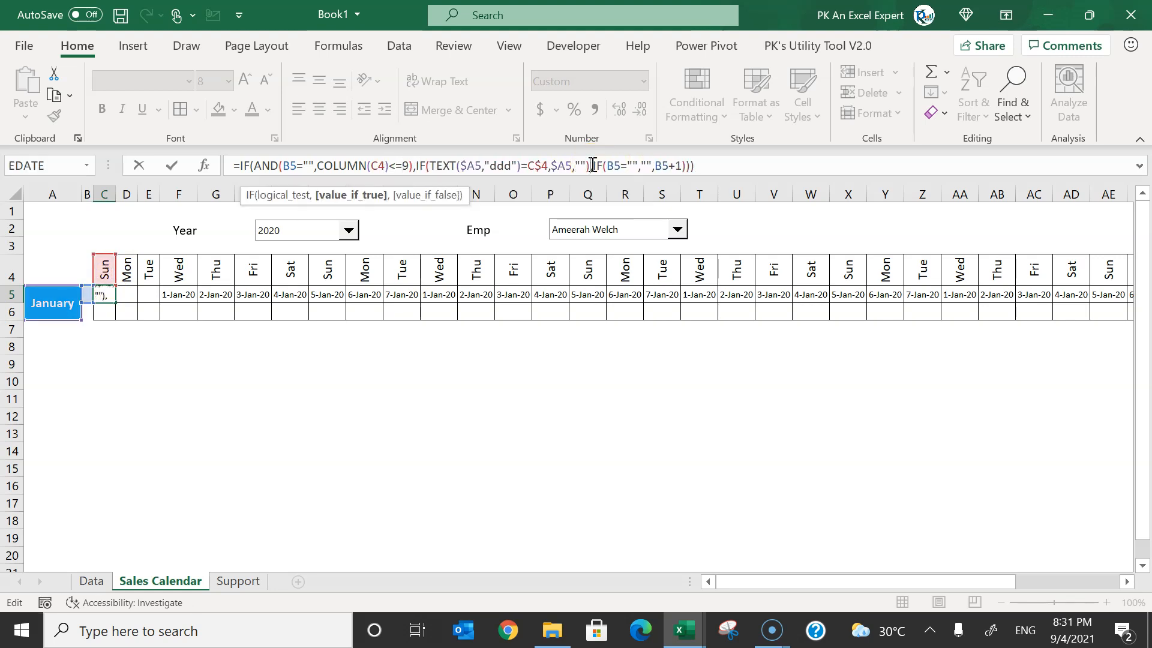
key("Return")
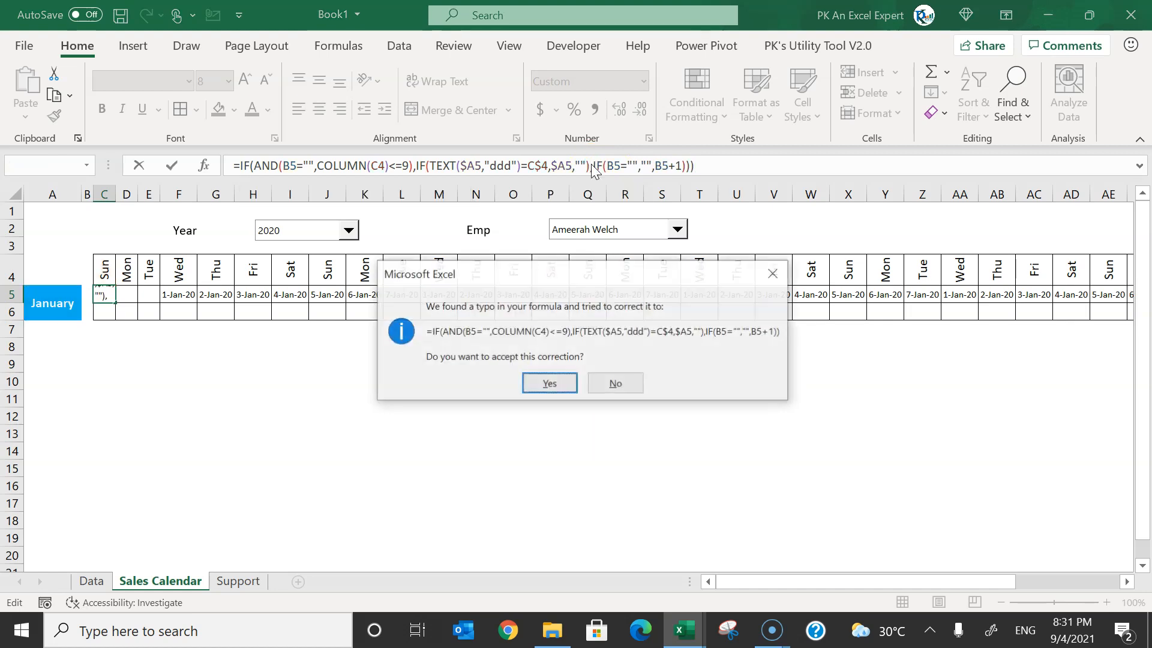
key("Return")
Copy the revised C5 formula across the January date row through AM5.
key("ctrl+c")
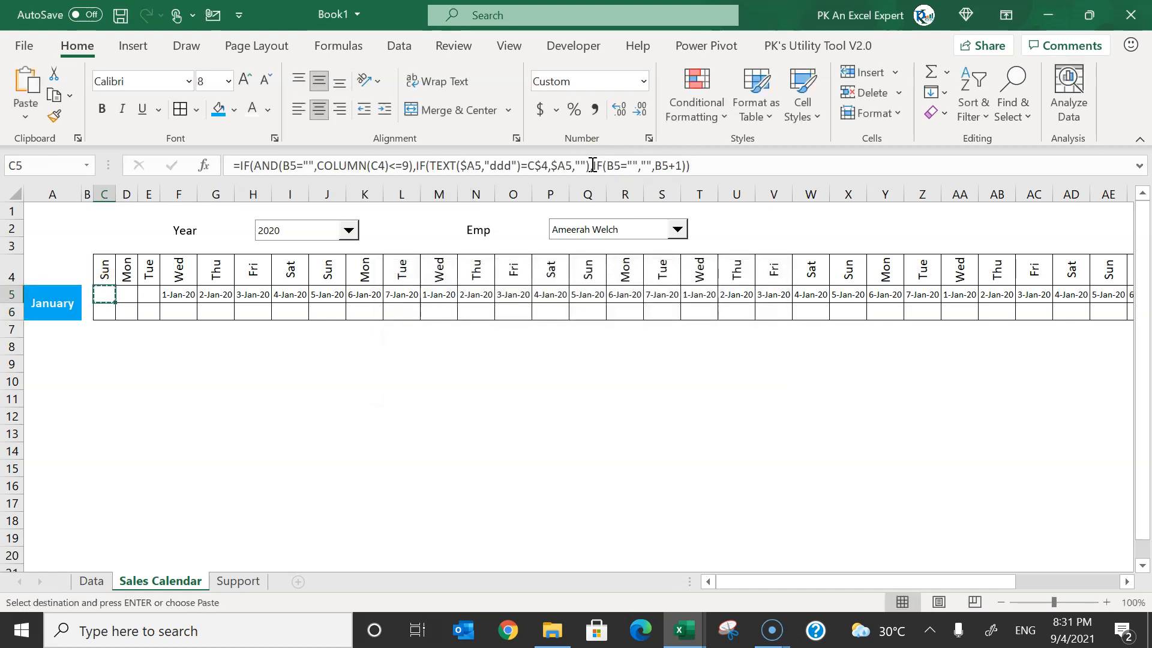
key("ctrl+shift+Right")
key("ctrl+v")
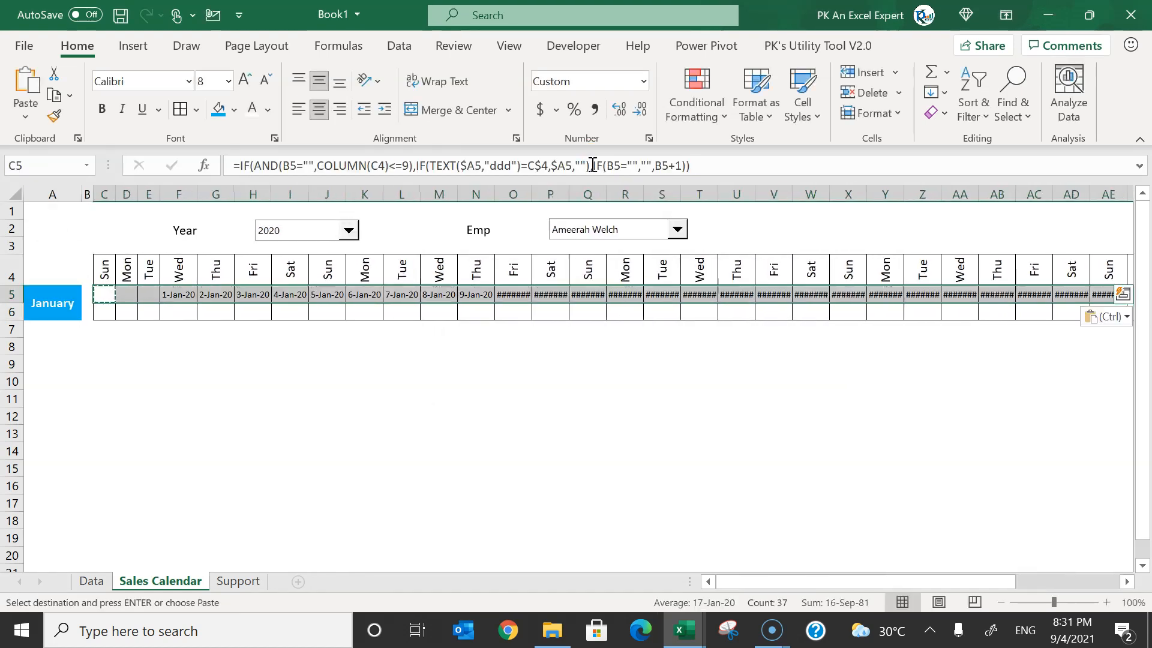
key("Left")
key("Right")
key("Right")
key("Right")
key("Escape")
AutoFit the widths of columns O to AM to the January dates in row 5.
key("Right")
key("Right")
key("Right")
key("Right")
key("Right")
key("Right")
key("Right")
key("Right")
key("Right")
key("Right")
key("Right")
key("Right")
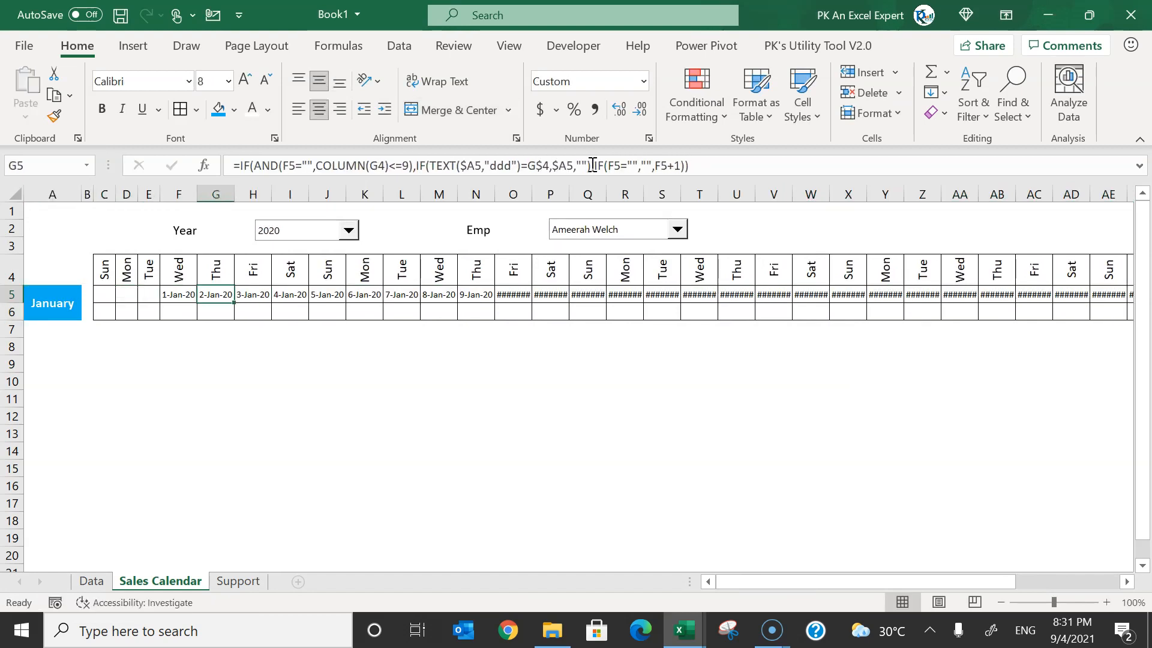
key("Left")
key("Left")
key("shift+Right")
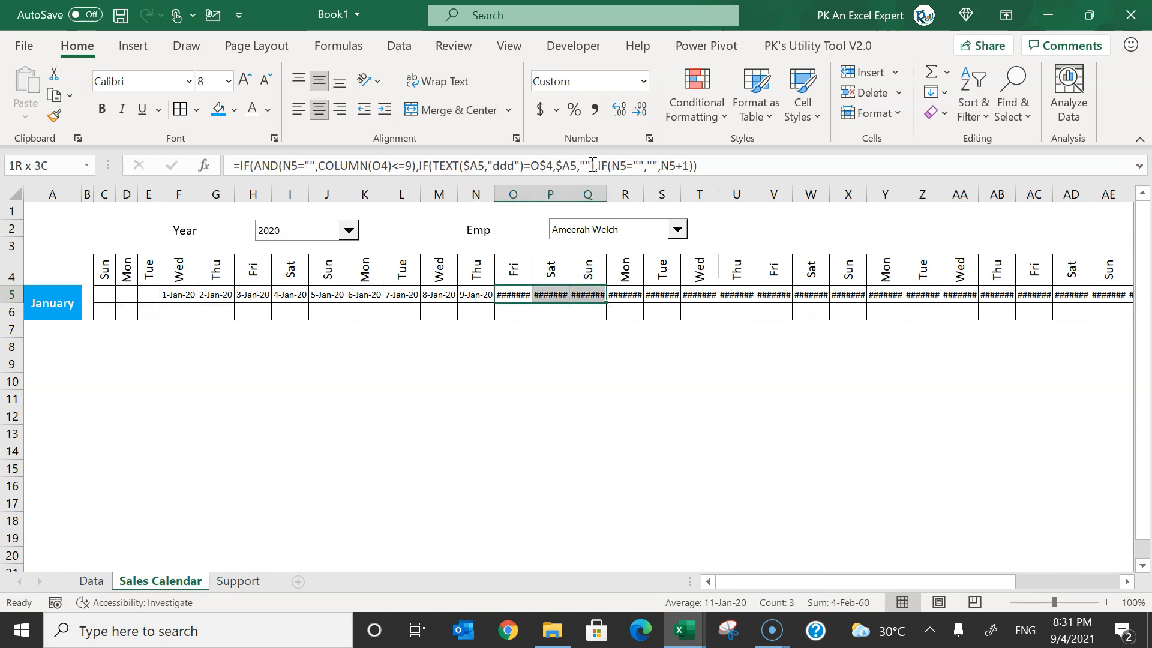
key("ctrl+shift+Right")
key("alt+h")
key("o")
key("i")
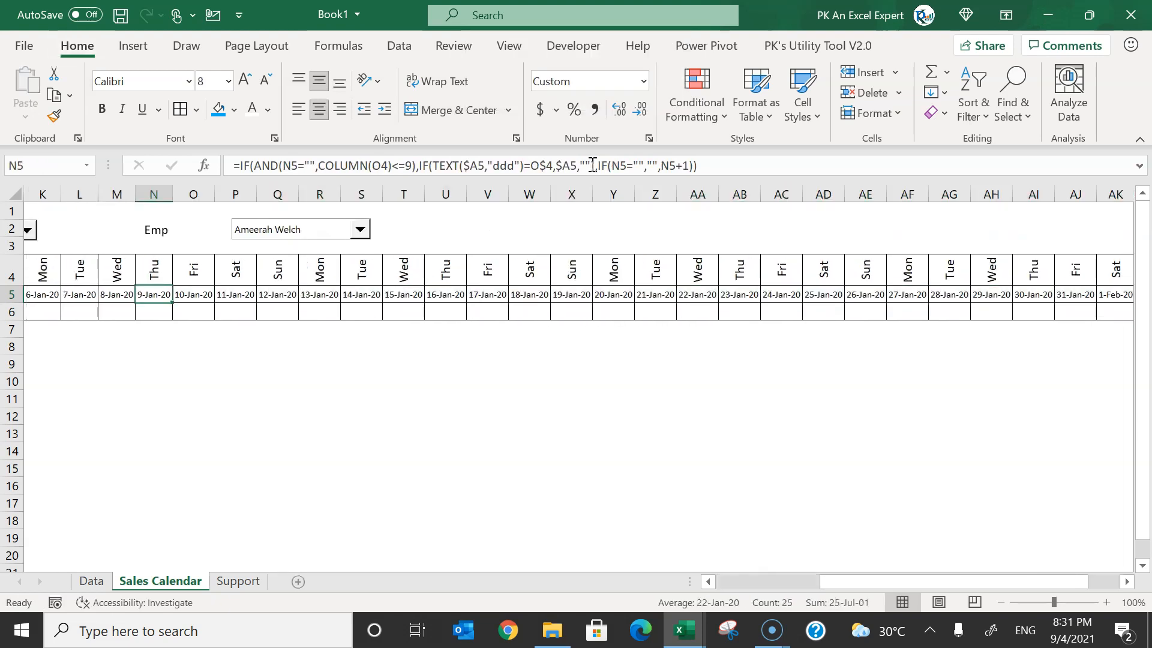
Examine the January date row from column N to AM5 for dates running past the end of the month.
key("Left")
key("Right")
key("Right")
key("Right")
key("Right")
key("Right")
key("Right")
key("Right")
key("Right")
key("Right")
key("Right")
key("Right")
key("Right")
key("Right")
key("Right")
key("Right")
key("Right")
key("Right")
key("Right")
key("Right")
key("Right")
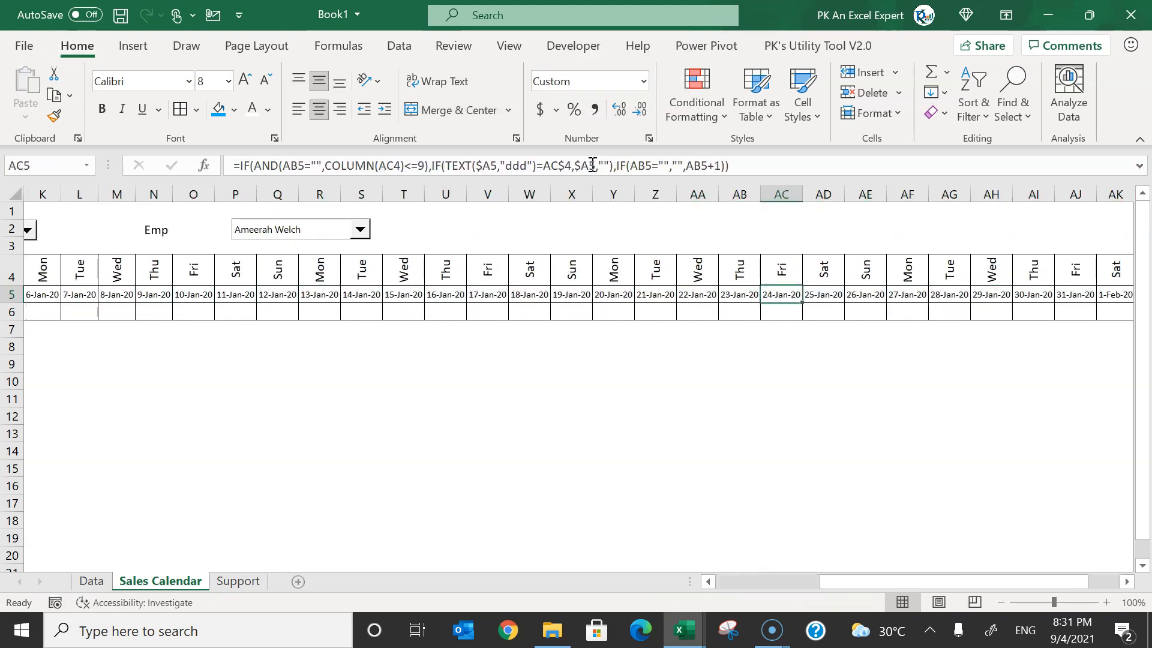
key("Right")
key("Right")
key("Right")
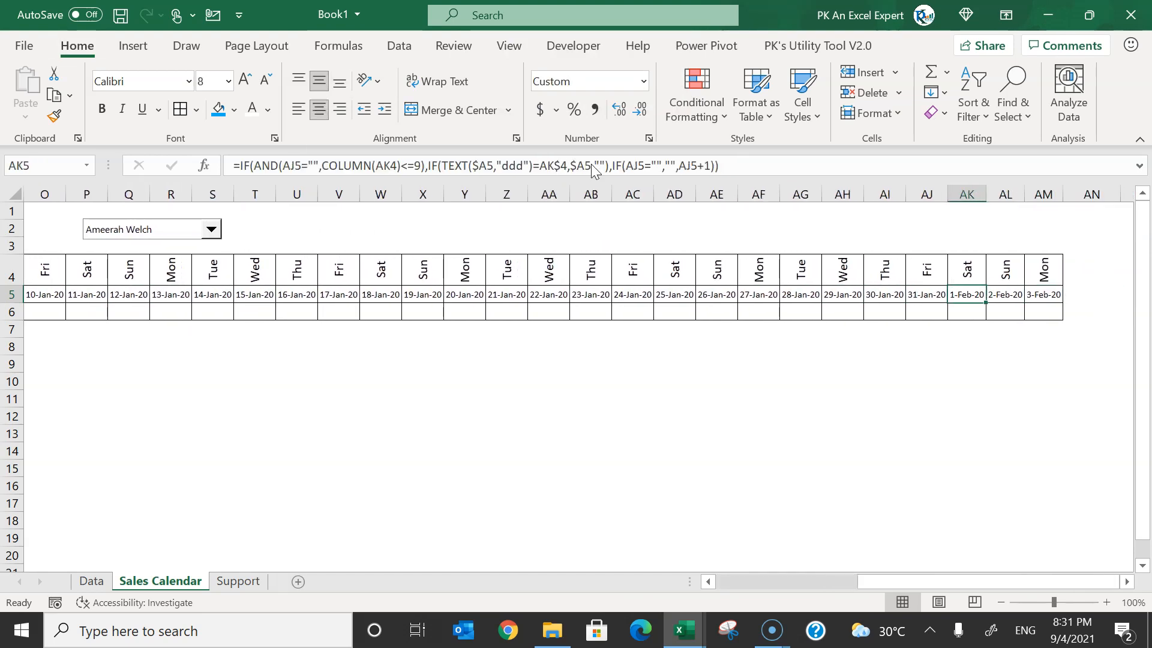
key("shift+Right")
key("shift+Right")
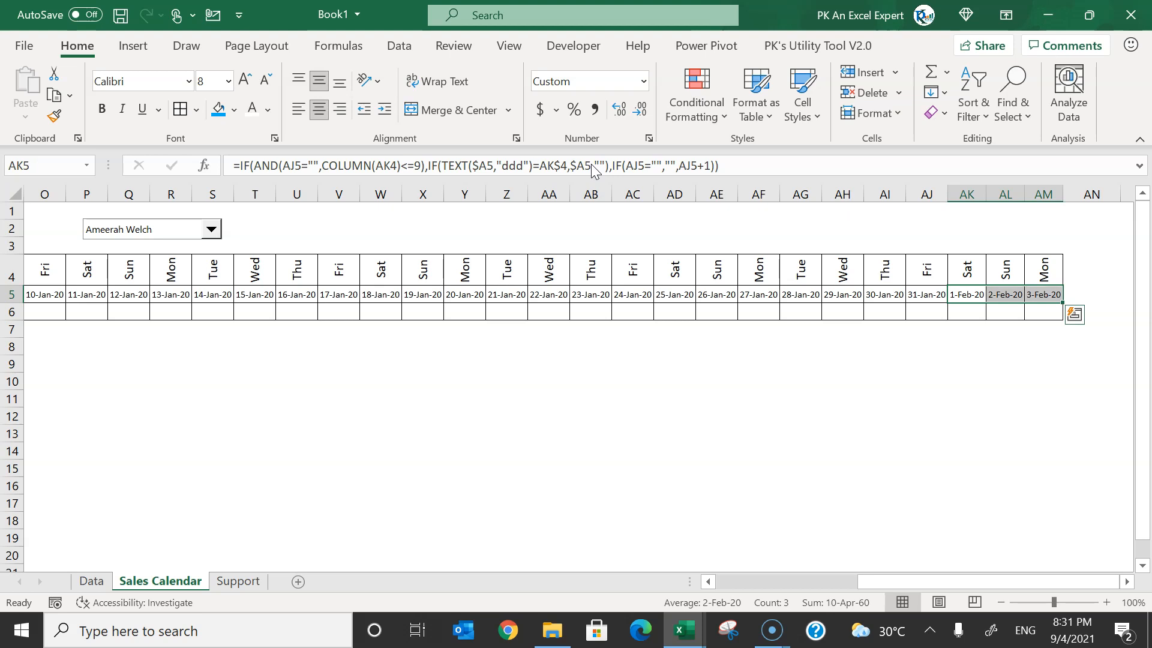
In the C5 formula, replace the final B5+1 with IF(EOMONTH(B5,0)>B5+1,B5+1,"") so dates stop at the month's end.
key("ctrl+Left")
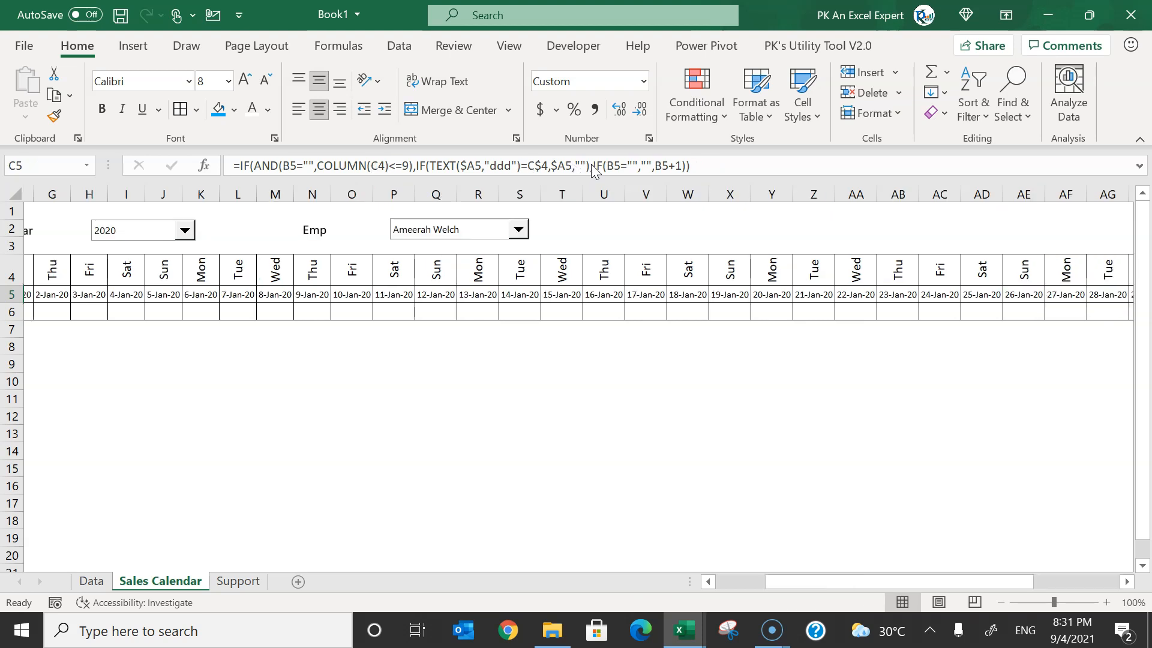
key("Right")
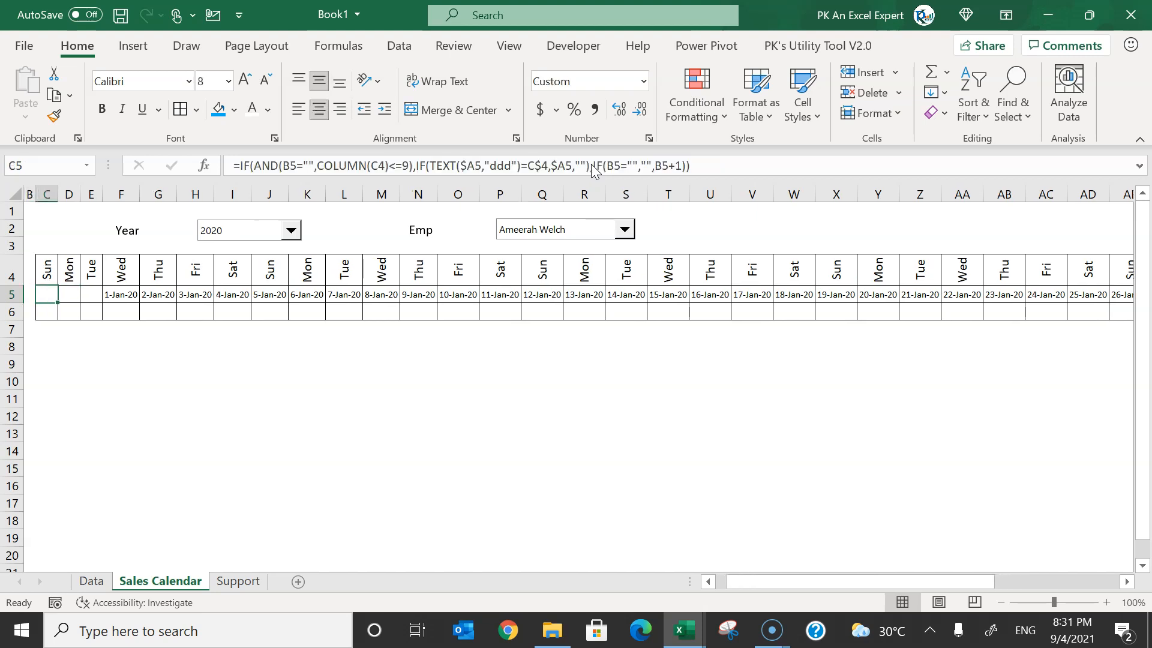
left_click_drag(655, 165, 679, 165)
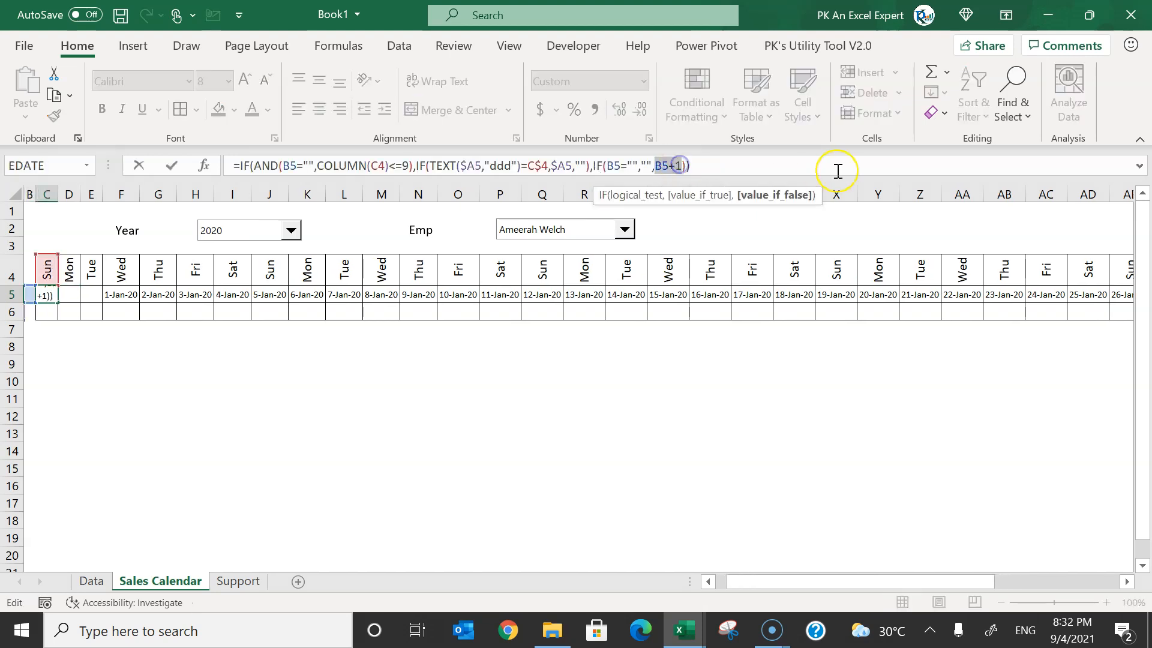
key("ctrl+x")
type("IF(")
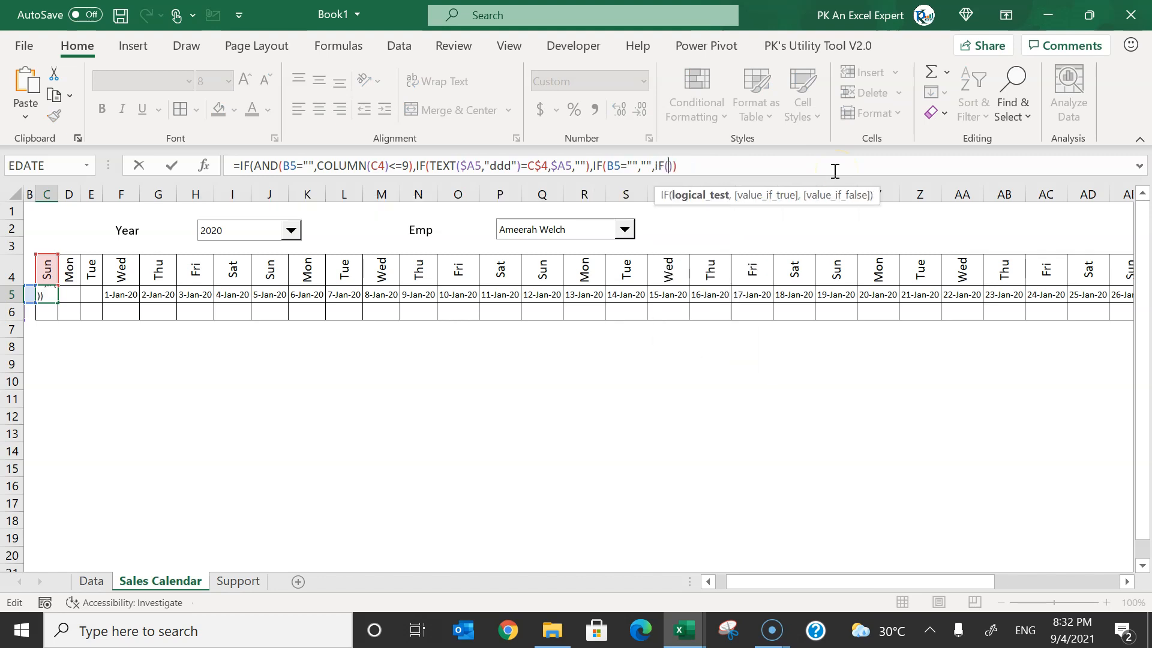
type("eo")
key("Tab")
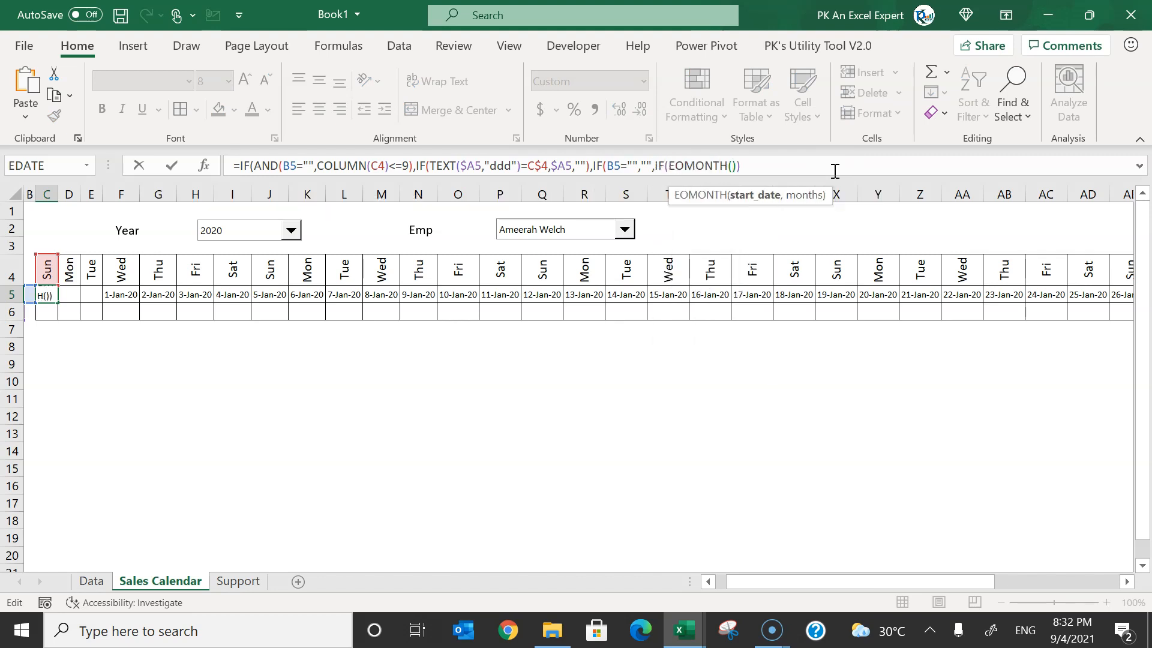
key("Left")
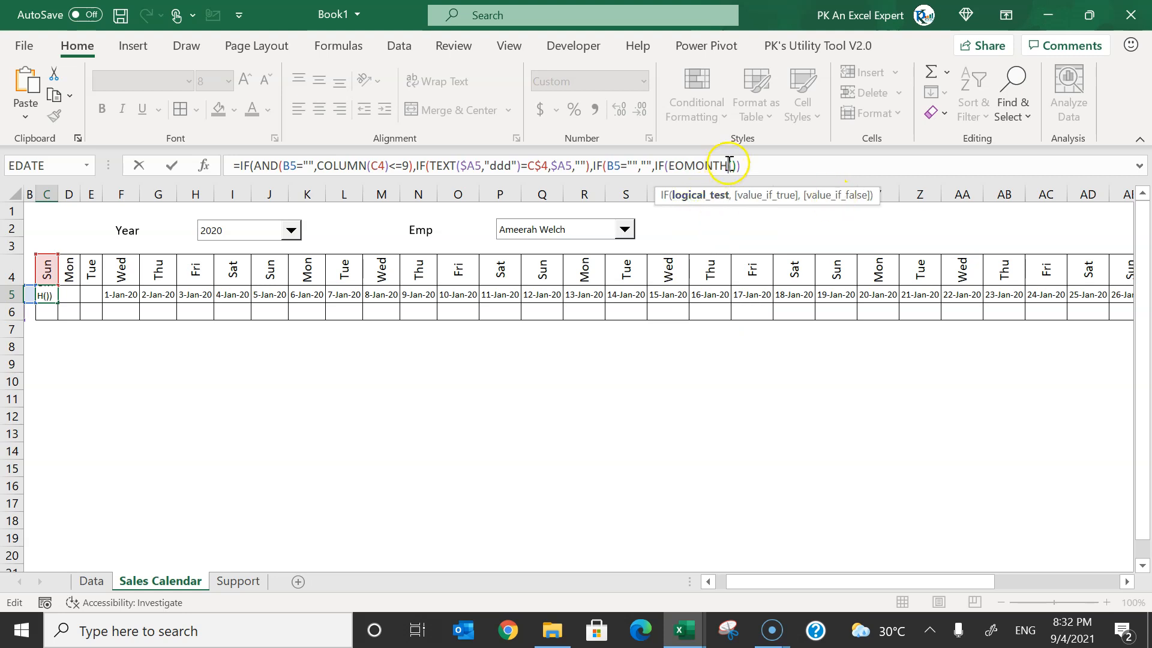
key("Right")
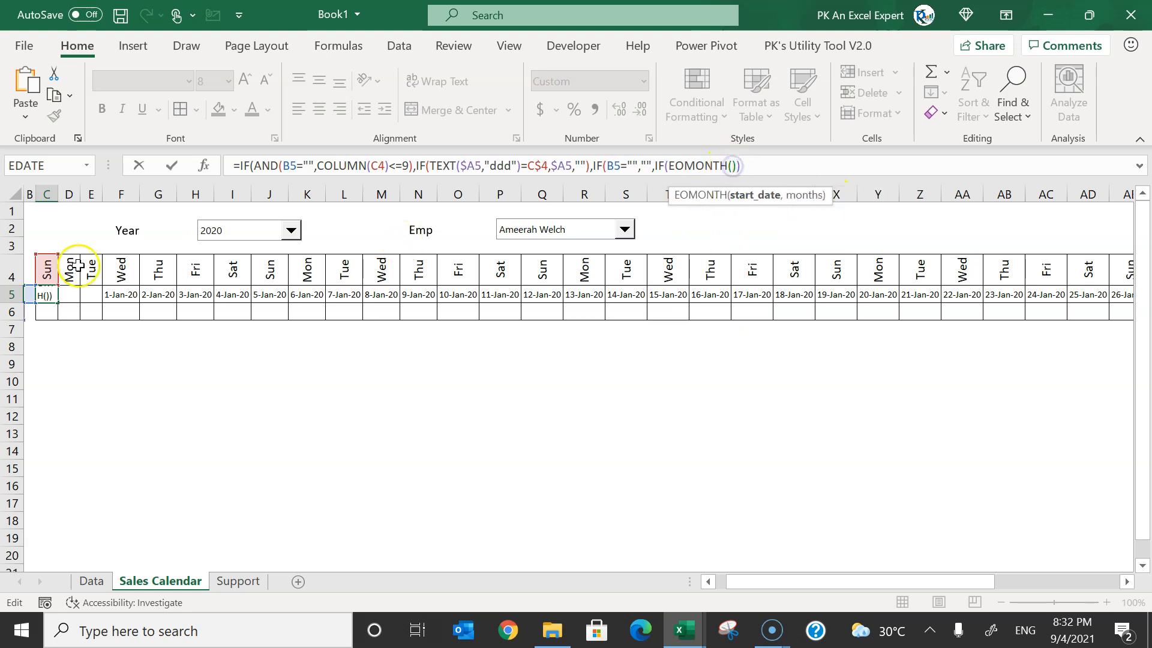
left_click(30, 294)
type(",0)>B5+1")
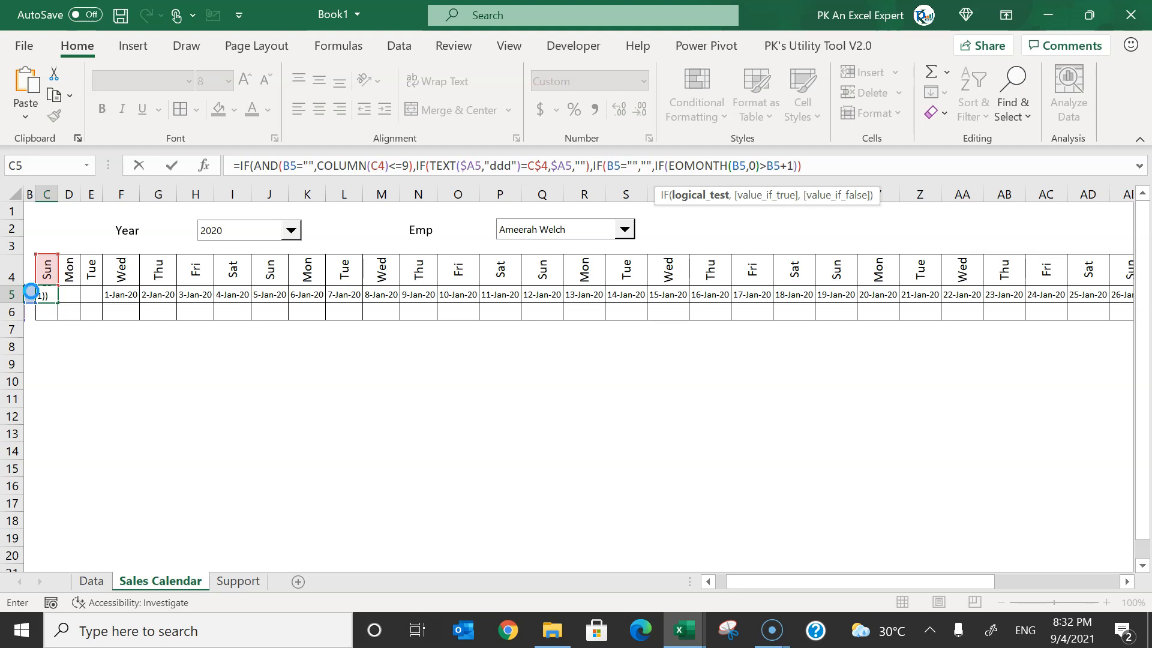
type(",B5+1")
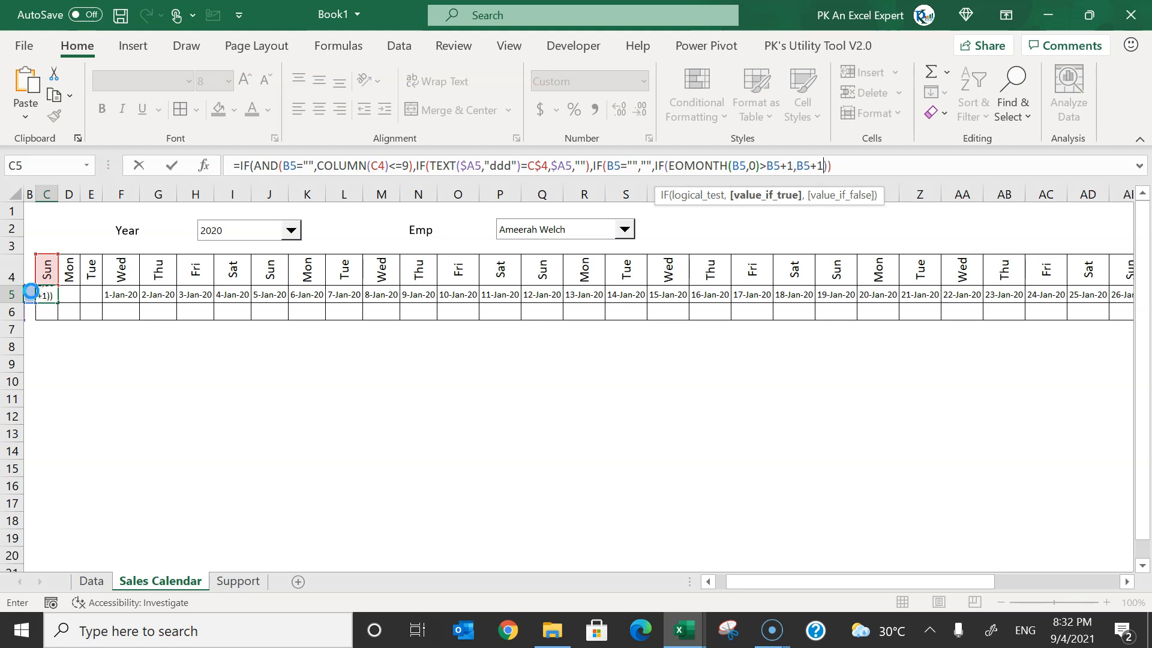
type(",")
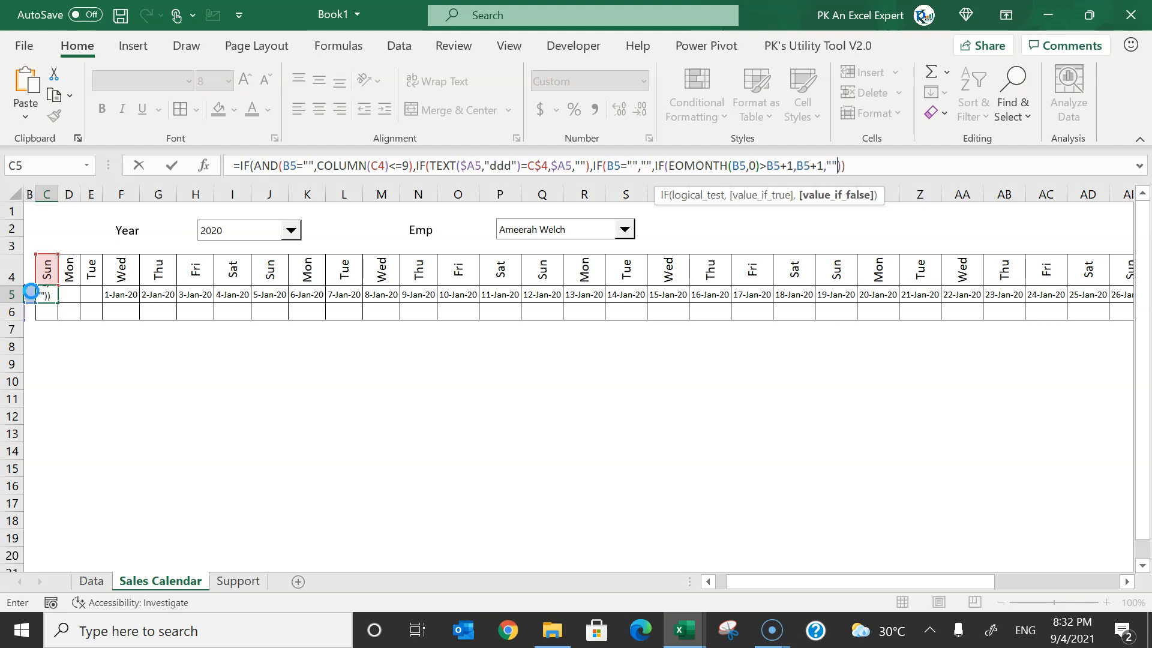
type("\"\"))")
key("Return")
key("Return")
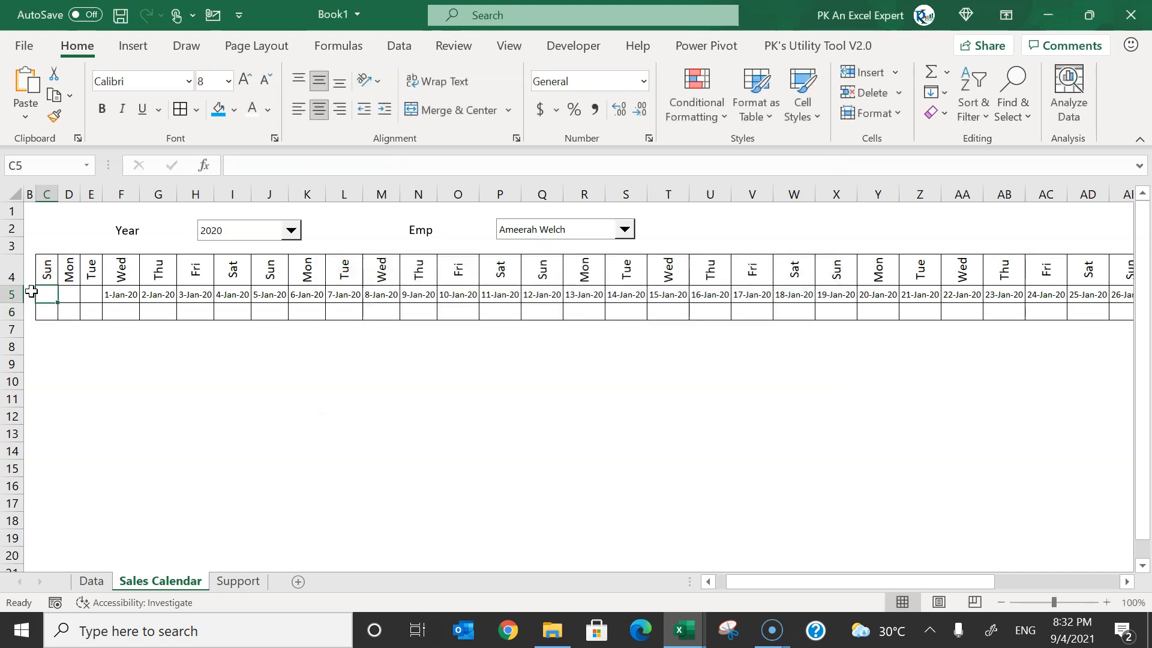
Copy the C5 formula with the EOMONTH check across the January date row through AM5.
key("ctrl+c")
key("ctrl+shift+Right")
key("ctrl+v")
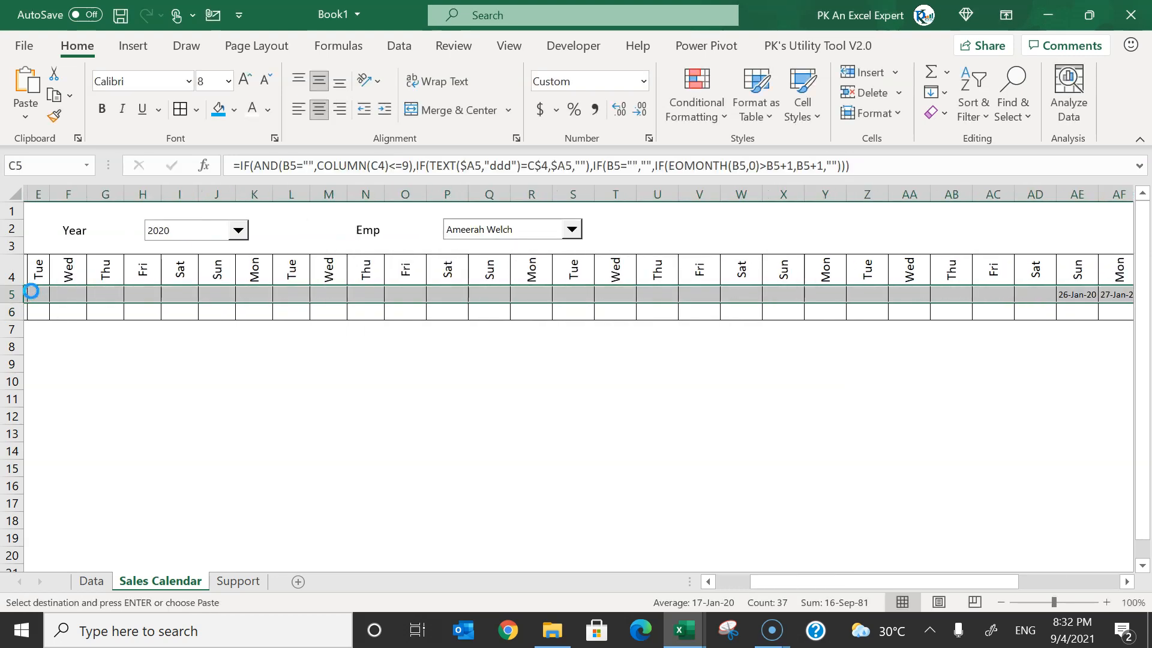
key("Right")
key("Escape")
Check the January dates along row 5 up to the last days of the month in column AI.
key("Right")
key("Right")
key("Right")
key("Right")
key("Right")
key("Right")
key("Right")
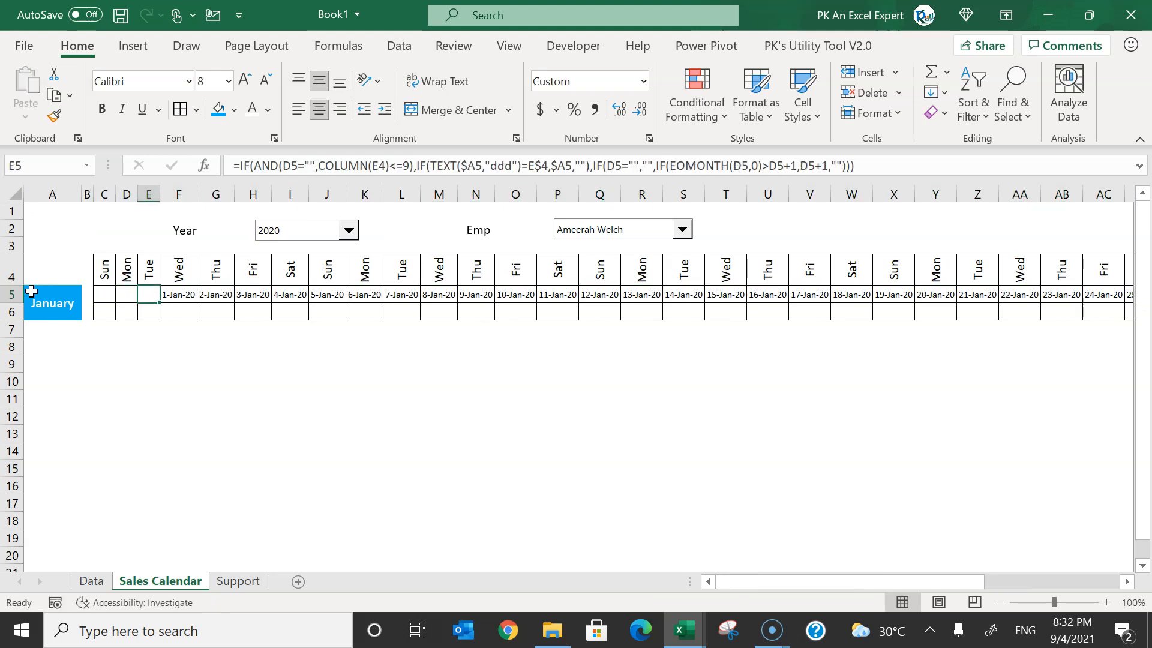
key("Right")
key("Right")
key("Right")
key("Right")
key("Right")
key("Right")
key("Right")
key("Right")
key("Right")
key("Right")
key("Right")
key("Right")
key("Right")
key("Right")
key("Right")
key("Right")
key("Right")
key("Right")
key("Right")
key("Right")
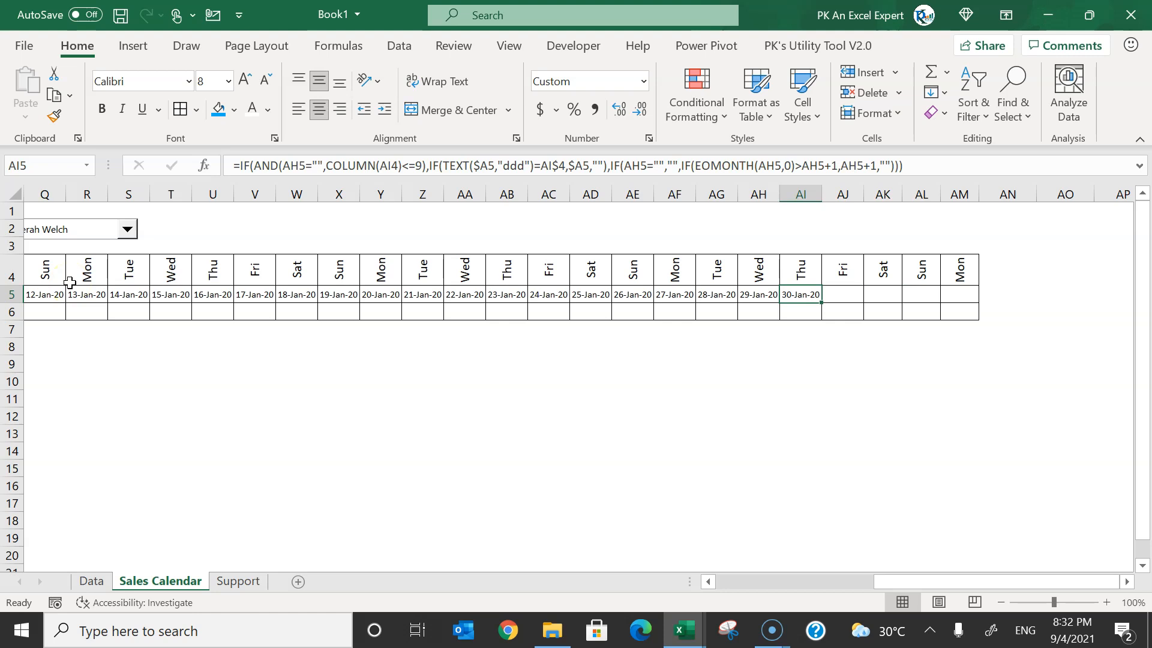
Change the EOMONTH comparison in the AJ5 formula from > to >= so the month's last day is included.
left_click(849, 297)
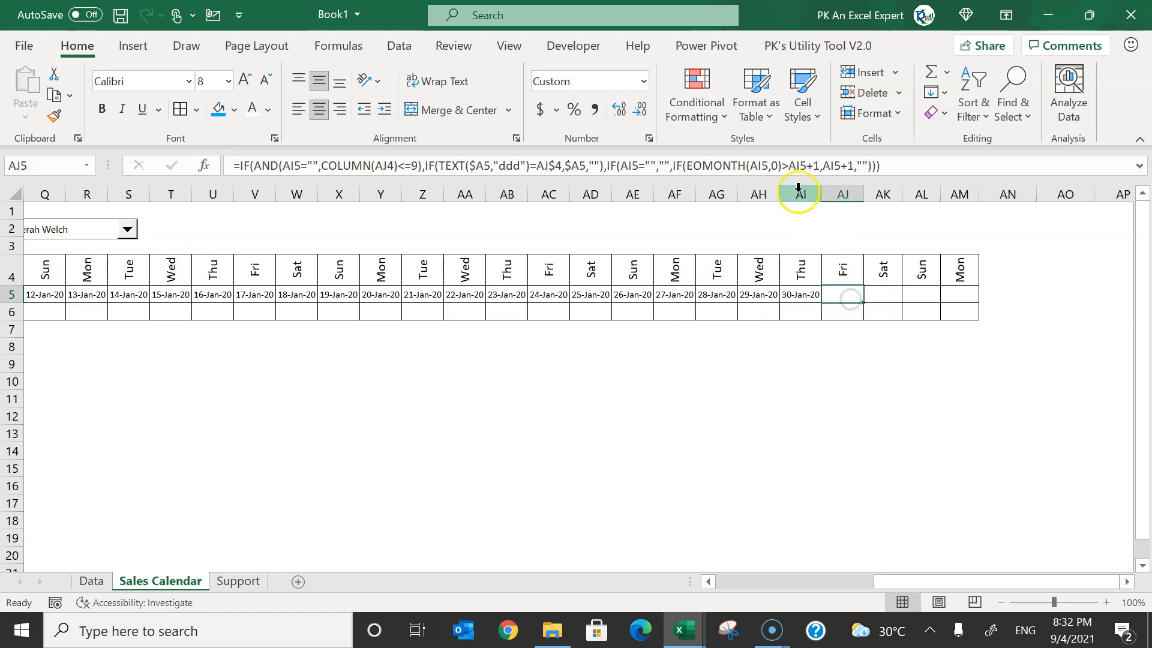
left_click(786, 165)
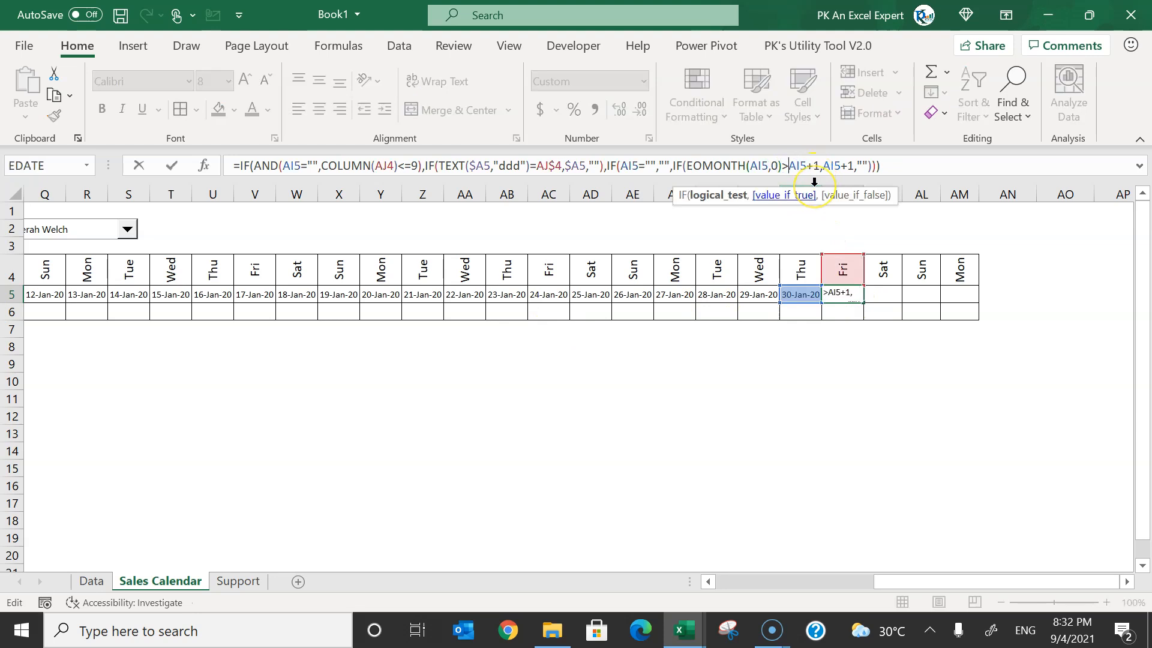
type("=")
key("ctrl+Return")
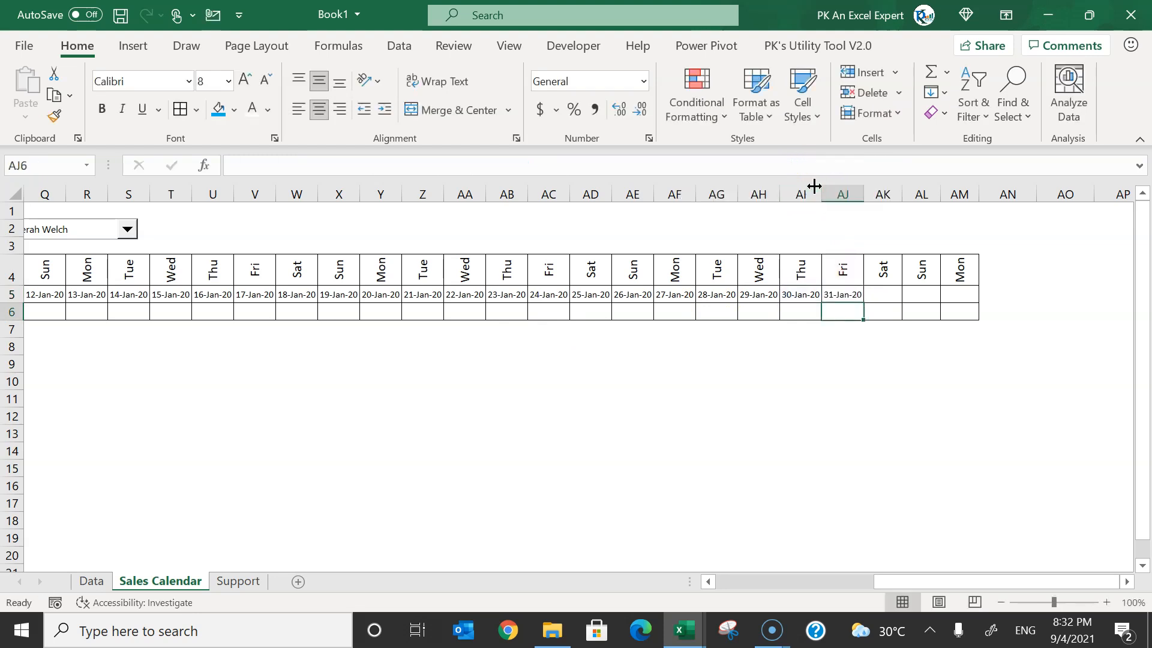
Change the EOMONTH comparison in the C5 formula from > to >= so the month's last day is included.
key("ctrl+Left")
key("Left")
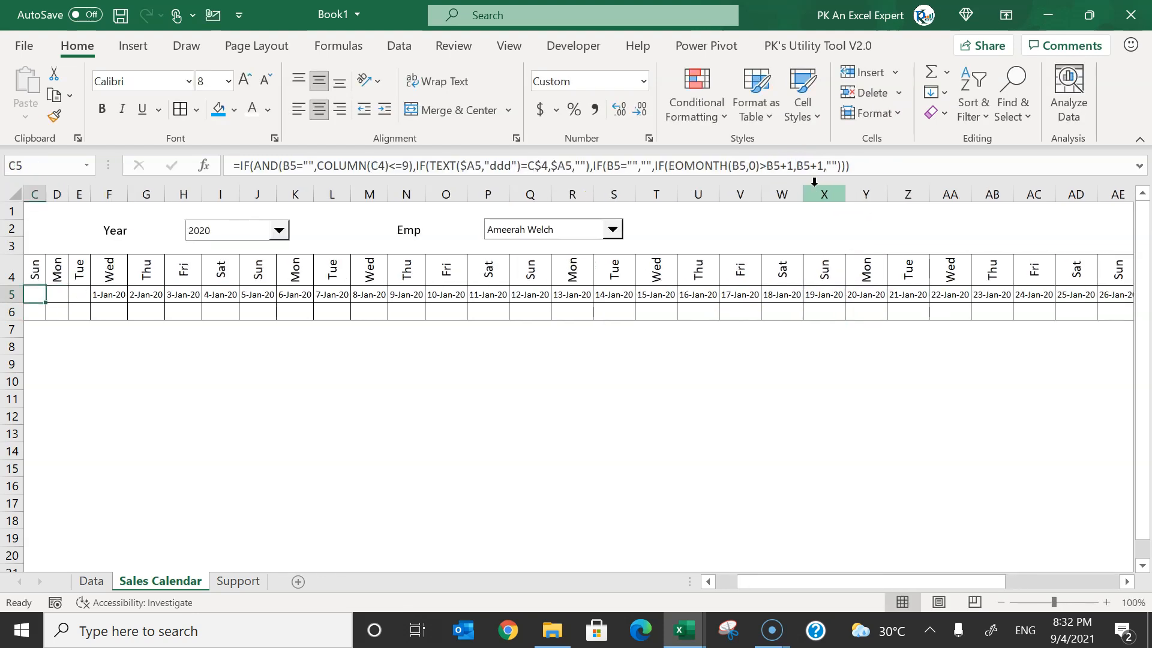
left_click(768, 165)
type("=")
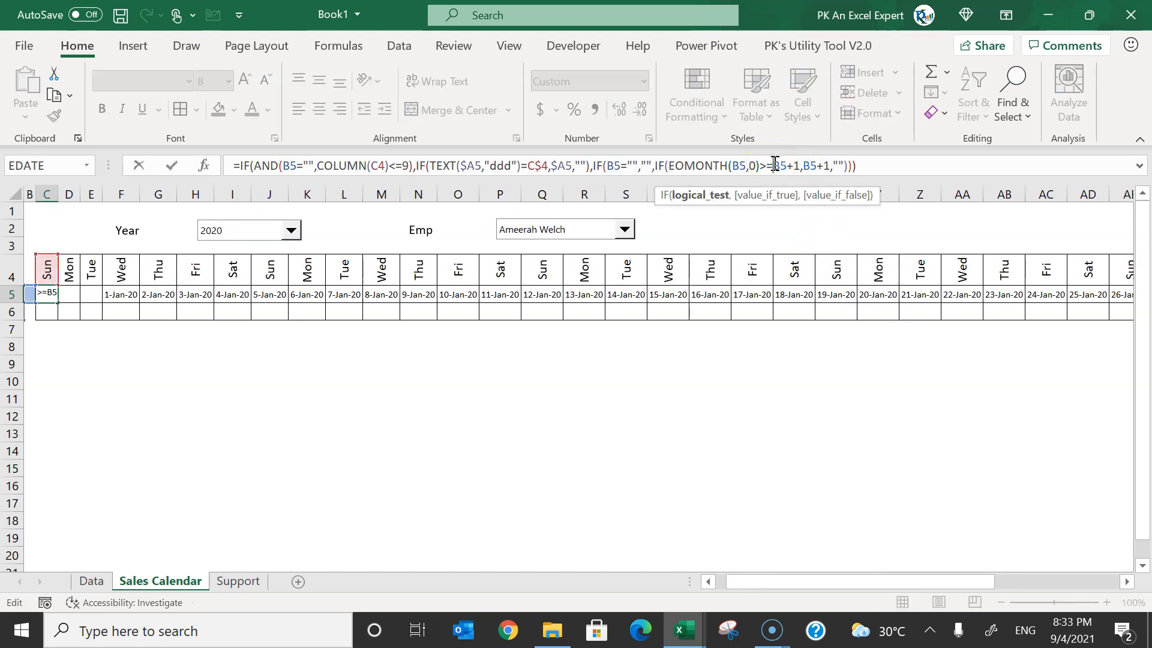
key("ctrl+Return")
Copy the corrected C5 formula across the January date row through AM5.
key("ctrl+c")
key("ctrl+shift+Right")
key("ctrl+v")
key("Left")
key("Right")
key("Escape")
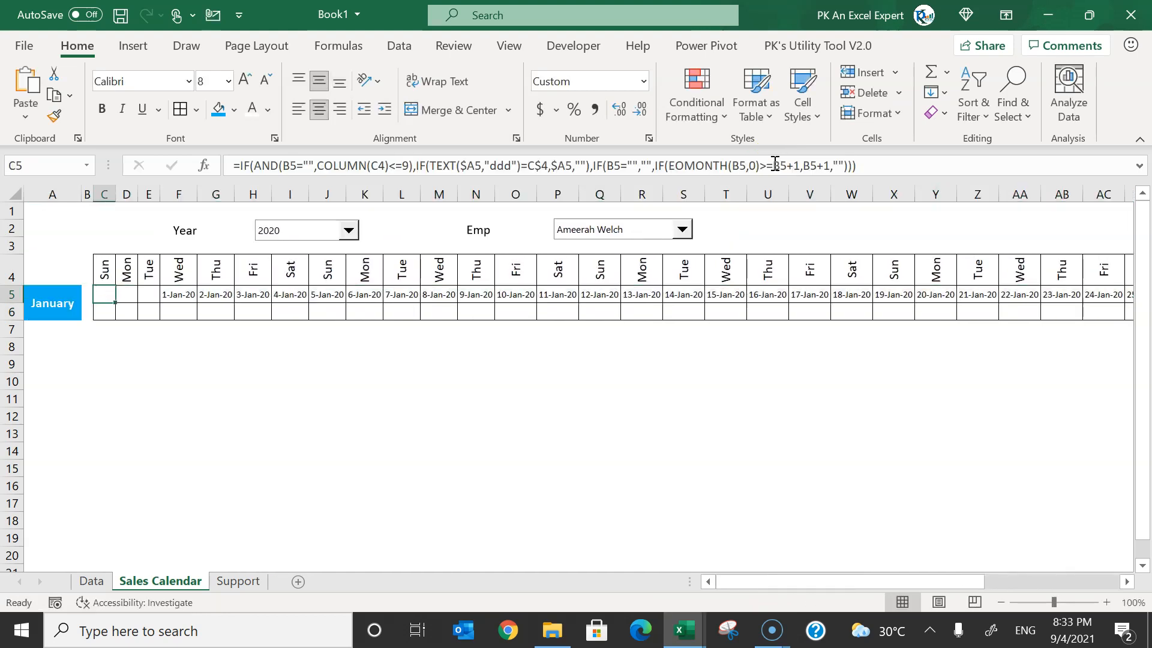
key("ctrl+Right")
key("ctrl+Left")
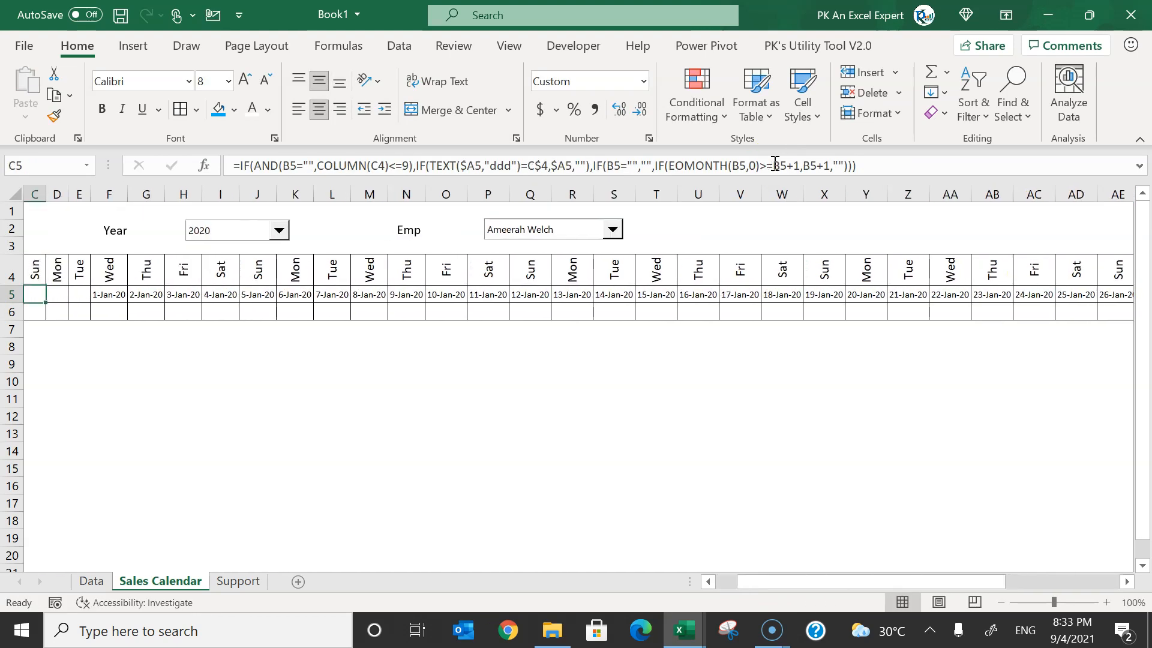
Test the January dates with Year set to 2019, and leave the Year on 2021.
key("Left")
key("Left")
key("Right")
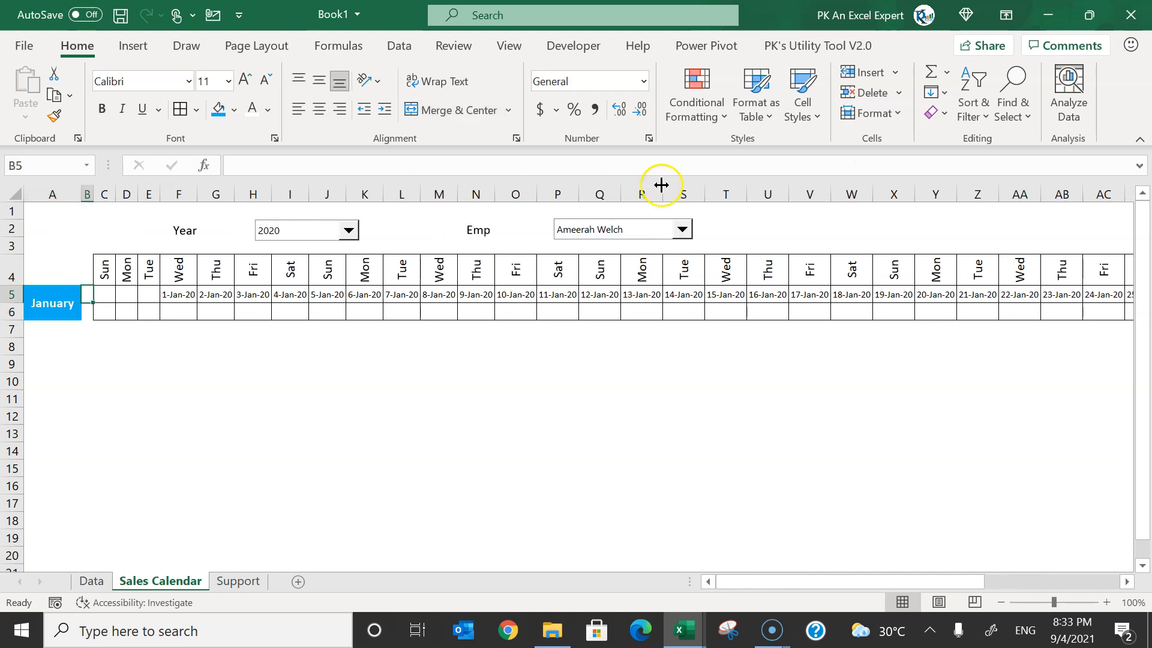
left_click(348, 230)
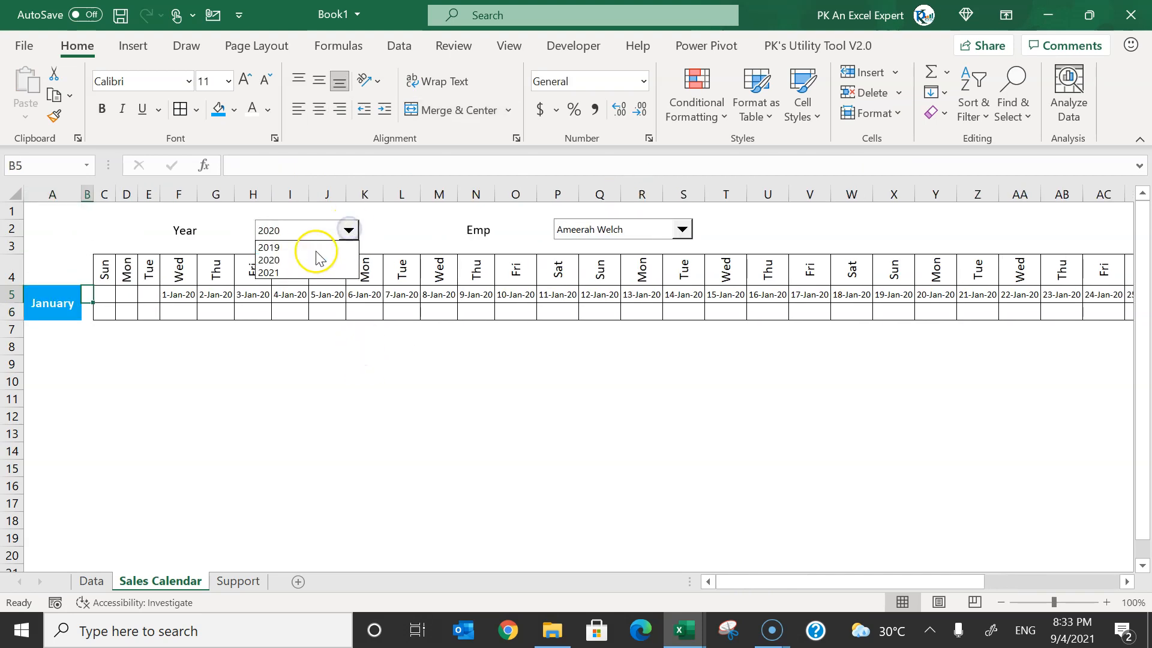
left_click(316, 246)
left_click(148, 295)
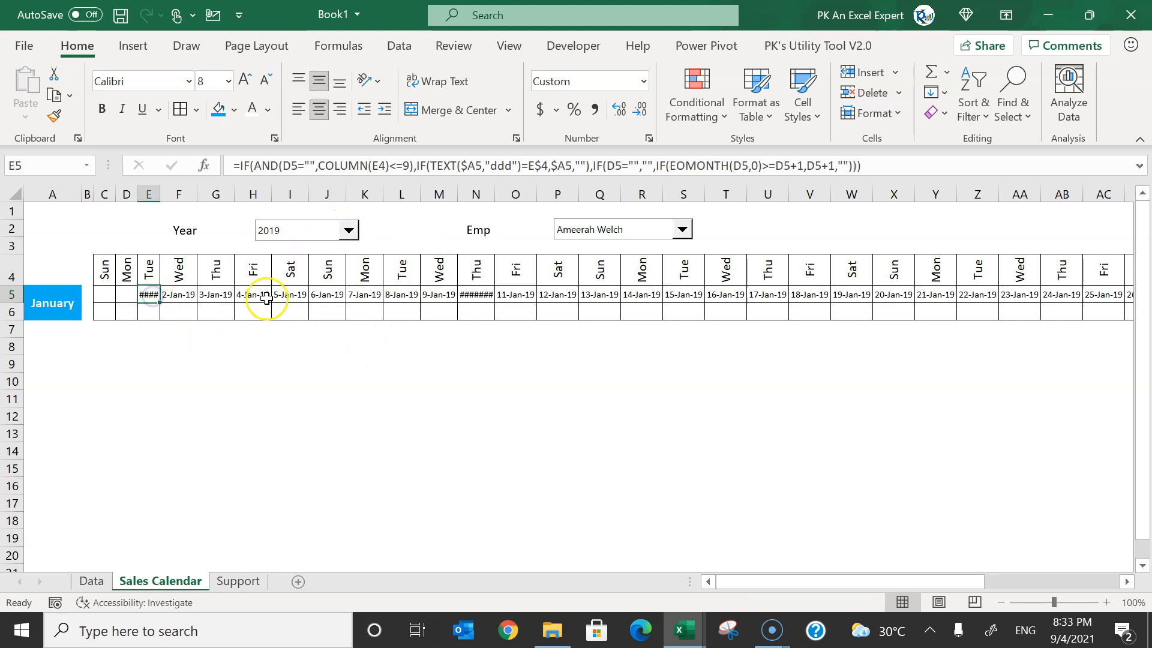
left_click(348, 230)
left_click(327, 266)
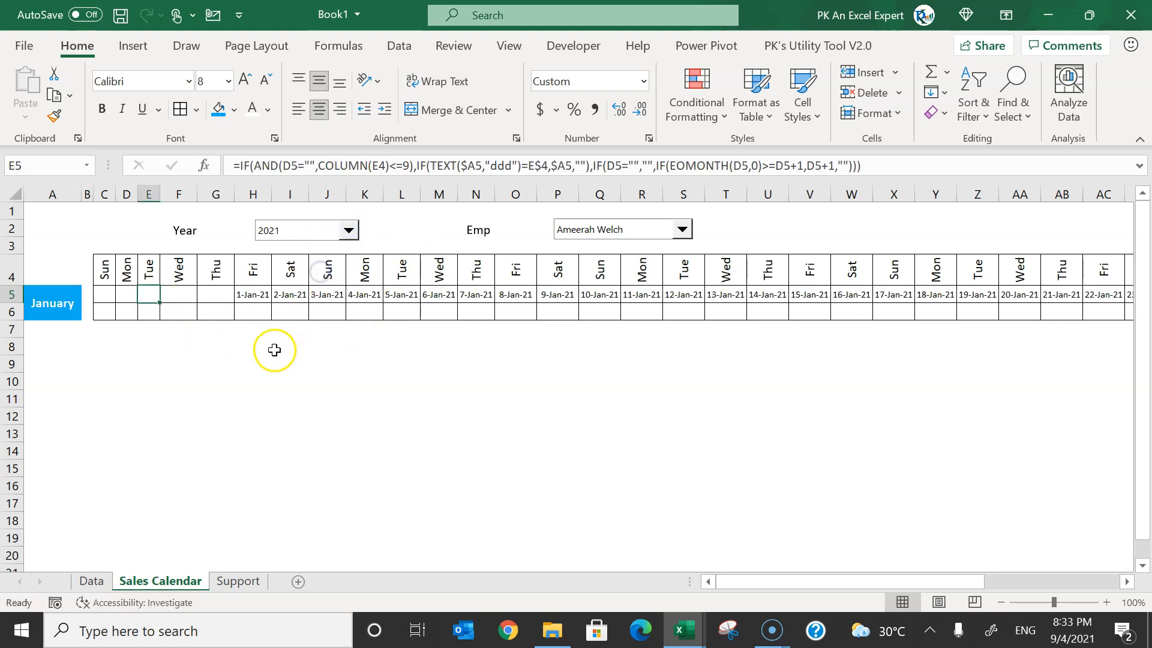
left_click(260, 297)
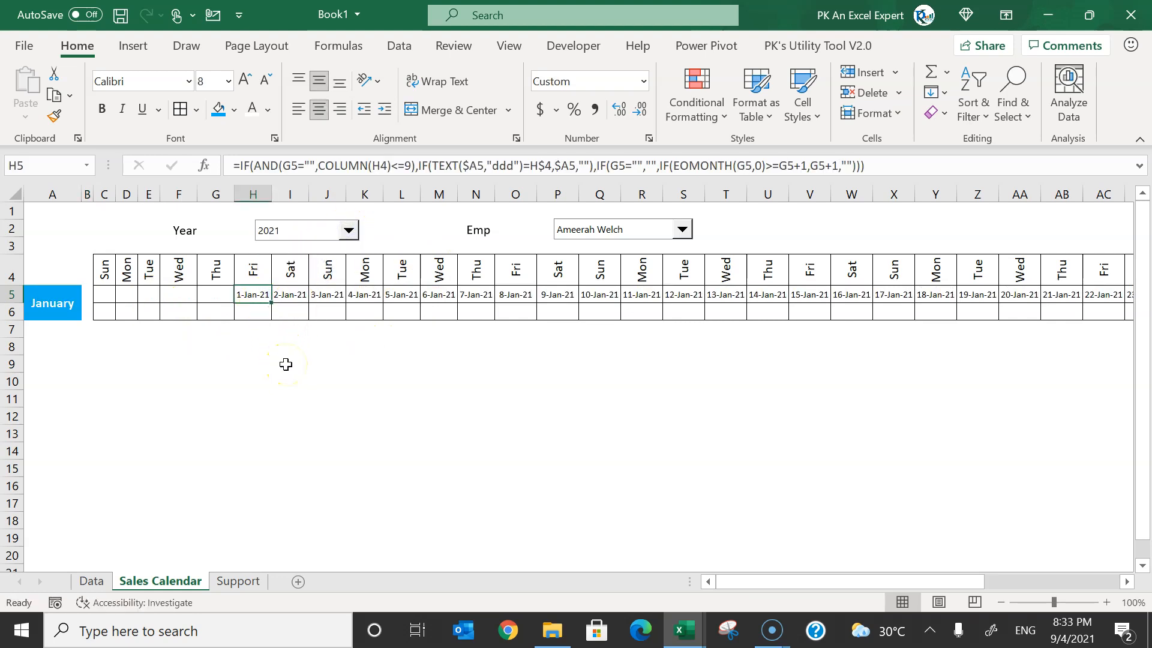
Give the January date cells C5:AM5 the custom number format d so only the day number shows.
key("Home")
key("Right")
key("Right")
key("ctrl+shift+Right")
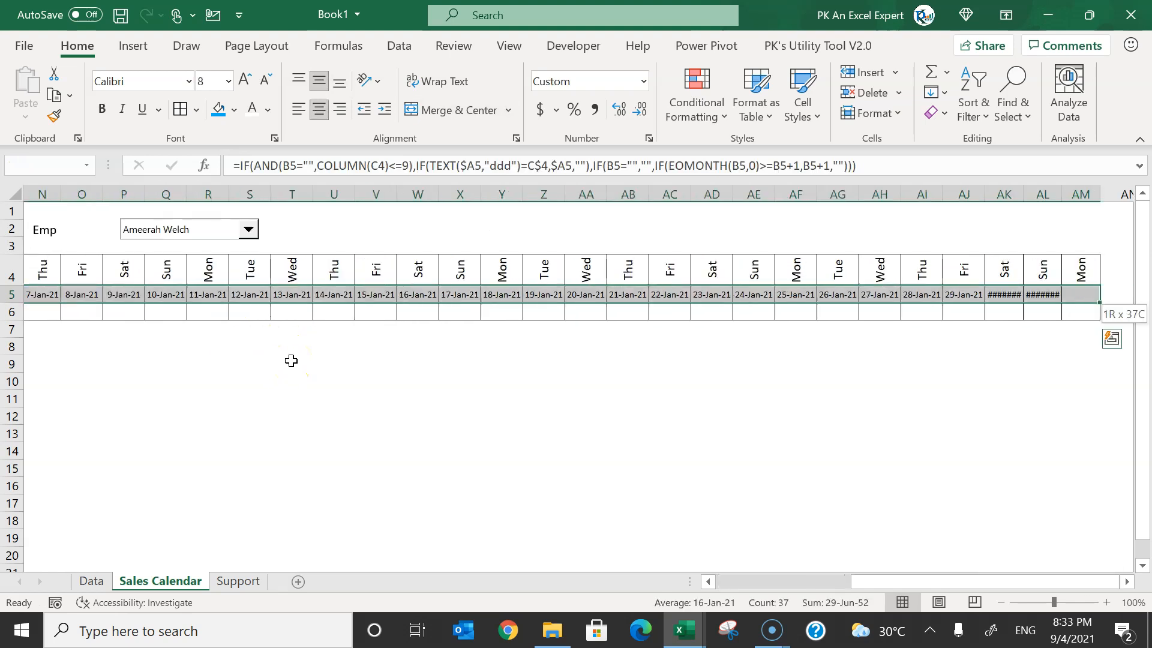
right_click(427, 293)
left_click(536, 517)
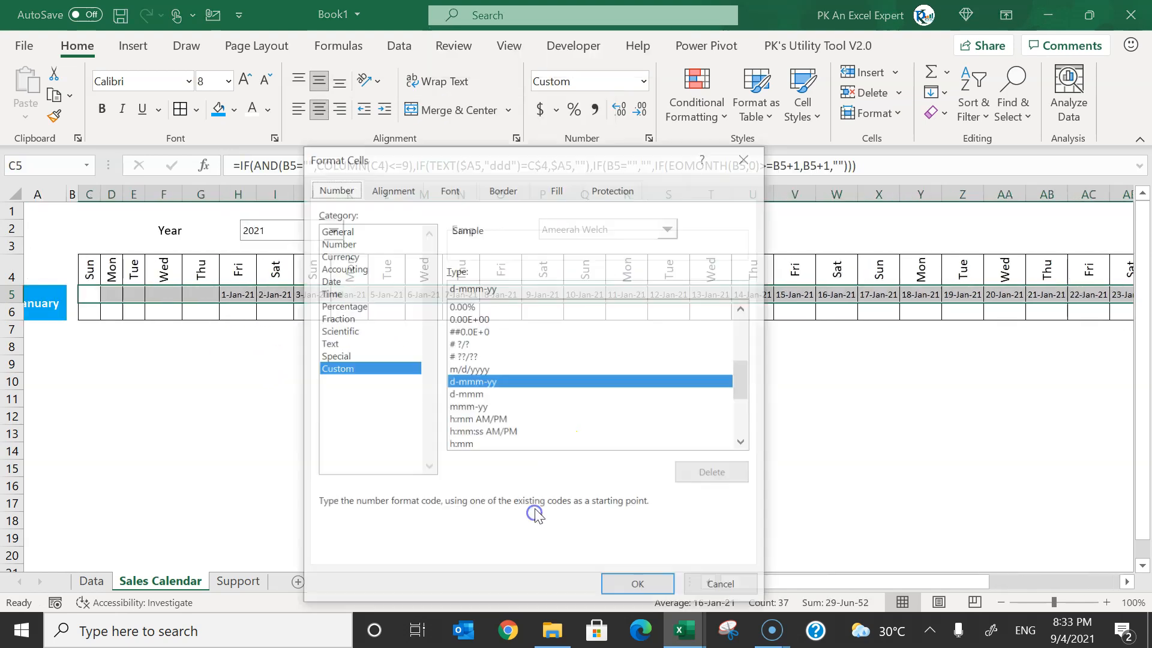
left_click_drag(515, 293, 438, 289)
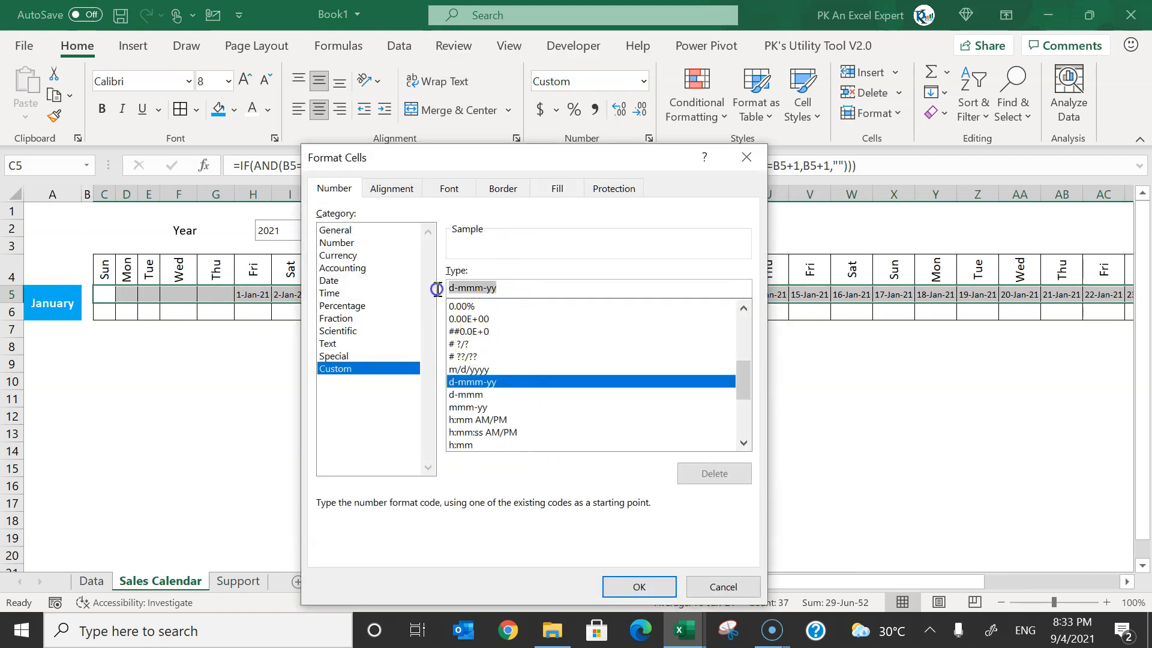
type("2")
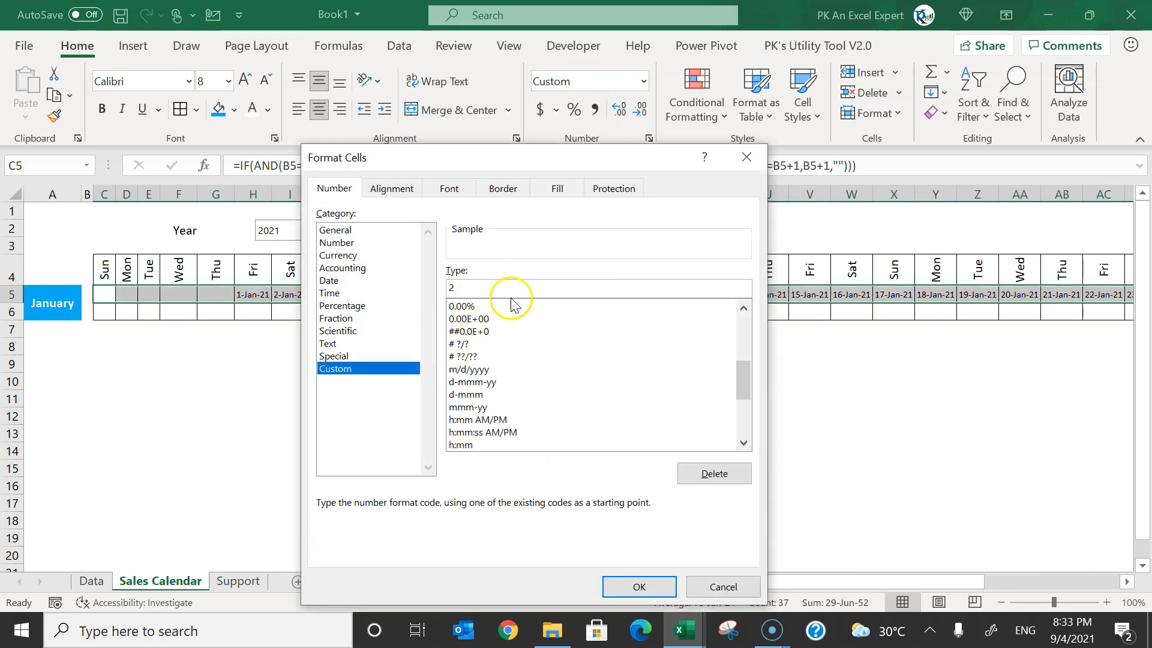
type("d")
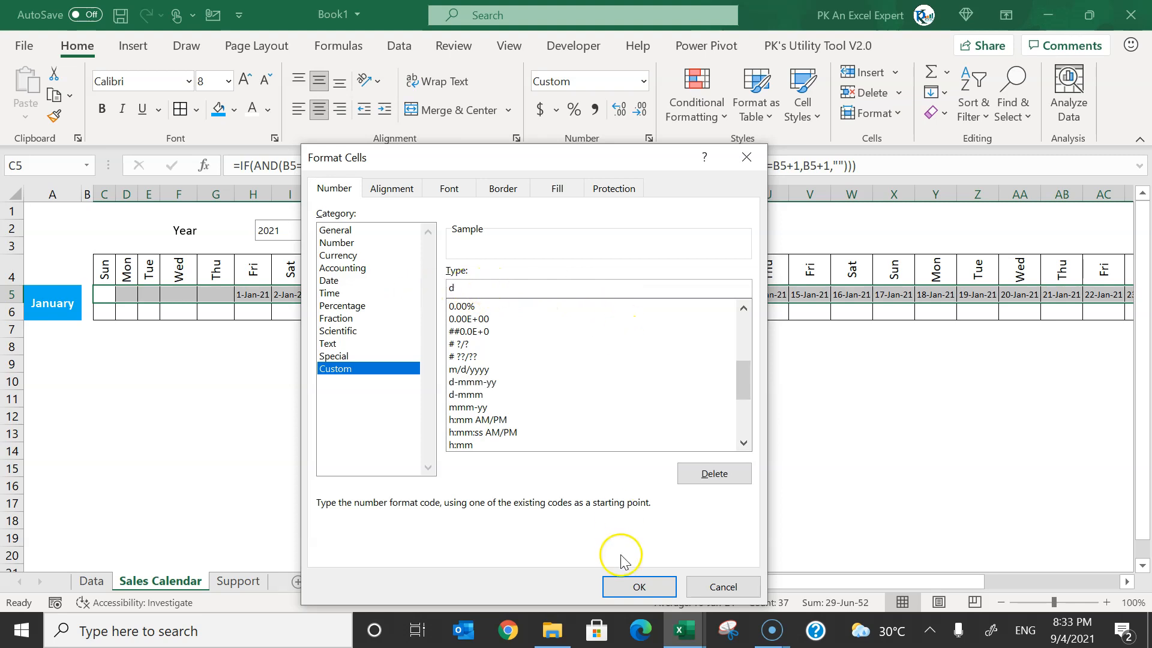
left_click(635, 585)
left_click(437, 313)
left_click_drag(327, 294, 592, 294)
left_click(113, 293)
Narrow the calendar columns C through AM to one uniform width so the whole grid fits on screen.
left_click(110, 270)
key("ctrl+Right")
left_click(973, 269)
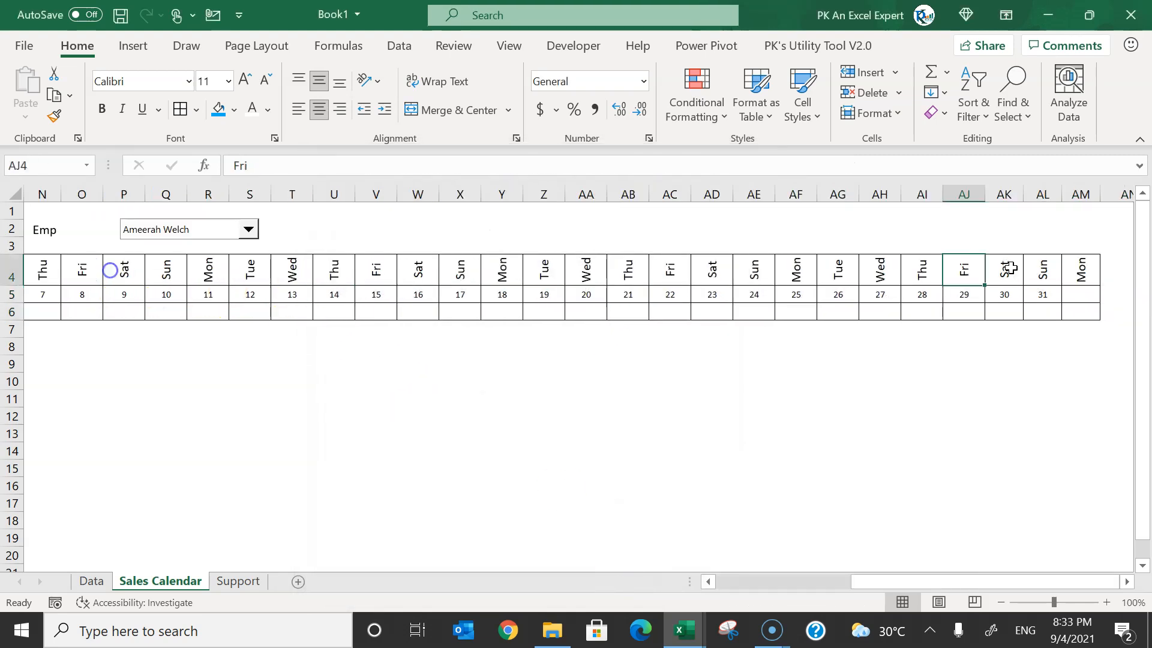
key("ctrl+a")
key("ctrl+space")
left_click_drag(1098, 195, 1083, 196)
Copy the January block A5:AM6 eleven times down the sheet, every third row from A8 to A38.
key("Home")
key("ctrl+shift+Right")
key("ctrl+shift+Right")
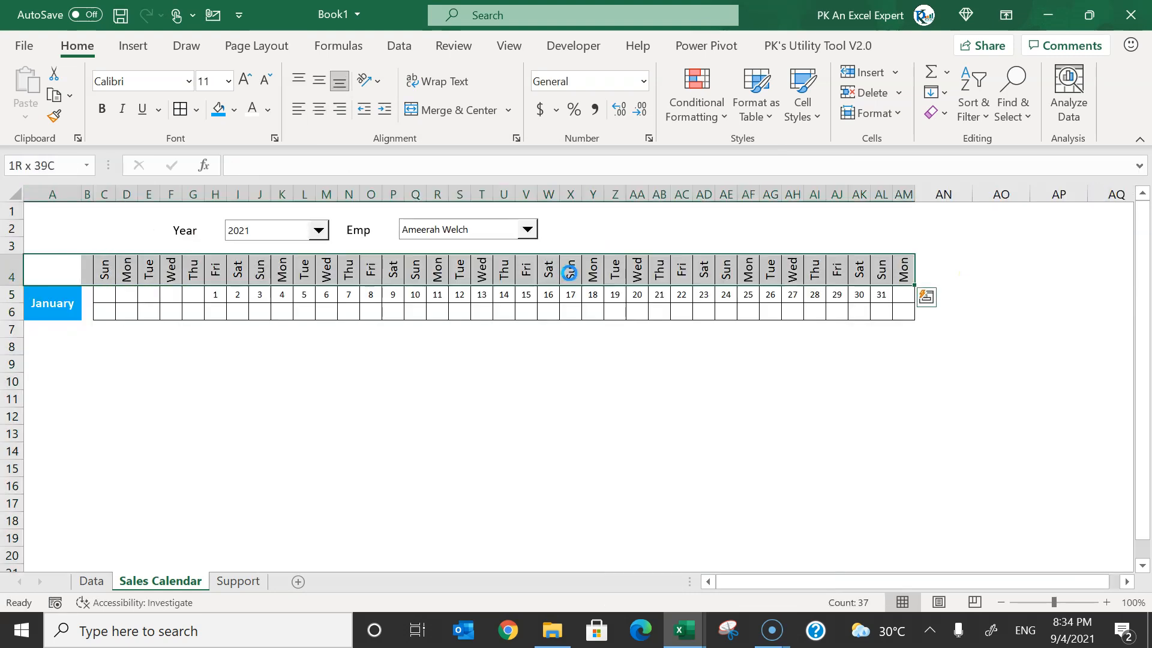
key("Down")
key("ctrl+shift+Right")
key("ctrl+c")
key("Down")
key("Down")
key("ctrl+v")
key("Down")
key("Down")
key("ctrl+v")
key("Down")
key("Down")
key("ctrl+v")
key("Down")
key("Down")
key("ctrl+v")
key("Down")
key("Down")
key("ctrl+v")
key("Down")
key("Down")
key("ctrl+v")
key("Down")
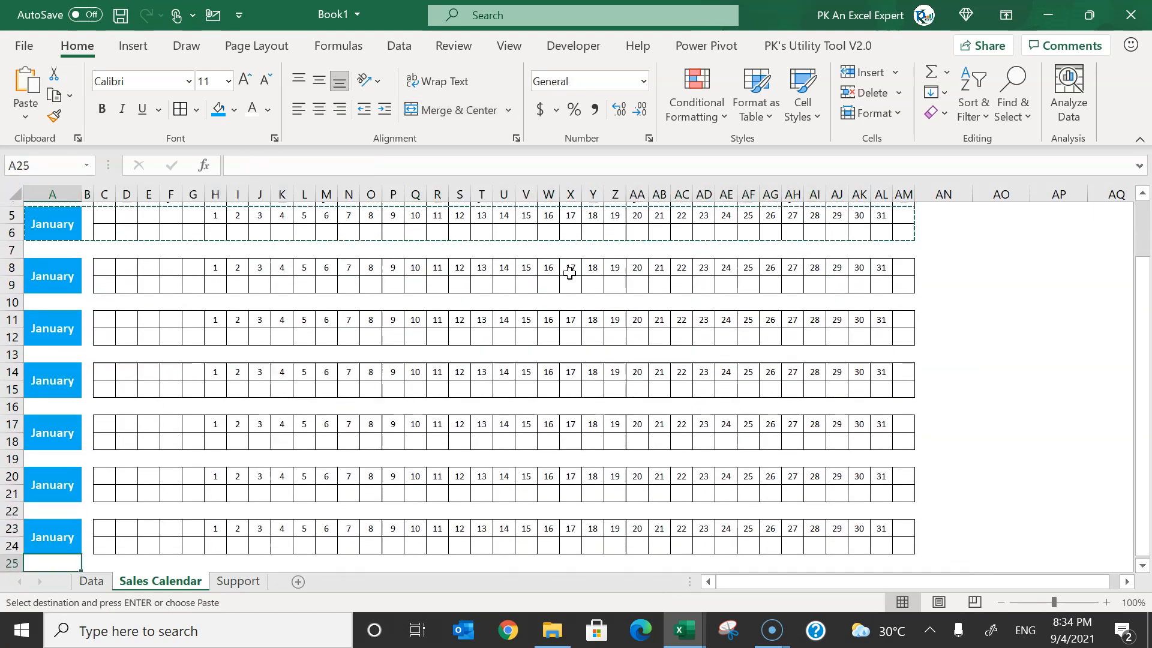
key("Down")
key("ctrl+v")
key("Down")
key("Down")
key("ctrl+v")
key("Down")
key("Down")
key("ctrl+v")
key("Down")
key("Down")
key("ctrl+v")
key("Down")
key("Down")
key("ctrl+v")
Set the month argument of the DATE formula in A8 to 2 for February.
key("ctrl+Up")
key("ctrl+Up")
key("ctrl+Up")
key("ctrl+Up")
key("ctrl+Up")
key("ctrl+Up")
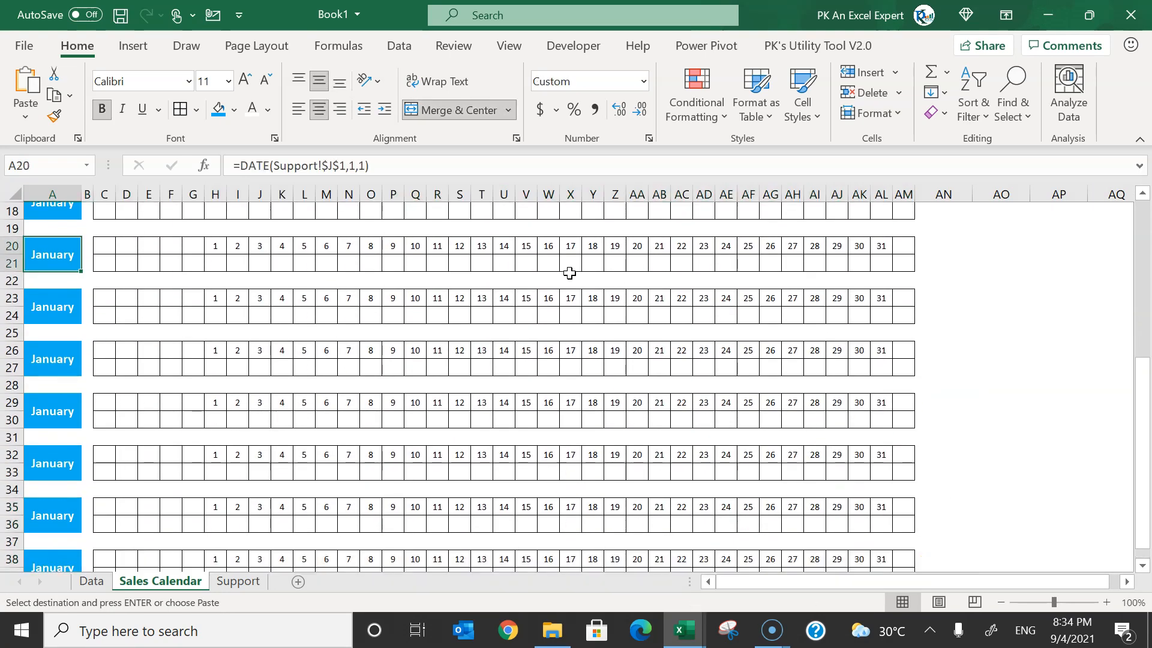
key("ctrl+Up")
key("ctrl+Up")
key("ctrl+Up")
key("ctrl+Up")
key("ctrl+Up")
key("Down")
key("Down")
key("Escape")
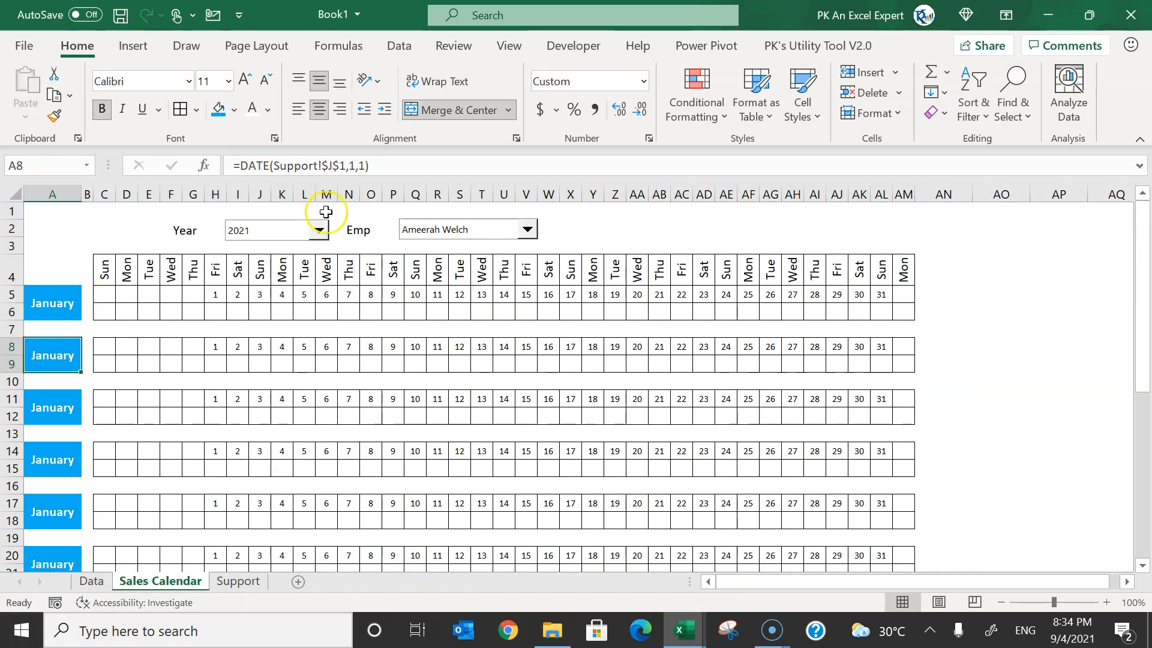
left_click(355, 163)
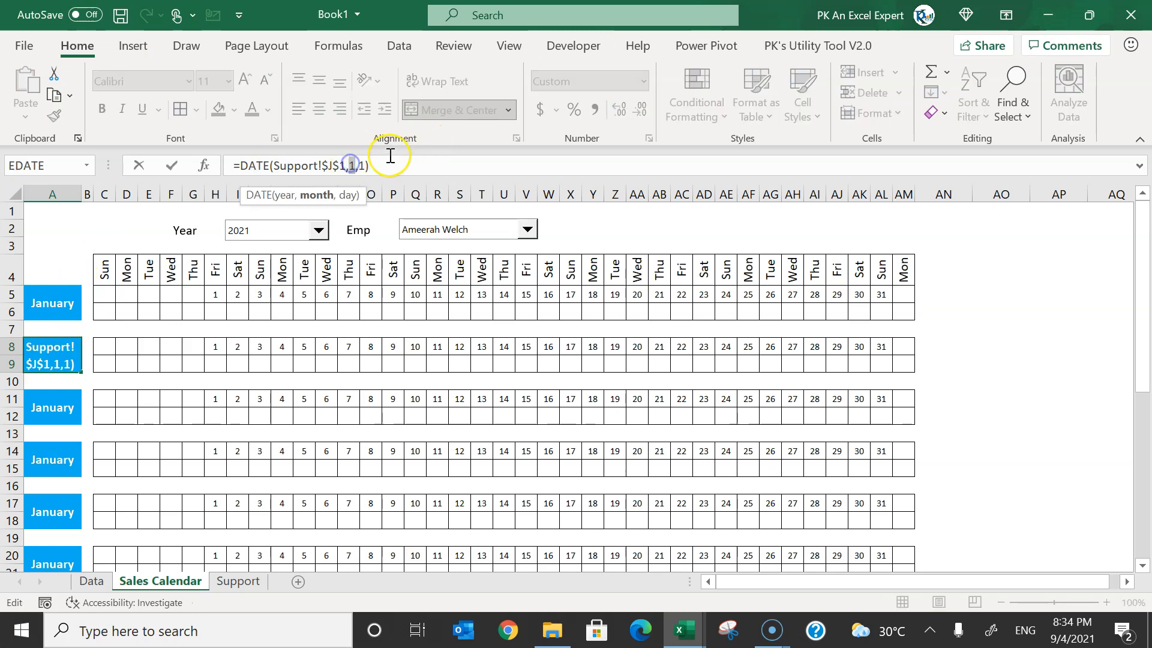
type("2")
key("Return")
key("Return")
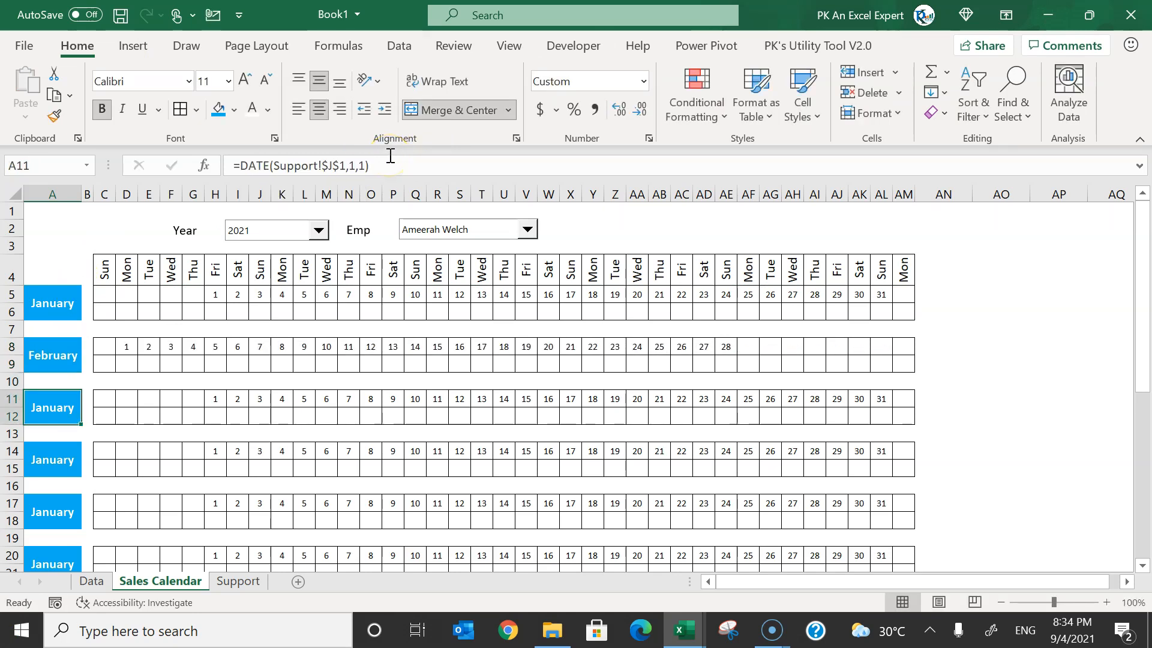
Set the month argument of the DATE formulas in A11, A14 and A17 to 3, 4 and 5.
left_click(353, 163)
type("3")
key("Return")
left_click(52, 458)
double_click(353, 165)
type("4")
key("Return")
left_click(52, 511)
left_click(352, 165)
type("5")
key("Return")
Widen column A slightly and set the month argument of the DATE formulas in A20, A23 and A26 to 6, 7 and 8.
left_click_drag(82, 194, 97, 195)
scroll(76, 449, "down", 2)
left_click(74, 447)
double_click(352, 164)
type("6")
key("Return")
left_click(60, 498)
double_click(353, 164)
type("7")
key("Return")
left_click(60, 550)
double_click(354, 164)
type("8")
key("Return")
Set the month argument of the DATE formulas in A29, A32, A35 and A38 to 9, 10, 11 and 12.
left_click(60, 480)
double_click(353, 164)
type("9")
key("Return")
left_click(60, 533)
double_click(354, 164)
type("10")
key("Return")
left_click(60, 480)
double_click(353, 164)
type("11")
key("Return")
left_click(60, 532)
double_click(353, 164)
type("12")
key("Return")
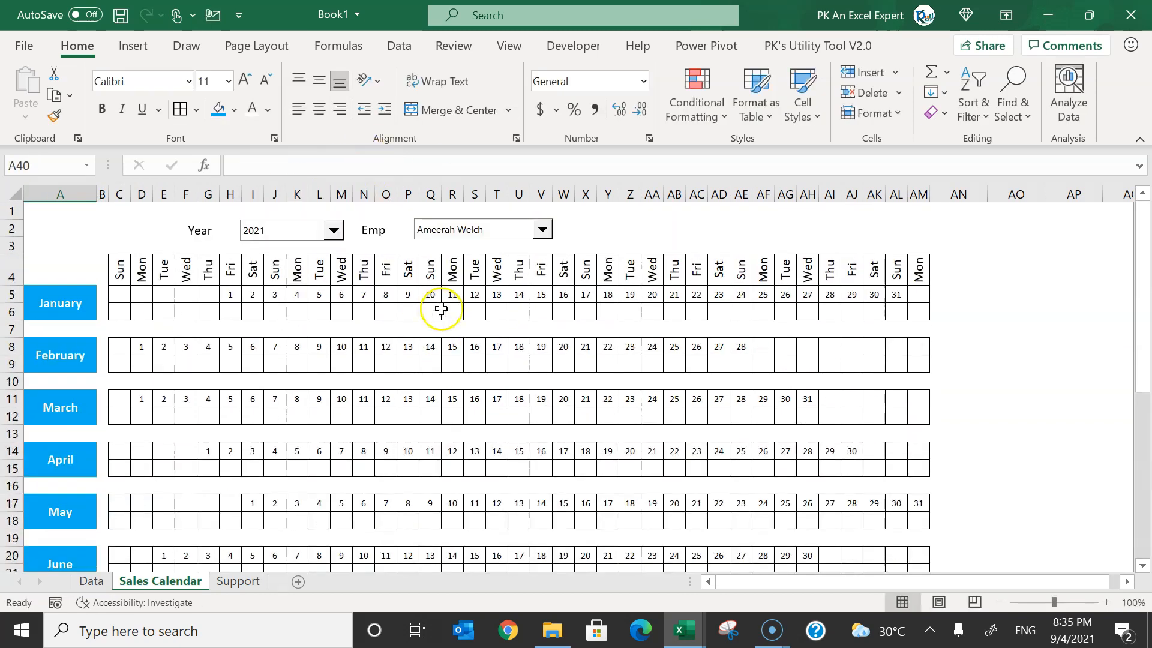
Start a SUMIFS formula in C6 with the Sale Amount column Data!$C:$C as the absolute sum range.
left_click(135, 307)
left_click(78, 296)
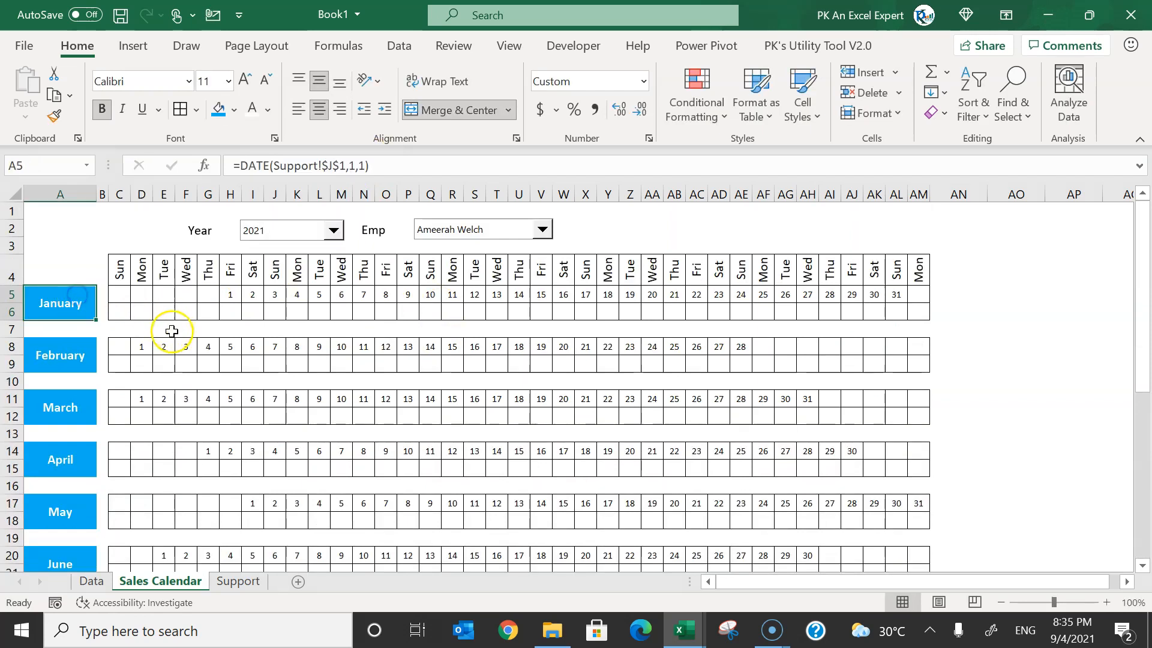
scroll(172, 331, "down", 7)
scroll(206, 496, "up", 7)
left_click_drag(120, 311, 918, 306)
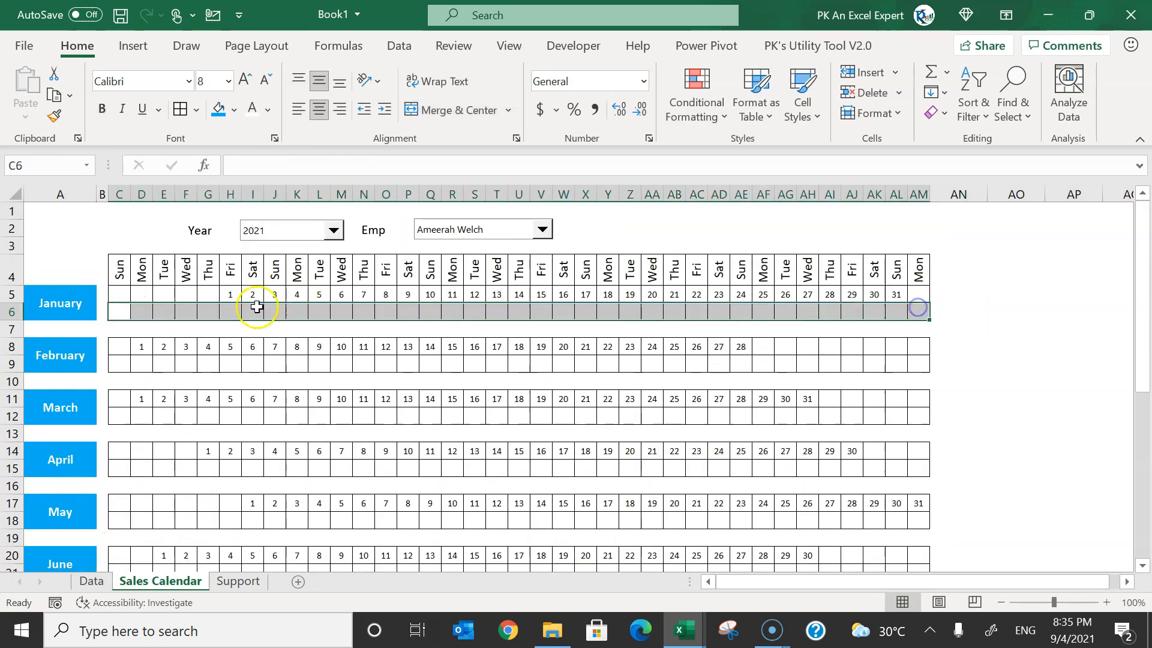
left_click(122, 307)
type("=sun")
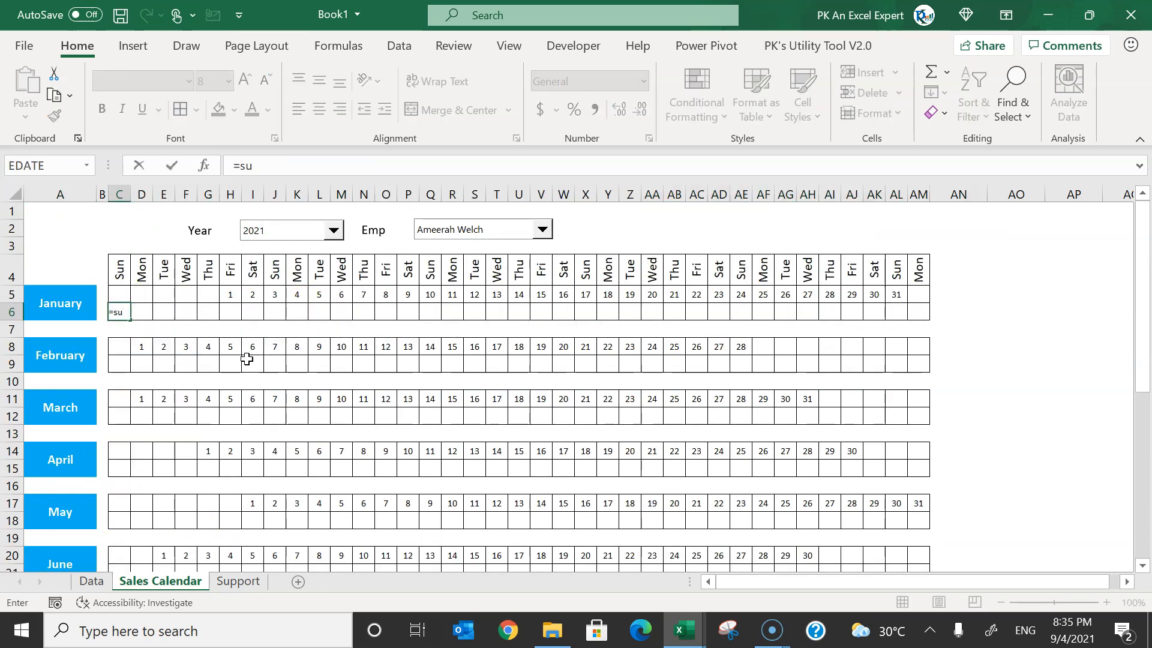
key("Escape")
type("=")
type("sum")
key("Down")
key("Down")
key("Tab")
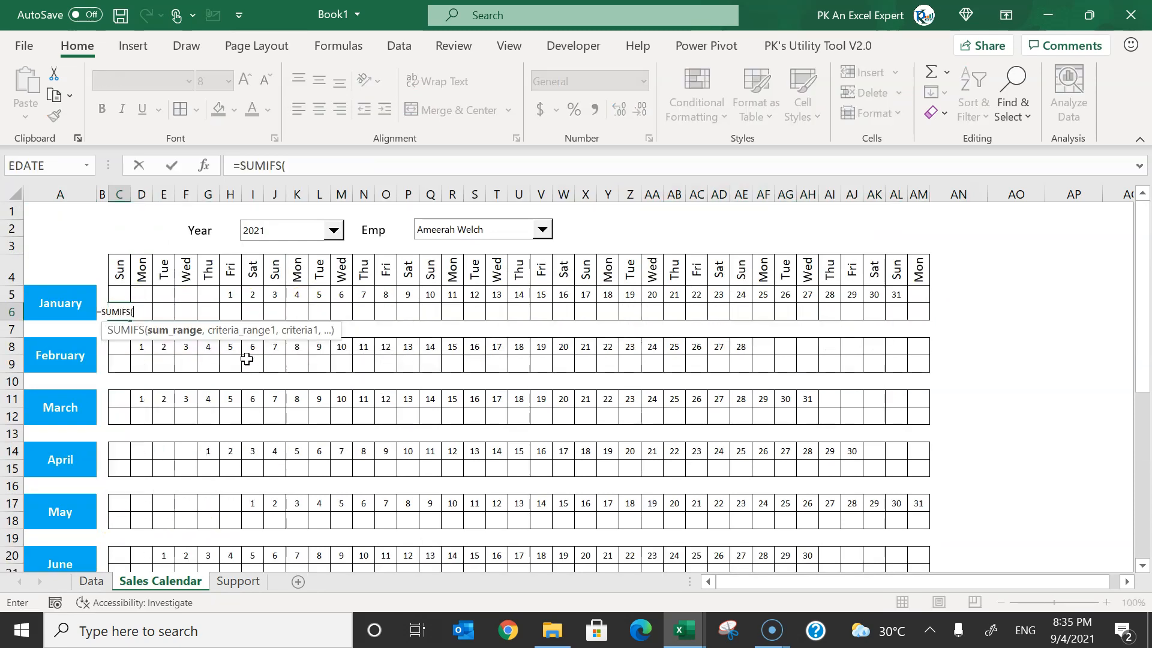
left_click(101, 581)
left_click(298, 188)
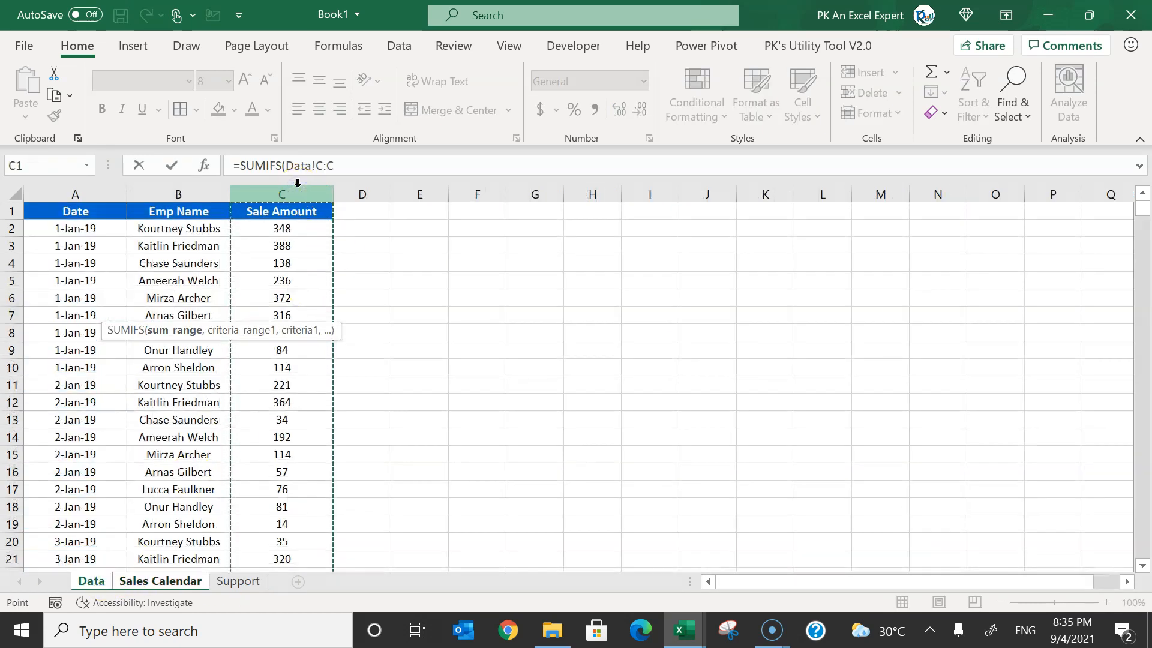
key("F4")
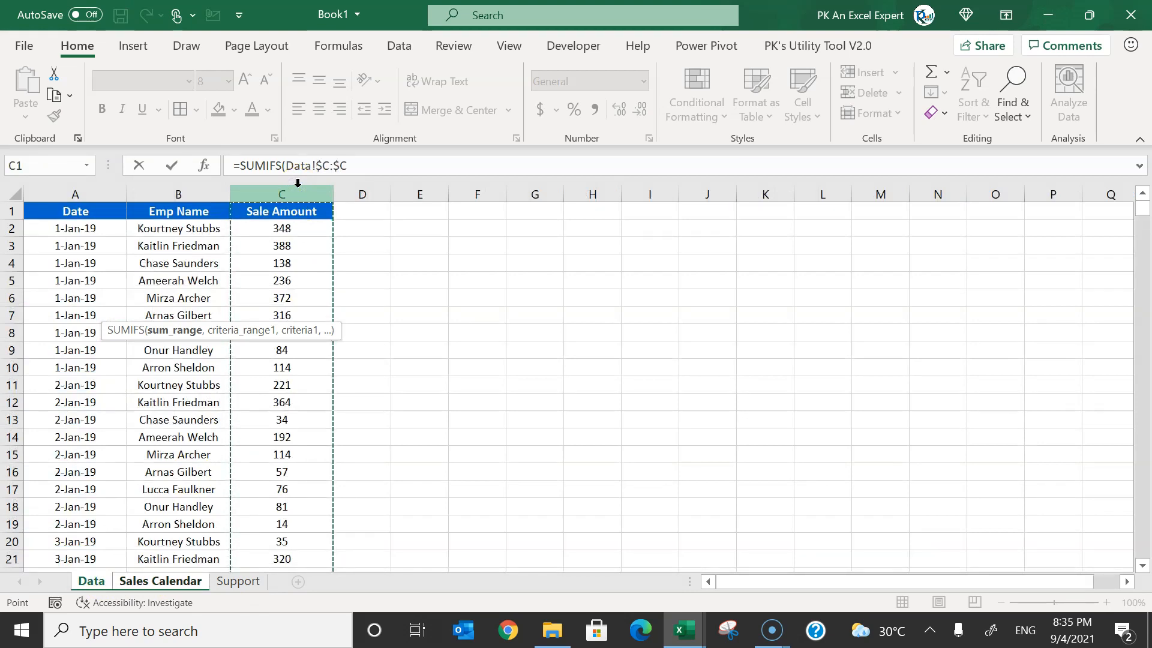
Add the Emp Name column Data!$B:$B as the first SUMIFS criteria range, with the selected employee in Support!$J$2 as its criterion.
type(",")
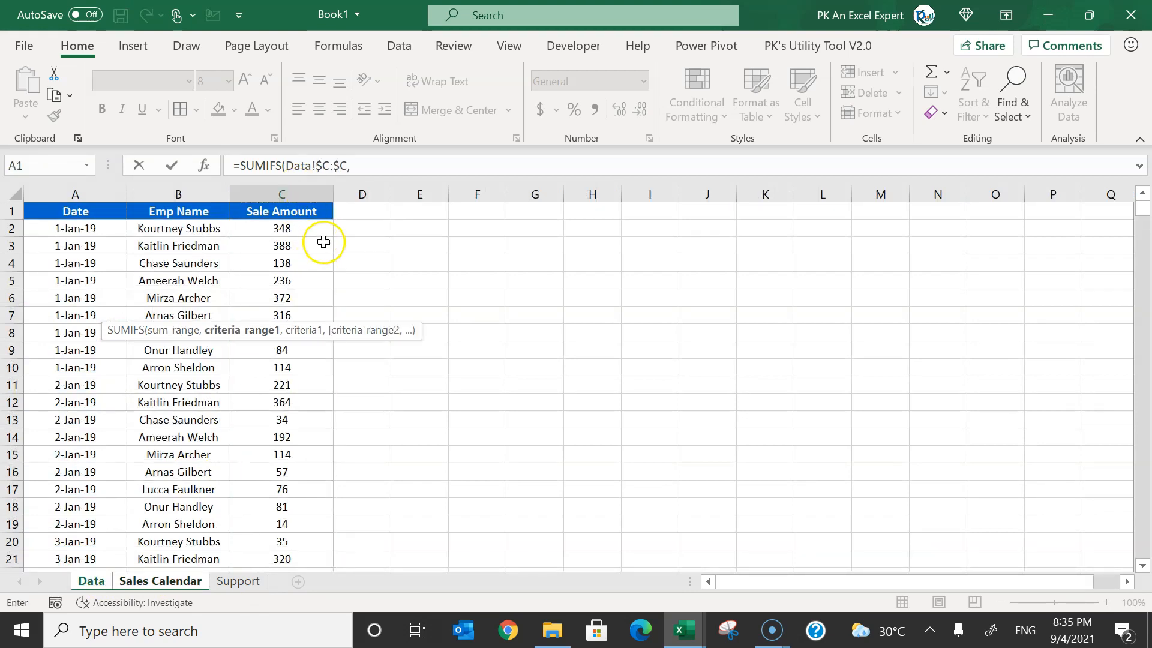
left_click(192, 193)
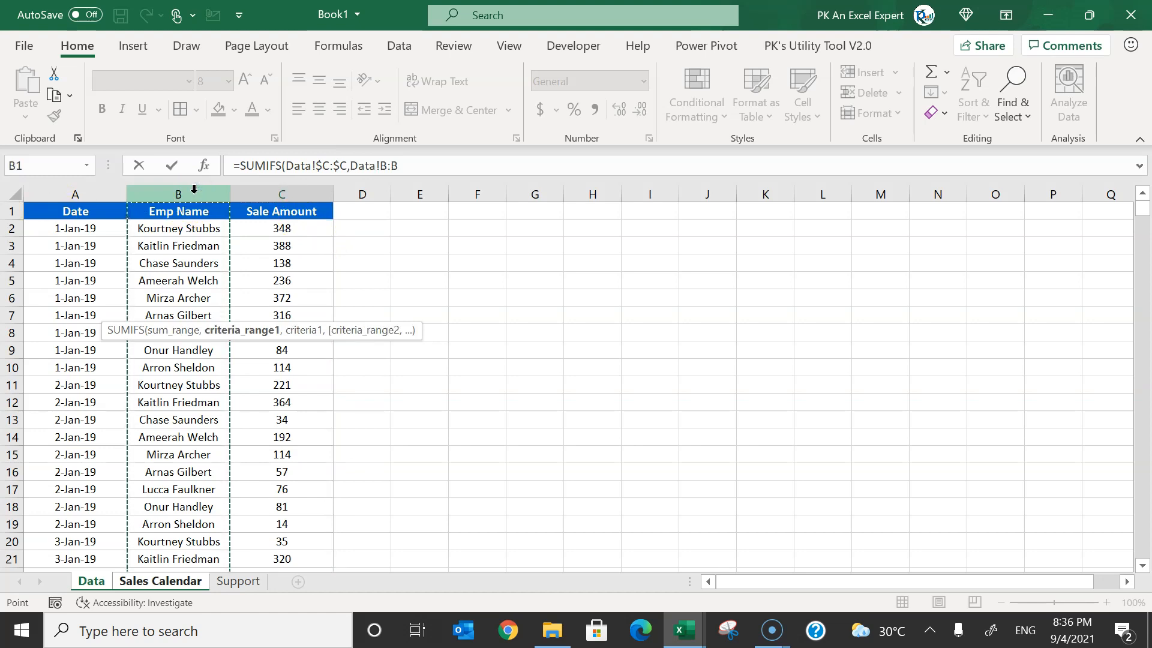
key("F4")
type(",")
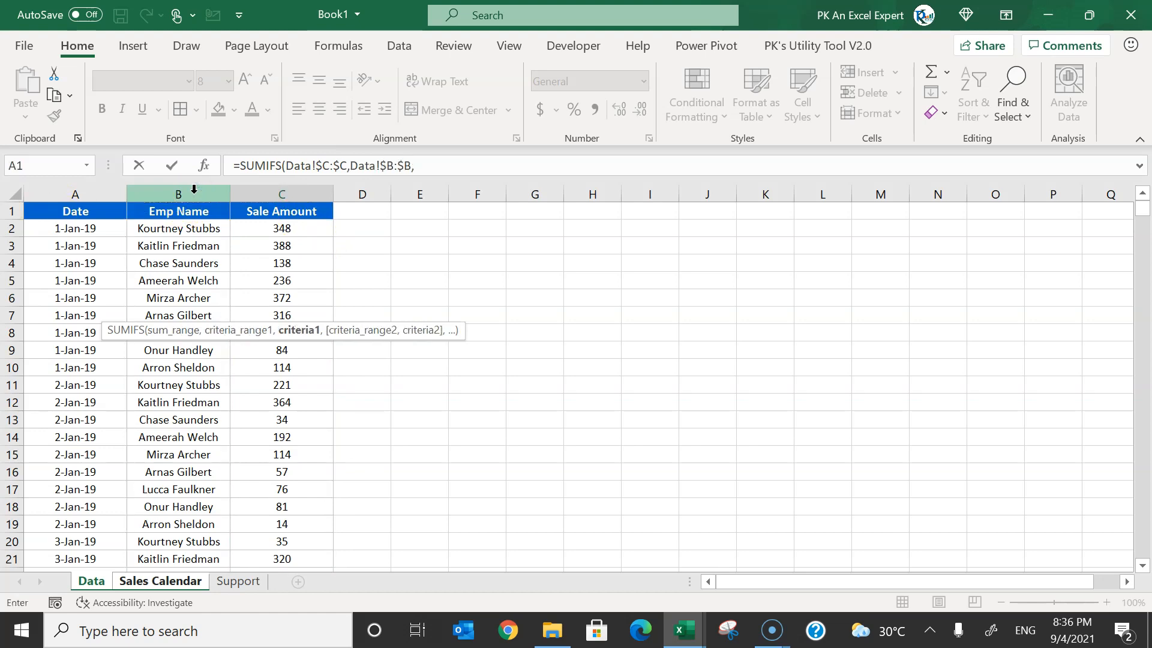
left_click(237, 581)
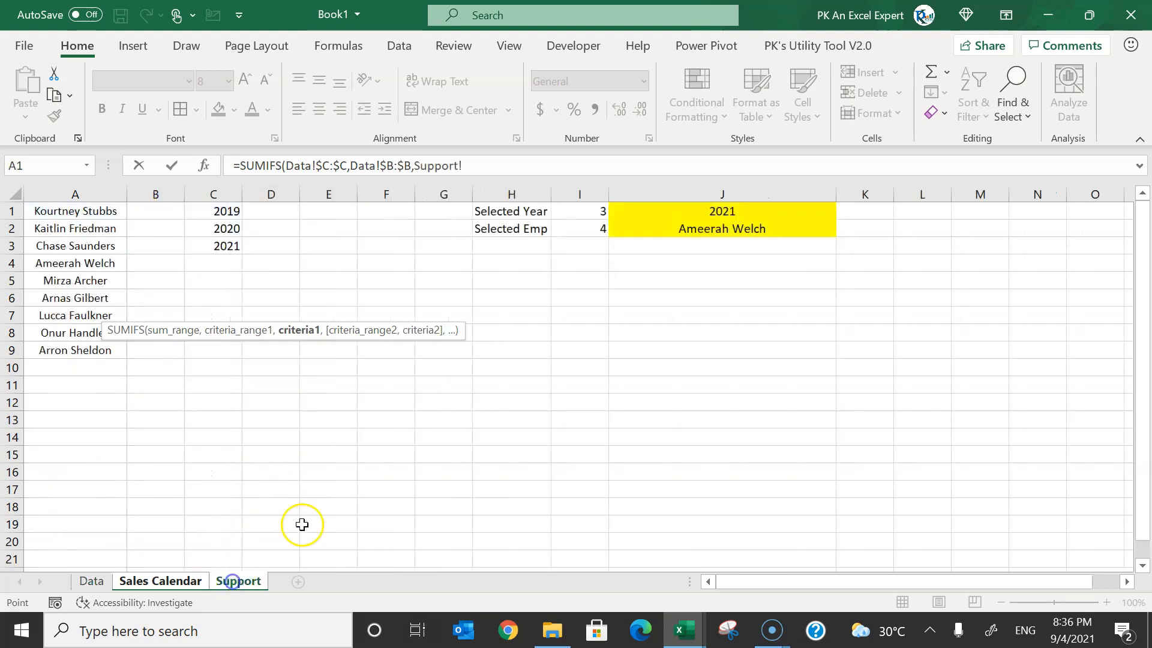
left_click(733, 228)
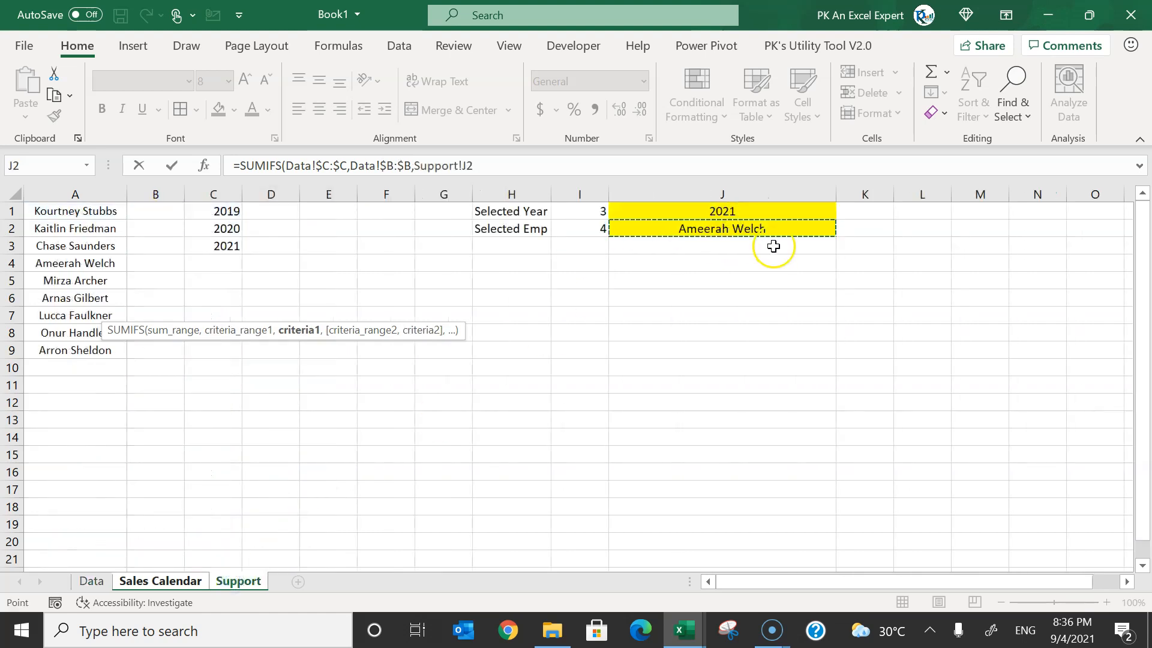
key("F4")
type(",")
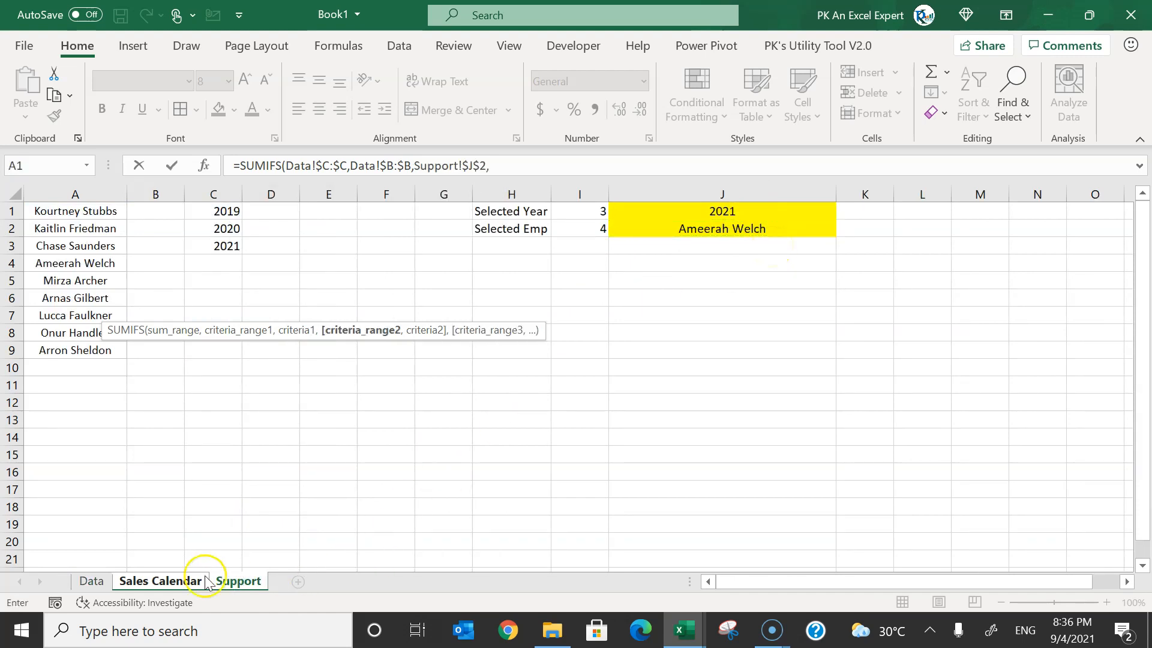
Add the Date column Data!$A:$A as the second criteria range, with 'Sales Calendar'!C5 as its criterion, and complete the formula in C6.
left_click(92, 581)
left_click(78, 187)
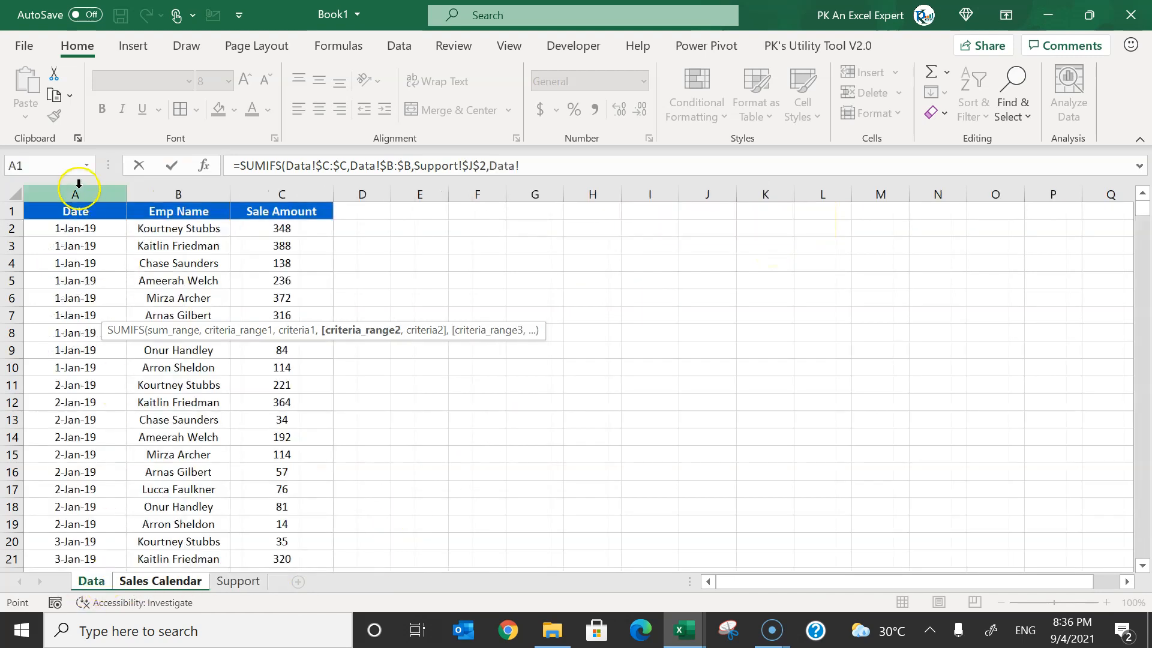
key("F4")
type(",")
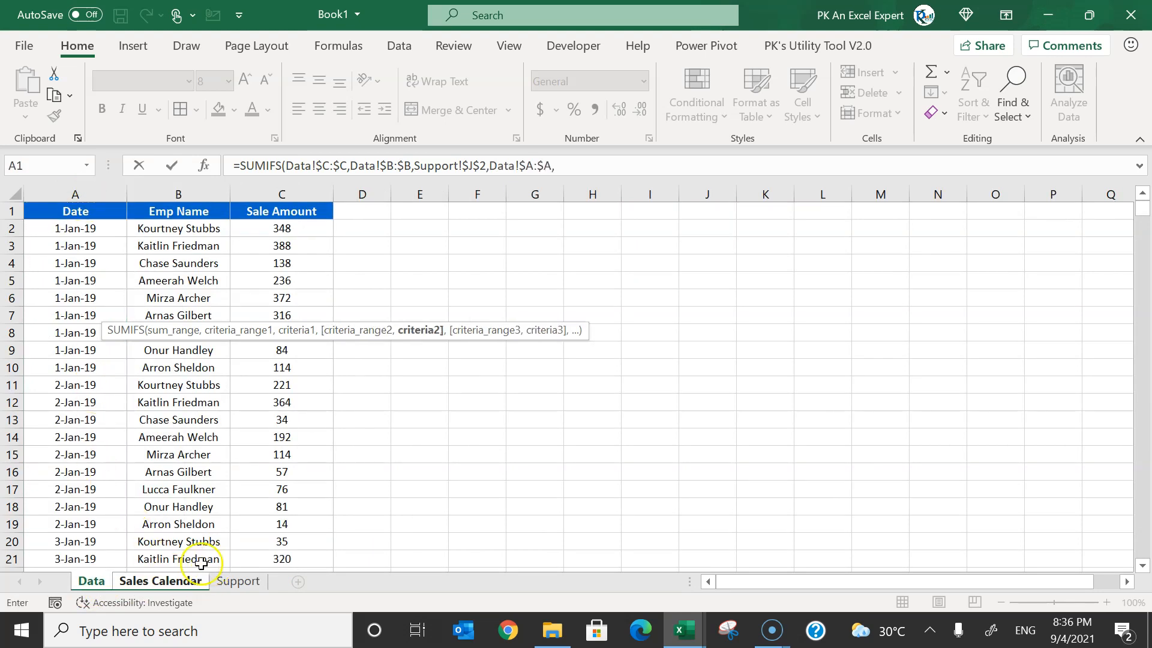
left_click(160, 581)
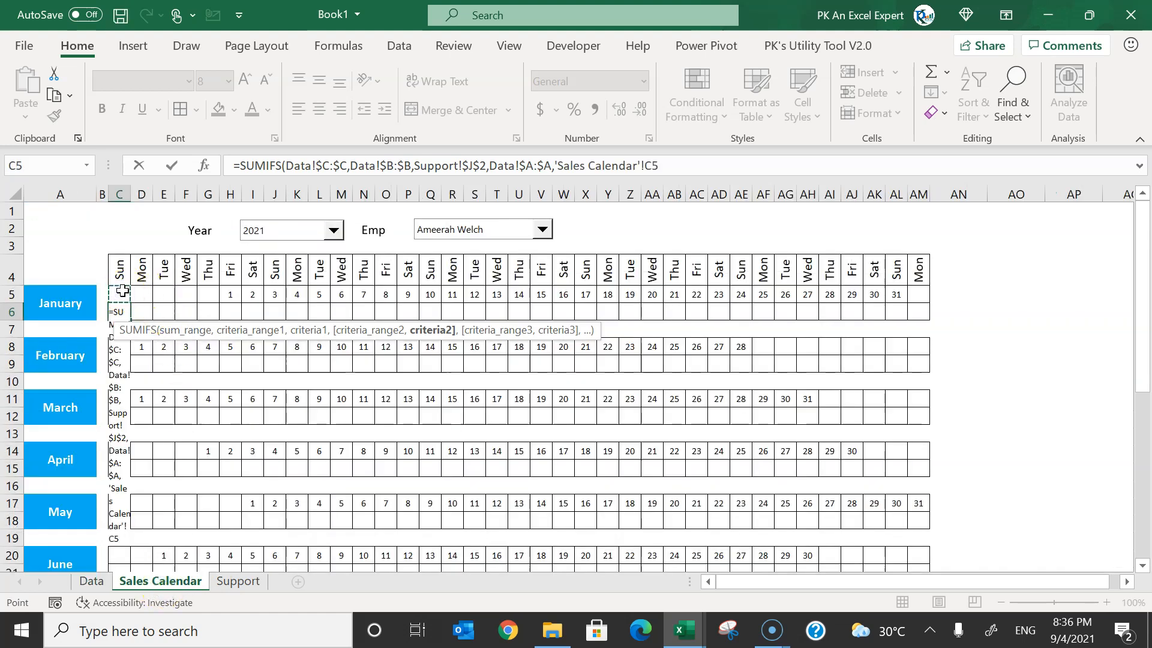
key("Return")
key("Up")
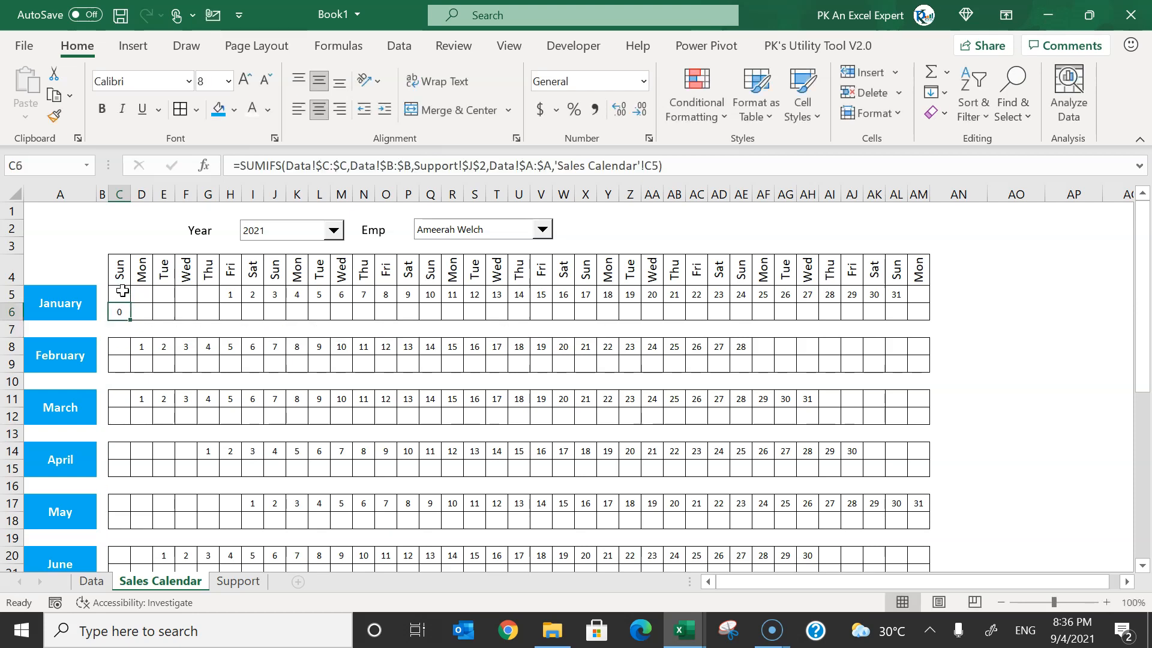
Fill the C6 SUMIFS formula across the January sales row through AM6.
key("shift+Right")
key("shift+Right")
key("shift+Right")
key("shift+Right")
key("shift+Right")
key("shift+Right")
key("shift+Right")
key("shift+Right")
key("shift+Right")
key("shift+Right")
key("shift+Right")
key("shift+Right")
key("shift+Right")
key("shift+Right")
key("shift+Right")
key("shift+Right")
key("shift+Right")
key("shift+Right")
key("shift+Right")
key("shift+Right")
key("ctrl+r")
key("Right")
key("Right")
key("Right")
key("Right")
key("Right")
key("Right")
key("Right")
key("Right")
key("Right")
key("Right")
key("Right")
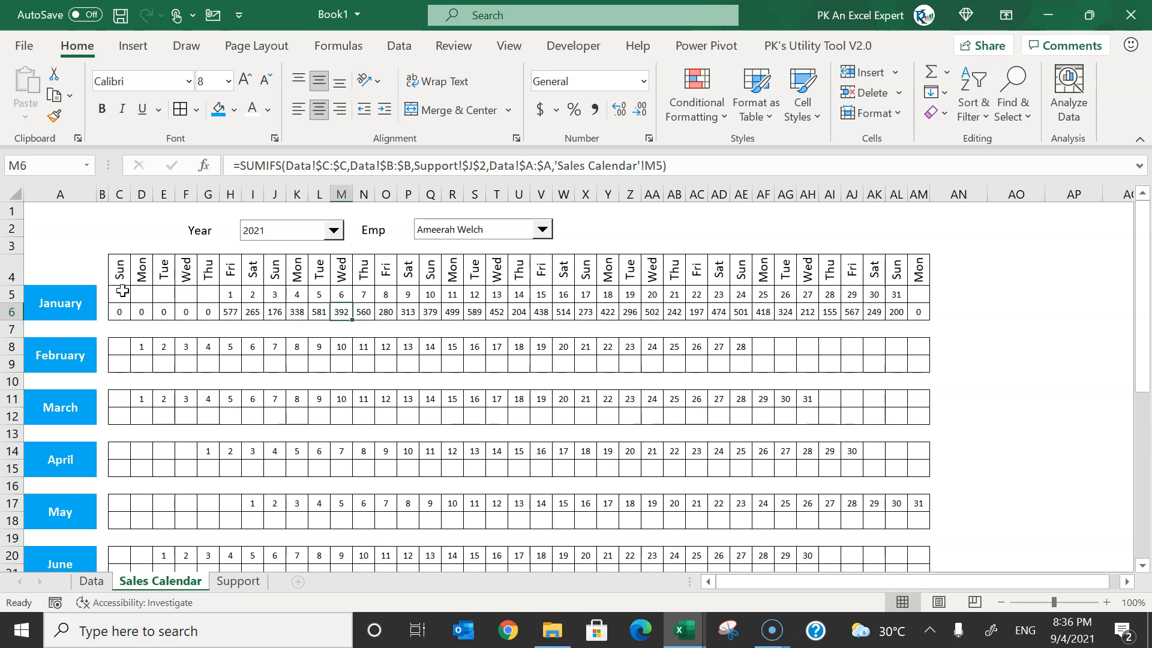
Examine the January sales cells C6:G6 beneath the empty date cells and the date formula in G5.
left_click(137, 266)
key("Down")
key("Down")
key("Right")
key("Right")
key("Right")
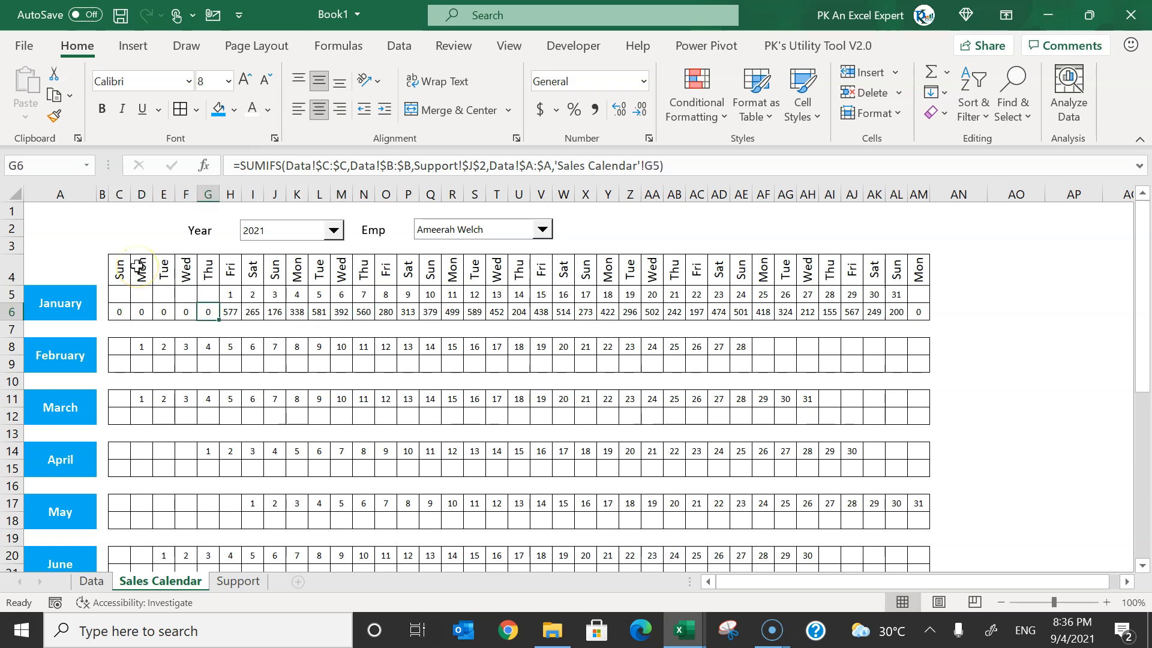
key("shift+Left")
key("shift+Left")
key("shift+Left")
key("shift+Left")
key("Up")
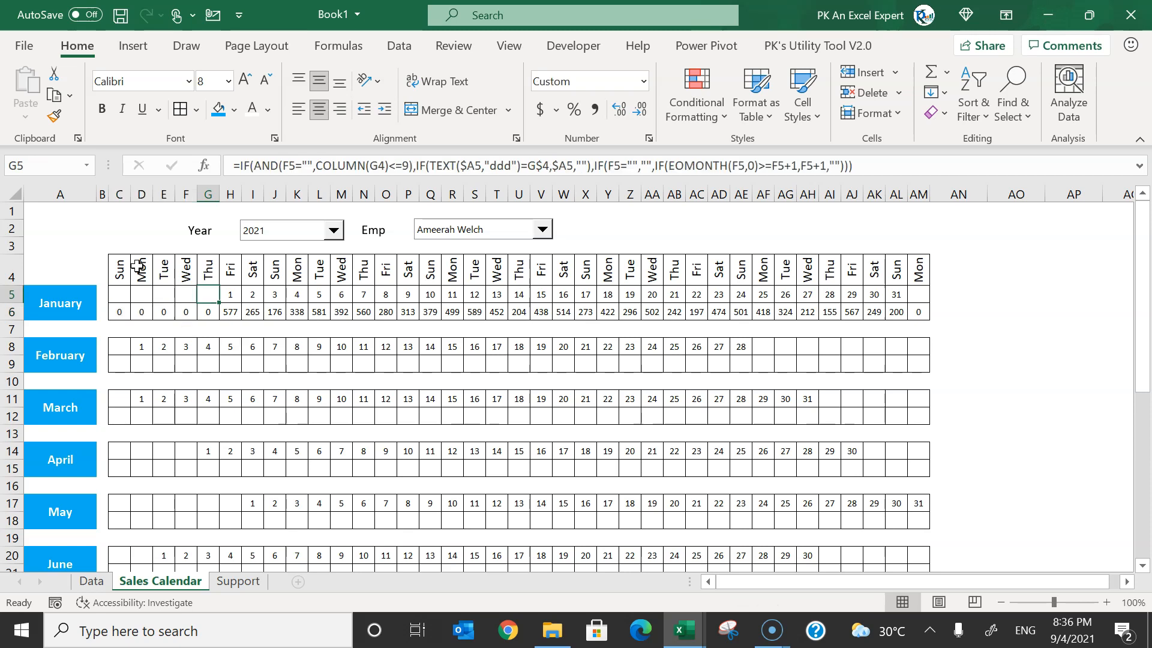
key("shift+Left")
key("shift+Left")
key("shift+Left")
Wrap the C6 SUMIFS in an IF that returns an empty string when the sum equals 0, otherwise the same SUMIFS.
key("Left")
key("Left")
key("Down")
key("Left")
key("Left")
left_click_drag(240, 166, 748, 159)
key("BackSpace")
type("IF(")
key("ctrl+v")
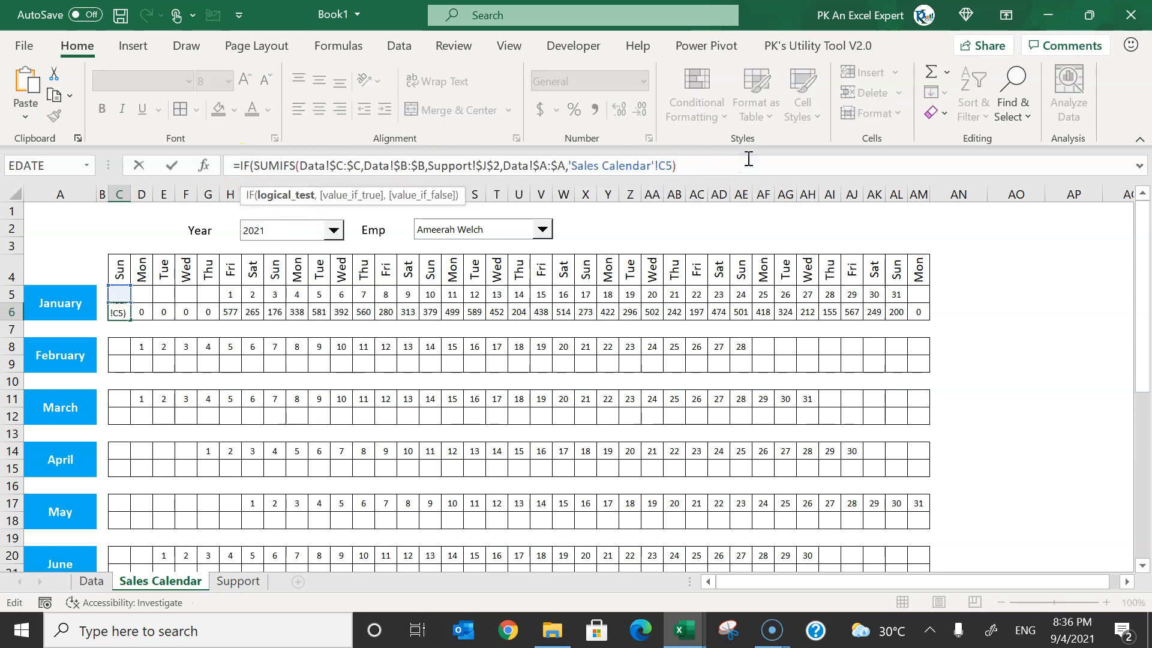
type("=0,\"\",")
key("ctrl+v")
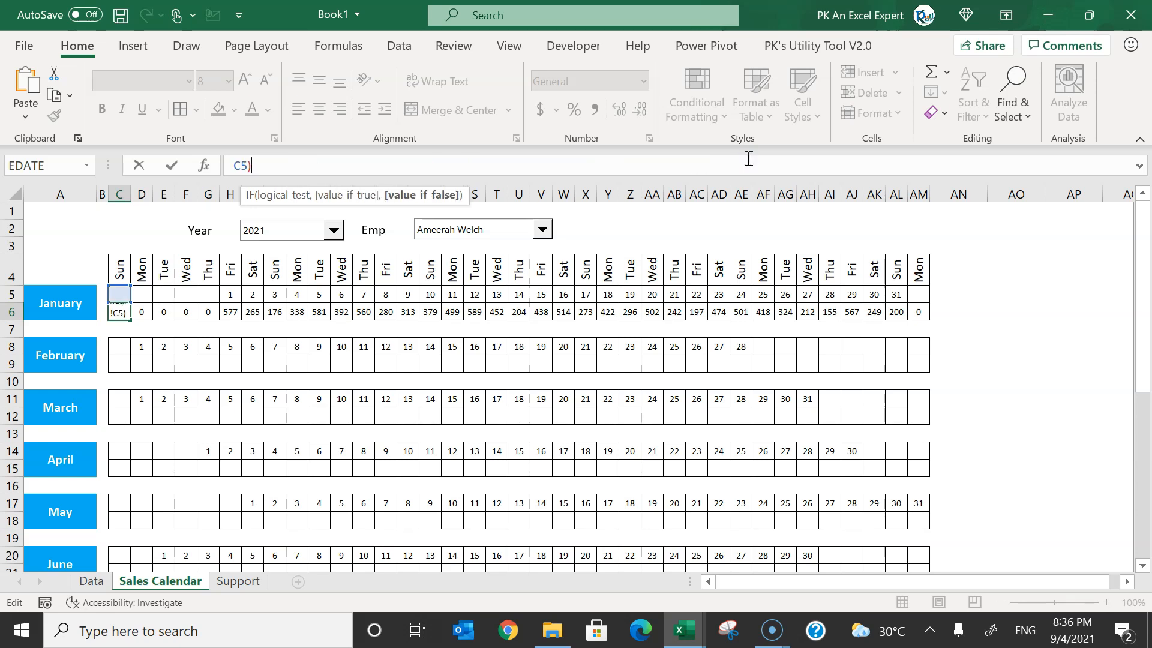
key("Return")
key("Return")
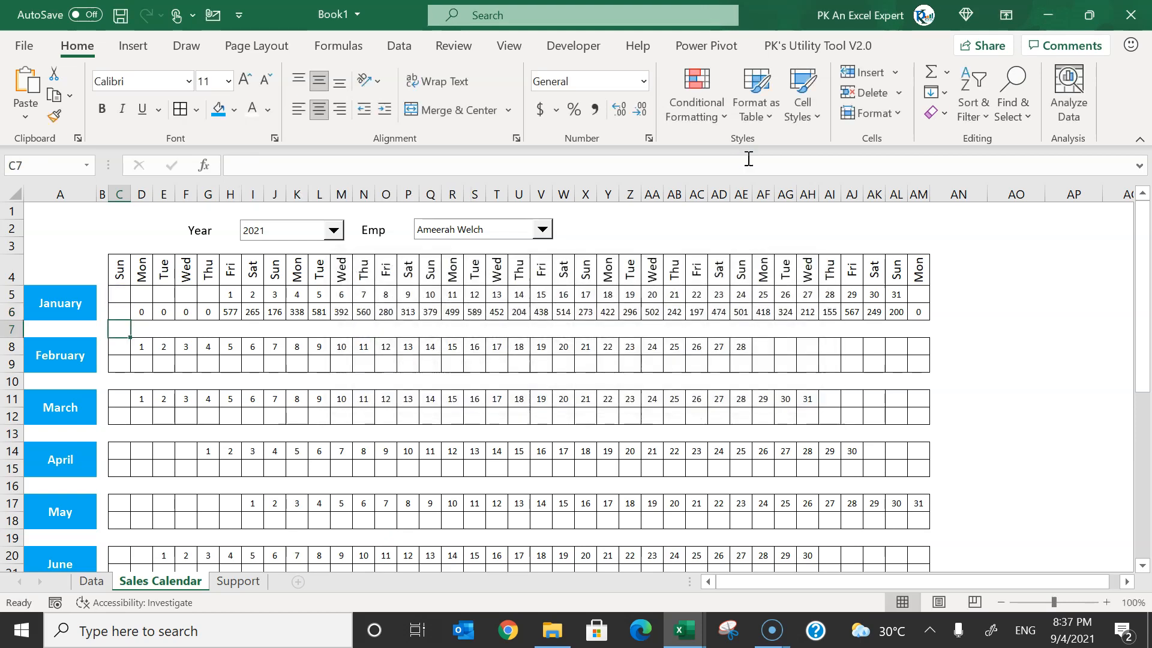
Copy the IF-wrapped SUMIFS formula from C6 across the January sales row to AM6.
key("Up")
left_click(1139, 171)
key("ctrl+c")
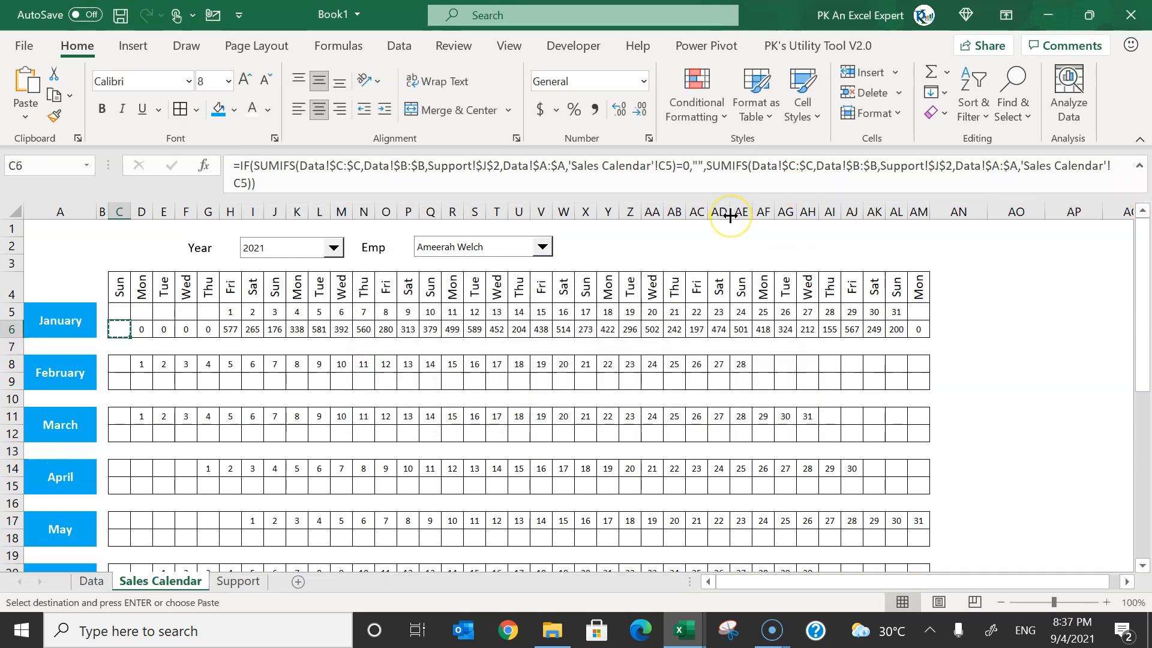
key("ctrl+shift+Right")
key("ctrl+v")
key("Escape")
key("Up")
key("Right")
key("Right")
key("Right")
key("Right")
key("Right")
key("Down")
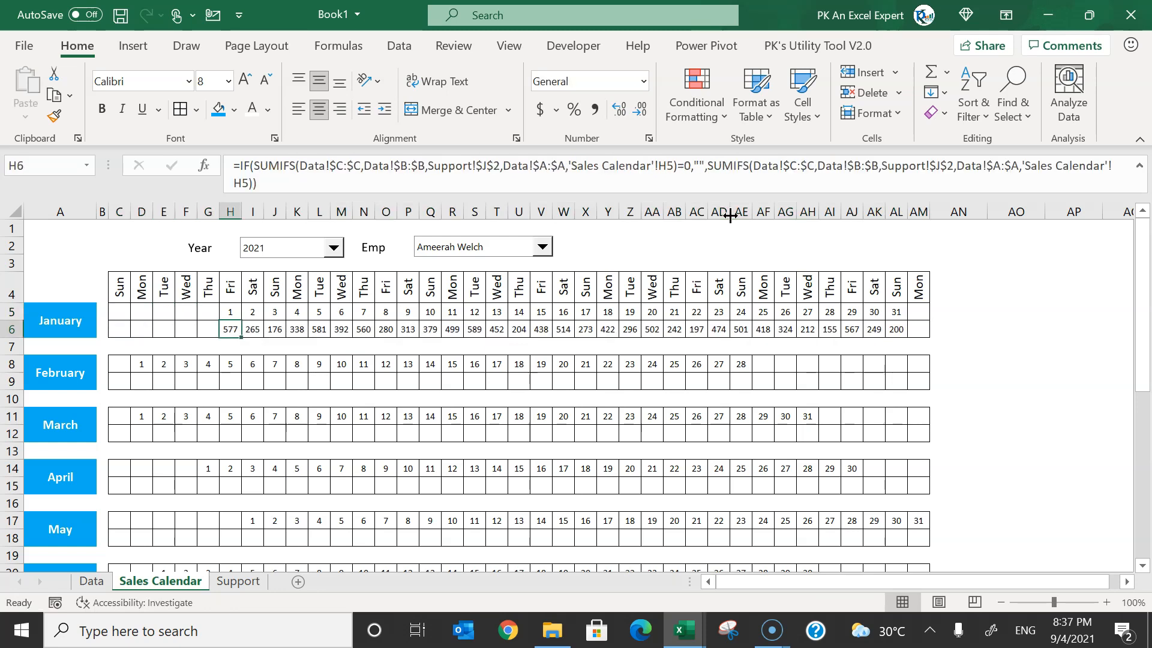
key("ctrl+Left")
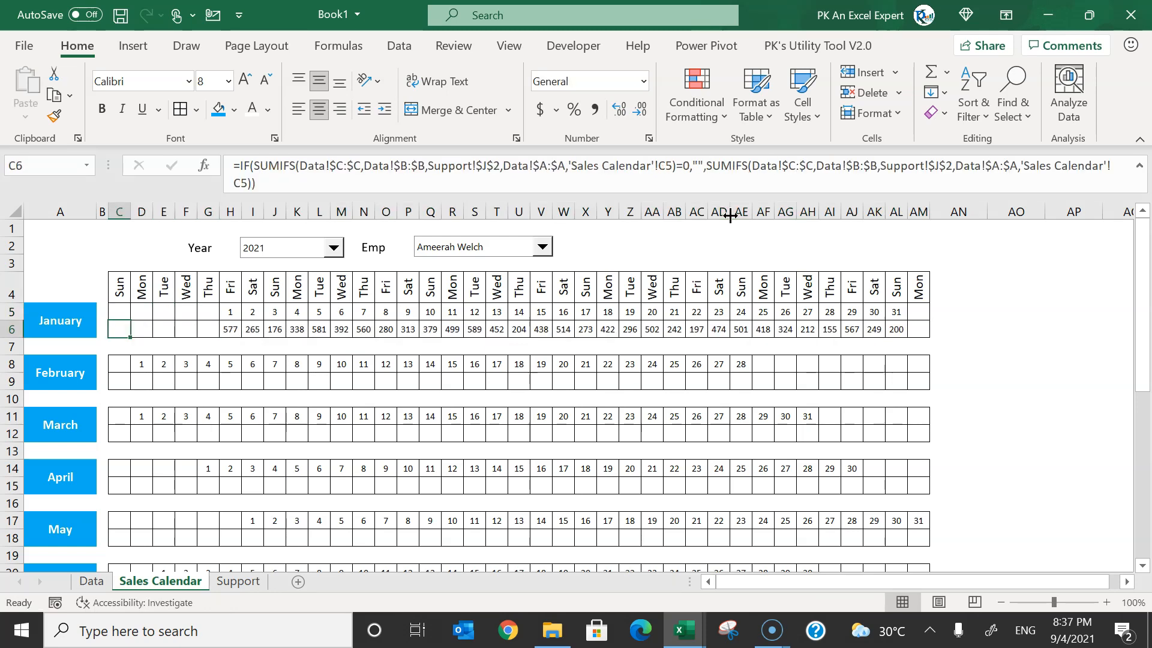
Enter the label "Color Coding" in row 1 above the calendar, to the right of the Emp combo box.
left_click(630, 243)
left_click(654, 231)
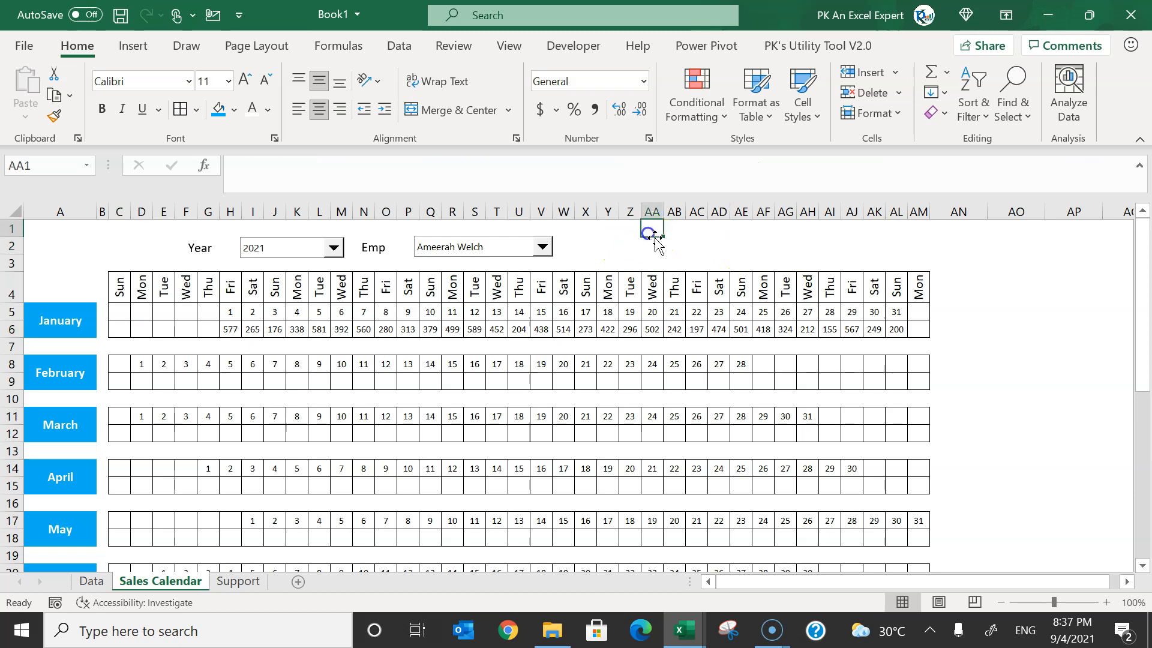
left_click(624, 241)
left_click(641, 228)
type("Color Coding")
Fill the legend cells AC1 with red, AE1 with light gold and AG1 with green.
left_click(697, 228)
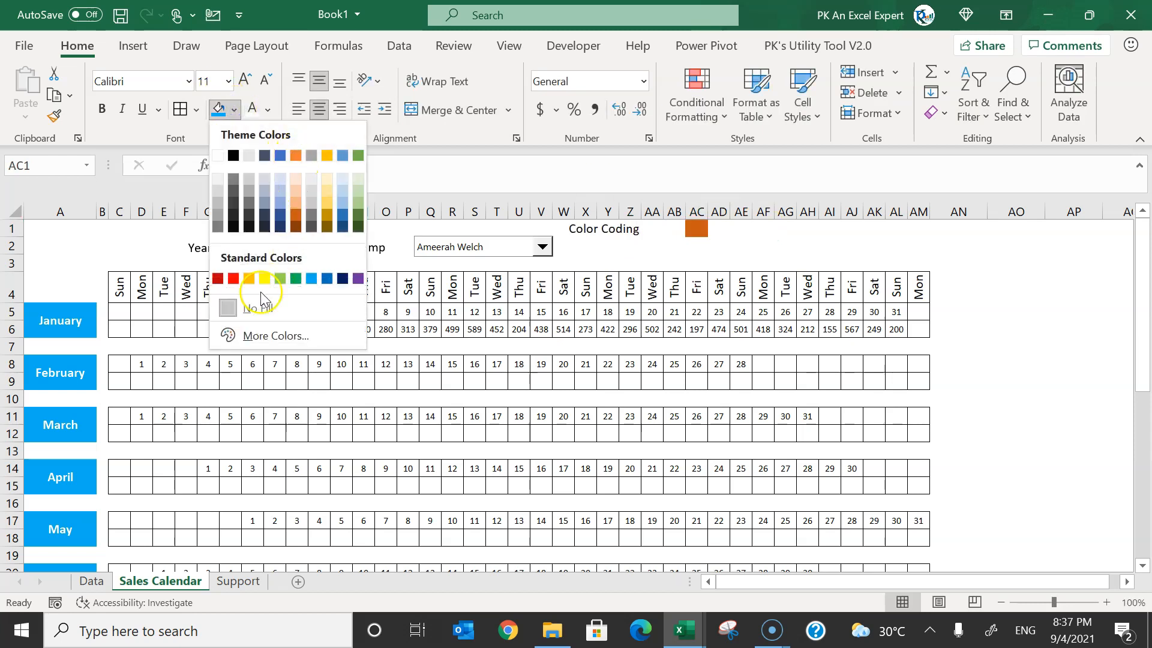
left_click(234, 278)
left_click(745, 233)
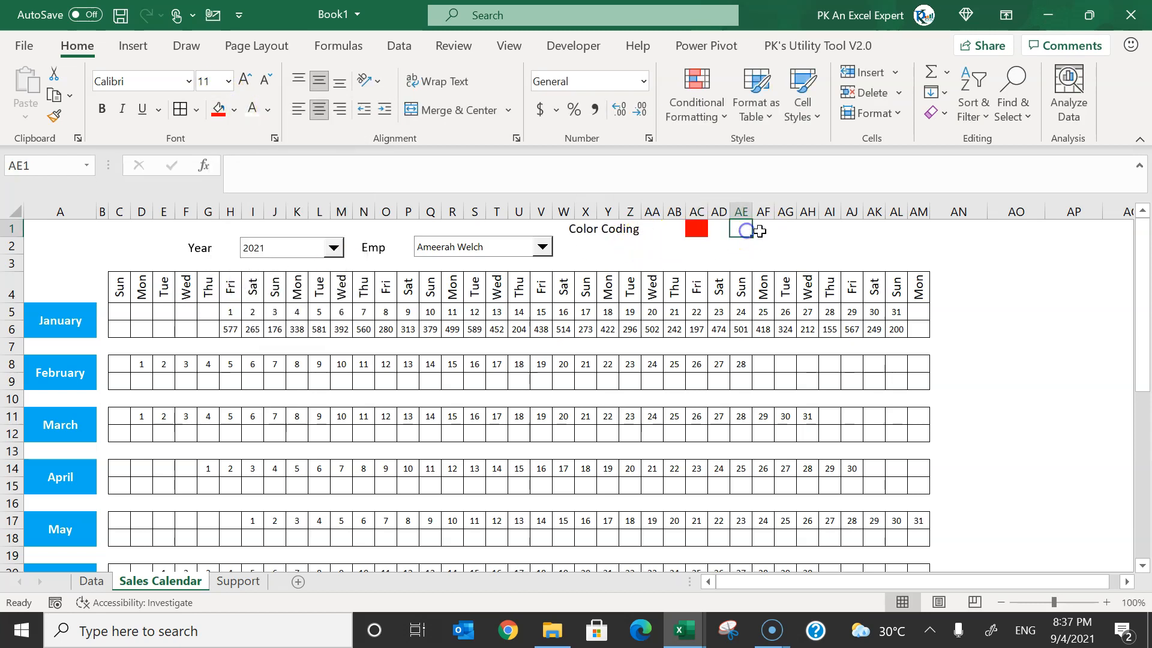
left_click(234, 109)
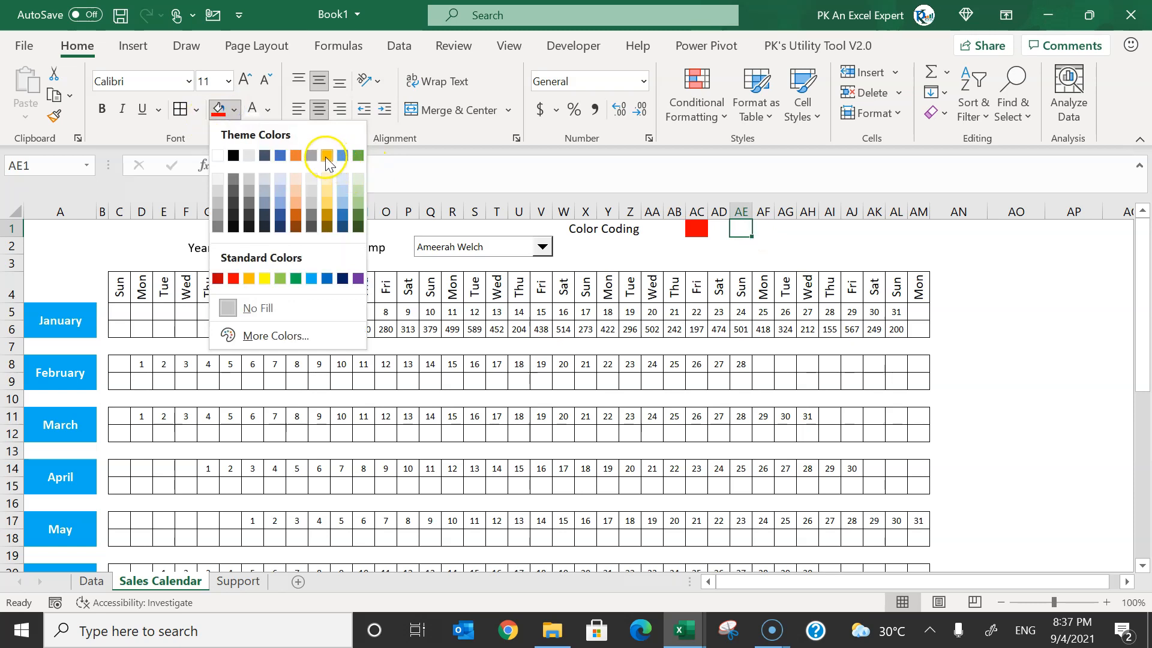
left_click(326, 199)
left_click(789, 228)
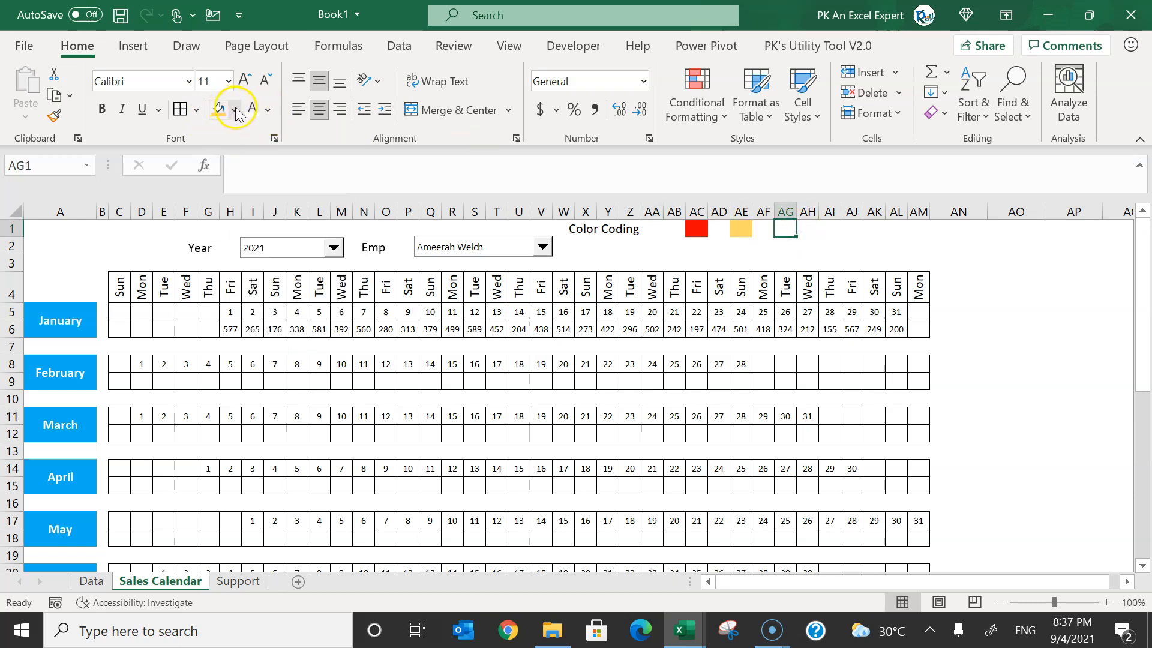
left_click(235, 110)
left_click(294, 278)
Enter the legend thresholds 0 in AC1, 200 in AE1 and 400 in AG1.
left_click(696, 228)
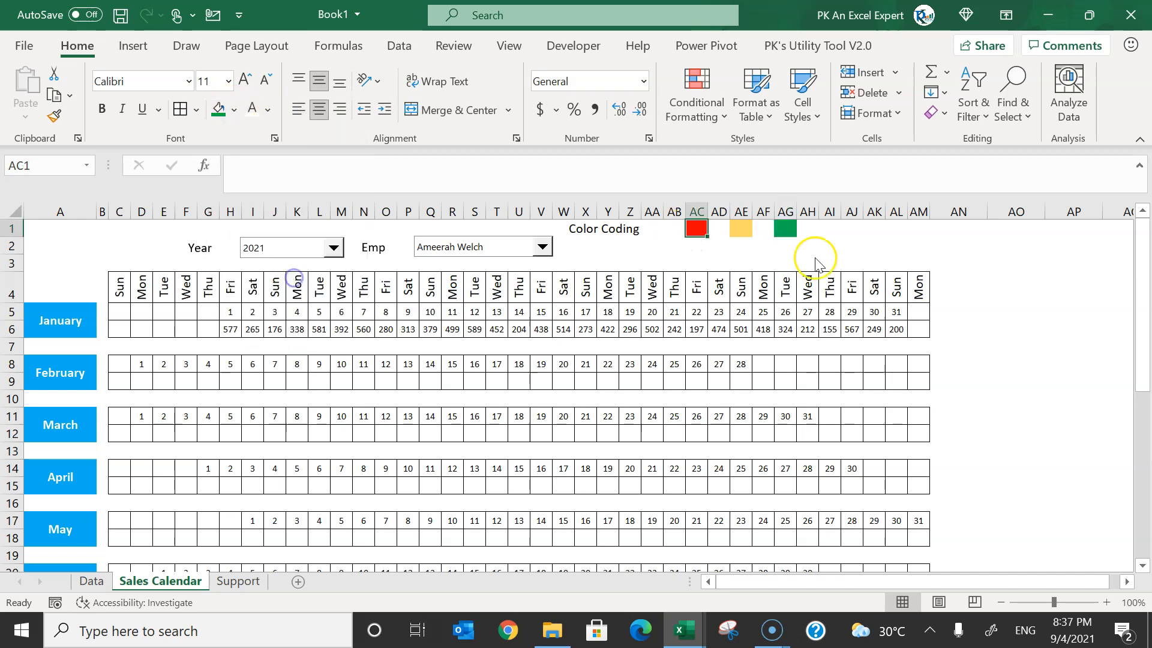
type("0")
key("Tab")
key("Tab")
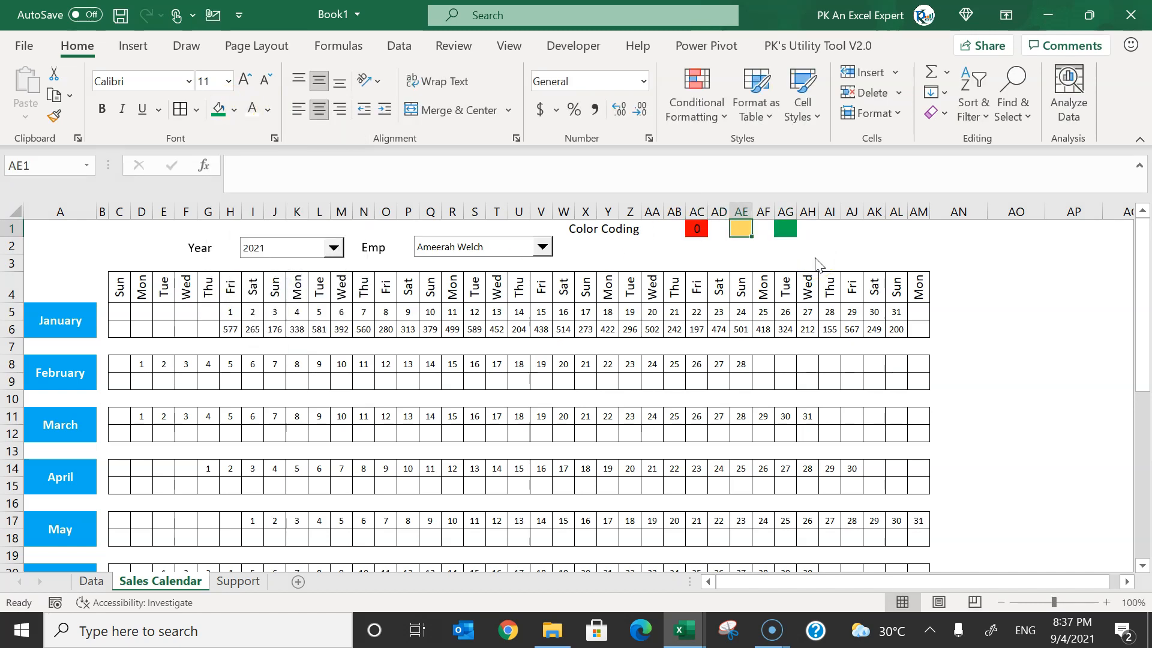
type("200")
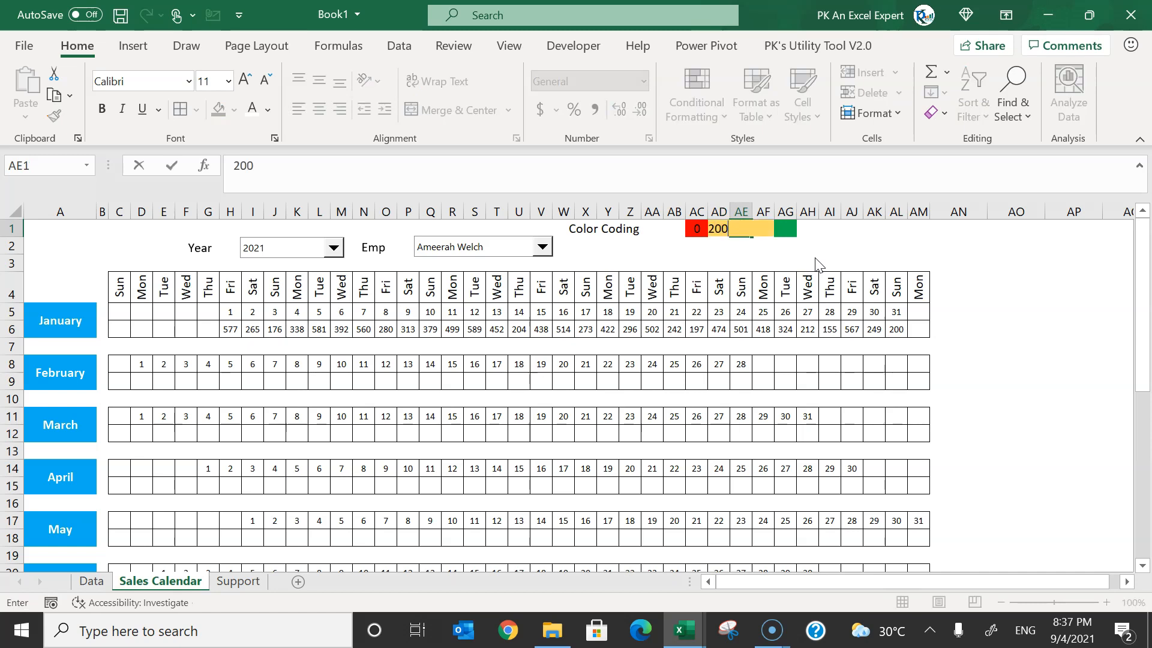
key("Tab")
key("Tab")
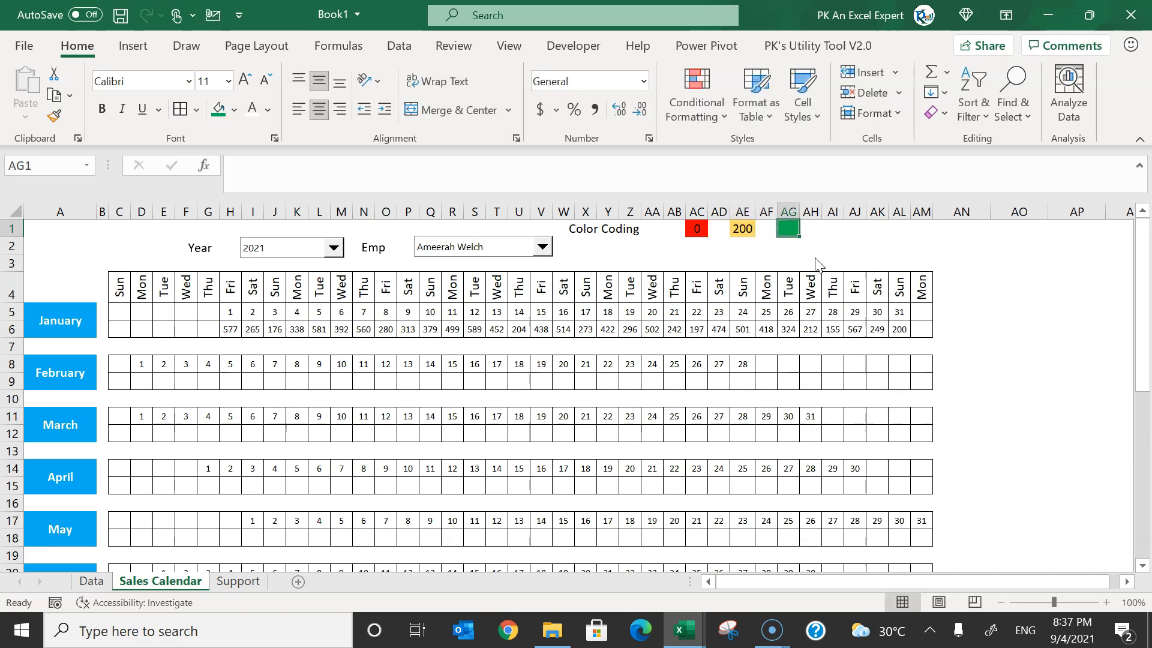
type("400")
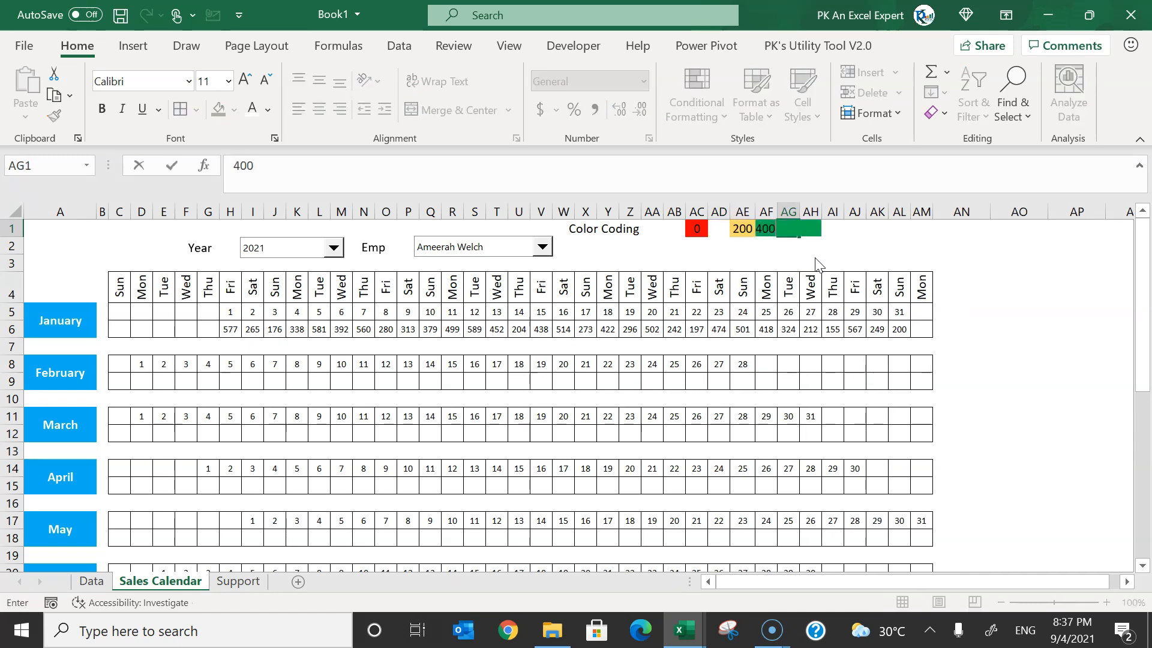
Reduce the font size of the legend values in AC1:AG1 and make their text white.
left_click_drag(790, 229, 697, 229)
left_click(265, 83)
left_click(674, 263)
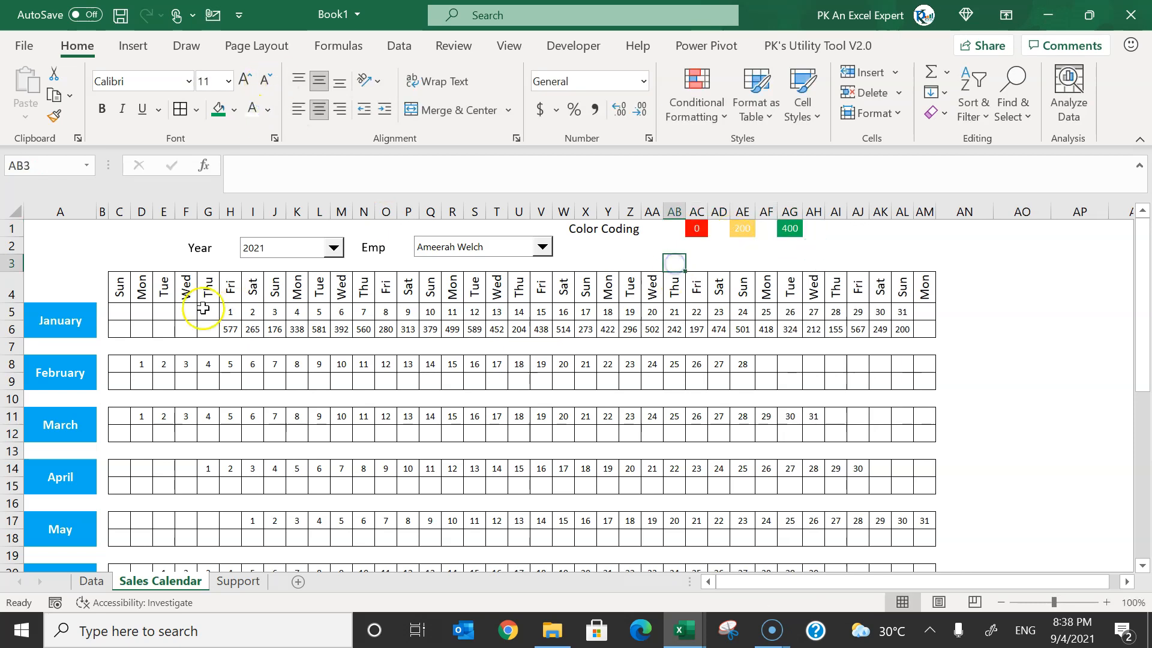
Start a new conditional formatting rule for the January sales cells C6:AM6, based on cell values with the 3-Color Scale style.
left_click_drag(120, 329, 924, 328)
left_click(78, 49)
left_click(717, 115)
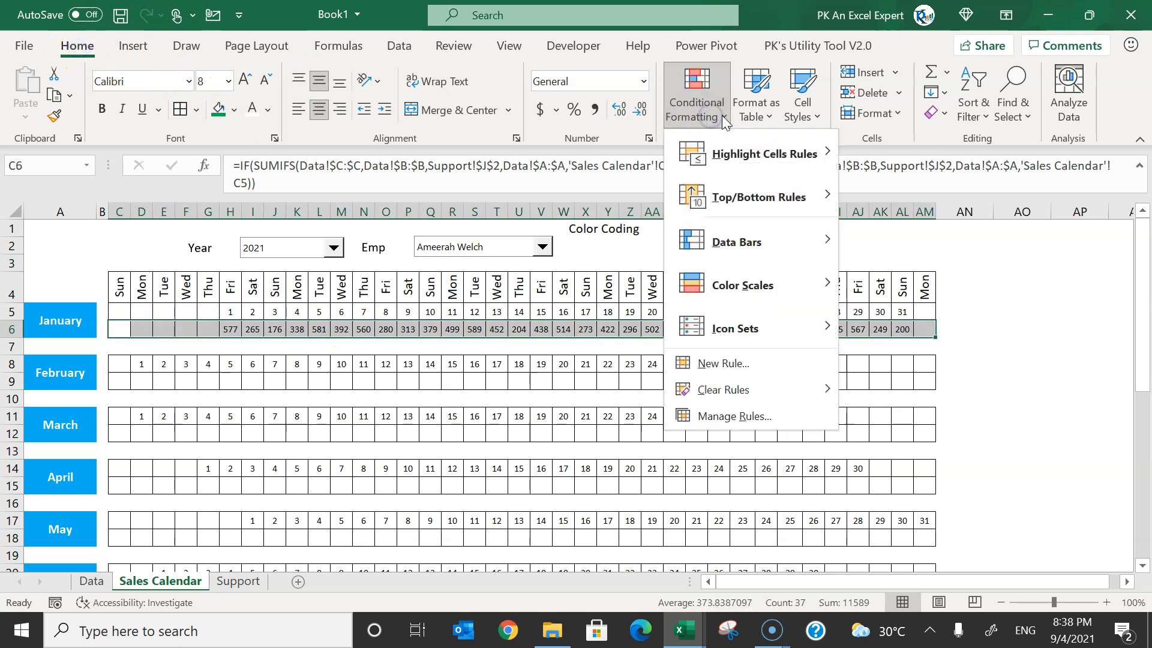
left_click(731, 365)
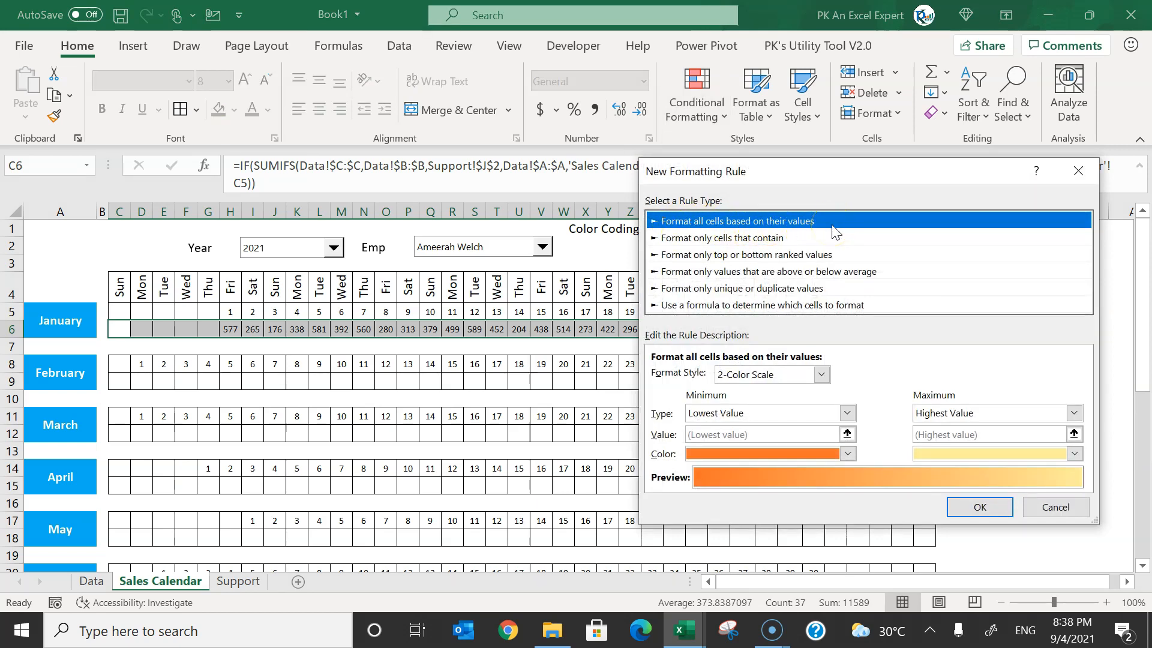
left_click(766, 375)
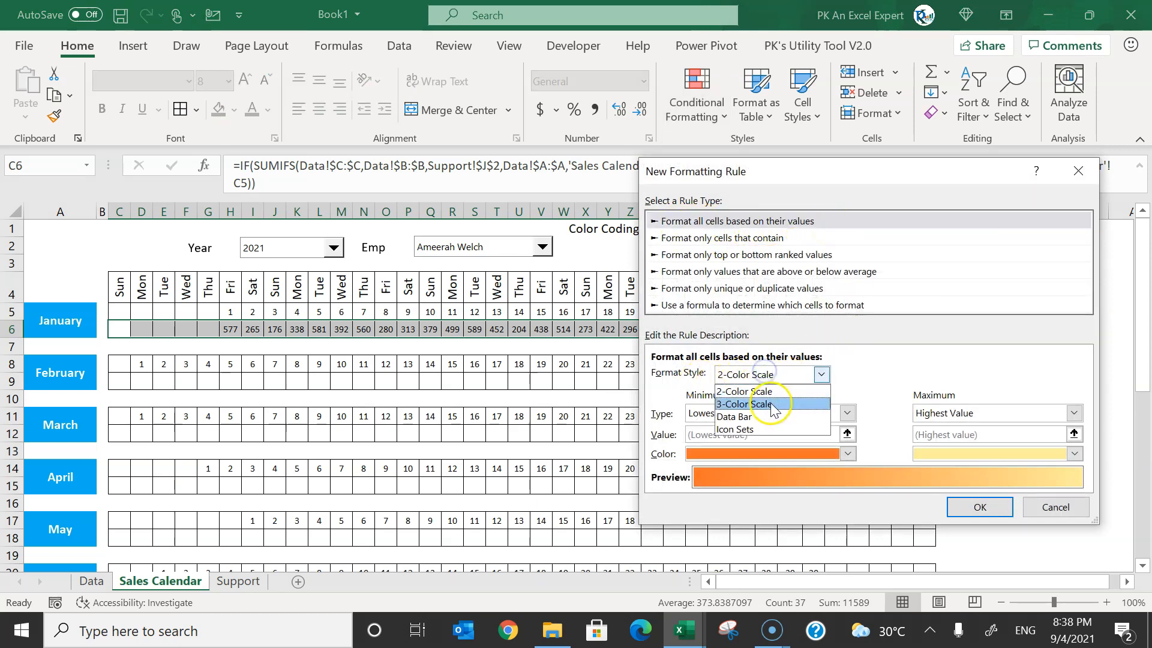
left_click(795, 404)
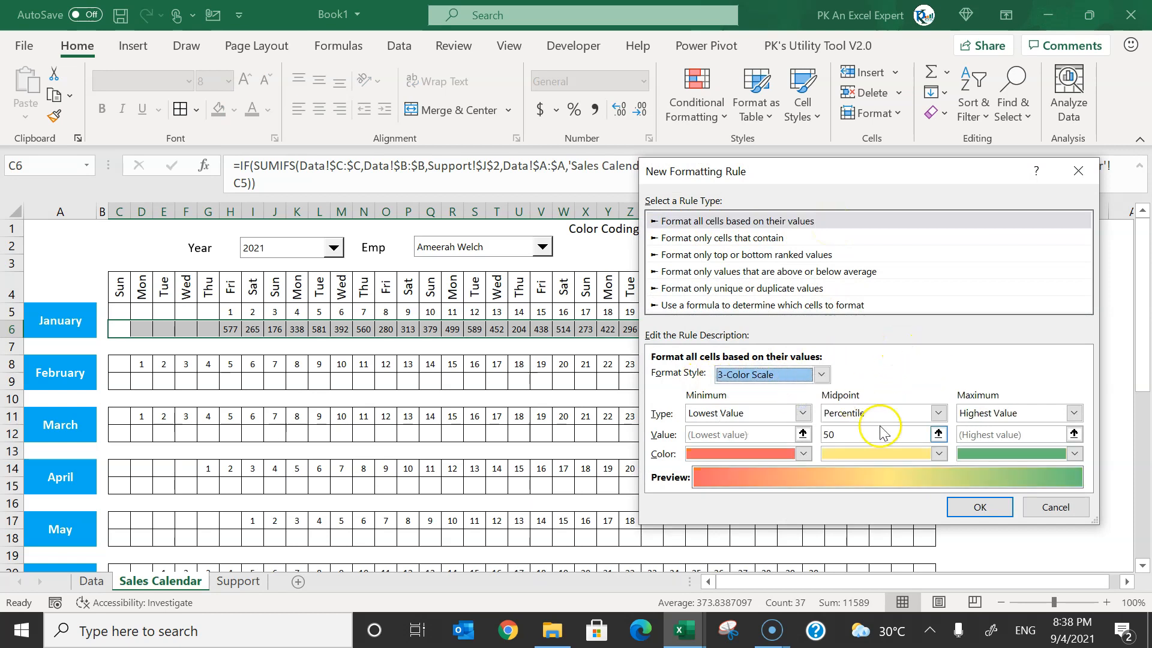
Set the scale's colours to red for the minimum, light gold for the midpoint and green for the maximum.
left_click(761, 455)
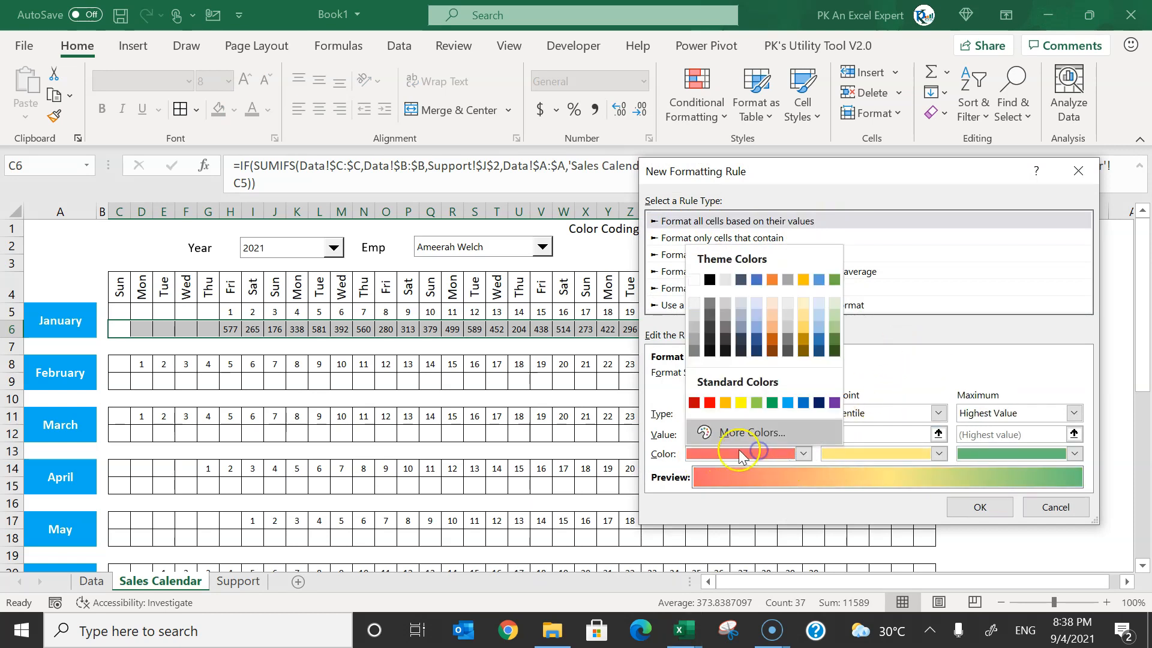
left_click(714, 403)
left_click(976, 453)
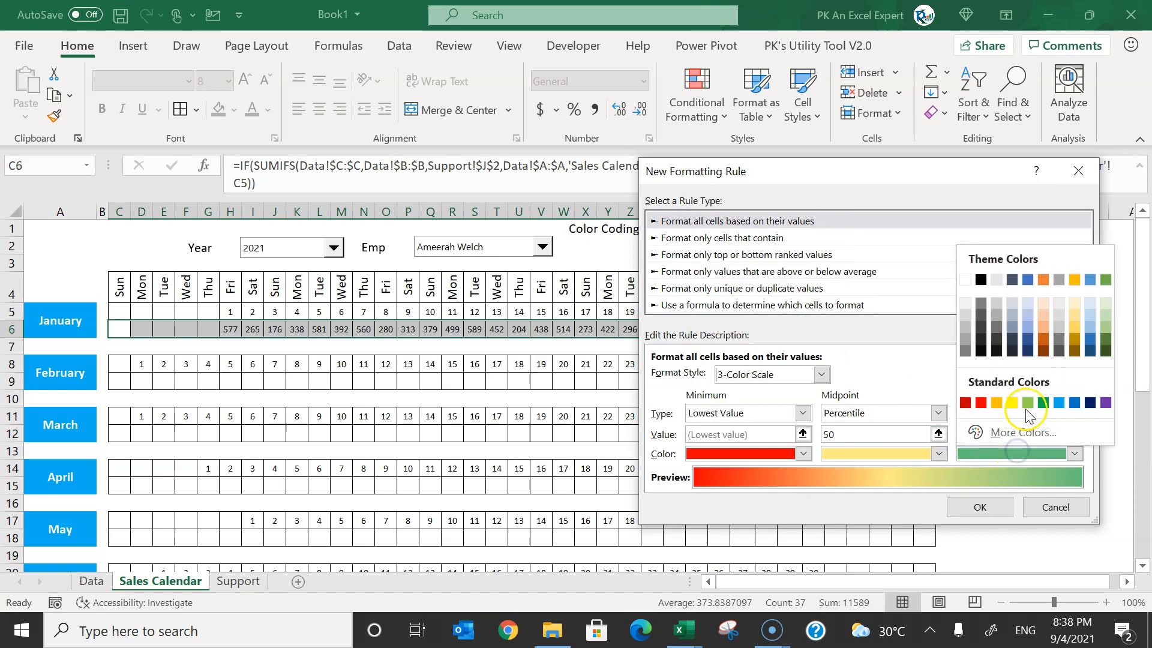
left_click(1044, 403)
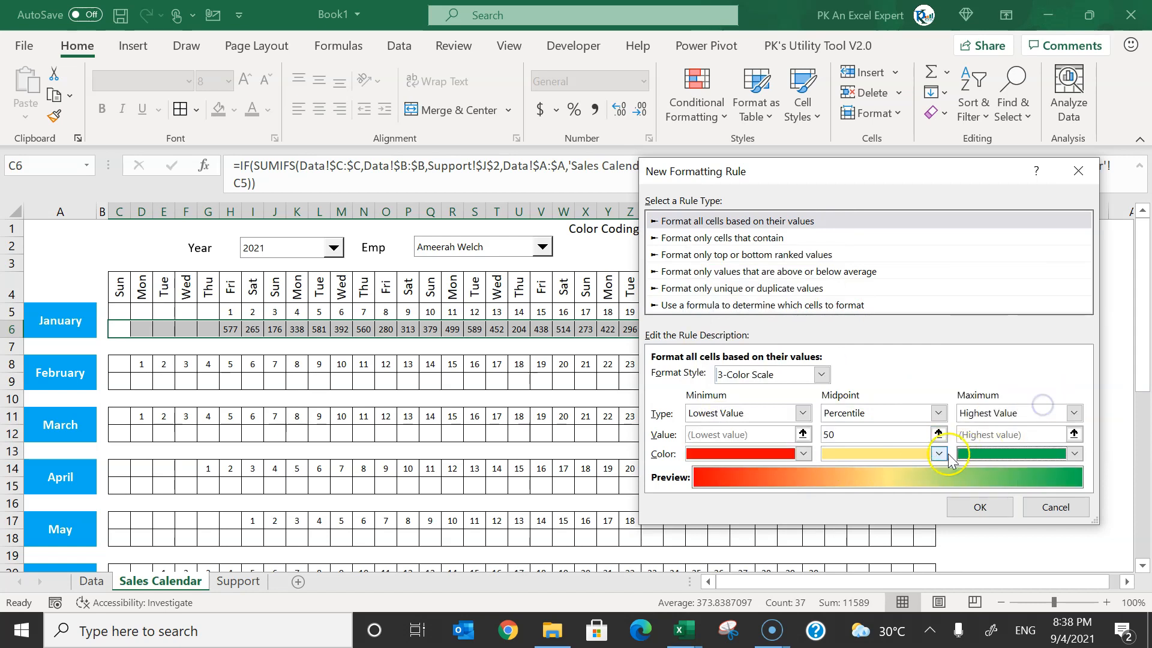
left_click(935, 454)
left_click(941, 324)
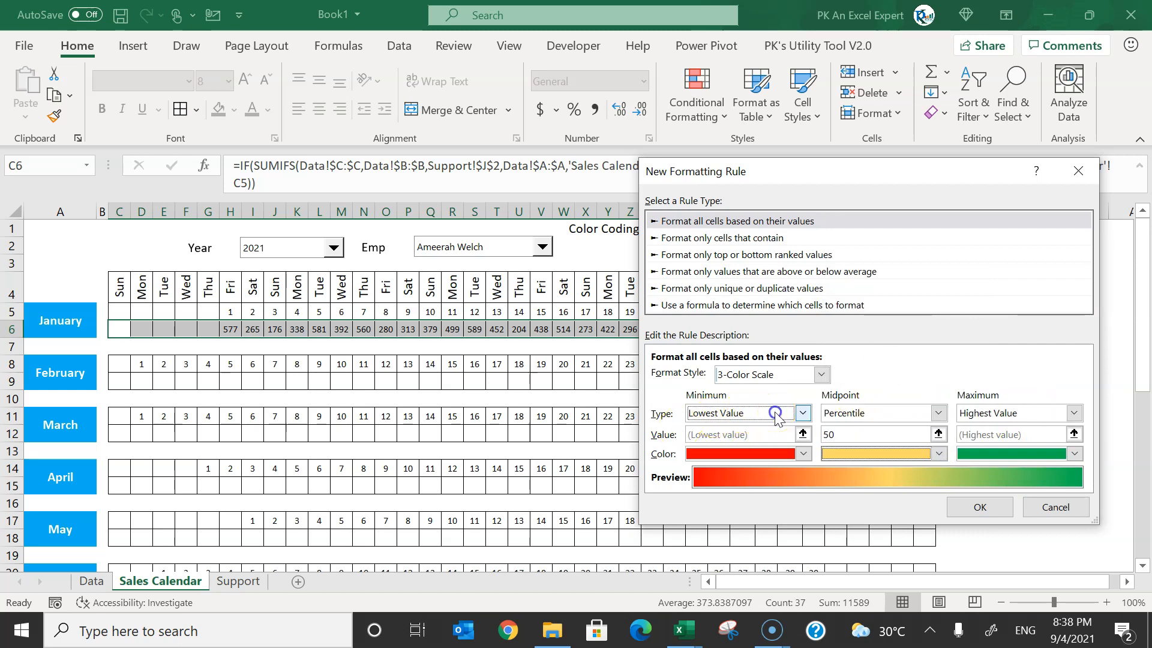
Change the type of the scale's minimum, midpoint and maximum to Number.
left_click(744, 414)
left_click(733, 442)
left_click(862, 414)
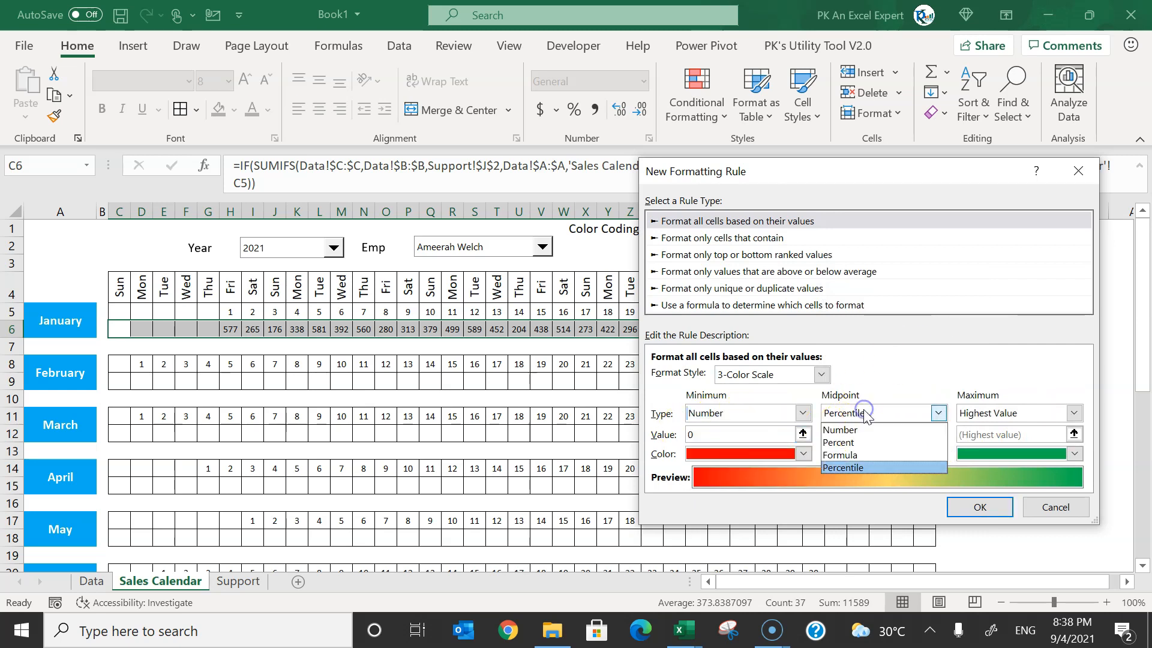
left_click(882, 429)
left_click(999, 414)
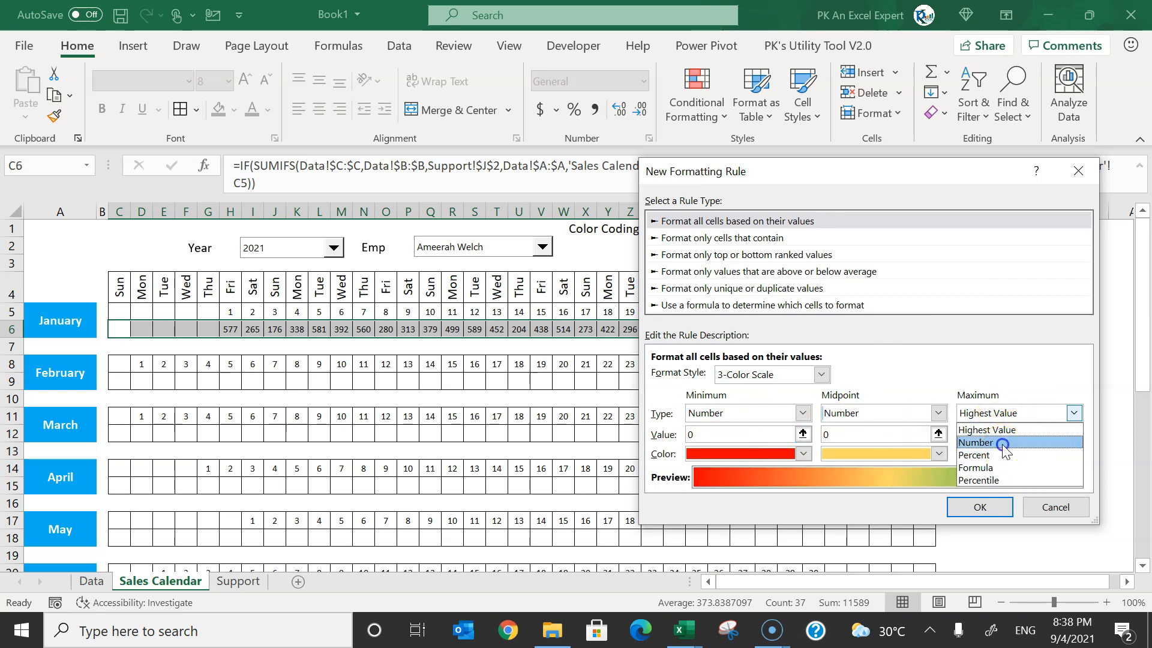
left_click(996, 442)
Link the scale's minimum value to legend cell =$AC$1.
left_click(726, 435)
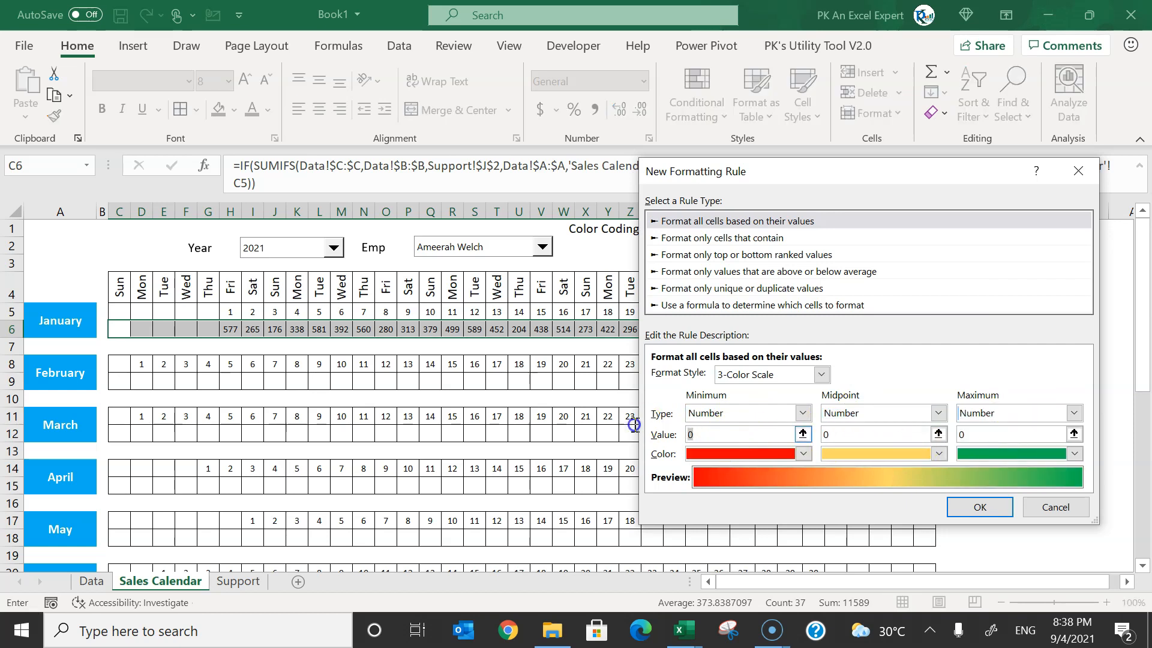
left_click(803, 435)
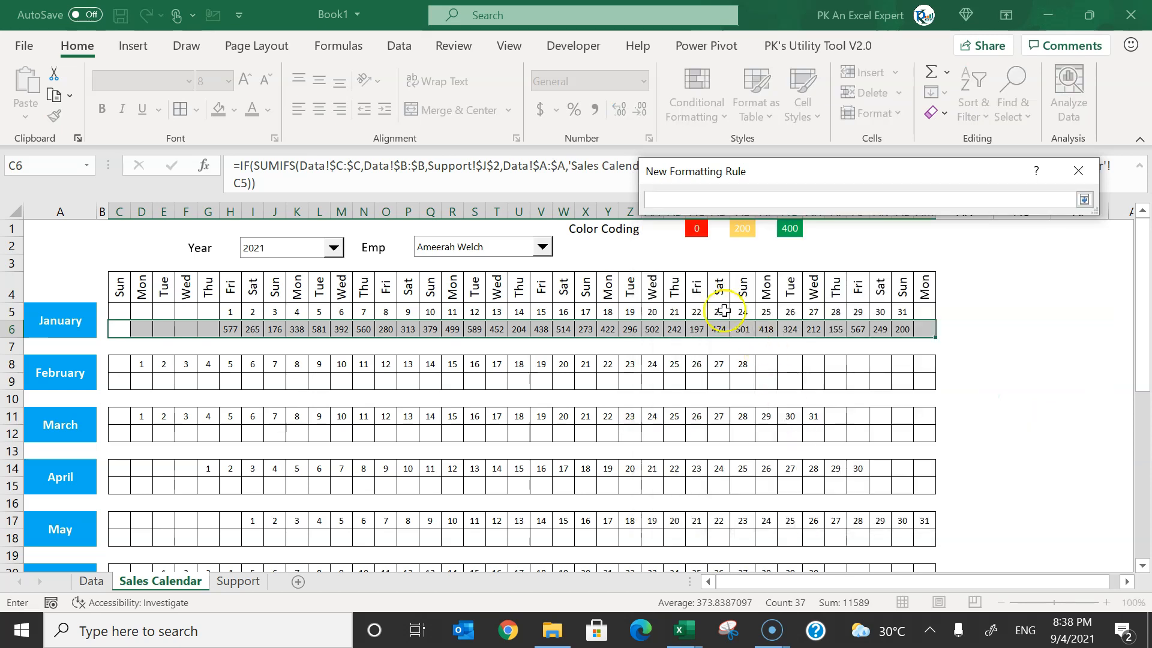
left_click(696, 228)
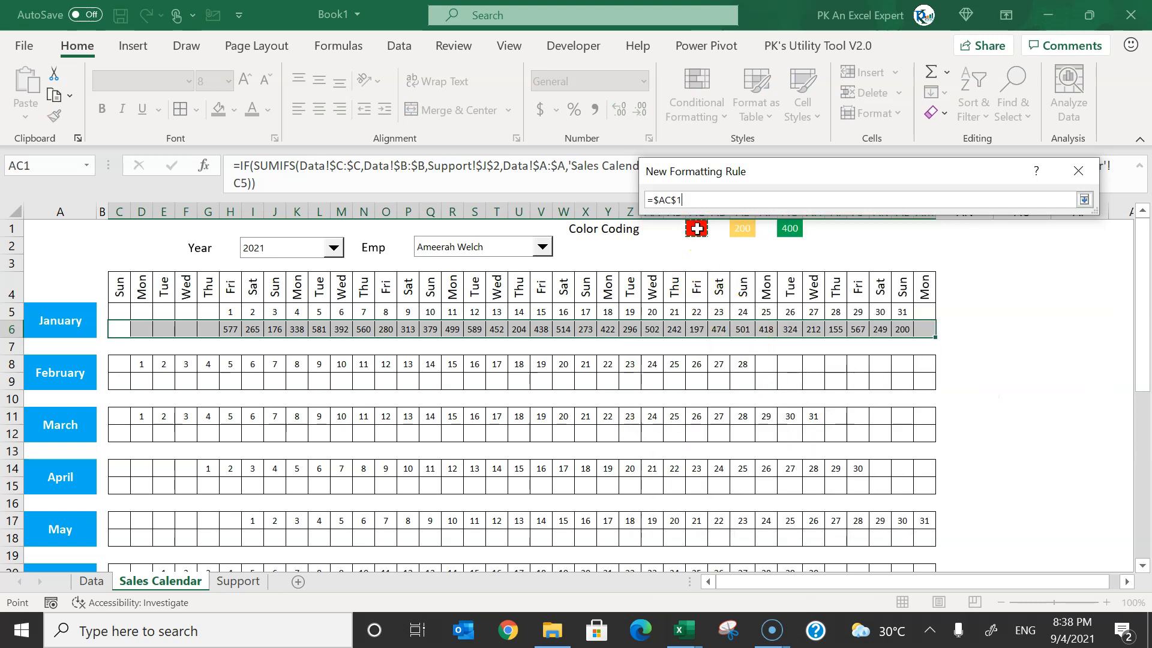
left_click(1086, 200)
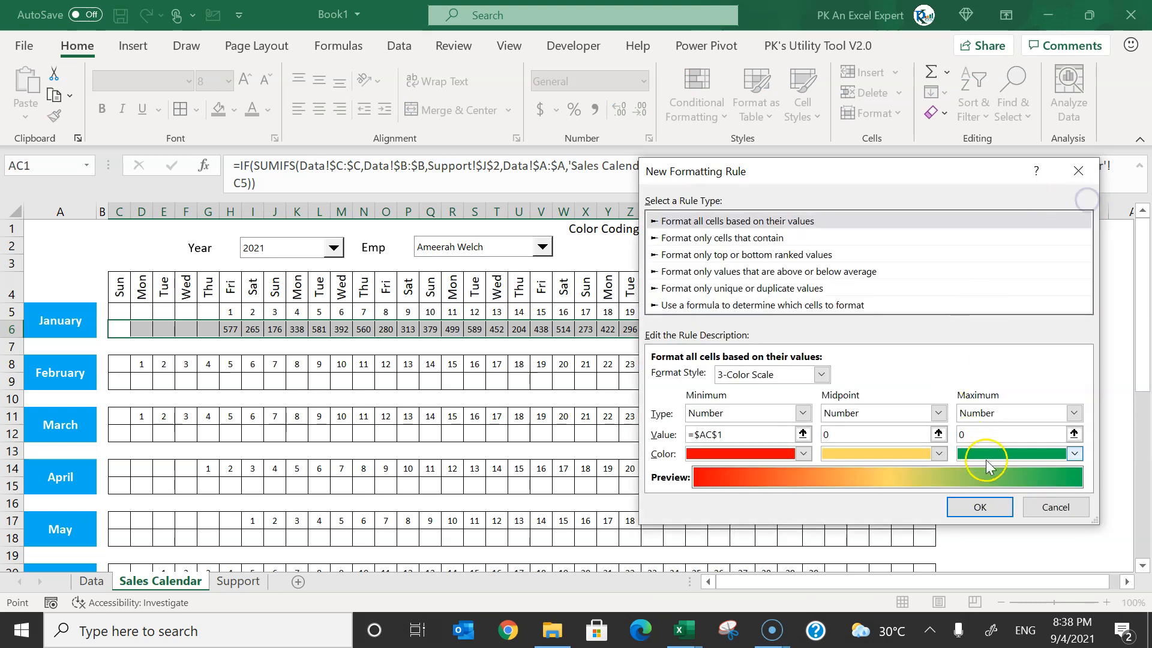
Link the scale's midpoint value to legend cell =$AE$1.
left_click(888, 437)
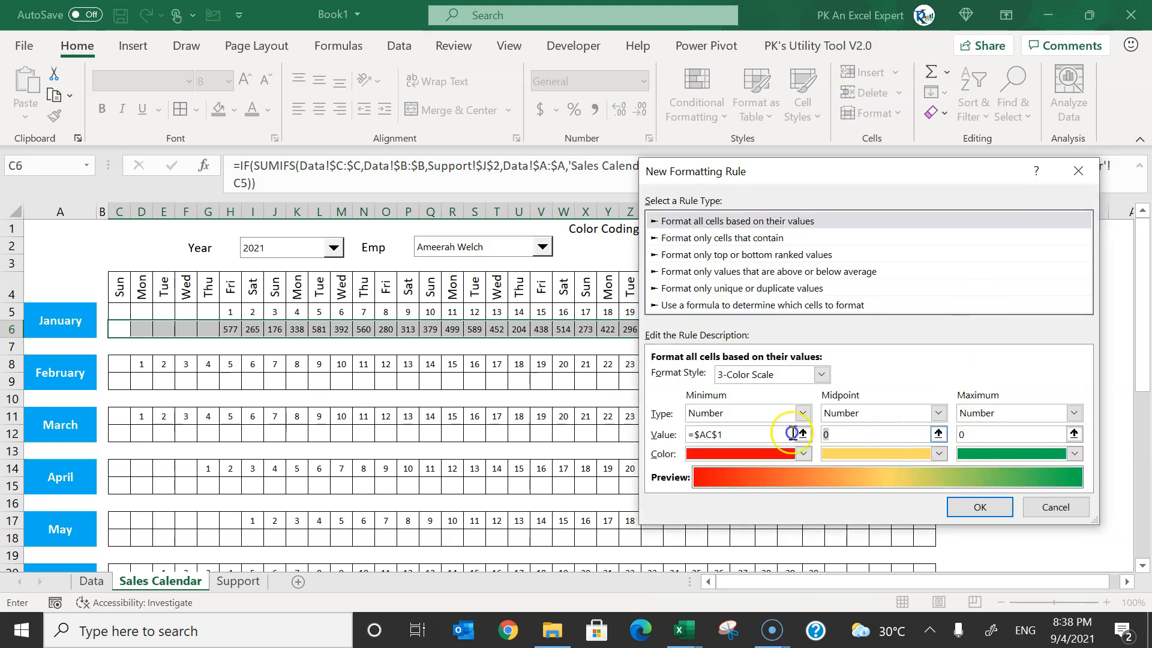
left_click(939, 433)
left_click(744, 230)
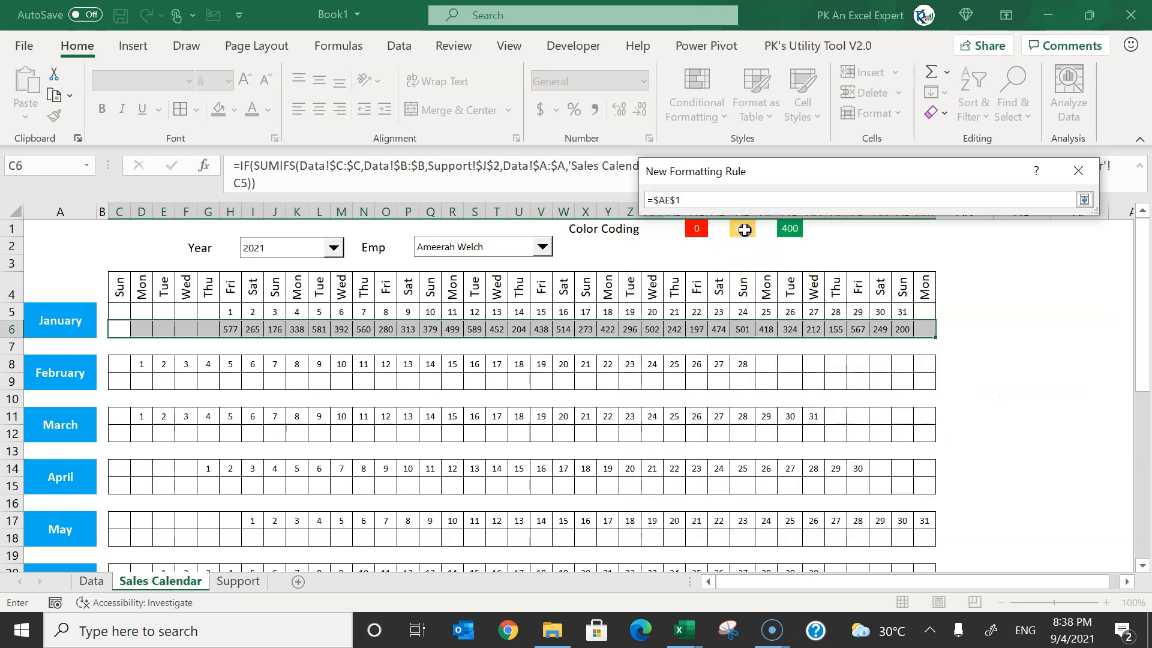
left_click_drag(777, 169, 805, 133)
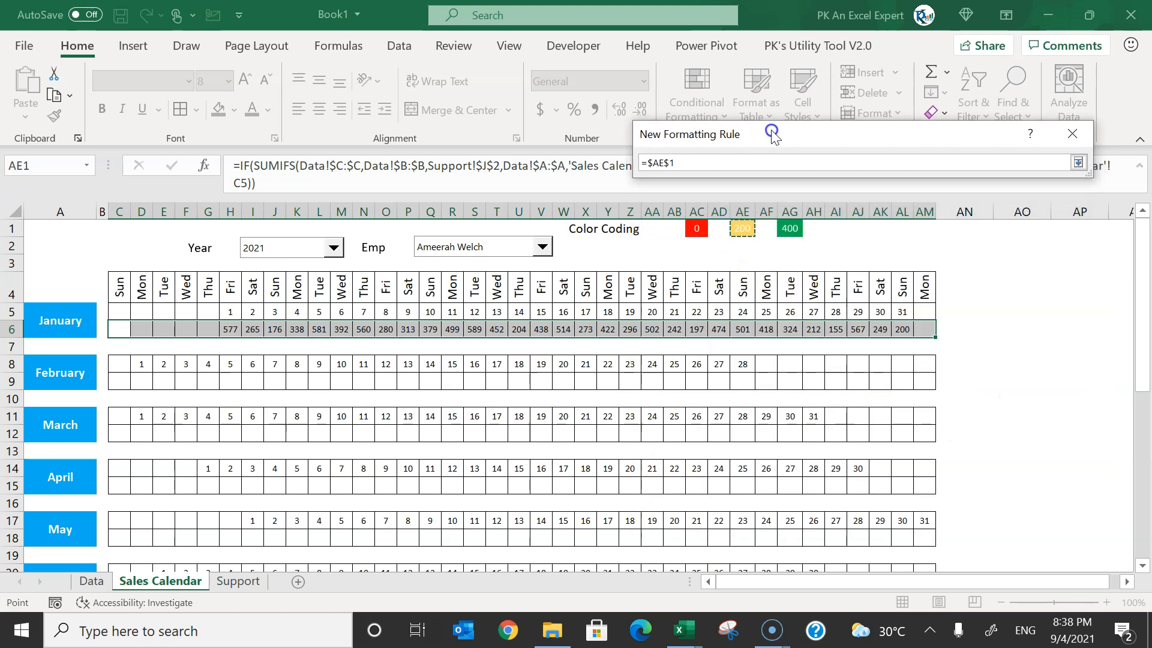
left_click(1078, 162)
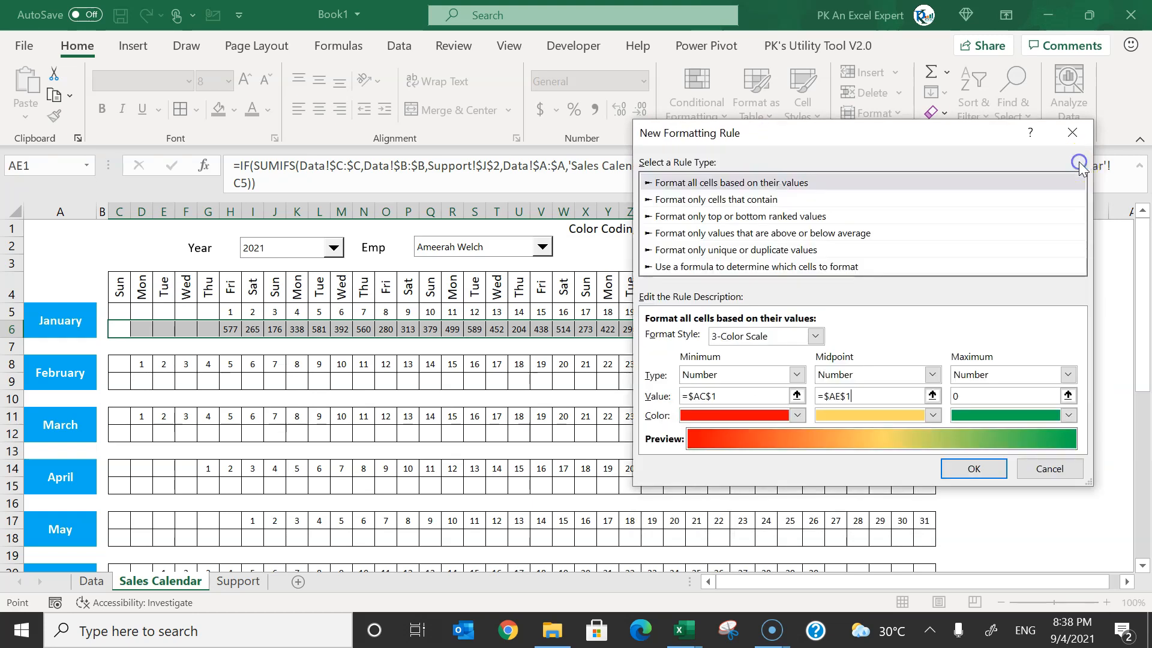
Link the scale's maximum value to legend cell =$AG$1 and apply the rule to the January row.
left_click(988, 396)
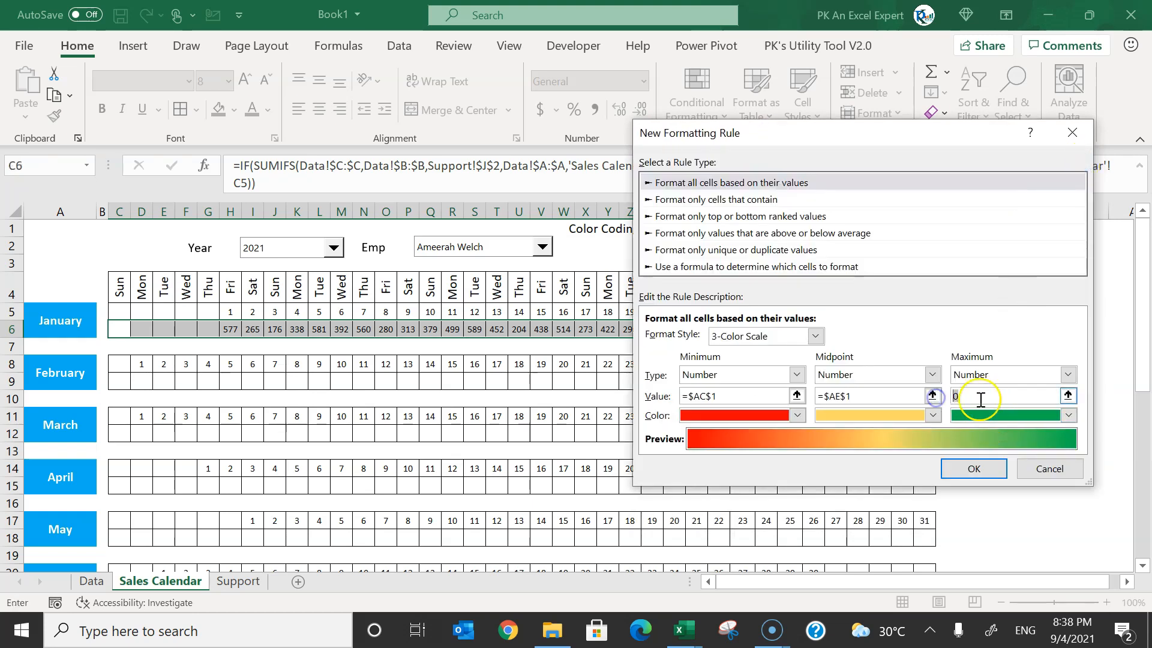
left_click(1069, 397)
left_click(790, 228)
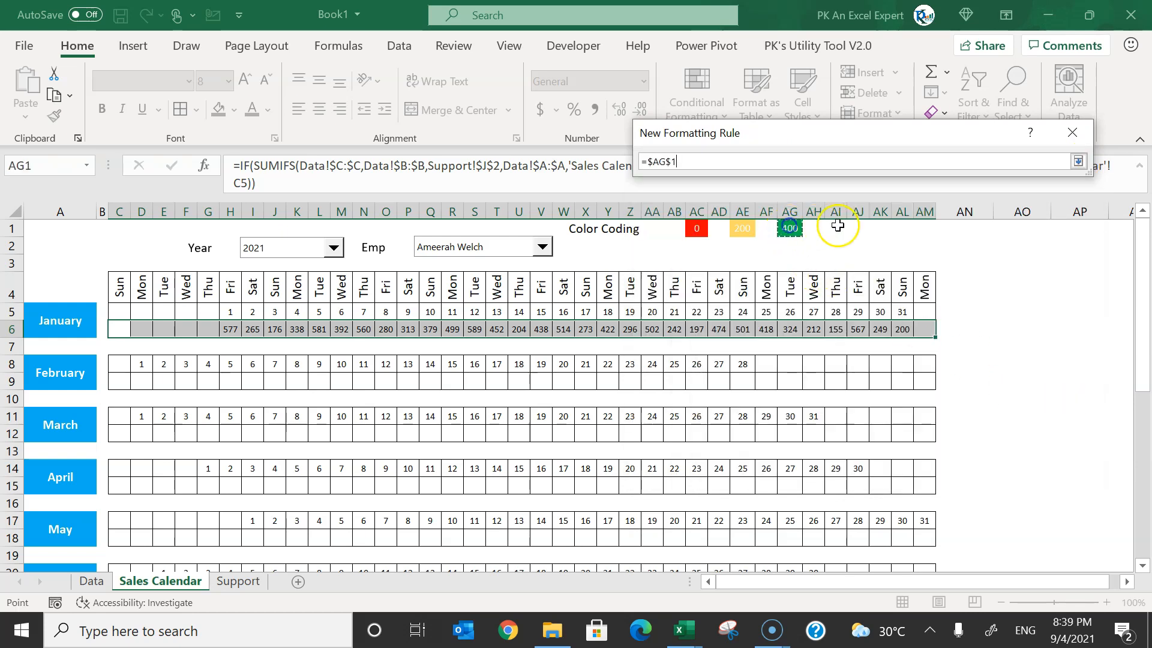
left_click(1078, 162)
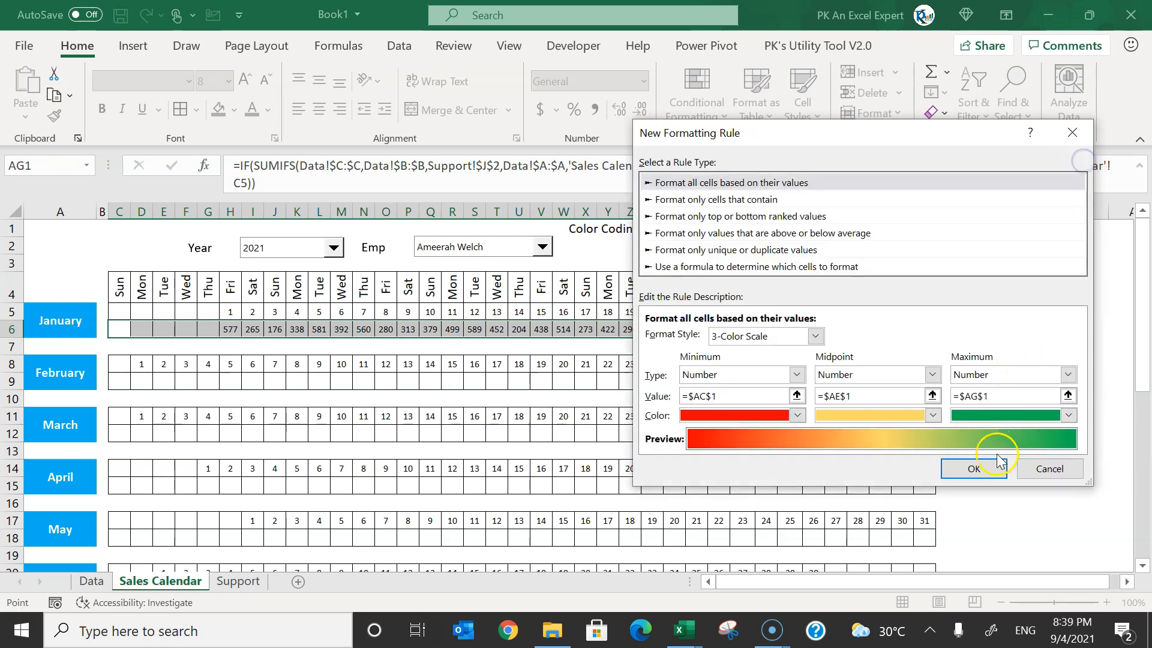
left_click(978, 462)
left_click(696, 381)
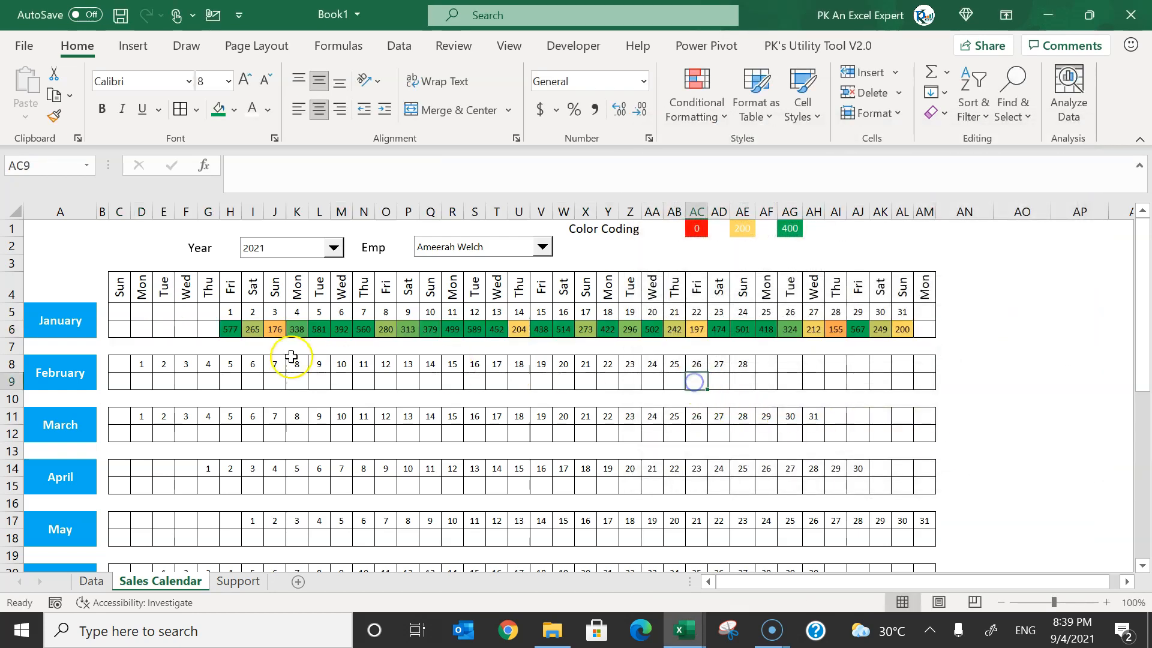
Make the font of the January sales values in C6:AM6 white.
left_click_drag(117, 329, 924, 326)
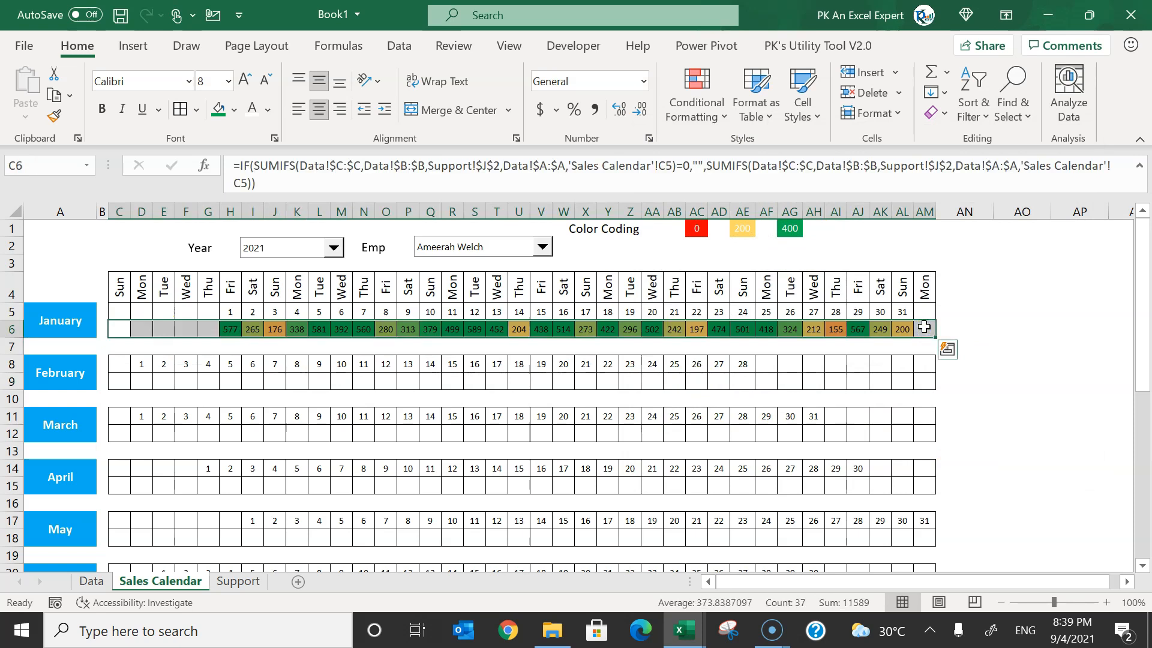
left_click(253, 109)
left_click(728, 394)
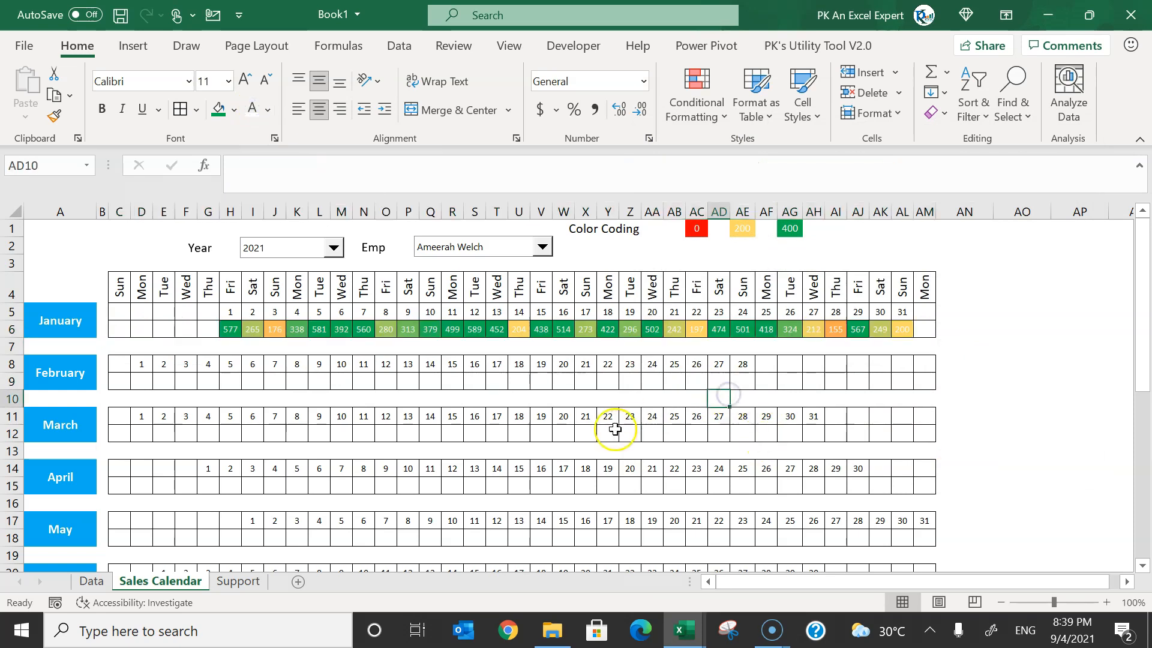
Hide the January sales numbers in C6:AM6 with the custom number format ;;;.
left_click_drag(119, 329, 922, 329)
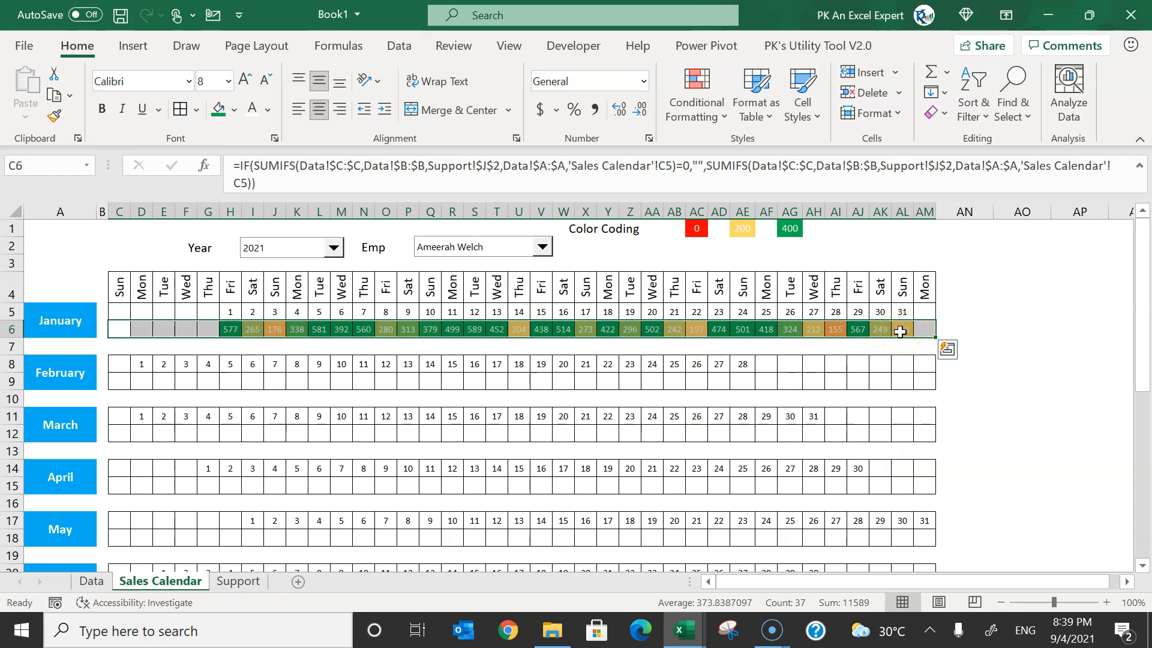
right_click(900, 331)
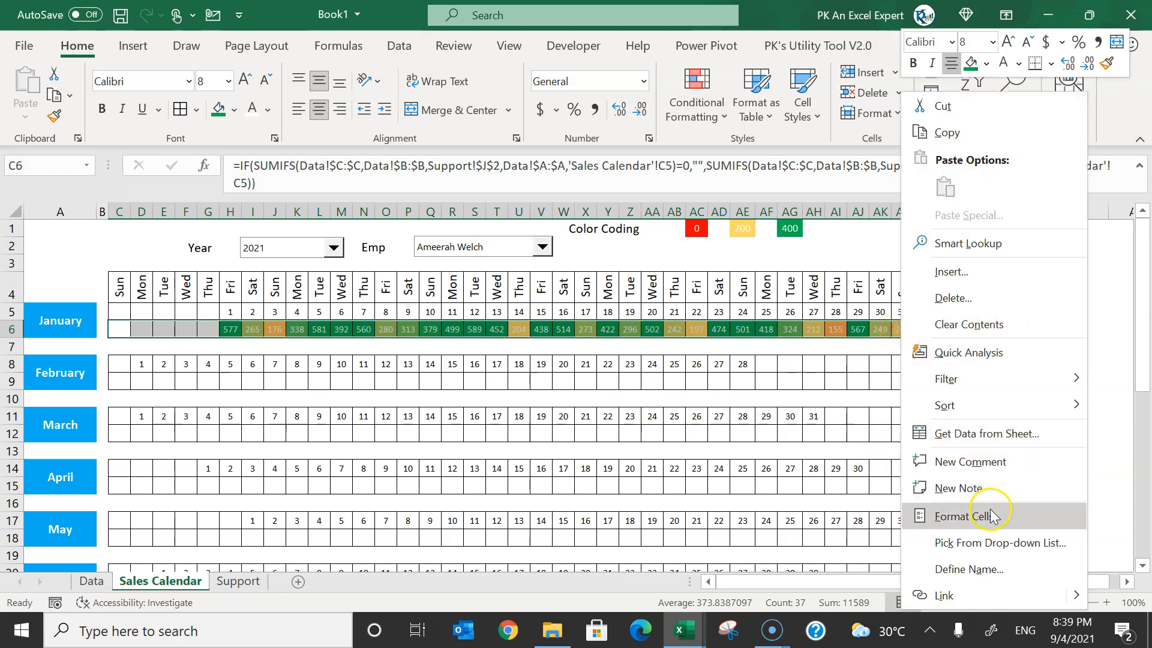
left_click(975, 513)
left_click(714, 369)
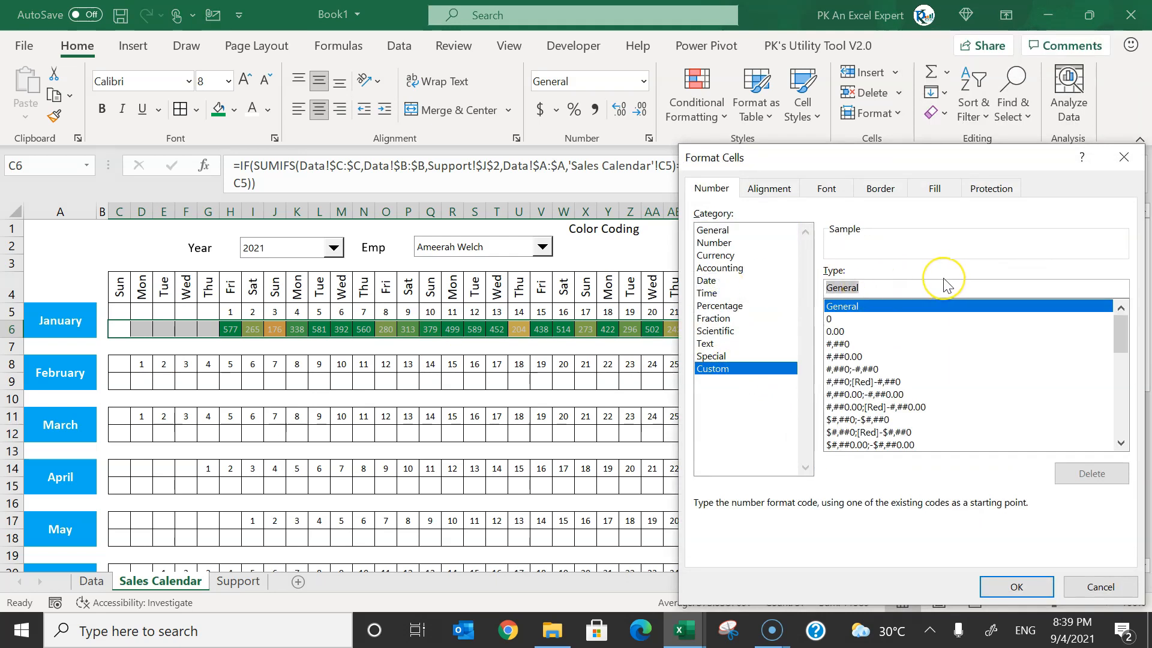
type(";;;")
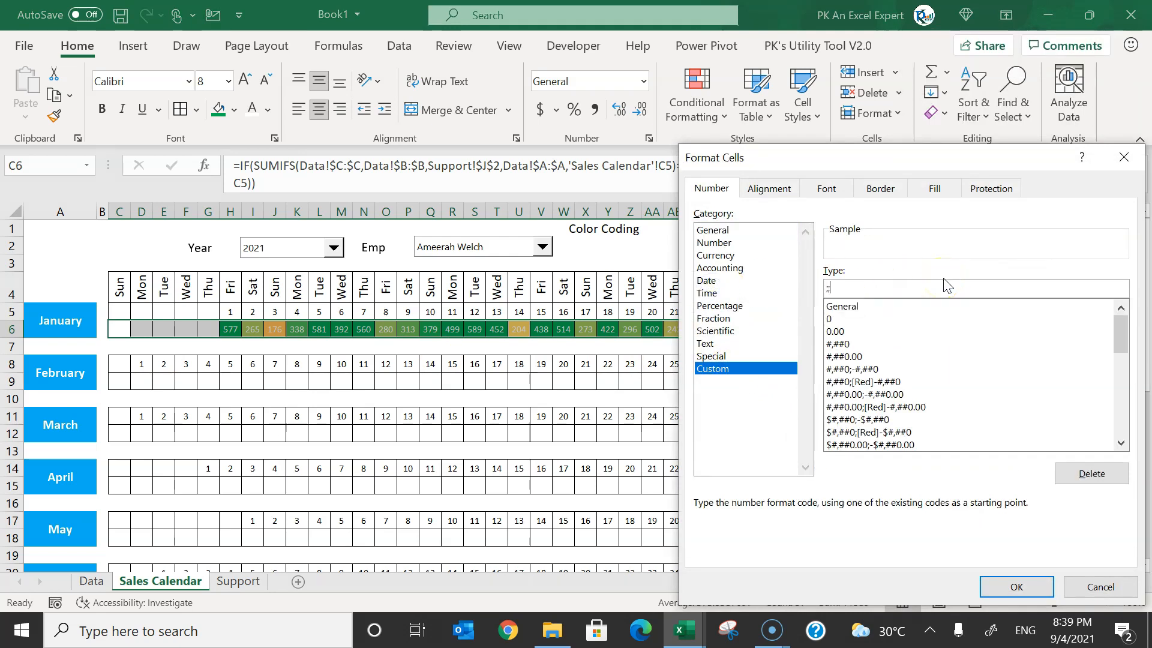
left_click(1015, 587)
left_click(522, 419)
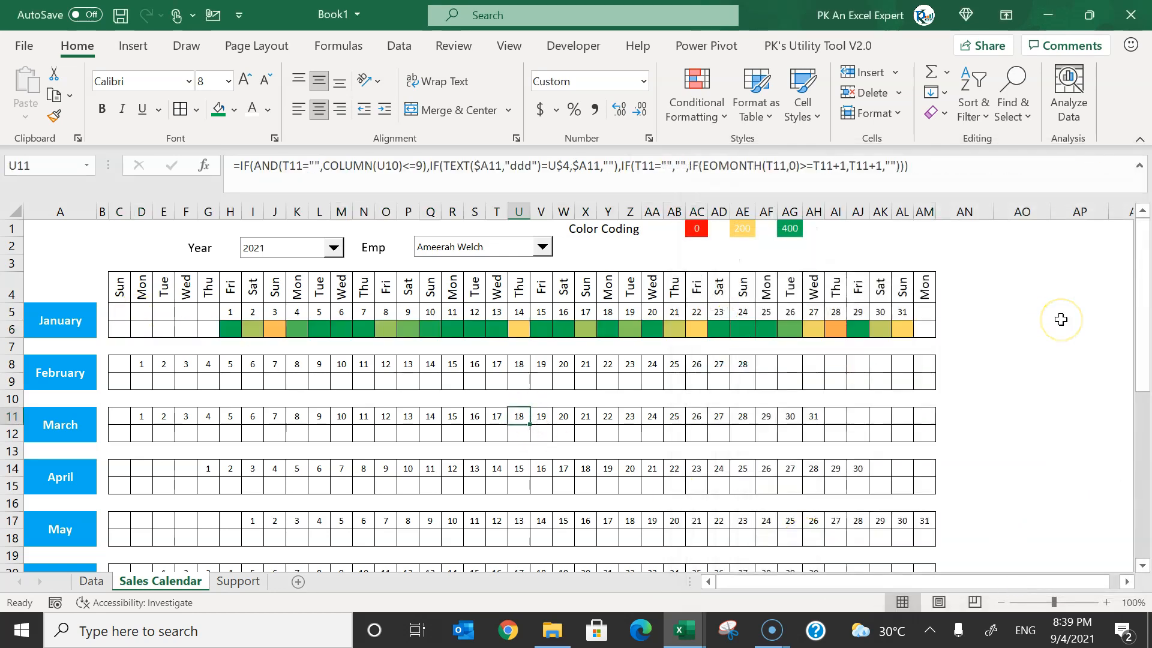
Copy the January sales row C6:AM6 into the February, March and April sales rows, starting at C9, C12 and C15.
left_click_drag(119, 329, 929, 327)
key("ctrl+c")
left_click(123, 379)
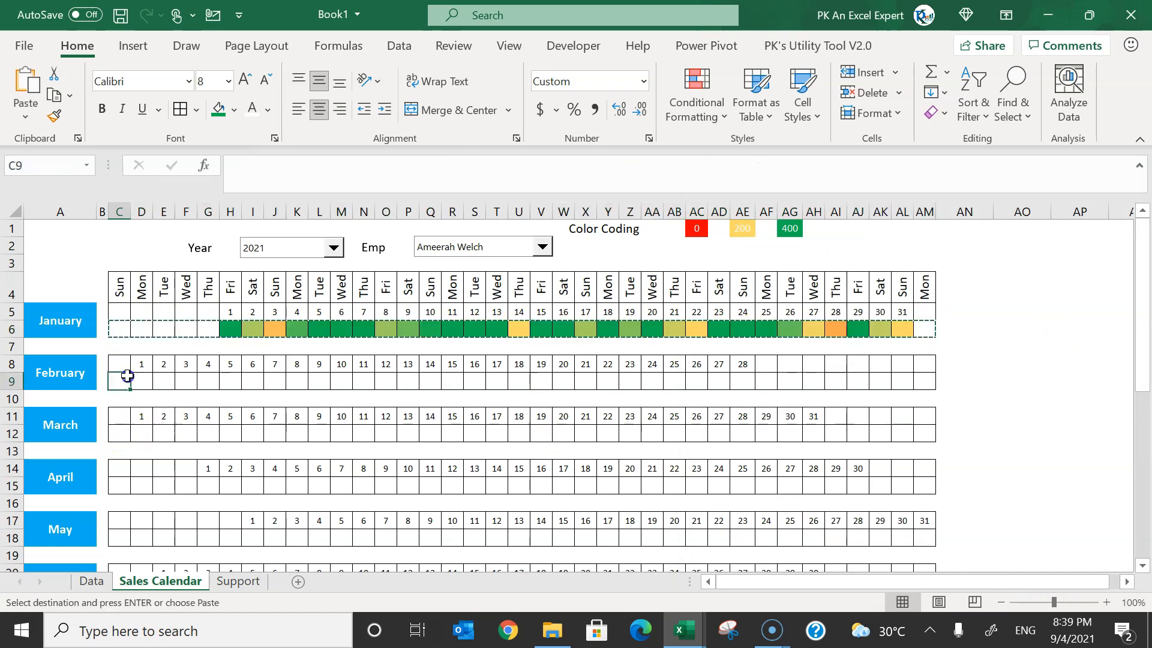
key("ctrl+v")
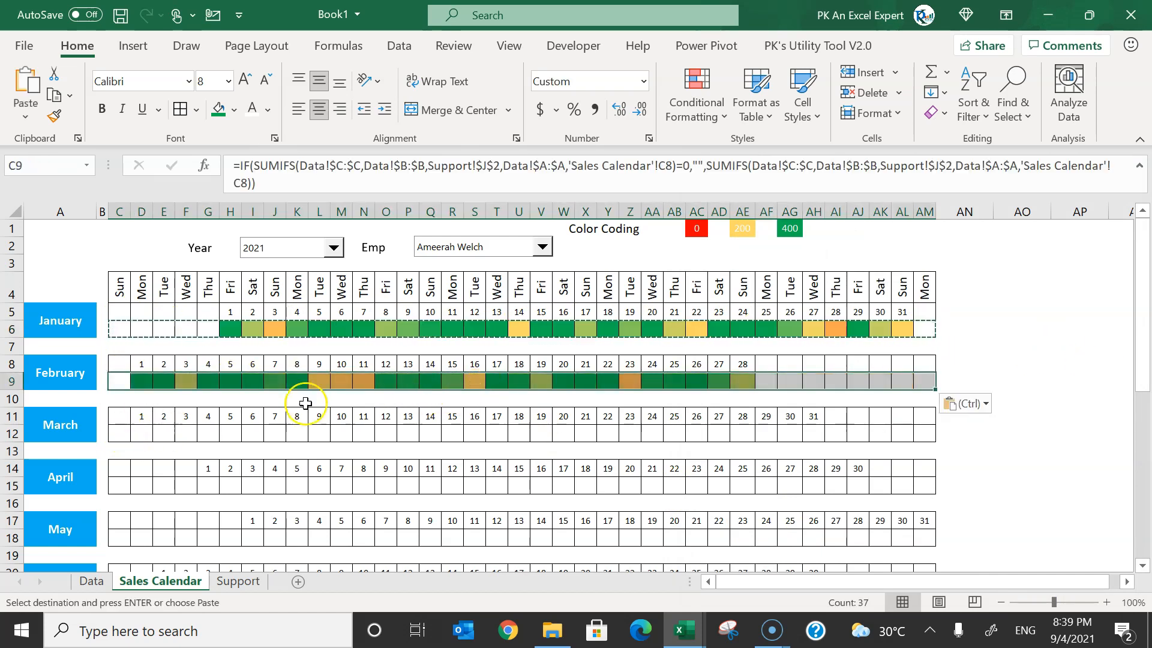
left_click(118, 437)
key("ctrl+v")
left_click(119, 484)
key("ctrl+v")
Paste the copied January sales row into the sales rows of the remaining months, May through December.
scroll(399, 486, "down", 2)
left_click(120, 420)
key("ctrl+v")
left_click(121, 472)
scroll(546, 485, "down", 2)
left_click(122, 473)
key("ctrl+v")
left_click(121, 523)
key("ctrl+v")
scroll(327, 489, "down", 2)
left_click(121, 474)
key("ctrl+v")
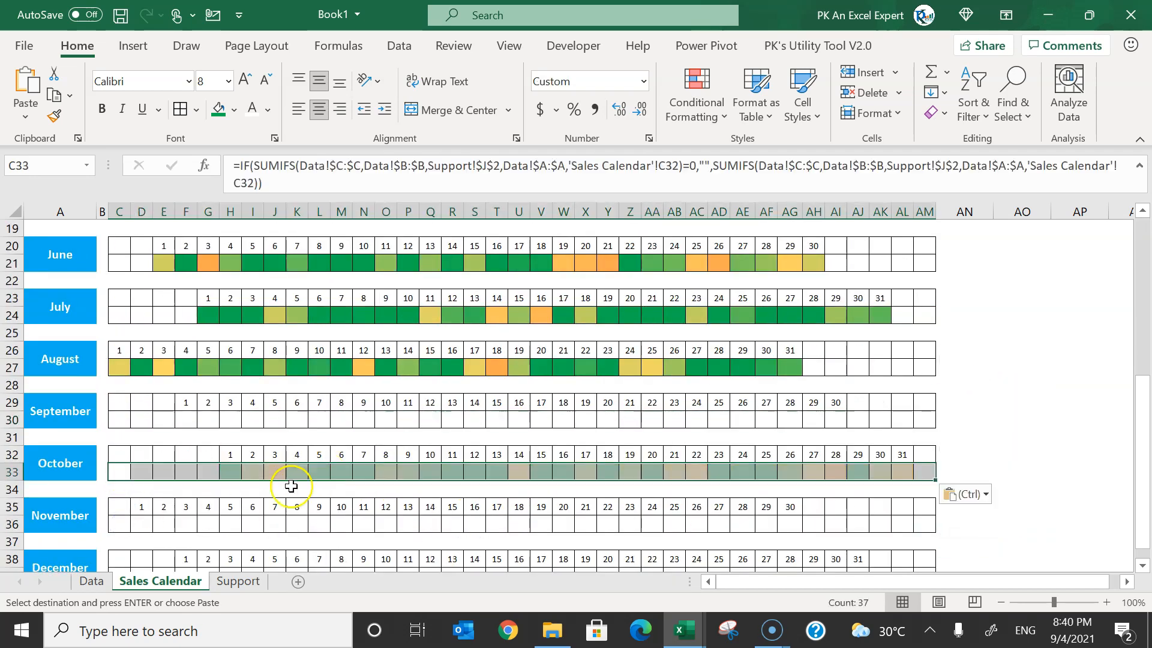
left_click(122, 472)
key("ctrl+v")
Set the calendar's Year to 2020 and choose a different employee in the Emp combo box to test the colour coding.
scroll(128, 471, "up", 8)
left_click(305, 246)
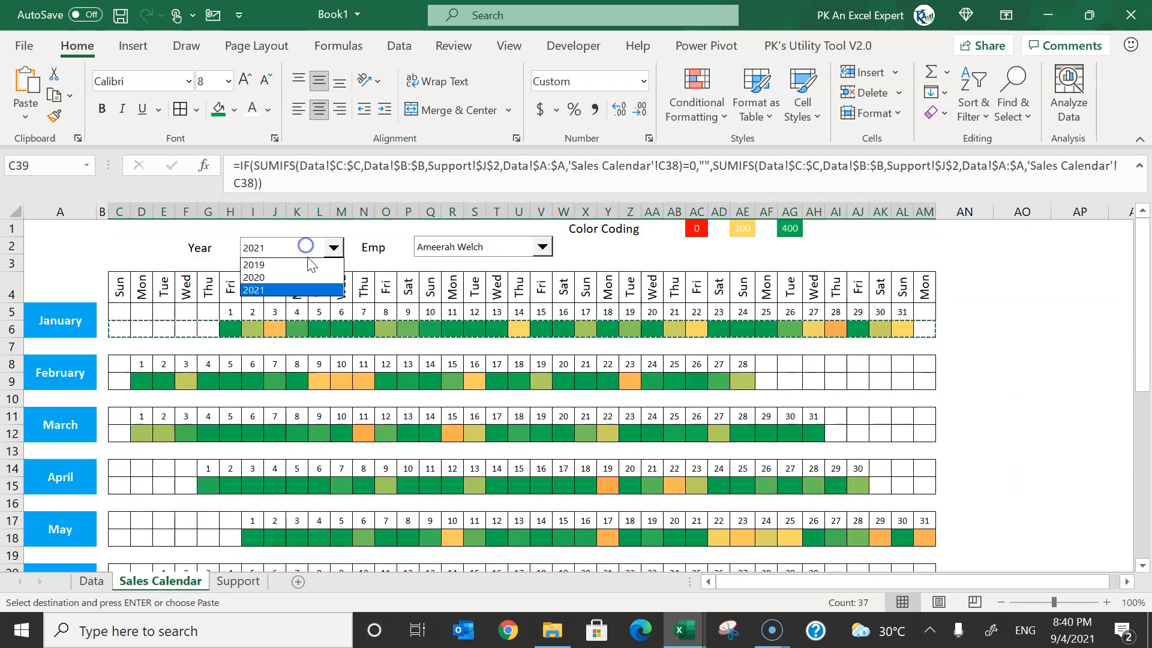
left_click(298, 277)
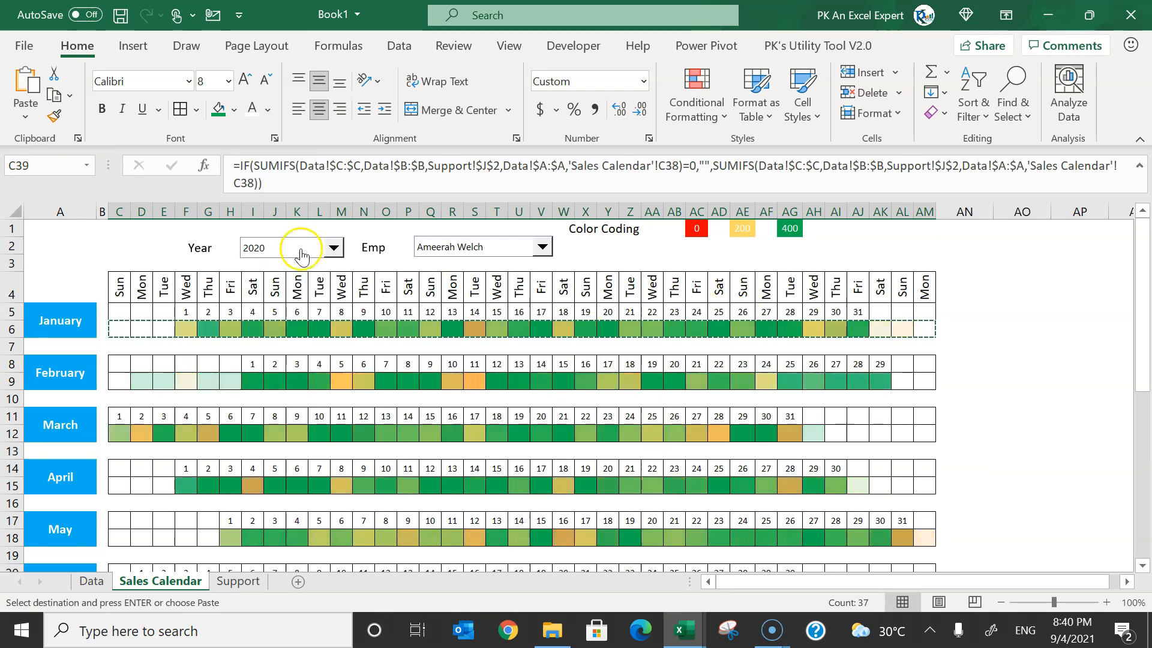
left_click(475, 248)
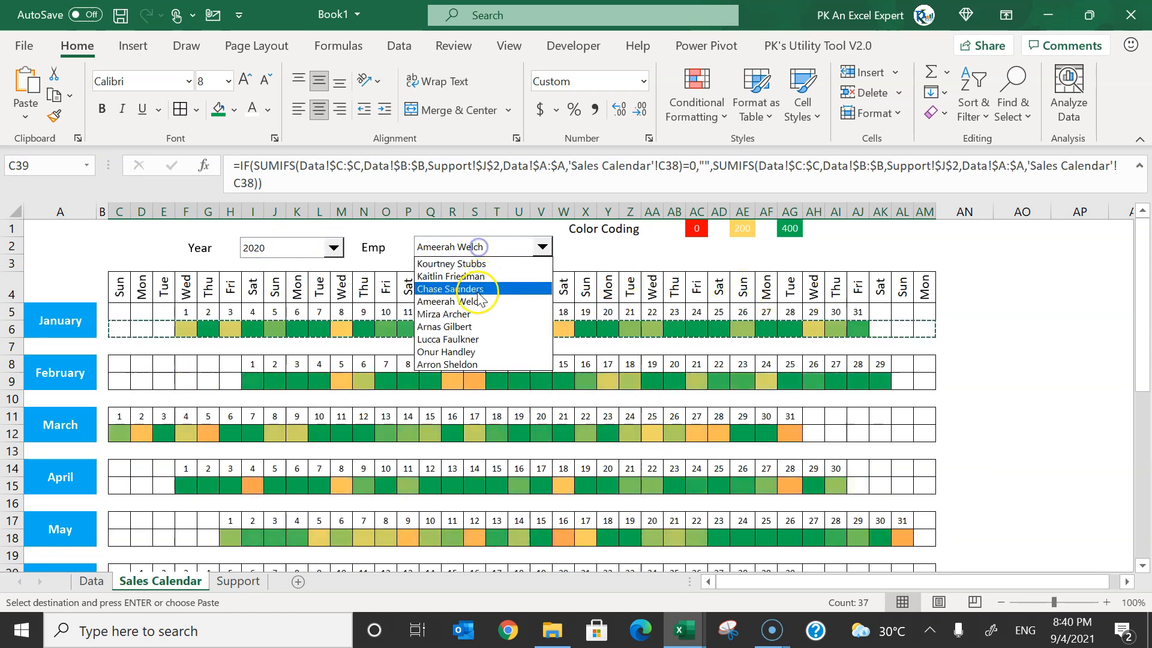
left_click(463, 329)
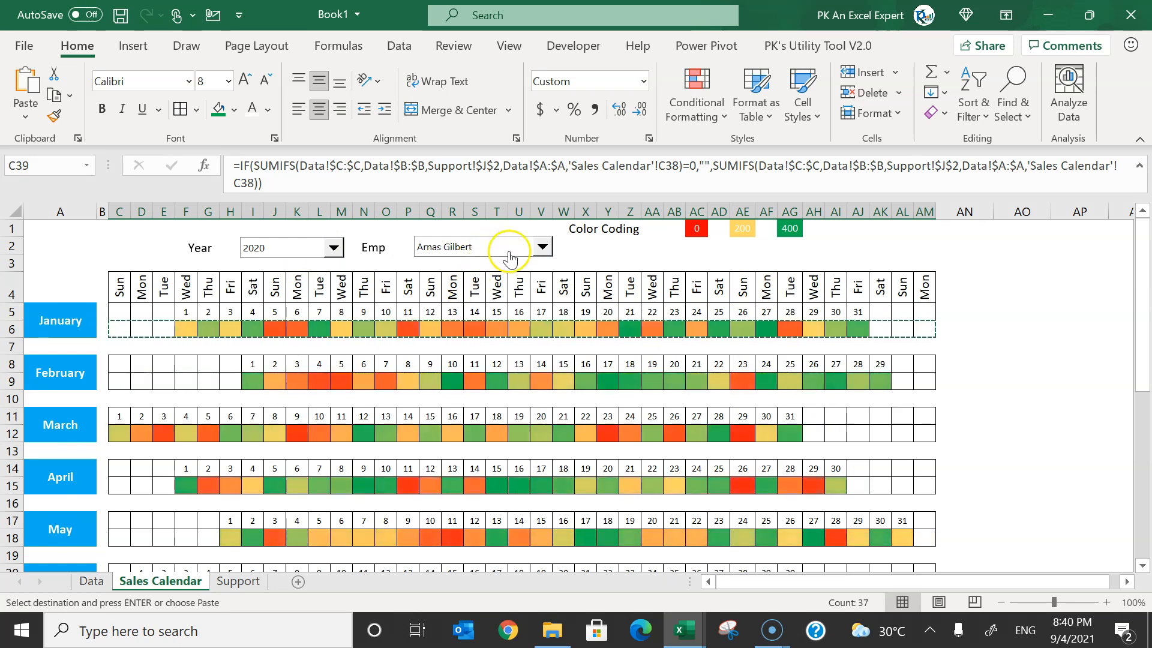
Examine the colour coding of the remaining months down to December and clear the pending copy selection.
left_click(924, 415)
scroll(924, 412, "down", 4)
scroll(924, 411, "down", 3)
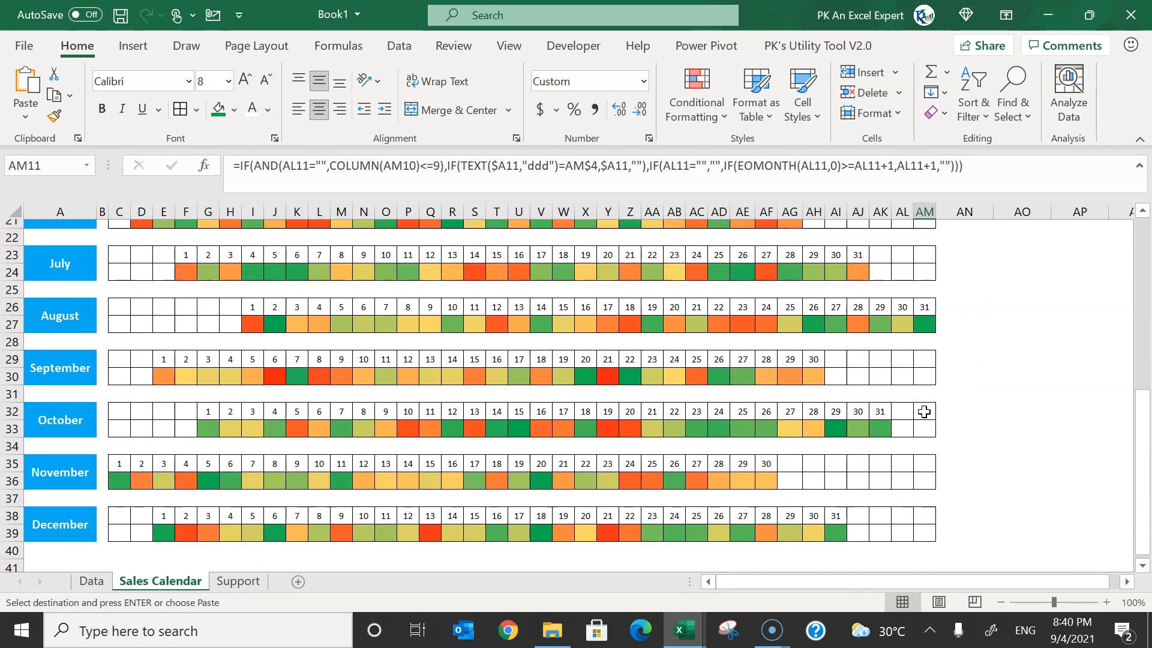
scroll(924, 412, "up", 7)
key("Escape")
left_click(677, 259)
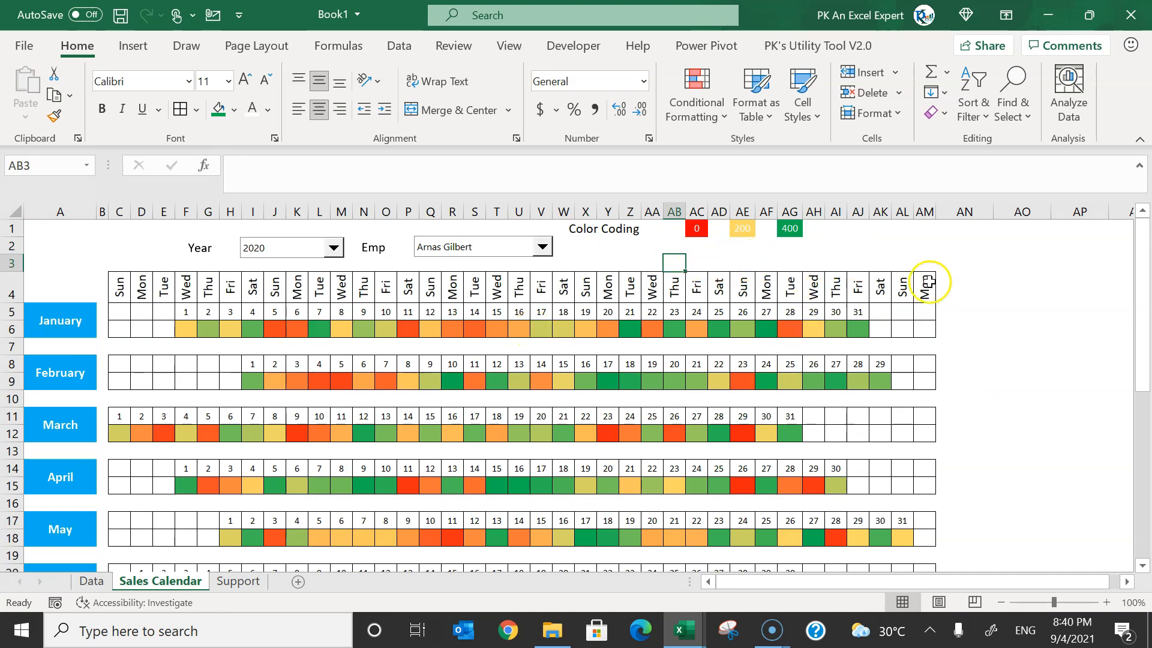
Insert a check box form control just below the Color Coding legend.
left_click(719, 246)
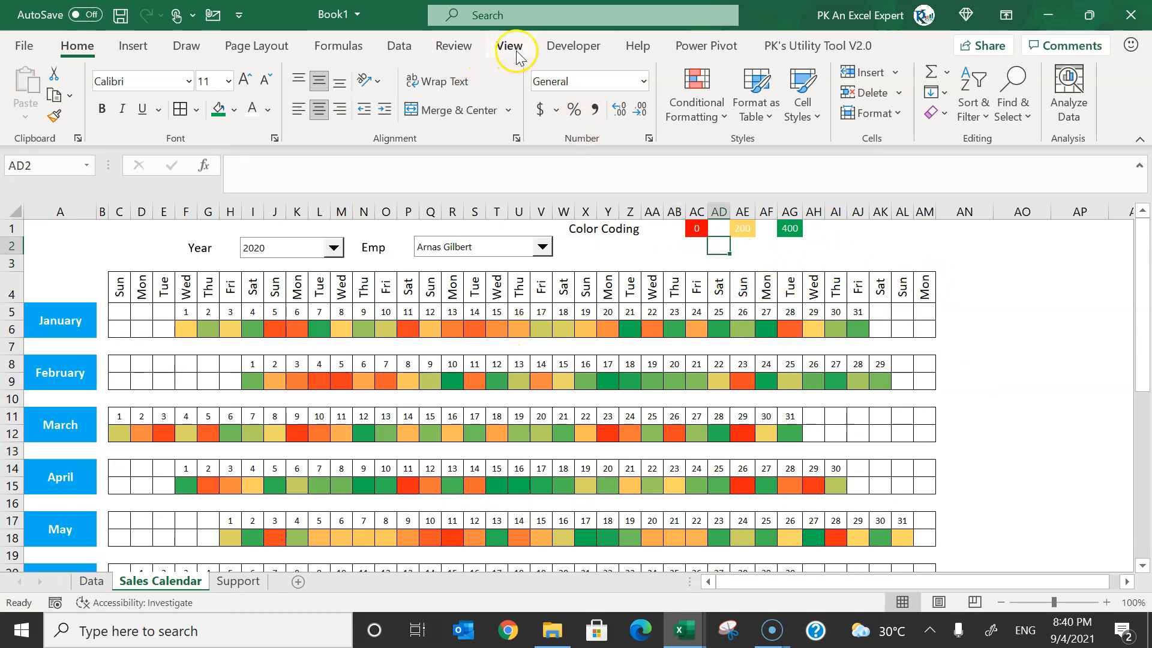
left_click(561, 46)
left_click(386, 93)
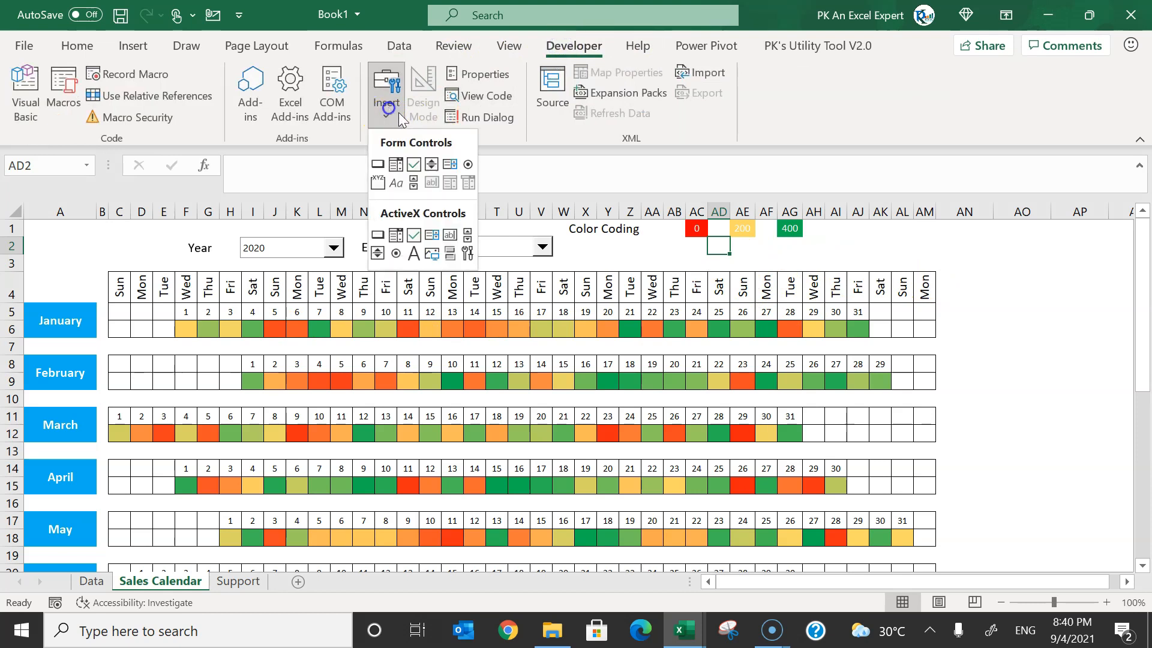
left_click(414, 165)
left_click_drag(684, 246, 699, 254)
left_click_drag(785, 257, 789, 258)
Change the new check box's caption to Show Values.
left_click(734, 254)
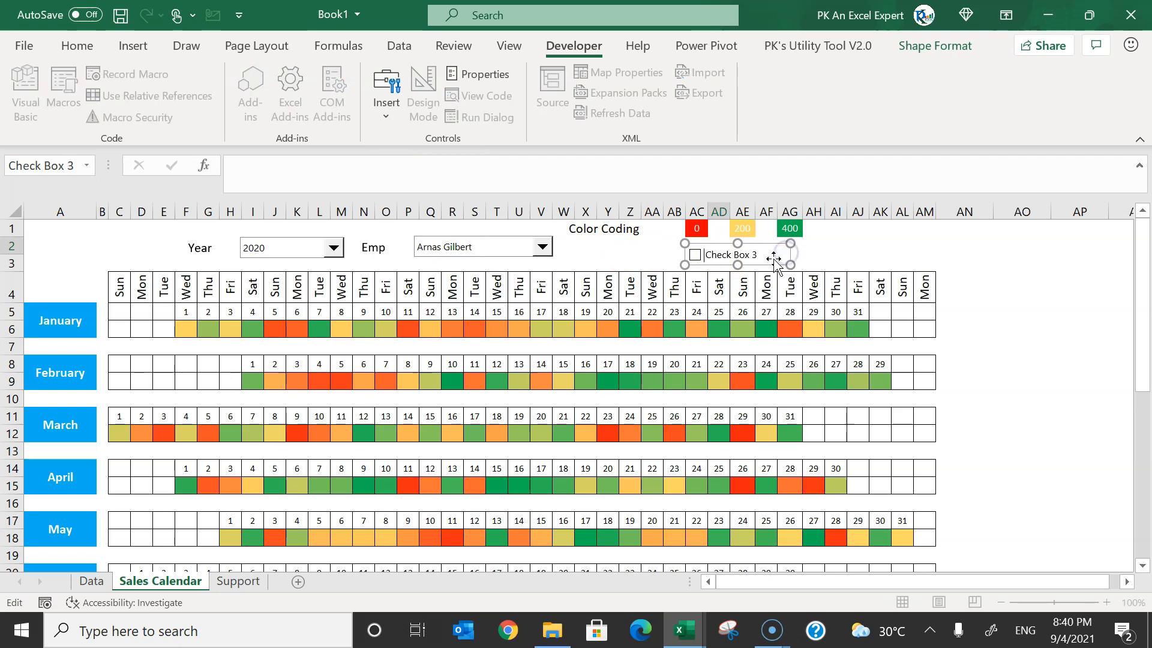
type("Show Values")
left_click(836, 246)
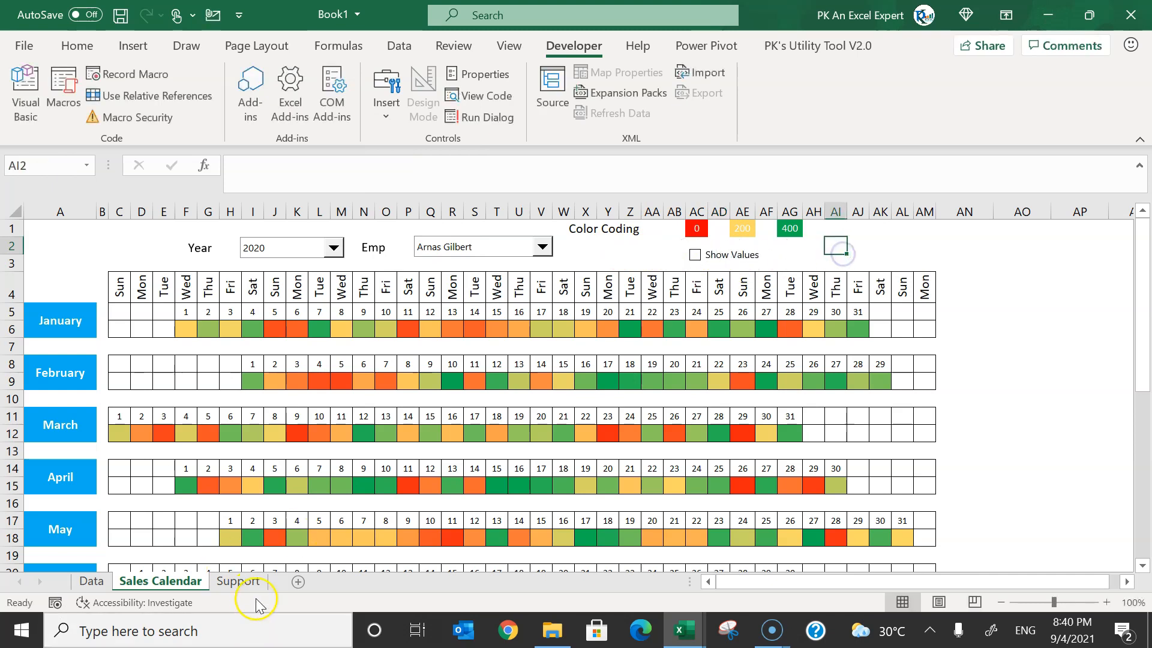
Enter the label Show Values in cell H3 of the Support sheet.
left_click(239, 580)
left_click(513, 267)
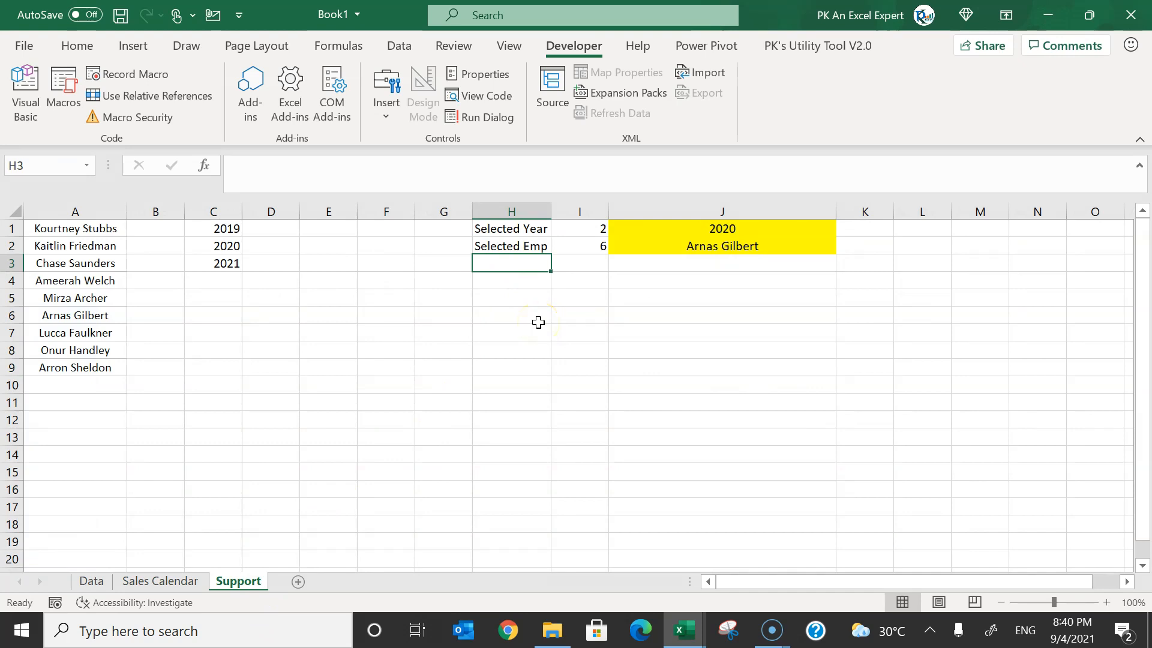
type("Show Value")
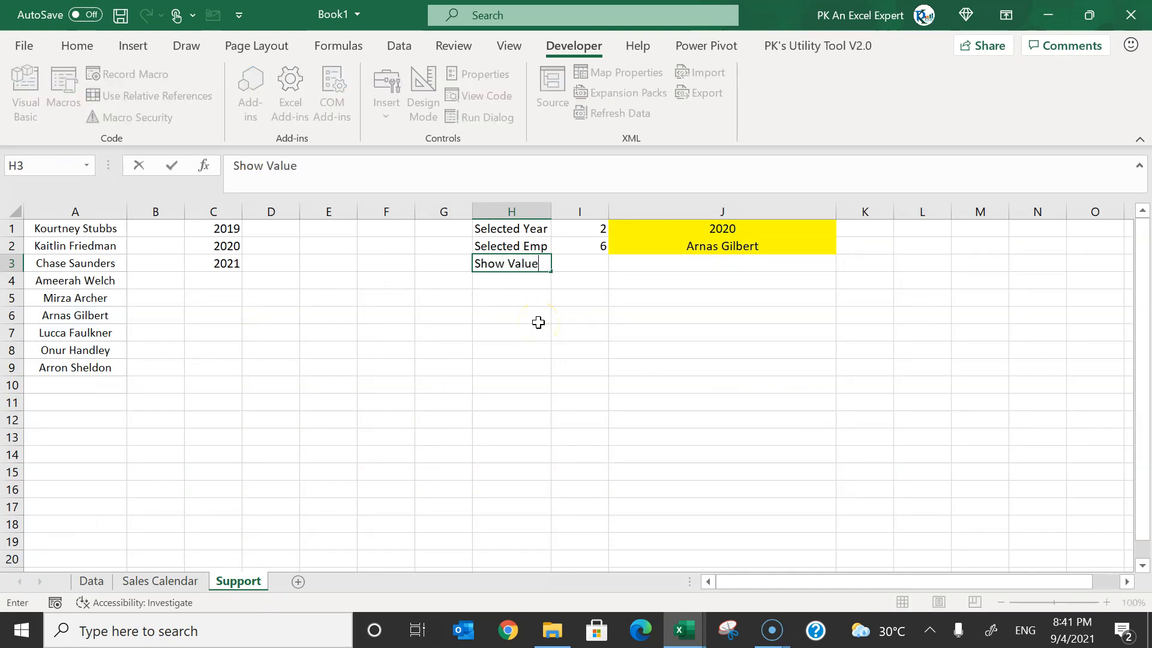
type("s")
key("Return")
Link the Show Values check box on the Sales Calendar sheet to cell Support!$J$3.
left_click(159, 581)
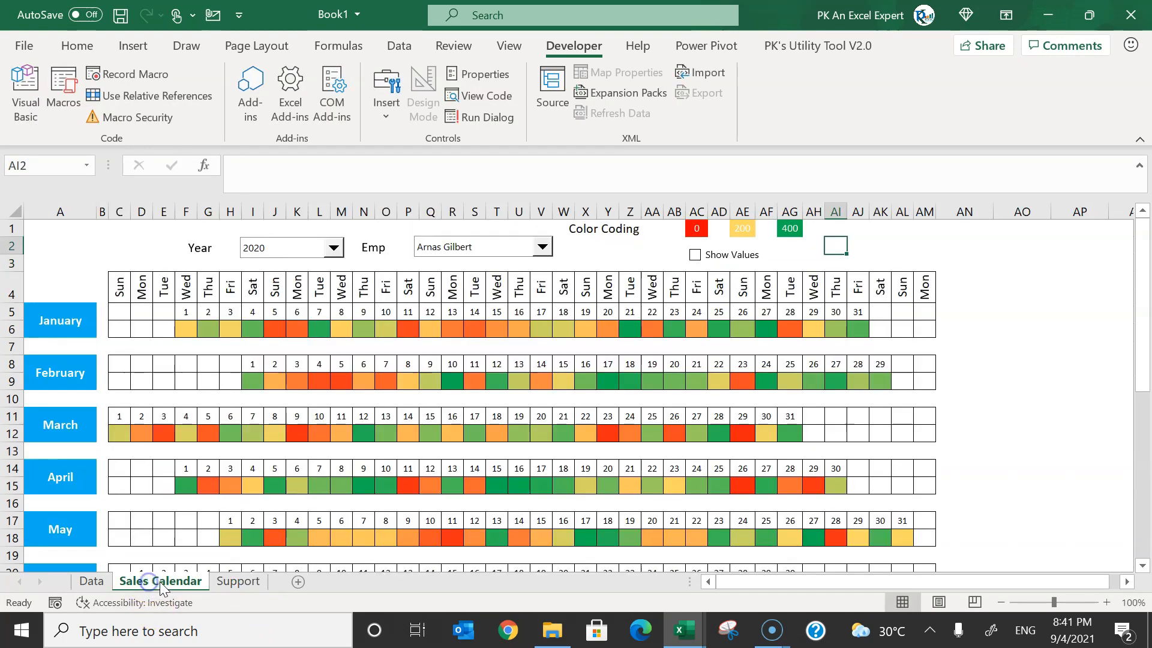
right_click(742, 258)
left_click(780, 464)
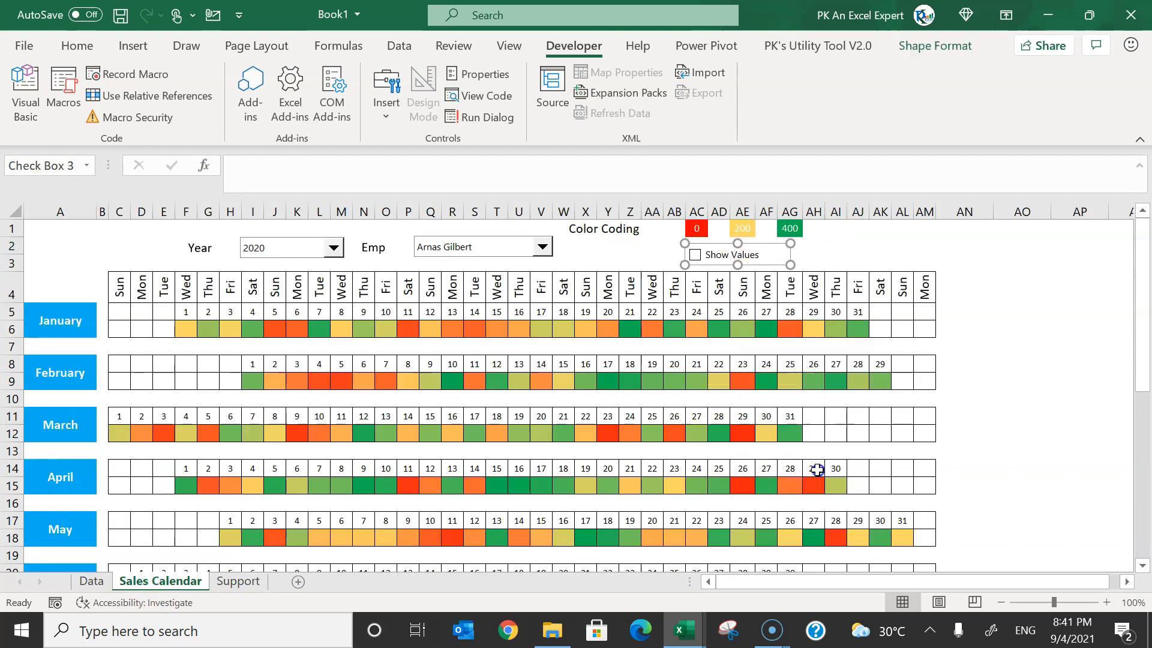
left_click(744, 231)
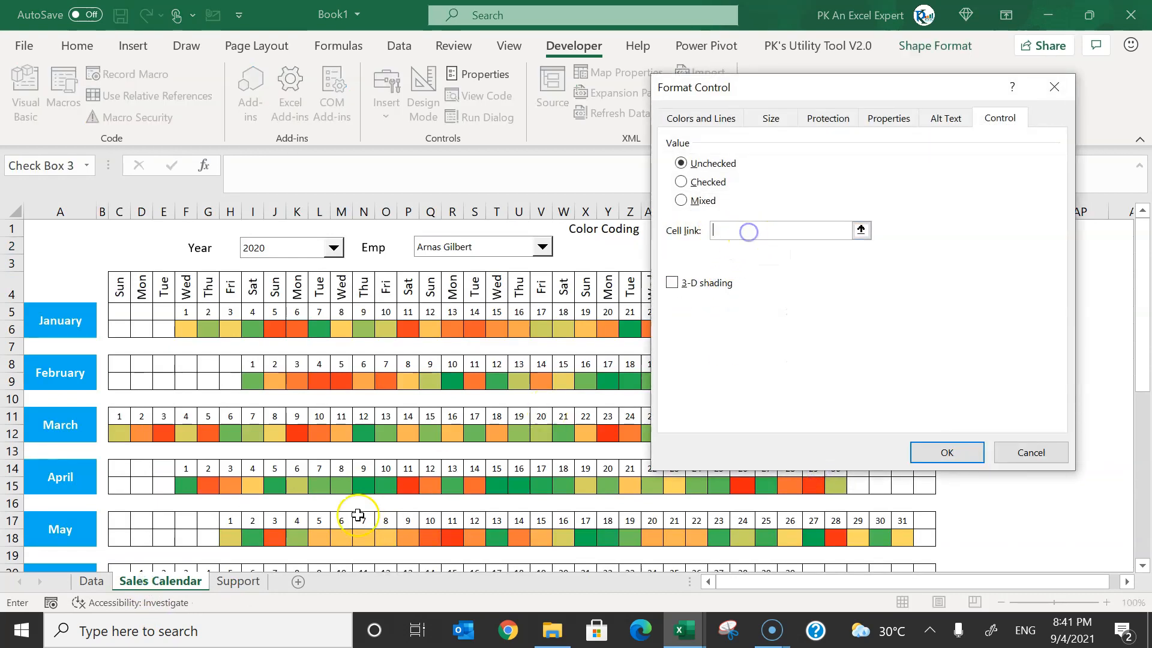
left_click(234, 581)
left_click_drag(786, 89, 212, 90)
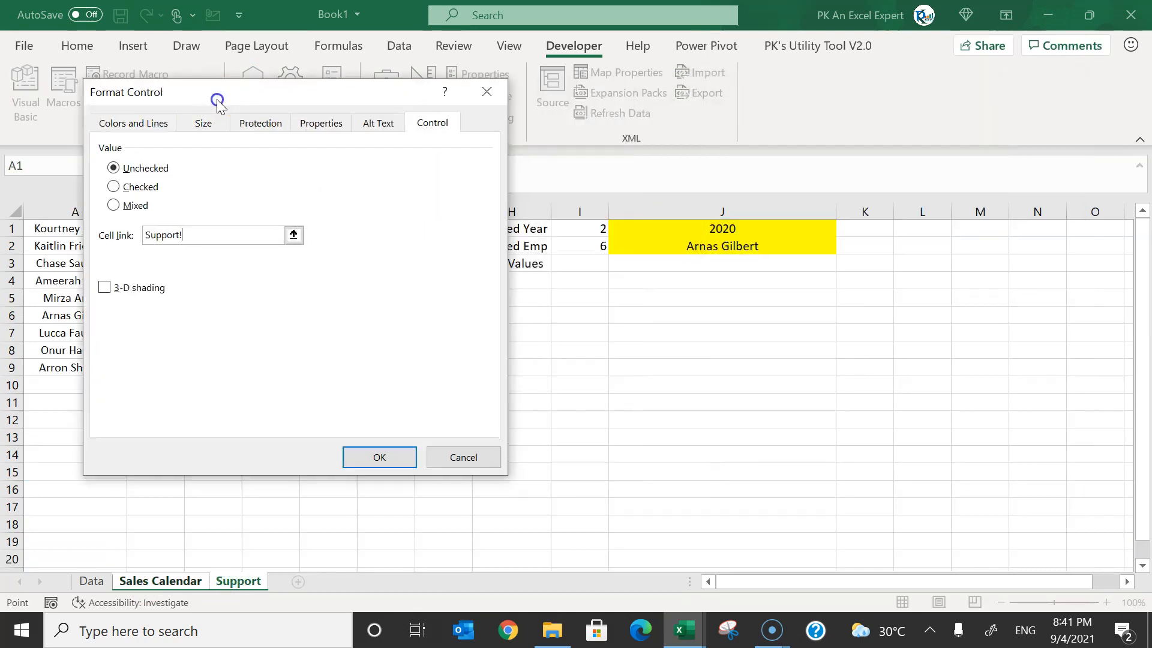
left_click(701, 268)
left_click(373, 452)
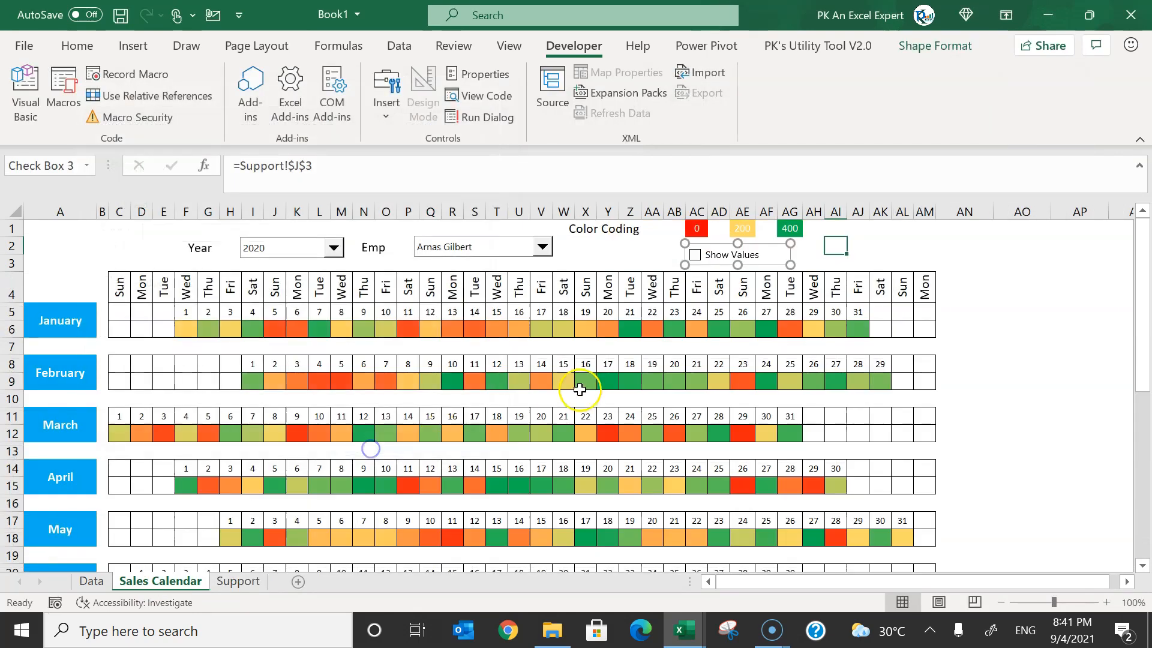
left_click(717, 311)
Test the Show Values check box on and off, checking its linked cell J3 on the Support sheet each time.
left_click(695, 257)
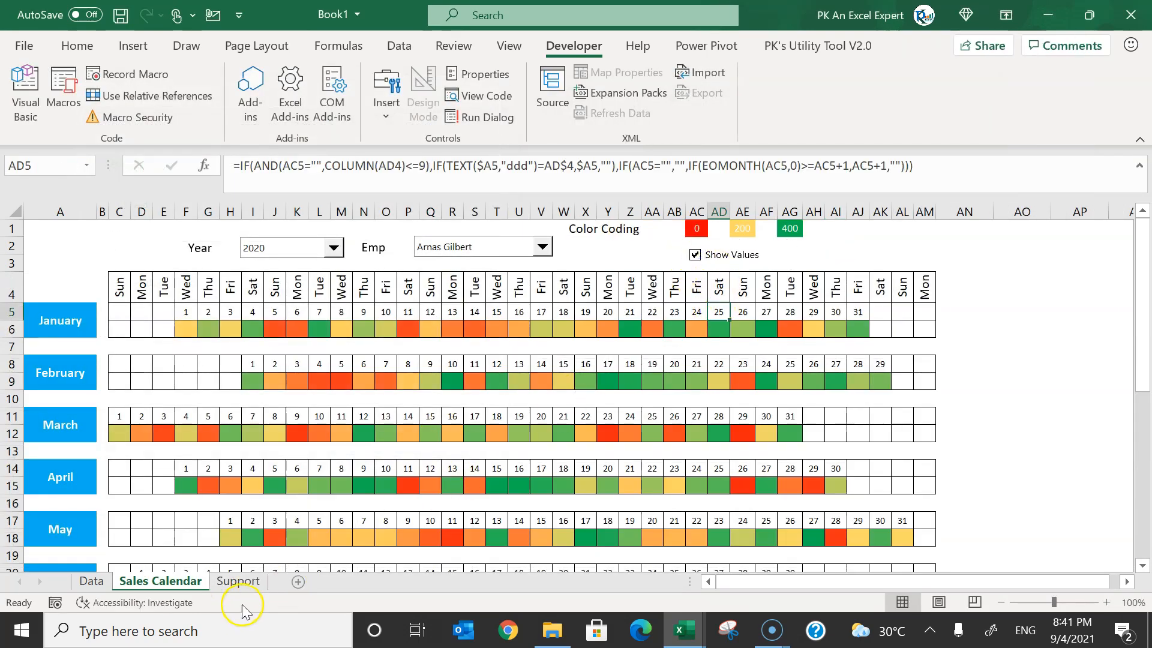
left_click(237, 581)
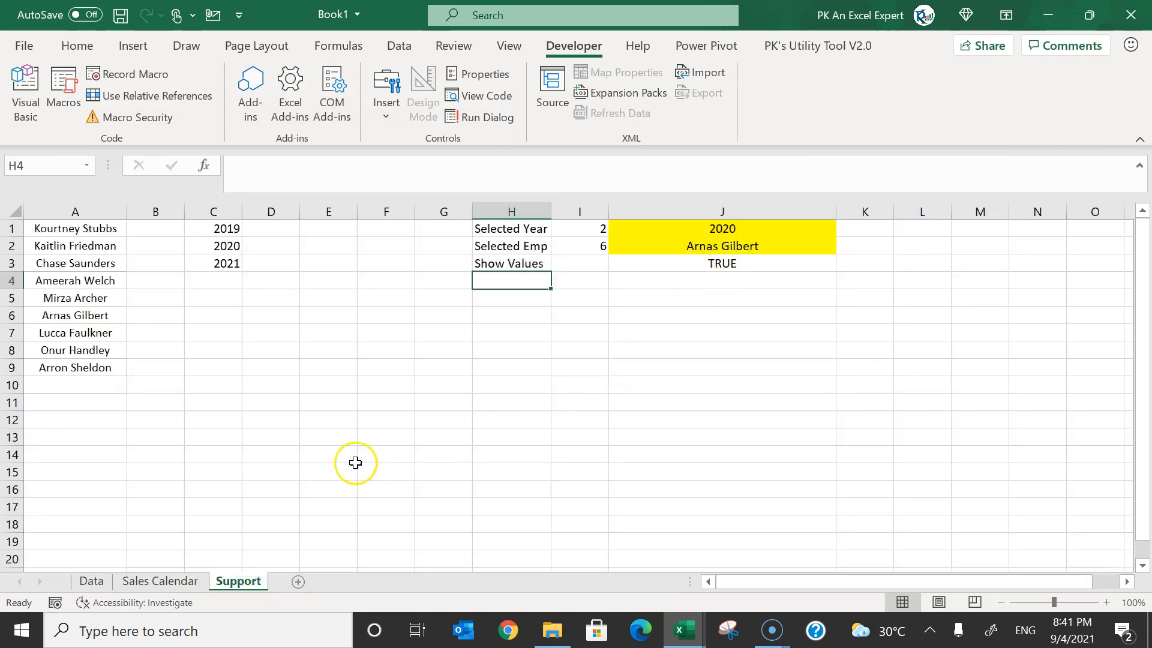
left_click(159, 581)
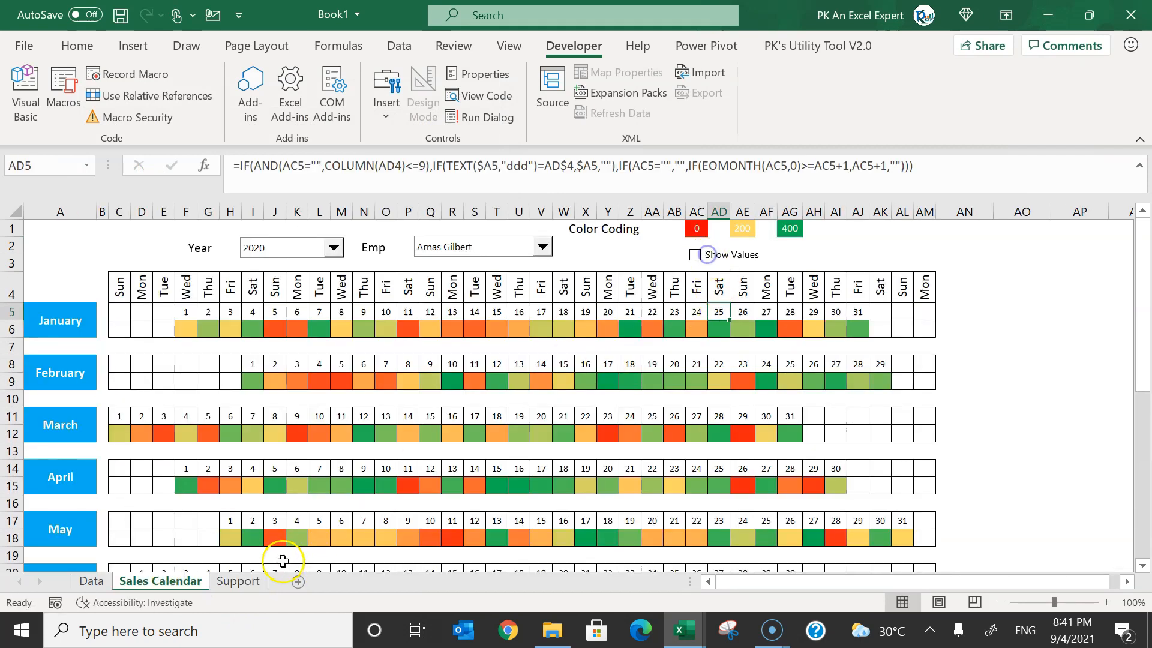
left_click(238, 580)
left_click(173, 581)
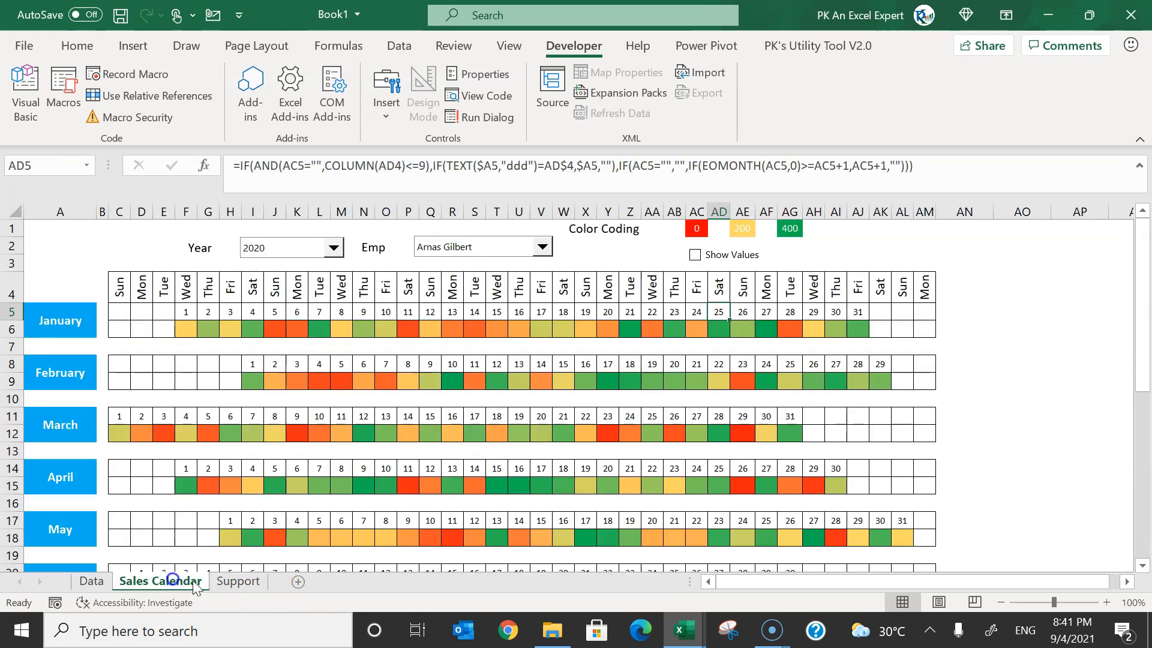
Create a formula-based conditional formatting rule for the January sales values C6:AM6 with the formula =Support!$J$3.
left_click(114, 327)
left_click_drag(115, 327, 928, 327)
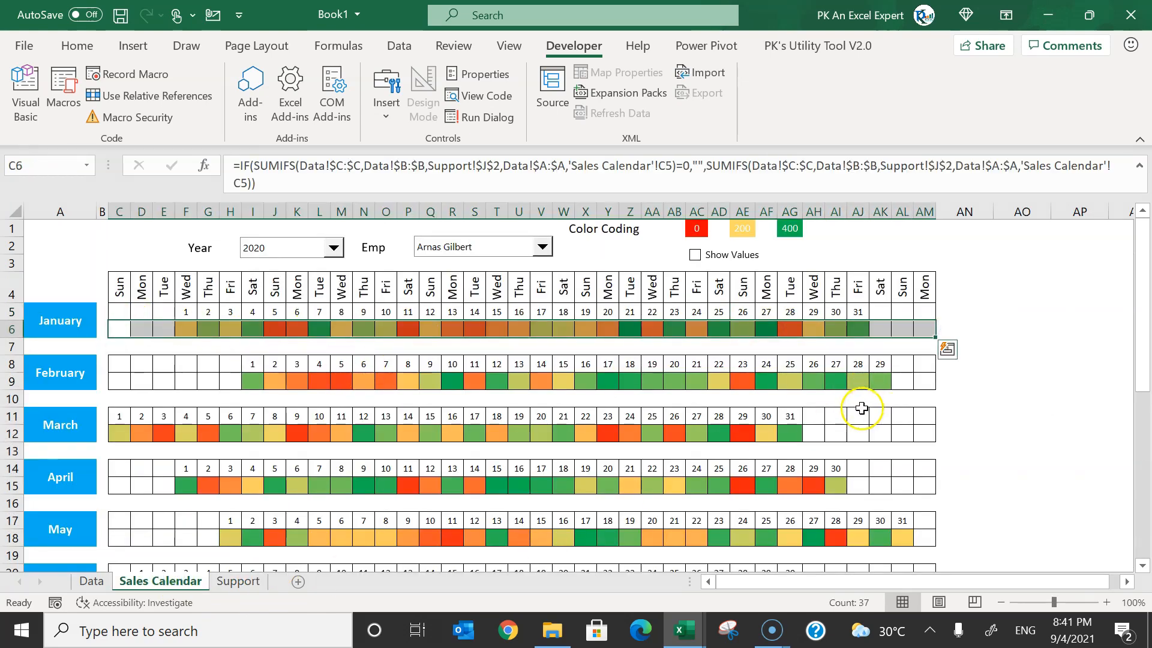
left_click(81, 47)
left_click(729, 115)
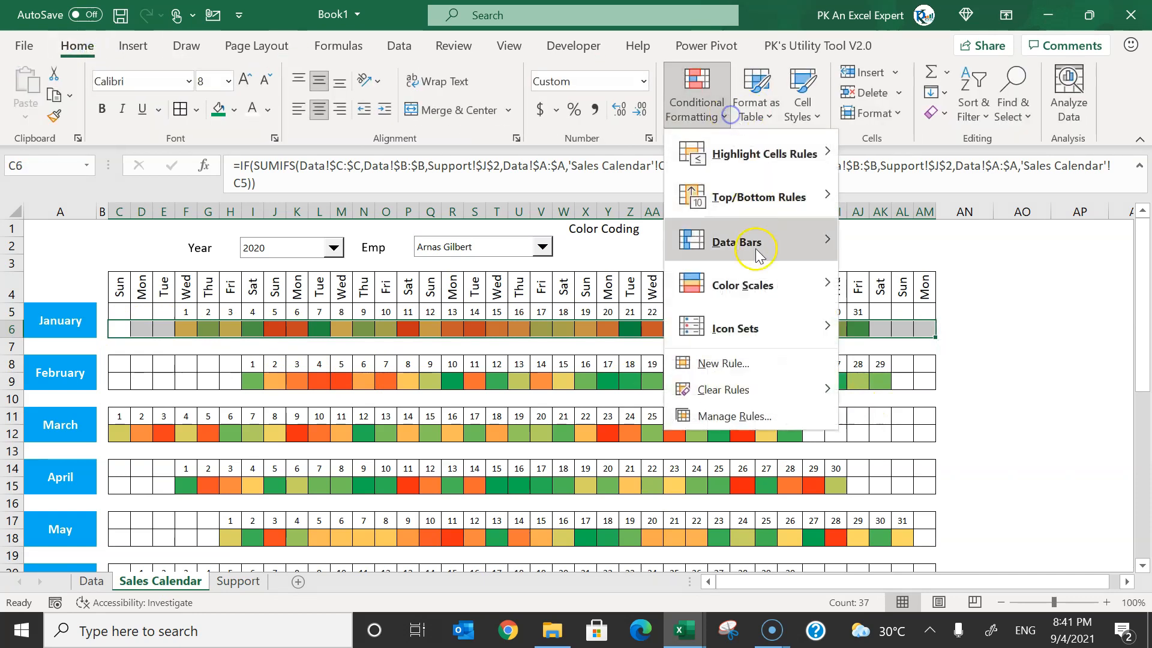
left_click(745, 363)
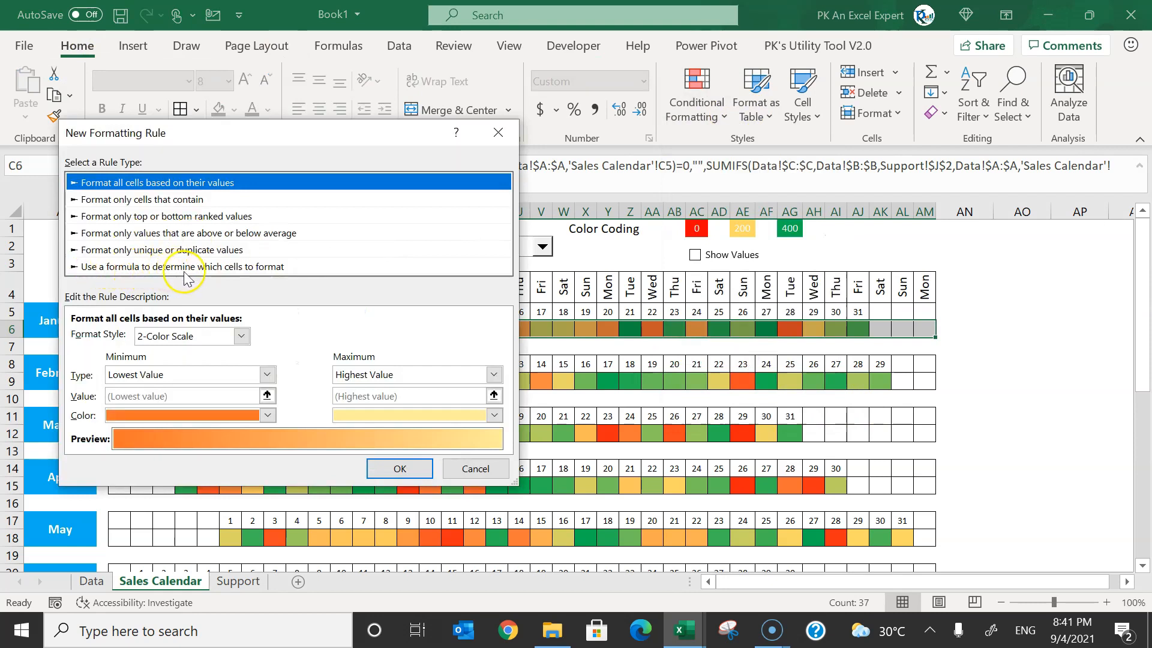
left_click(279, 268)
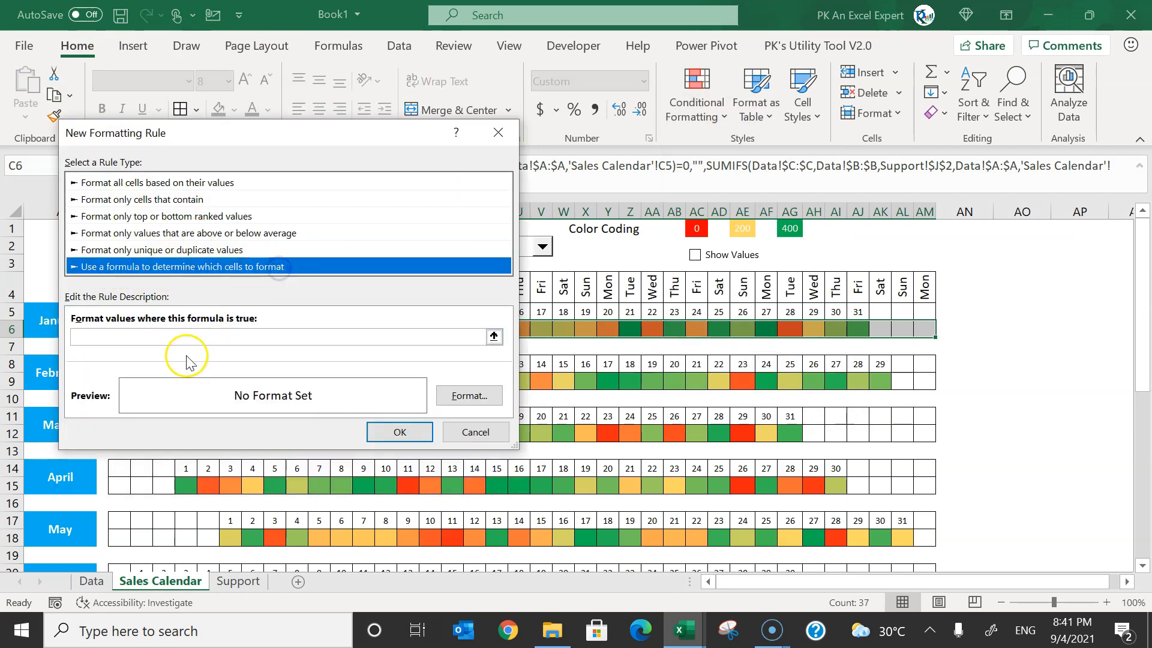
left_click(157, 336)
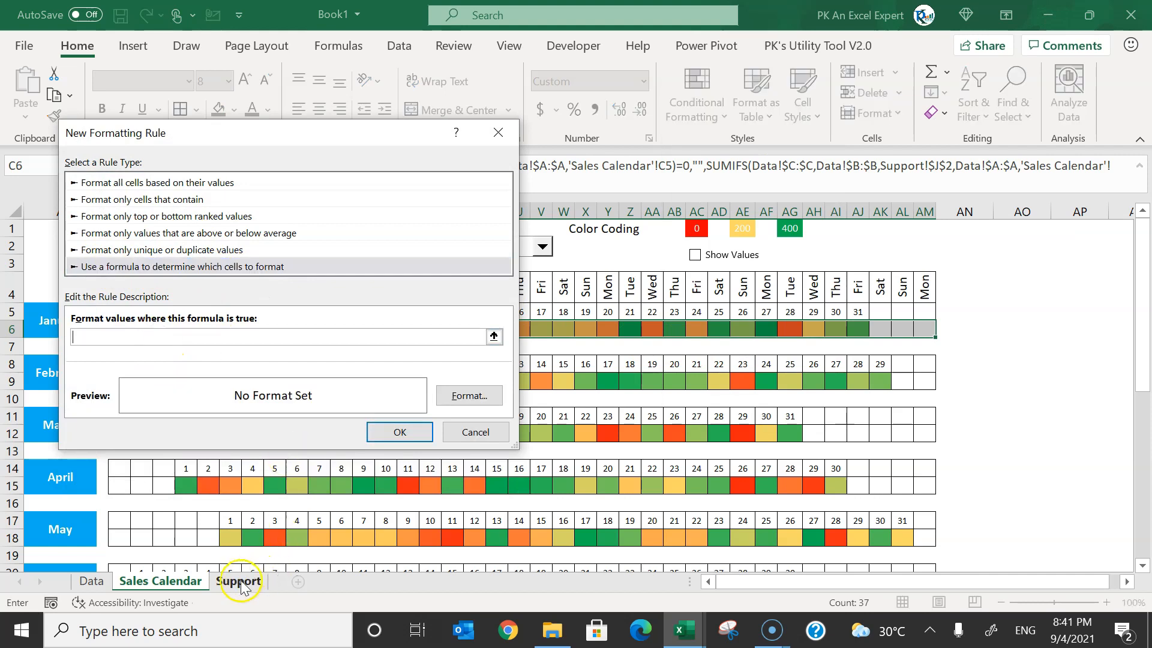
left_click(238, 581)
left_click(747, 246)
left_click(755, 262)
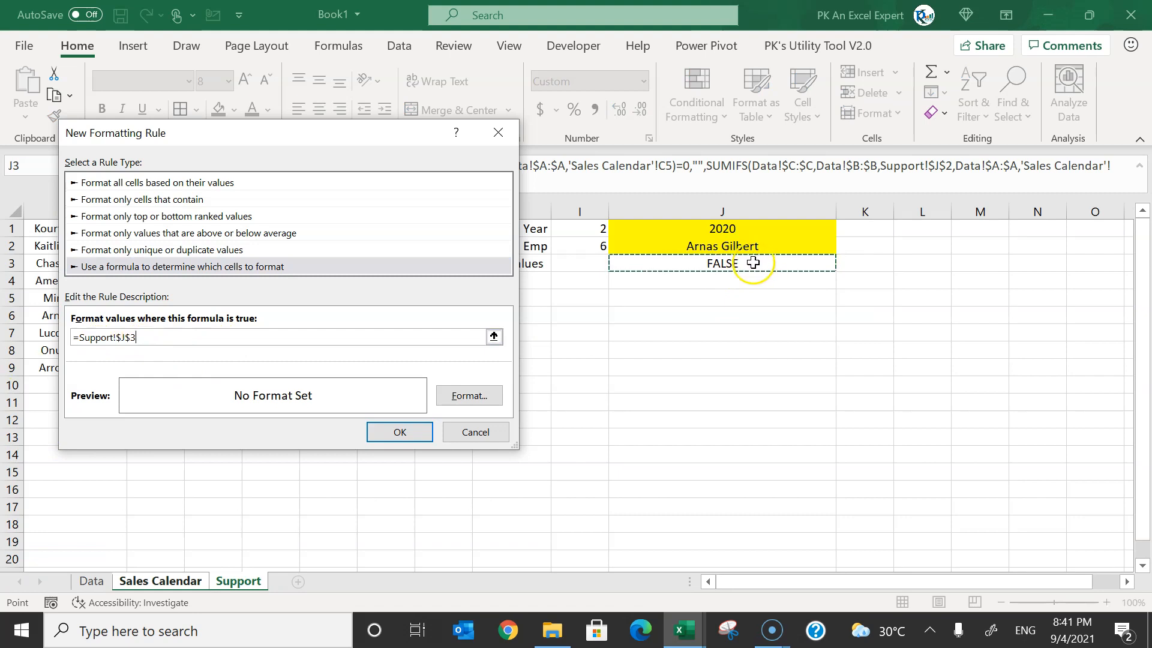
type("=")
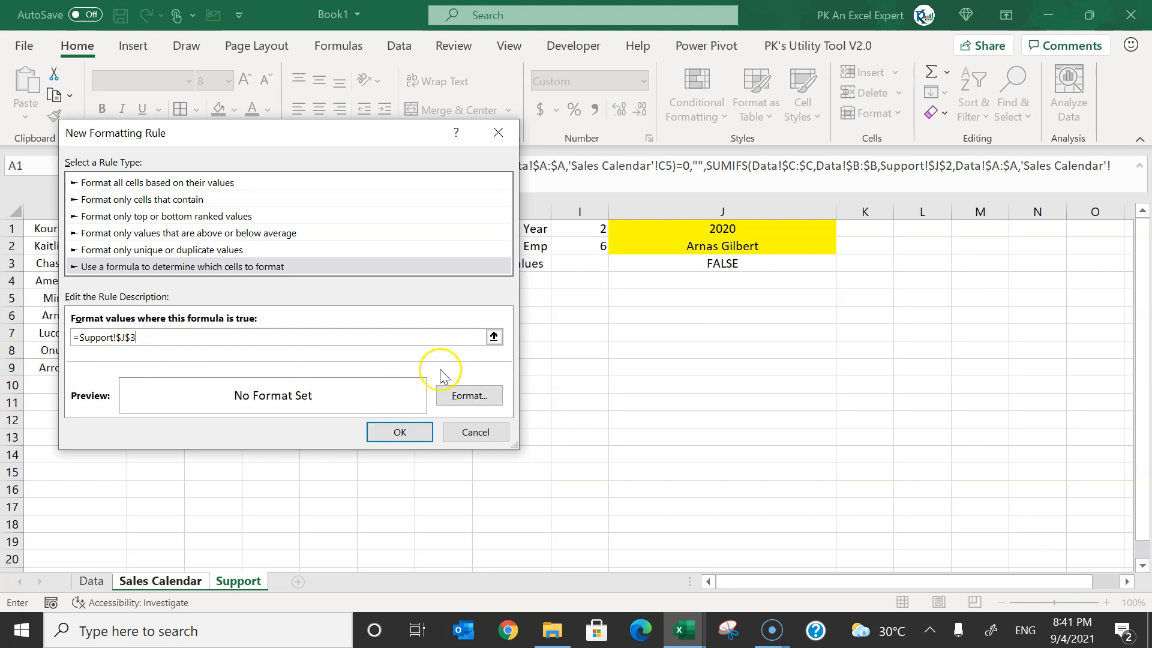
Give the new rule the General number format and apply it to the January sales row.
left_click(480, 396)
left_click(89, 69)
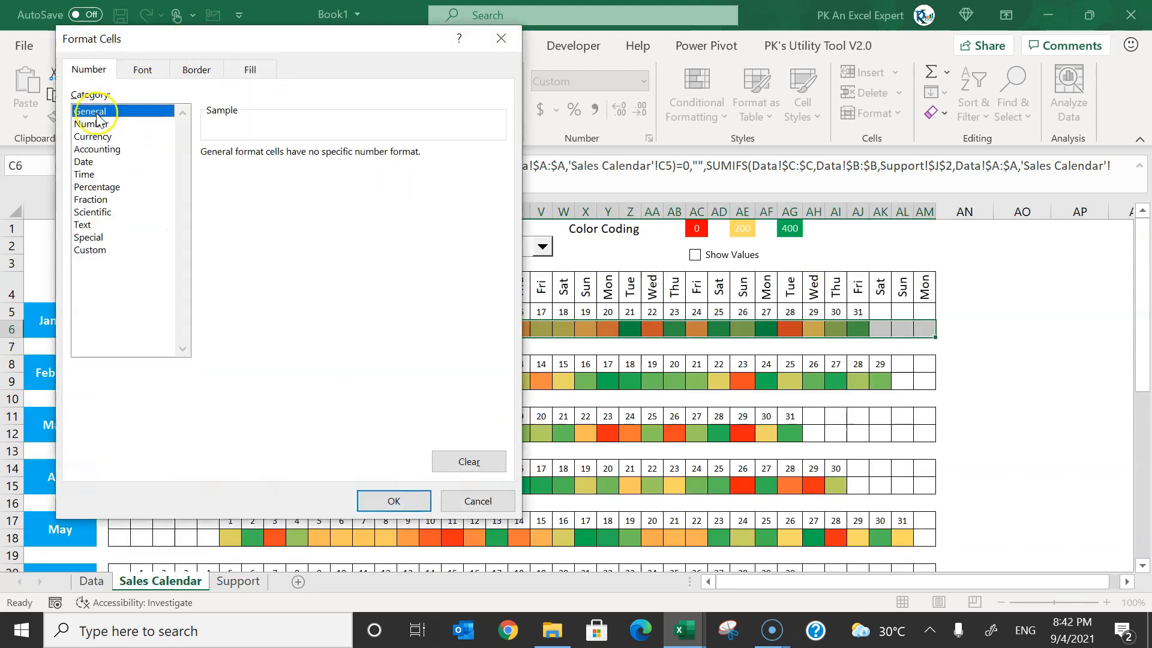
left_click(387, 501)
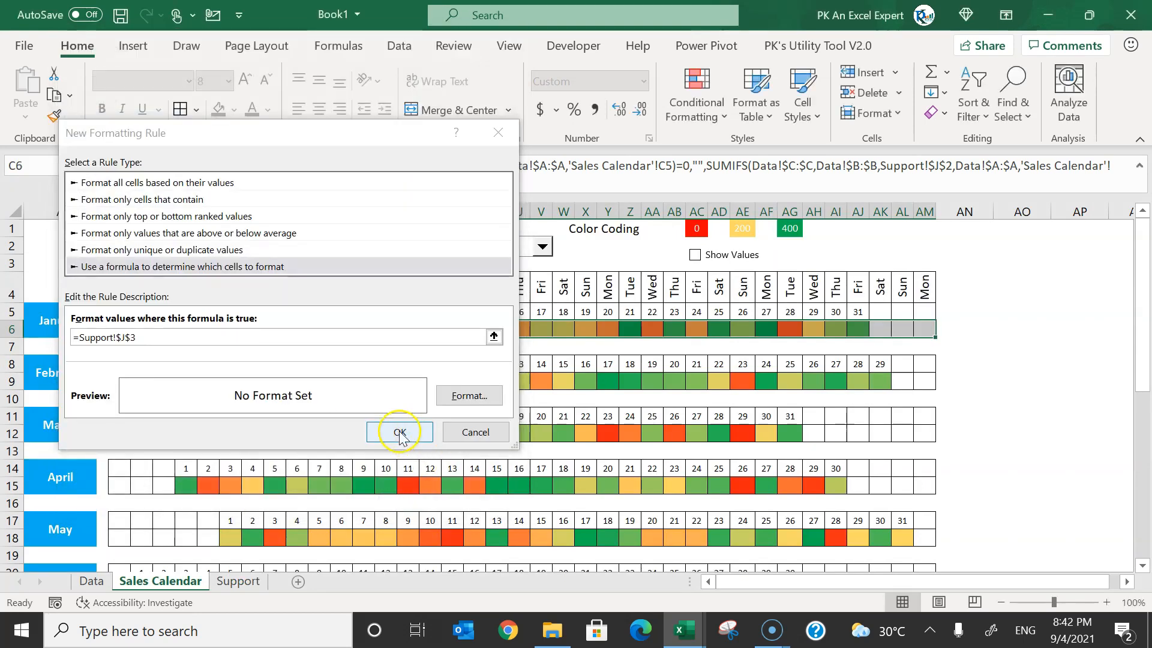
left_click(400, 433)
Test the rule by turning Show Values on and off while watching the January sales row.
left_click(836, 287)
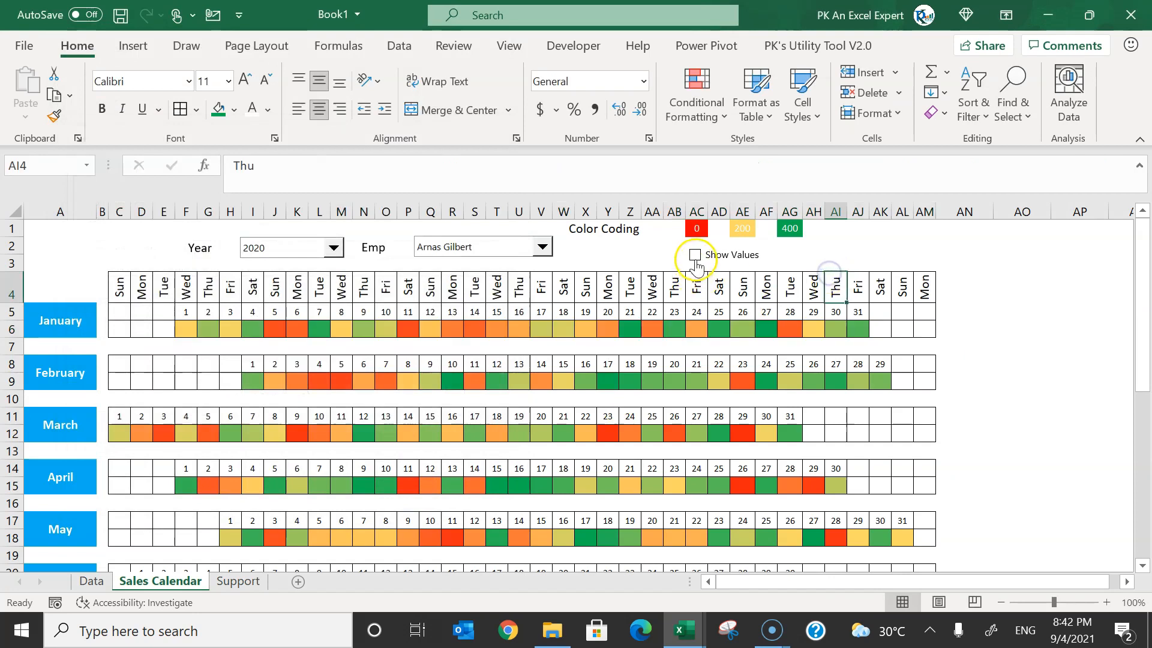
left_click(695, 254)
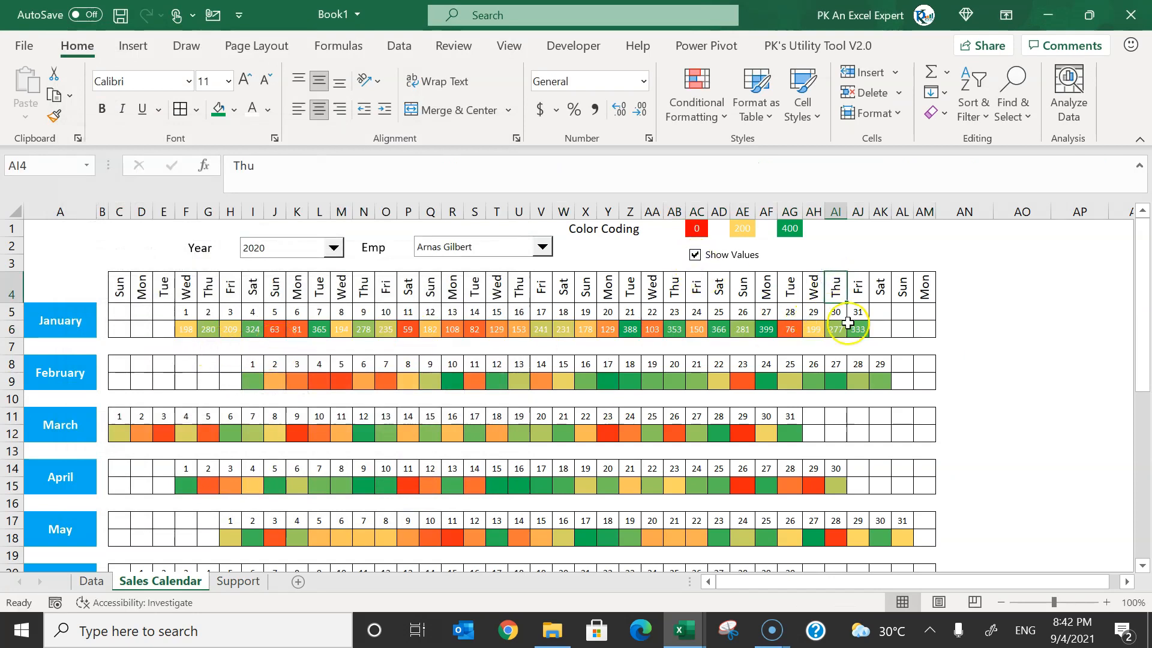
left_click(696, 255)
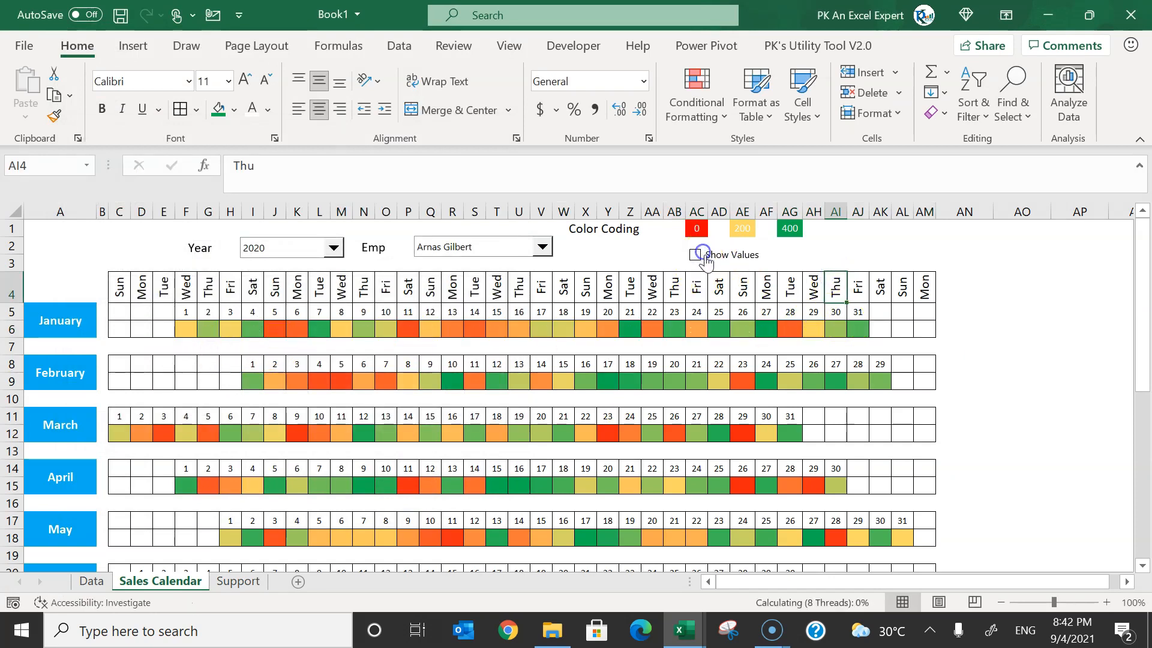
Copy the January sales row's formatting from C6:AM6 to the sales rows of February through December.
left_click_drag(126, 328, 931, 326)
key("ctrl+q")
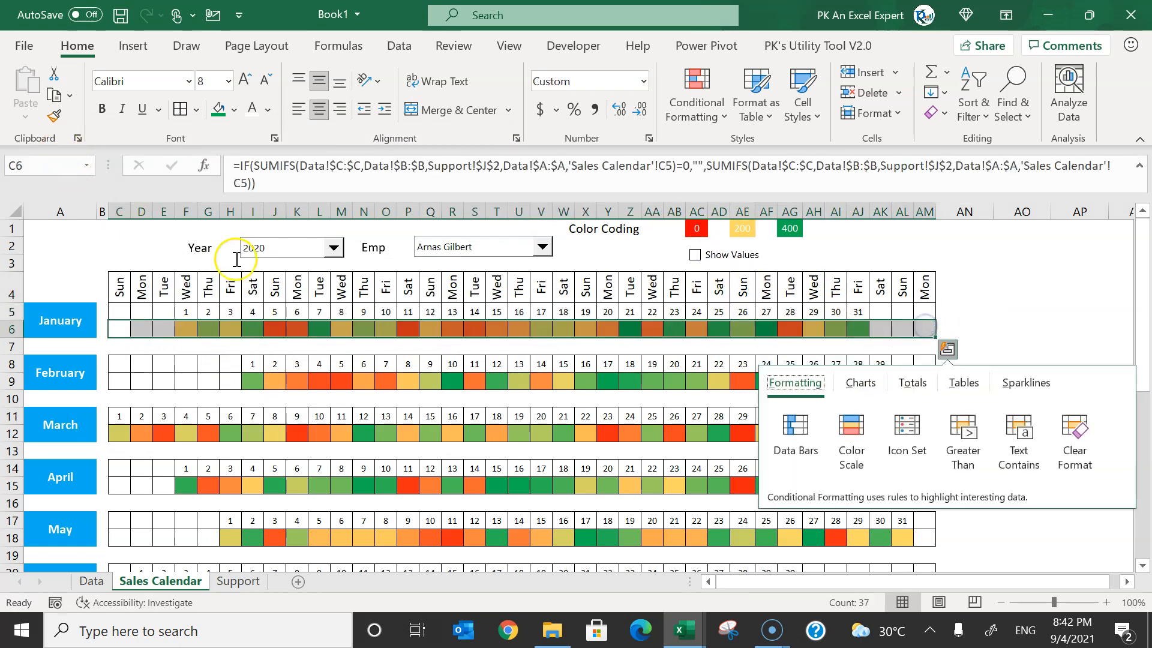
left_click(55, 123)
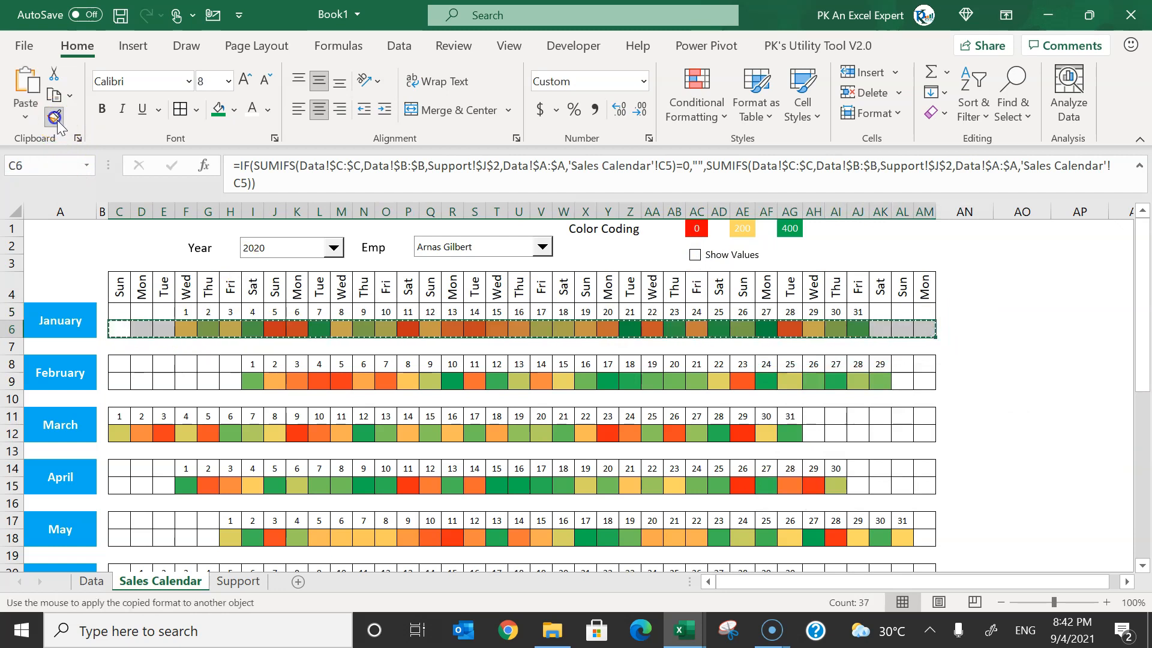
left_click(118, 384)
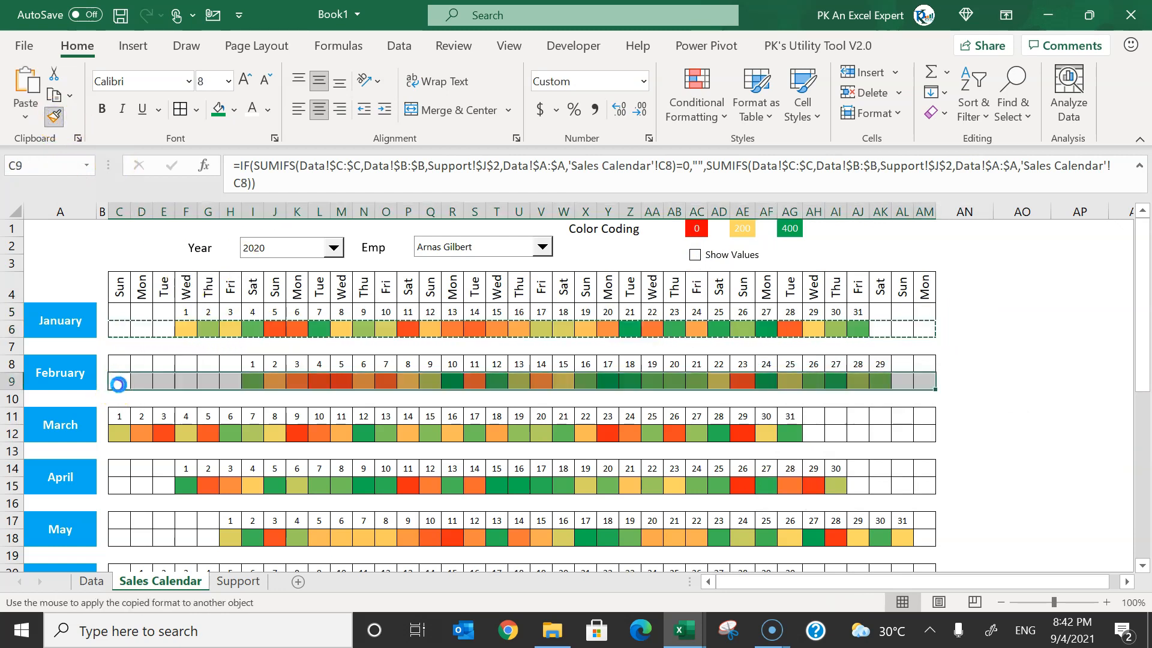
left_click(118, 433)
left_click(117, 486)
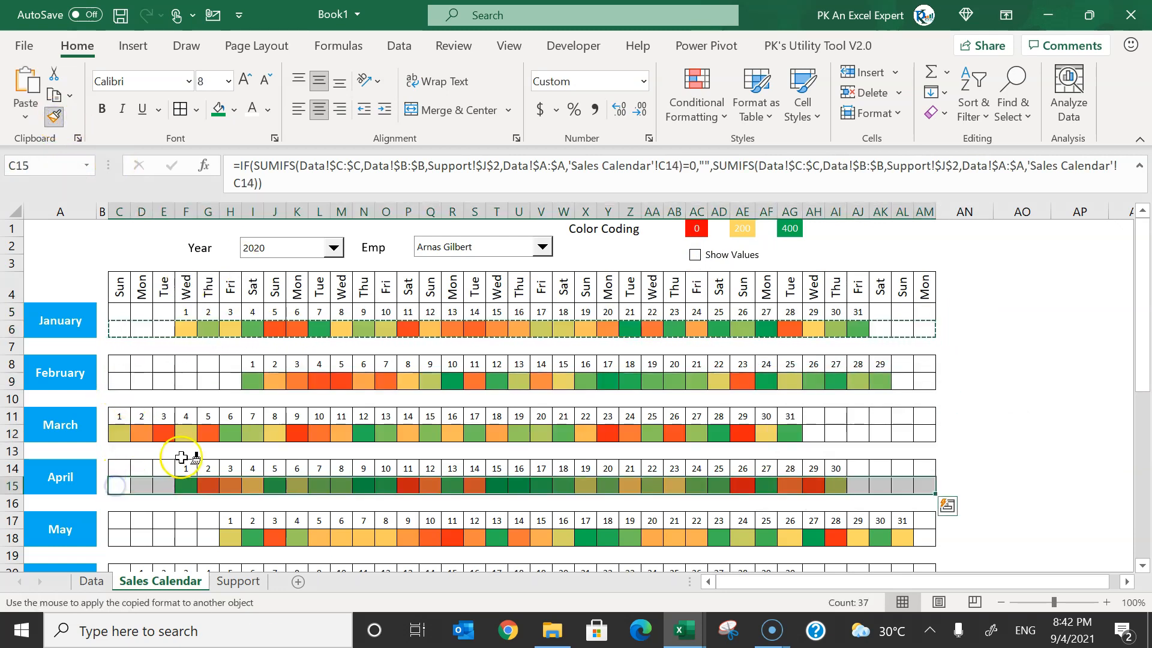
scroll(186, 458, "down", 3)
left_click(118, 368)
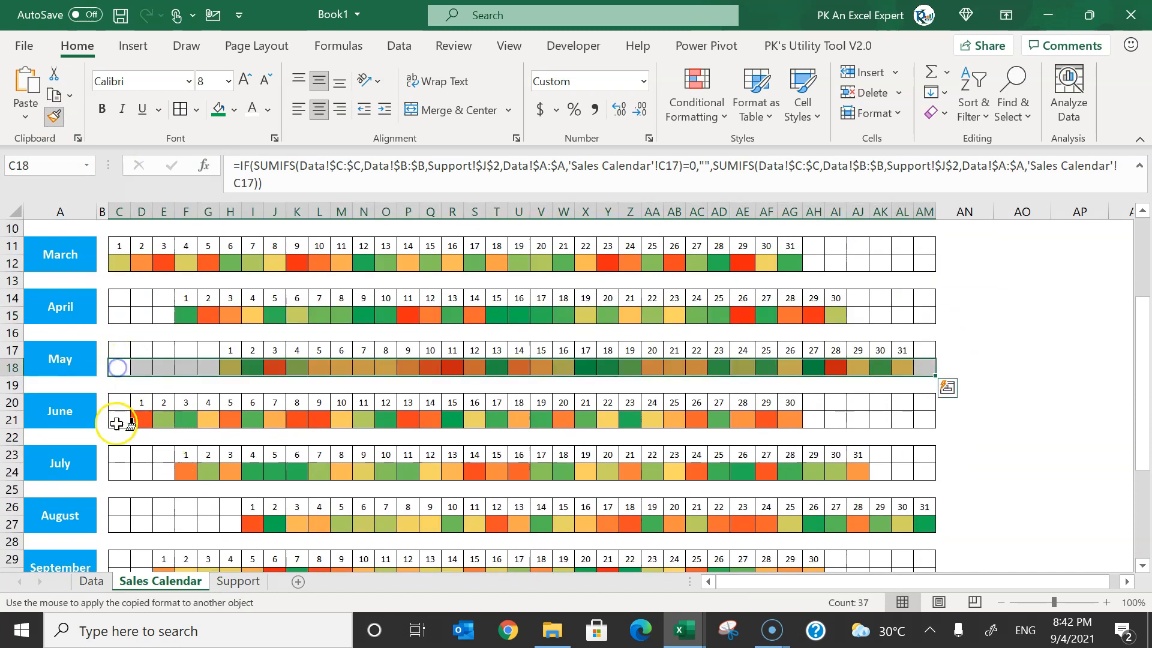
left_click(118, 472)
scroll(118, 420, "down", 3)
left_click(118, 368)
left_click(118, 471)
scroll(118, 420, "down", 3)
left_click(118, 368)
left_click(118, 418)
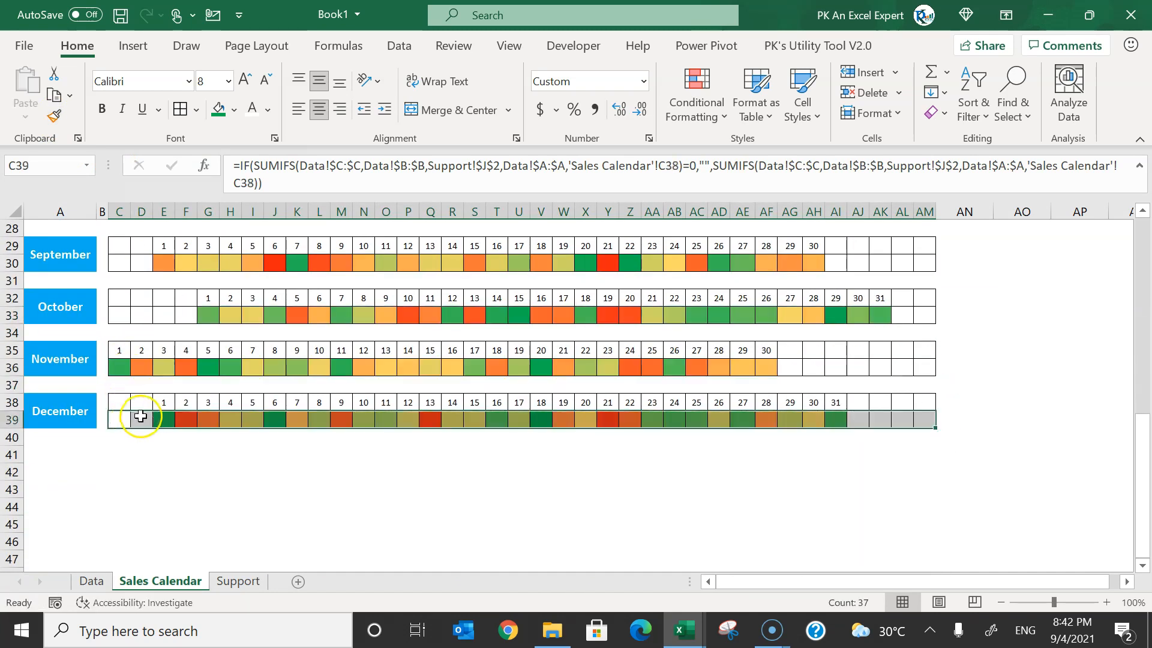
Test Show Values on and off while watching the sales rows of the other months.
scroll(132, 414, "up", 9)
left_click(695, 255)
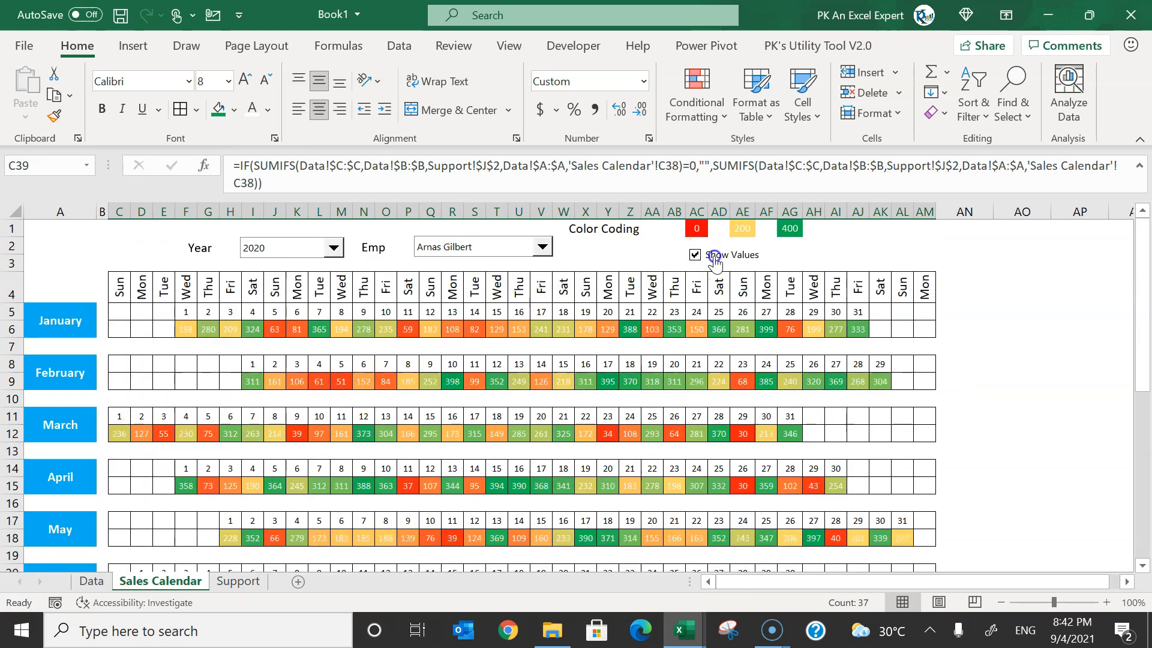
left_click(714, 256)
left_click(716, 257)
left_click(627, 262)
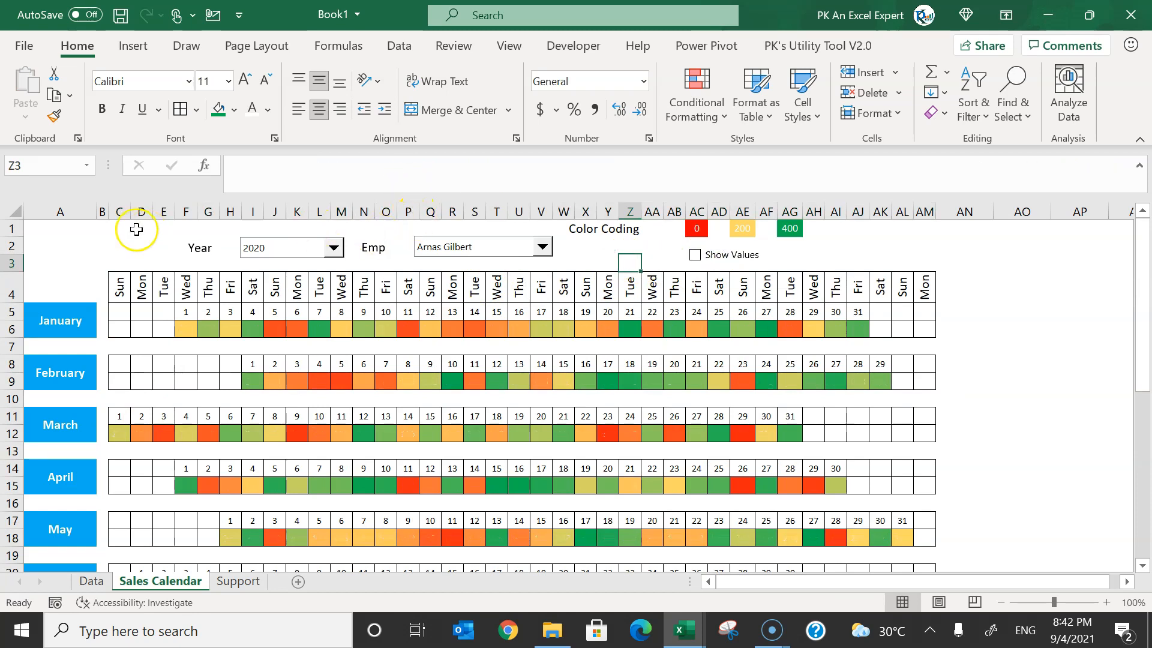
Hide the row and column headings on the Sales Calendar sheet.
left_click(137, 230)
left_click(509, 46)
left_click(497, 110)
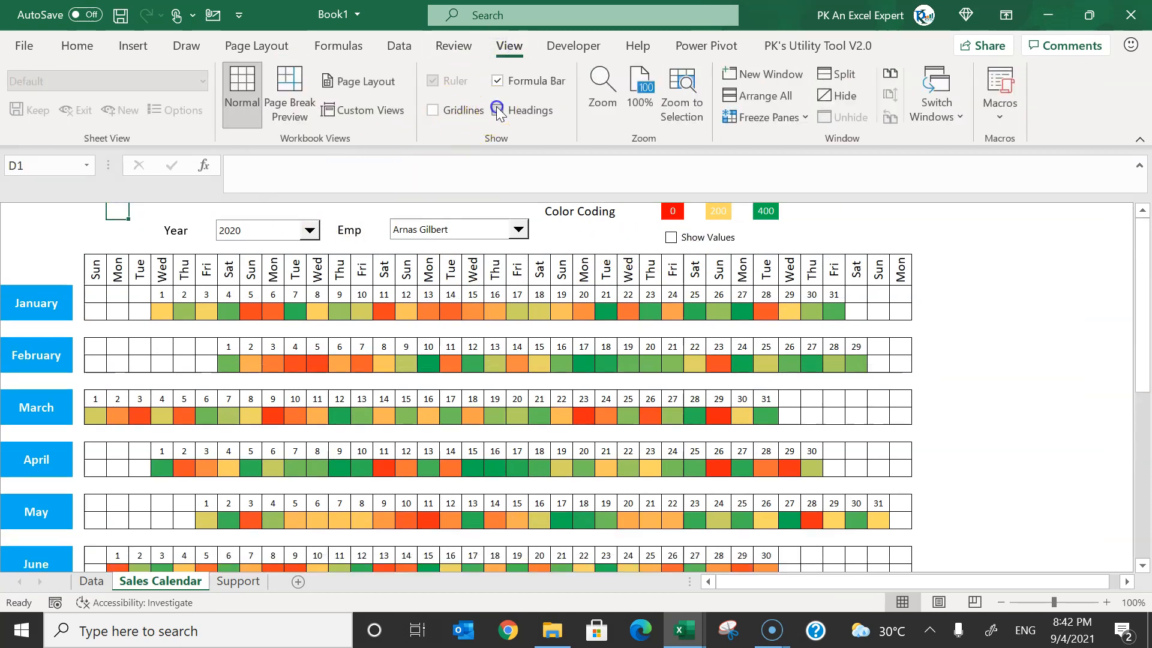
Format the weekday header row C4:AM4 with font size 10, a dark red fill and white text.
left_click_drag(93, 267, 911, 271)
left_click(76, 47)
left_click(266, 80)
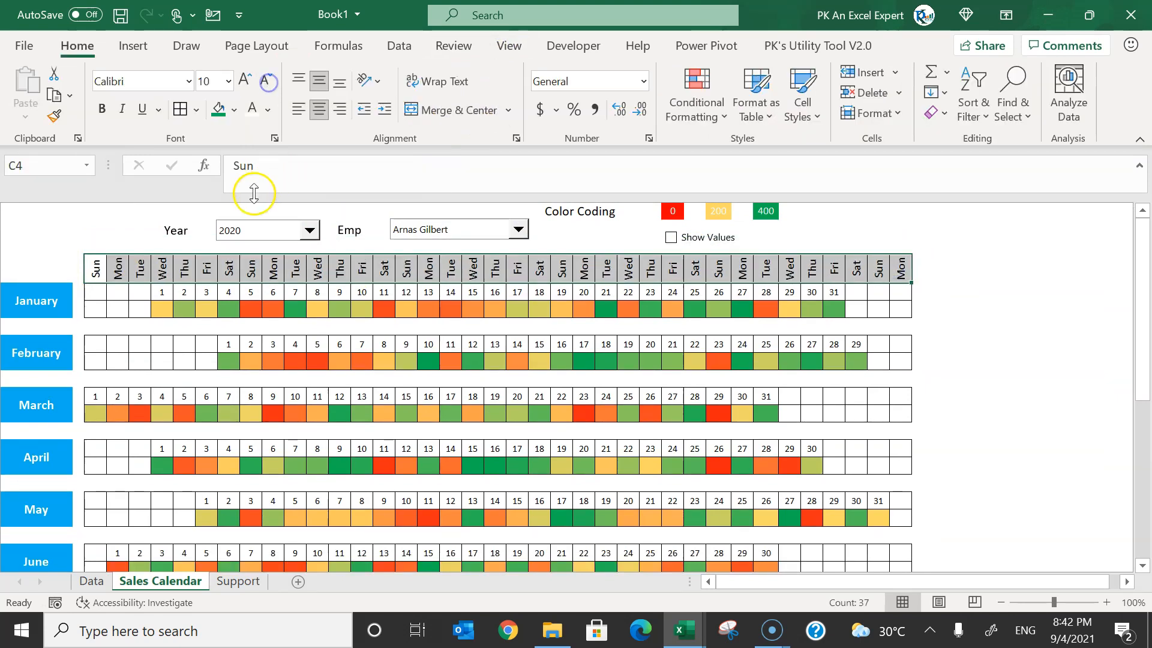
left_click(234, 109)
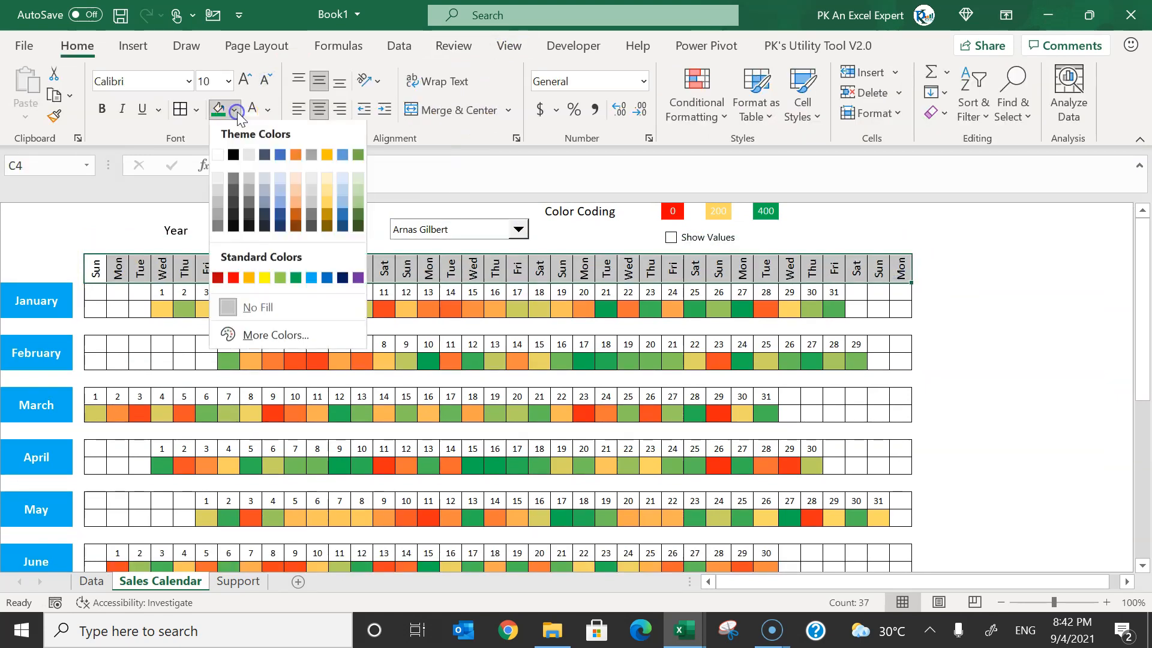
left_click(219, 276)
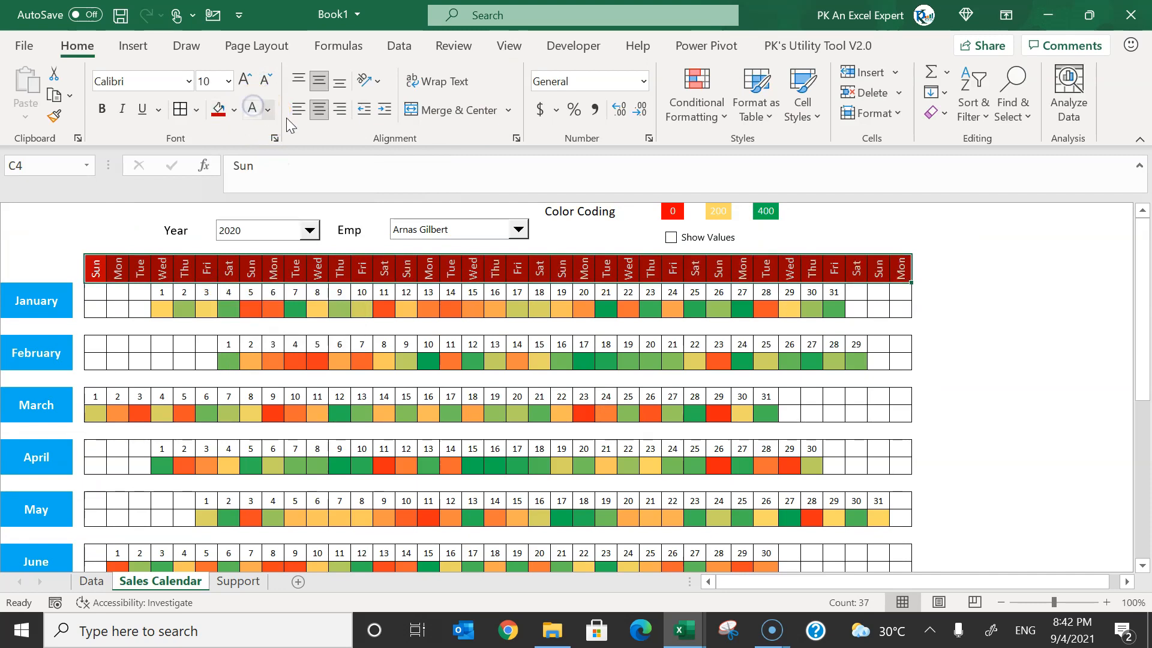
left_click(1014, 329)
Set the height of the blank row between January and February to 6.
left_click(383, 329)
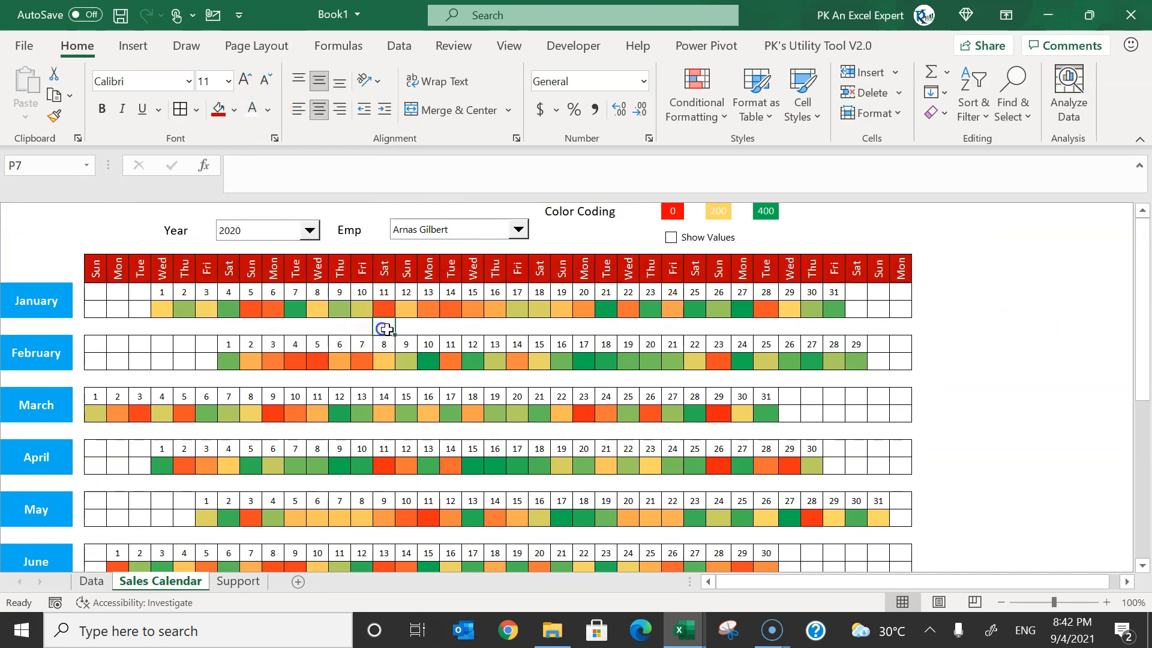
key("shift+space")
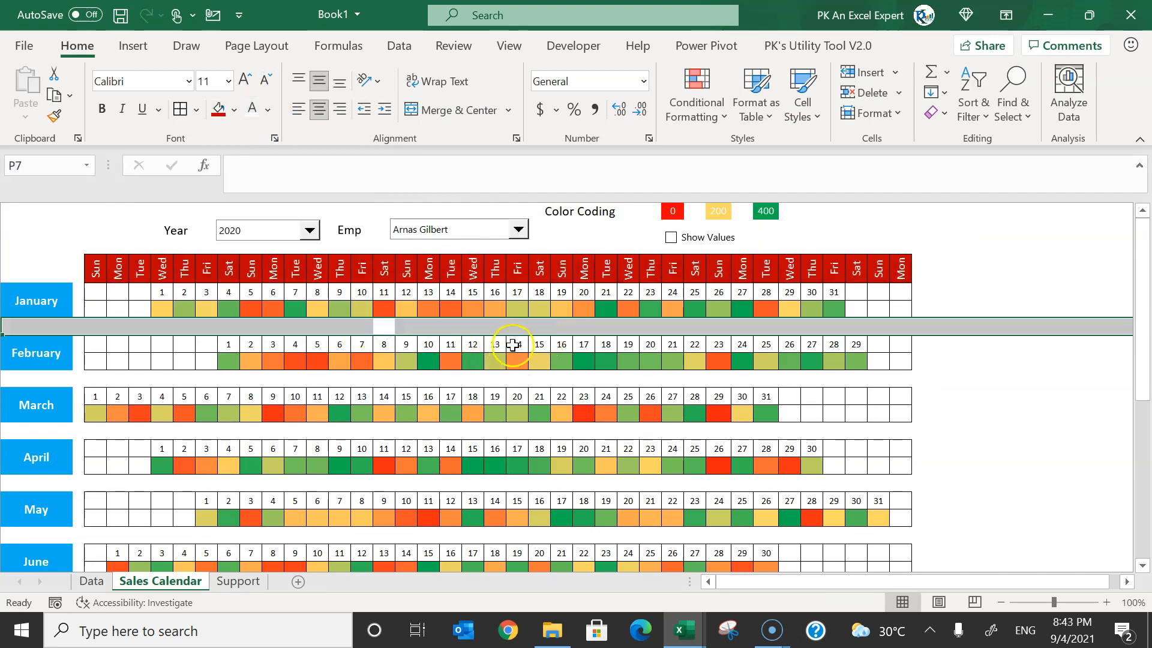
right_click(532, 326)
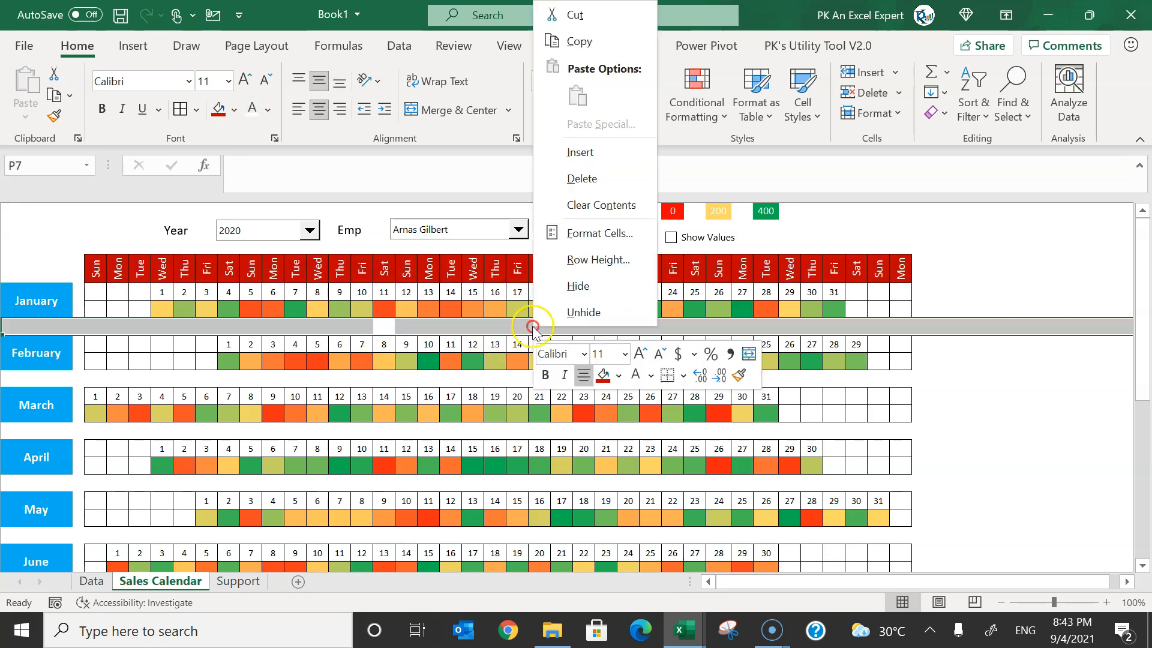
left_click(592, 260)
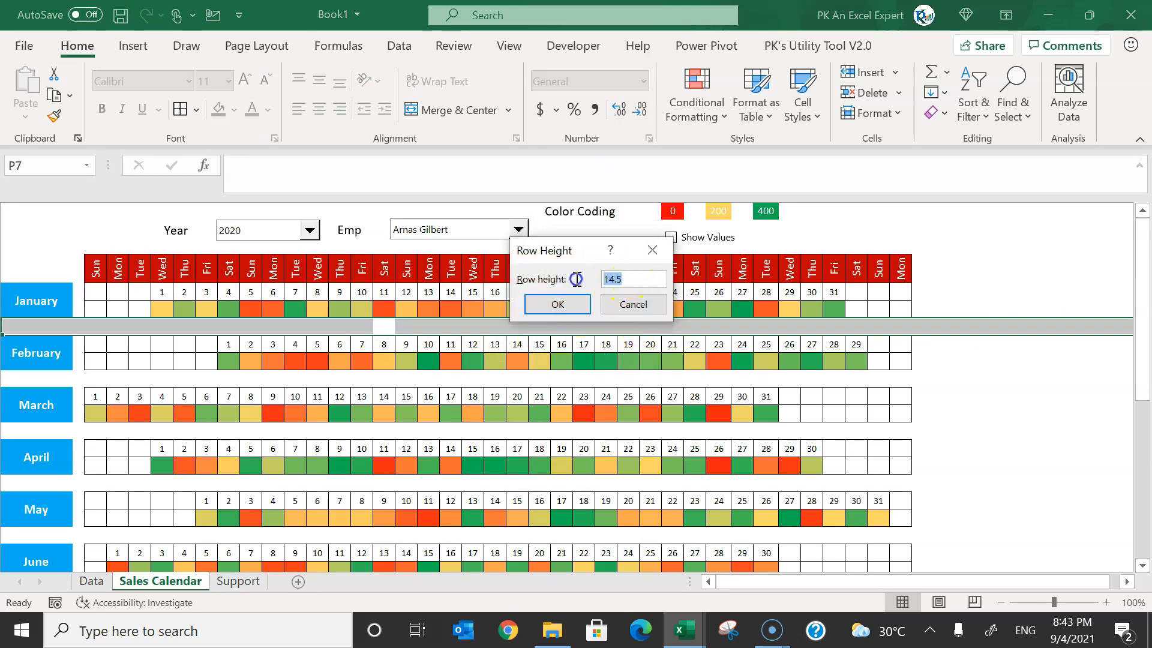
type("6")
left_click(574, 303)
Repeat the row height of 6 on every blank separator row from below February to above December.
left_click(717, 367)
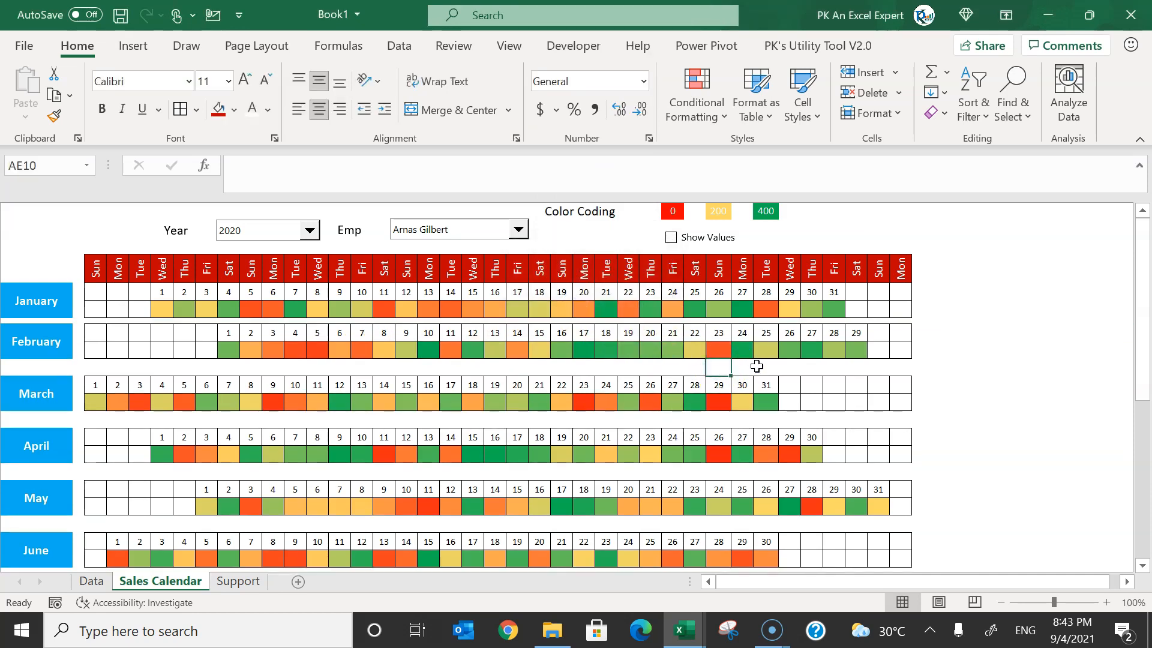
key("F4")
key("Down")
key("Down")
key("Down")
key("F4")
key("Down")
key("Down")
key("Down")
key("F4")
key("Down")
key("Down")
key("Down")
key("F4")
key("Down")
key("Down")
key("Down")
key("F4")
key("Down")
key("Down")
key("Down")
key("F4")
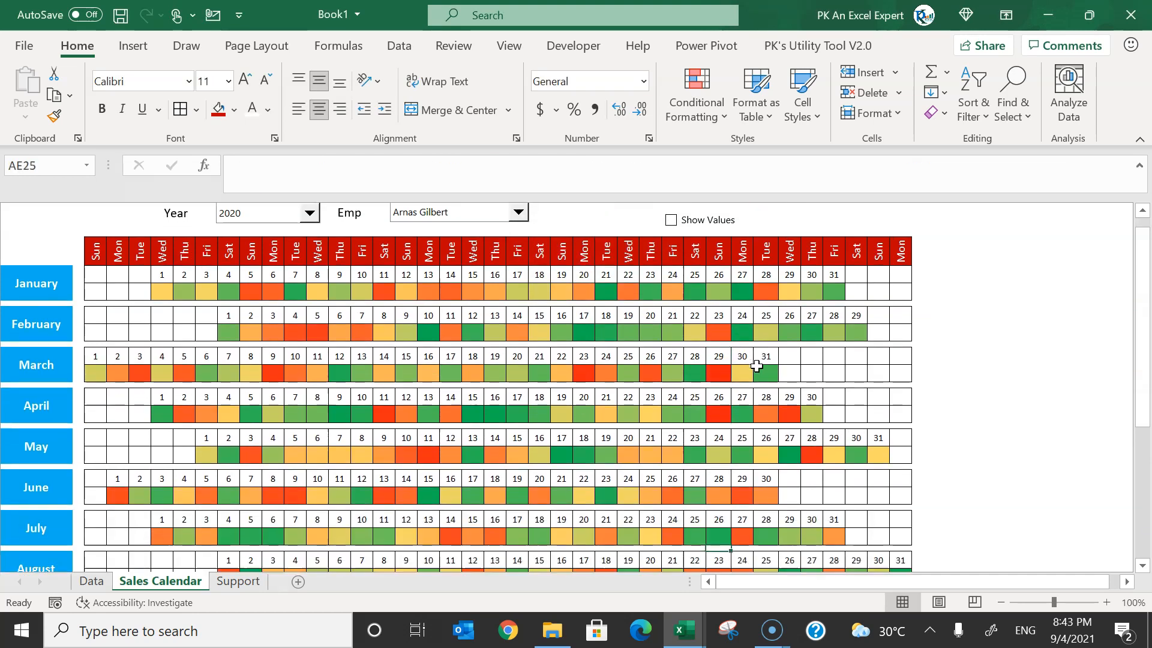
key("Down")
key("Down")
key("Down")
key("F4")
key("Down")
key("Down")
key("Down")
key("F4")
key("Down")
key("Down")
key("Down")
key("F4")
key("Down")
key("Down")
key("Down")
key("F4")
Hide all unused rows below the December block down to the end of the sheet.
key("Down")
key("Down")
key("Down")
key("ctrl+shift+Down")
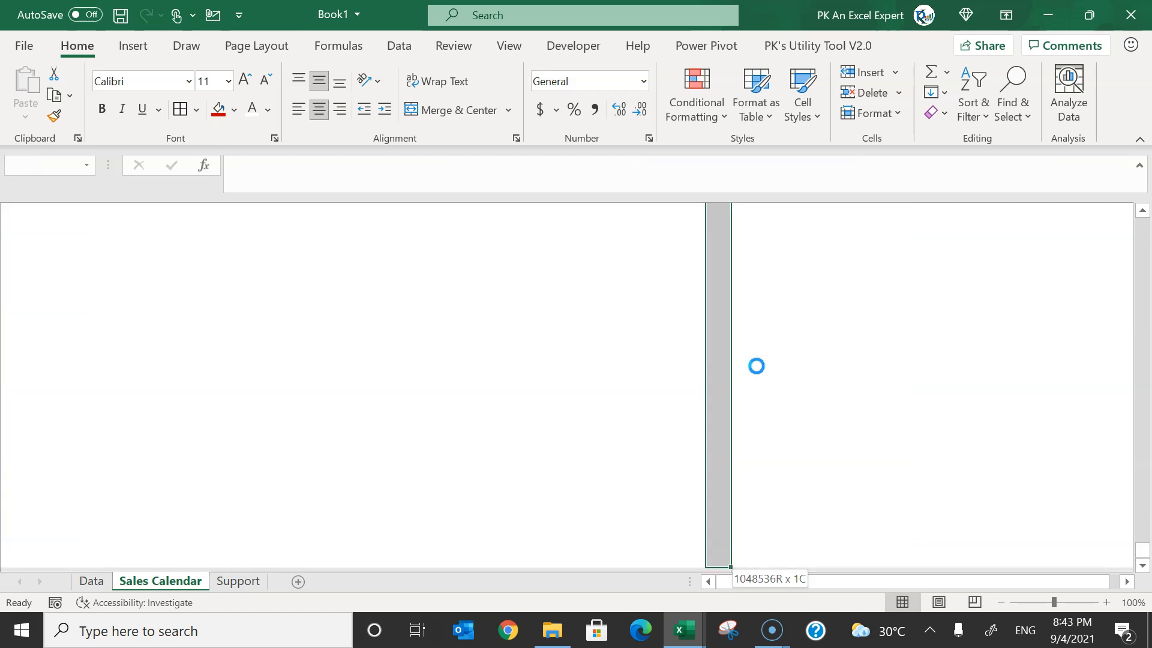
key("ctrl+9")
Hide all unused columns to the right of column AN.
key("ctrl+Up")
key("ctrl+Up")
key("ctrl+Up")
key("ctrl+Up")
key("ctrl+Up")
key("ctrl+Up")
key("ctrl+Up")
key("ctrl+Up")
key("ctrl+Up")
key("ctrl+Up")
key("ctrl+Up")
key("ctrl+Up")
key("ctrl+Up")
key("ctrl+Up")
key("ctrl+Up")
key("ctrl+Up")
key("ctrl+Up")
key("ctrl+Up")
key("ctrl+Up")
key("ctrl+Up")
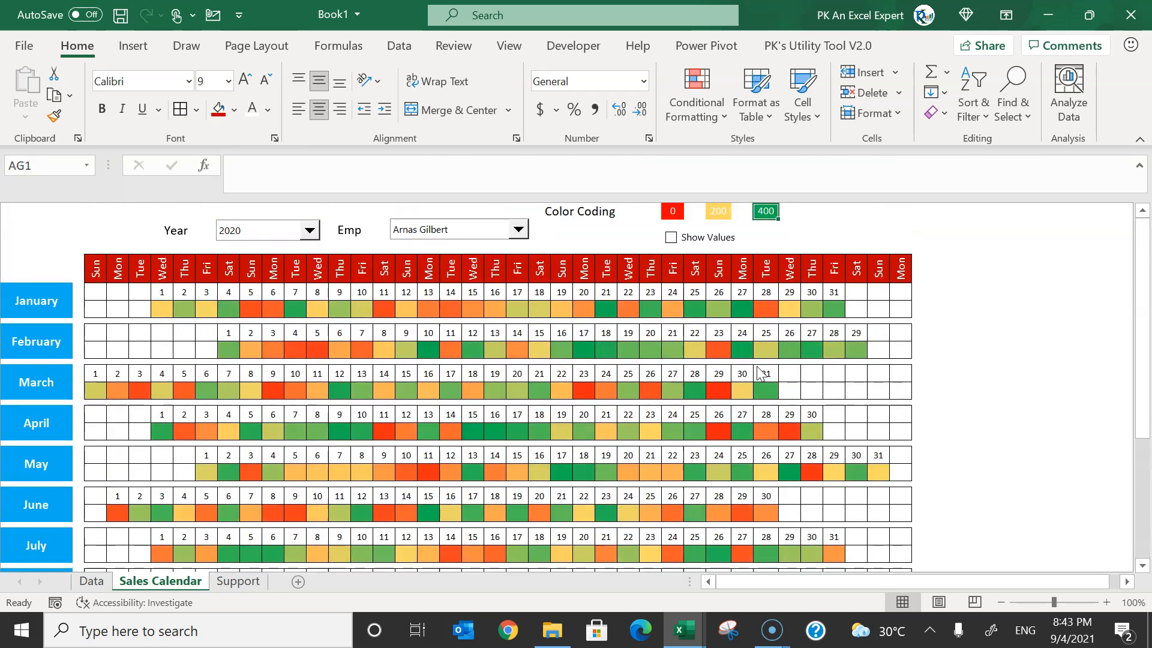
key("Right")
key("Right")
key("Right")
key("Right")
key("ctrl+shift+Right")
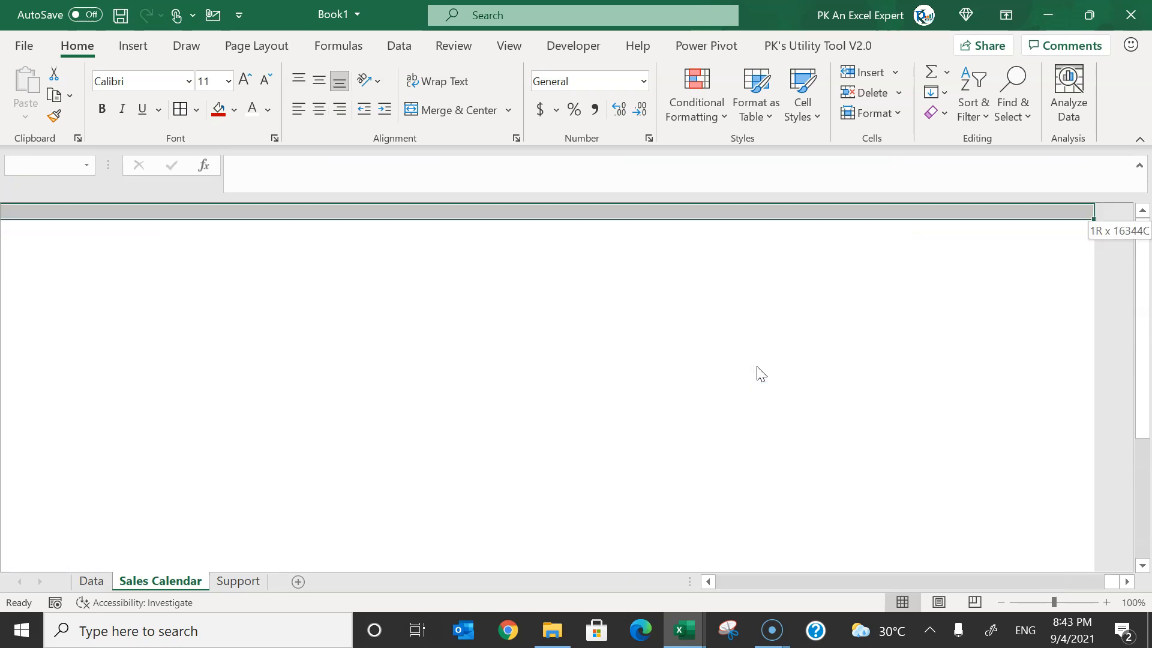
key("ctrl+0")
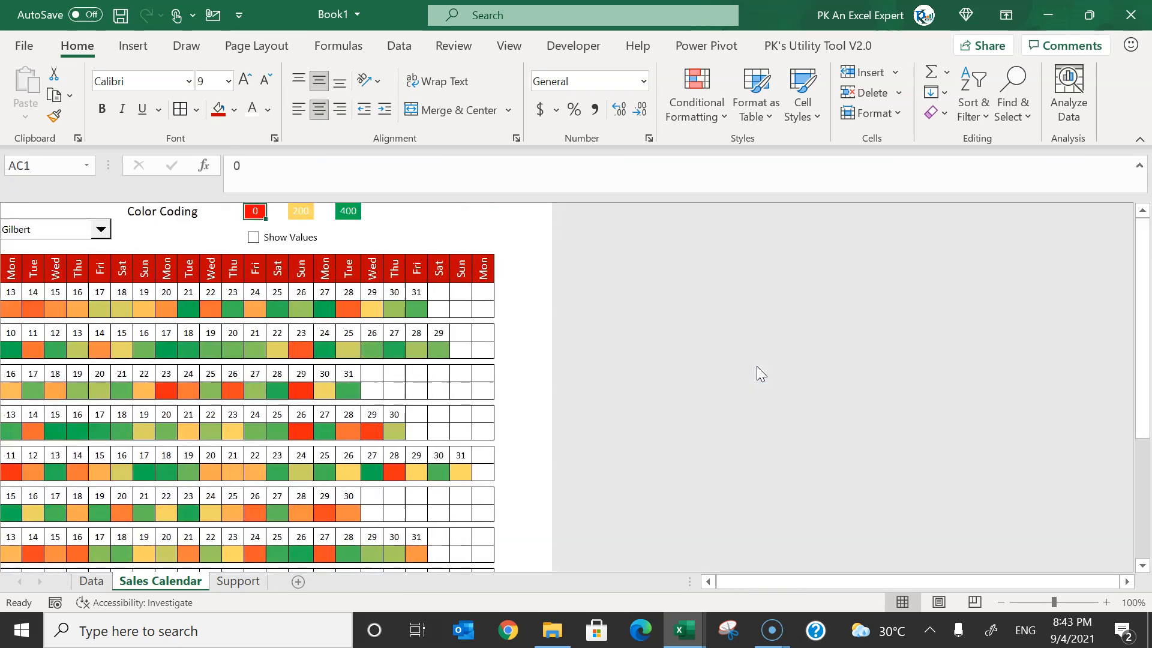
Apply a light grey fill to the control area A1:AN3 above the weekday header.
key("ctrl+Home")
left_click(43, 222)
left_click_drag(42, 211, 982, 250)
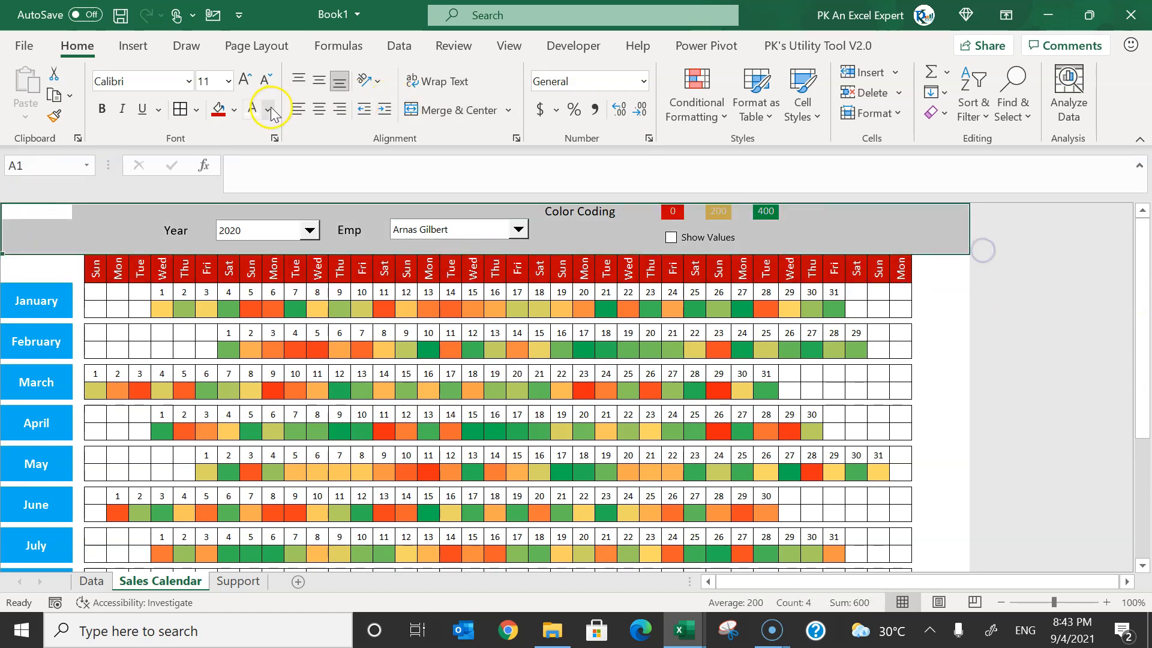
left_click_drag(650, 211, 624, 240)
left_click(234, 109)
left_click(218, 156)
left_click(697, 224)
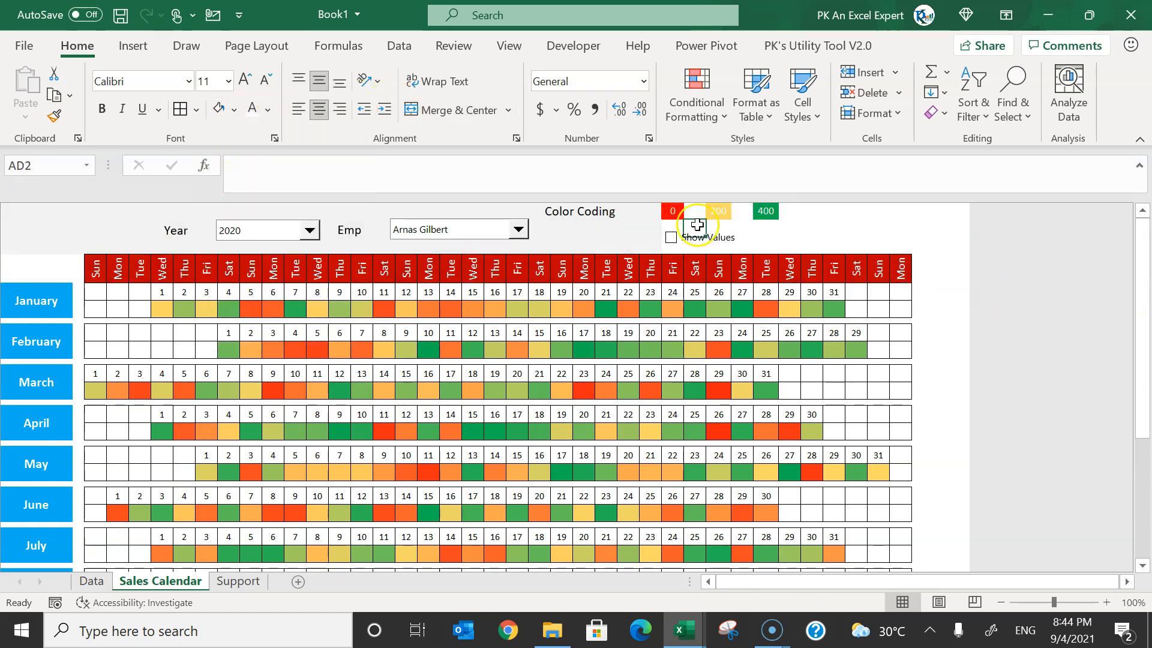
Apply the same light grey fill to margin column AN and spacer column B on either side of the calendar grid.
key("ctrl+shift+Right")
key("Up")
key("Right")
key("Right")
key("Right")
key("Right")
key("Right")
key("Down")
key("Down")
key("ctrl+Down")
key("ctrl+shift+Left")
key("ctrl+Left")
key("Right")
key("ctrl+Up")
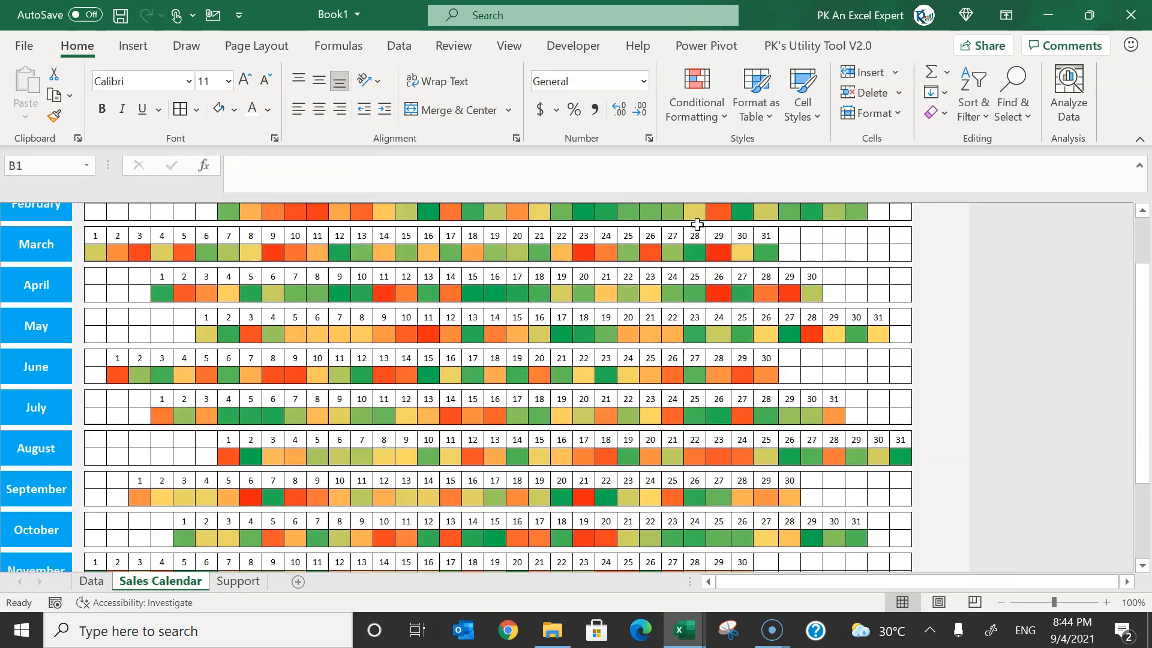
Repeat the light grey fill on the blank separator rows between the month blocks and return to cell B1.
key("Down")
key("Down")
key("Down")
key("Down")
key("Down")
key("Down")
key("Down")
key("Down")
key("Down")
key("Down")
key("Down")
key("Down")
key("Down")
key("Down")
key("Down")
key("shift+space")
key("F4")
key("Down")
key("Down")
key("Down")
key("Down")
key("Down")
key("Down")
key("Down")
key("Down")
key("Down")
key("Down")
key("Down")
key("Down")
key("Down")
key("Down")
key("Down")
key("shift+space")
key("F4")
key("Down")
key("Down")
key("Down")
key("Down")
key("Down")
key("Down")
key("Down")
key("Down")
key("Down")
key("ctrl+Up")
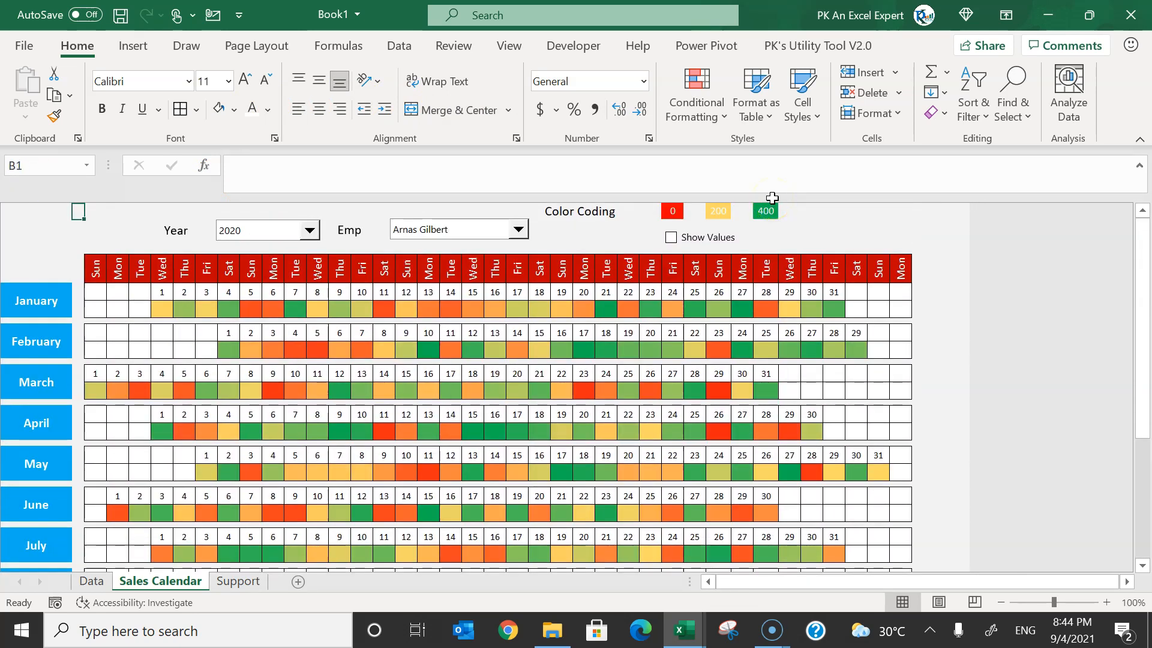